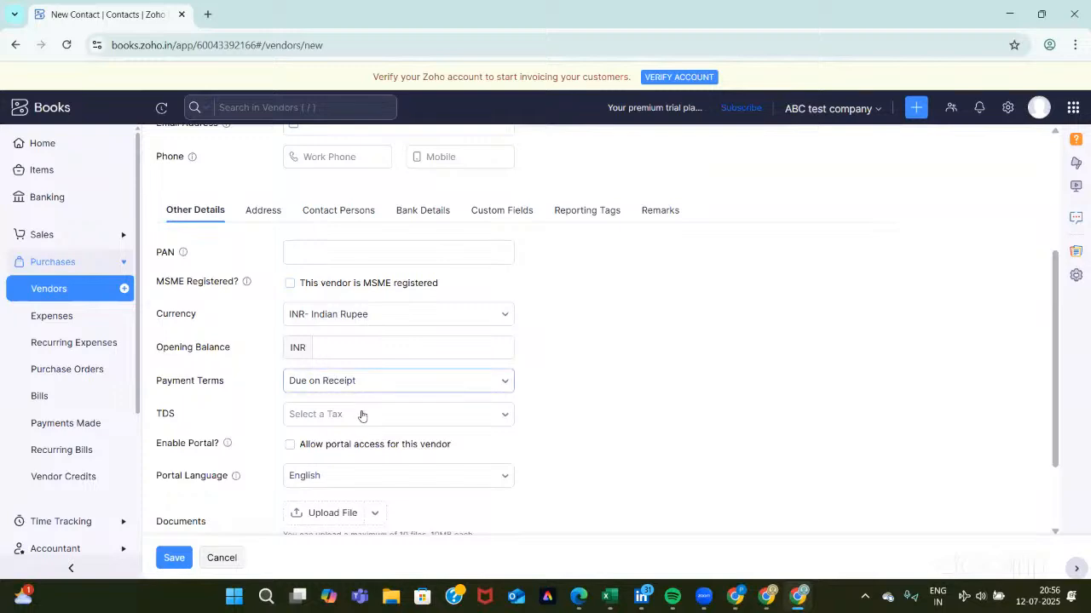
Look over the vendor form's work phone, address and other details fields
{"action": "scroll", "coordinate": [360, 414], "scroll_direction": "down", "scroll_amount": 2}
{"action": "scroll", "coordinate": [361, 416], "scroll_direction": "up", "scroll_amount": 5}
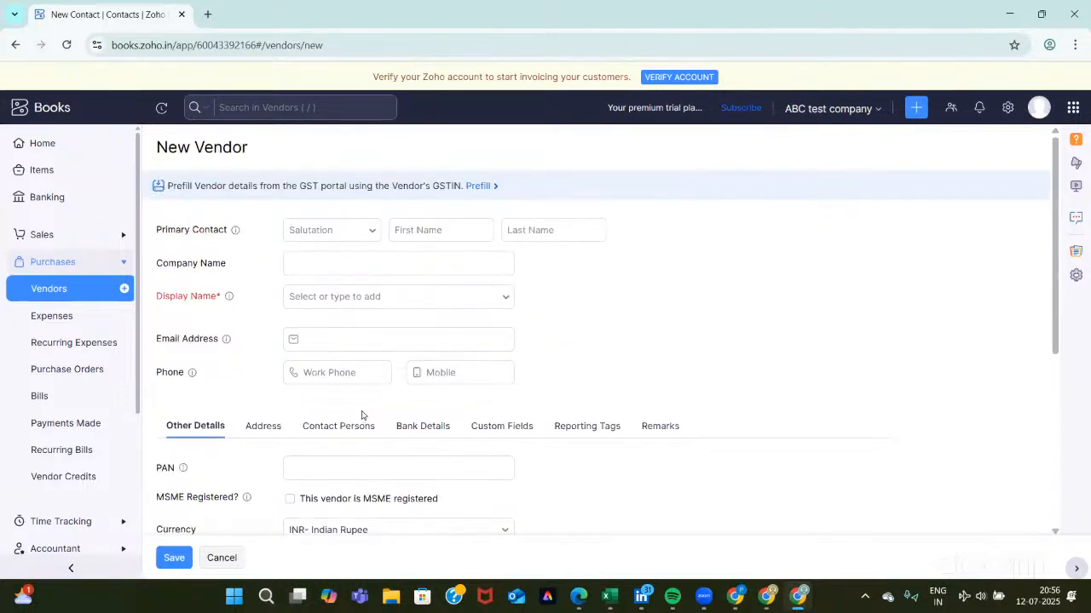
{"action": "left_click", "coordinate": [334, 363]}
{"action": "scroll", "coordinate": [341, 379], "scroll_direction": "down", "scroll_amount": 1}
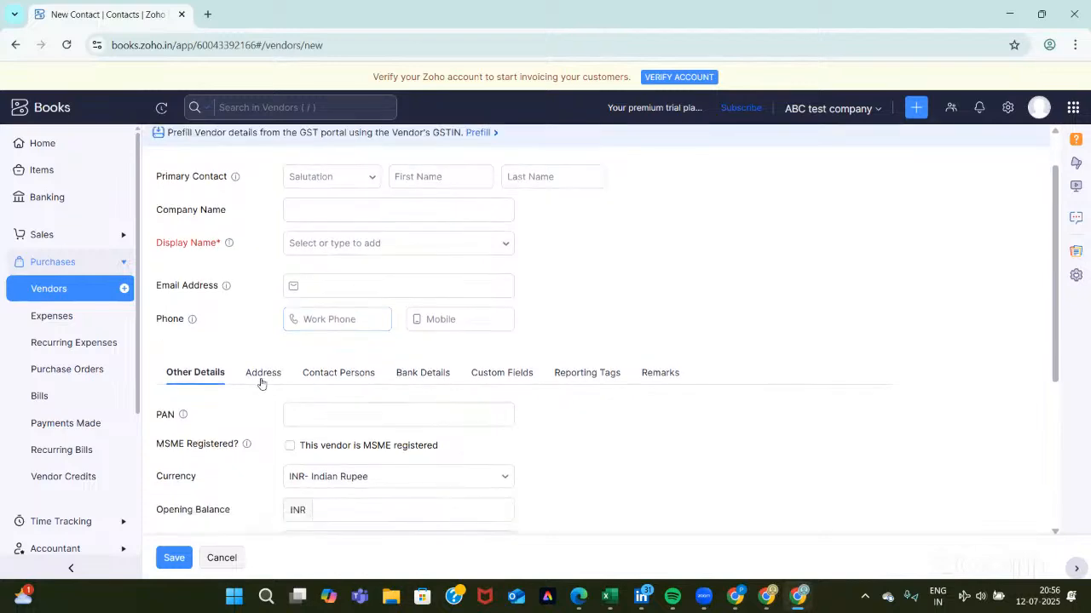
{"action": "left_click", "coordinate": [259, 375]}
{"action": "scroll", "coordinate": [345, 406], "scroll_direction": "down", "scroll_amount": 3}
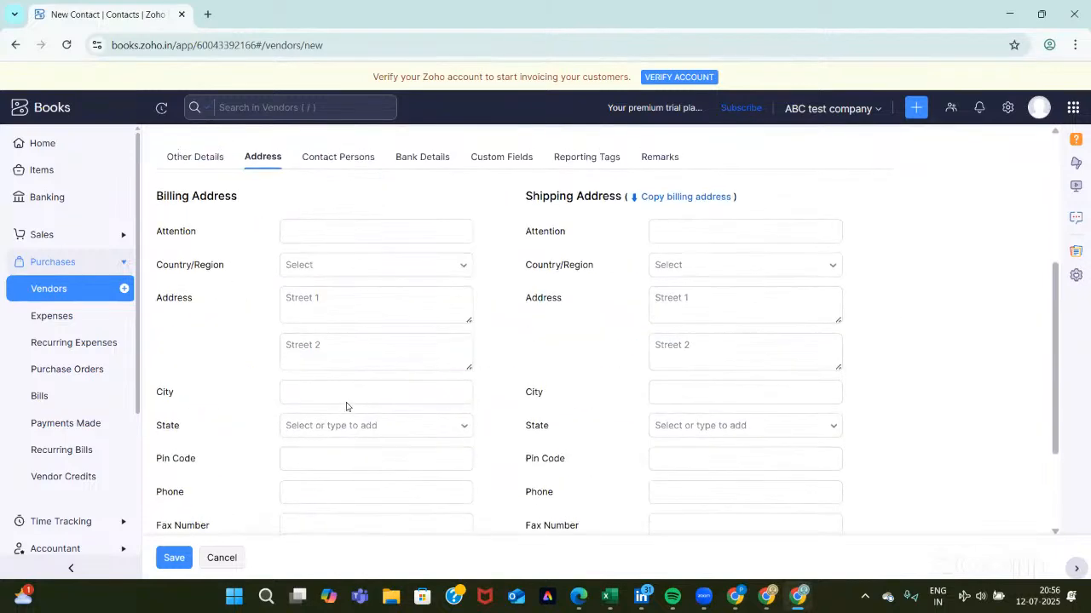
{"action": "scroll", "coordinate": [346, 406], "scroll_direction": "up", "scroll_amount": 4}
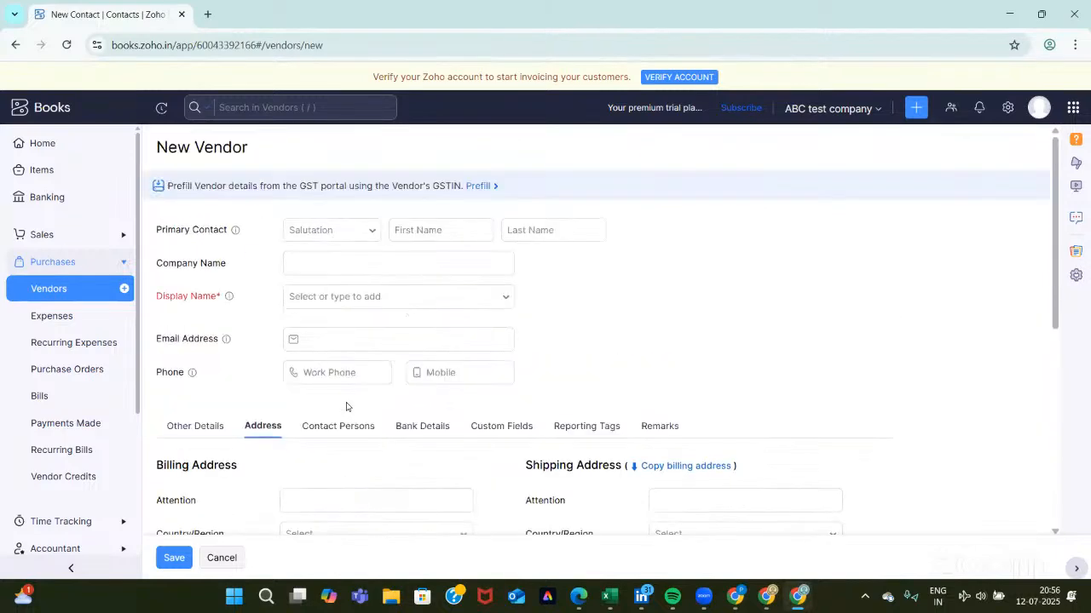
{"action": "left_click", "coordinate": [190, 428]}
{"action": "scroll", "coordinate": [365, 441], "scroll_direction": "down", "scroll_amount": 4}
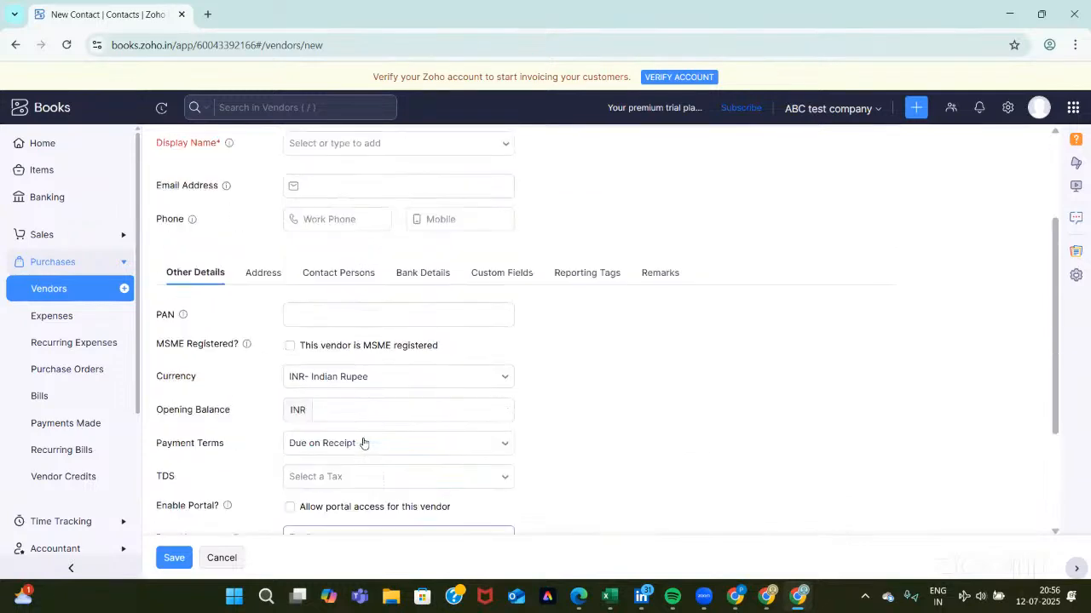
{"action": "scroll", "coordinate": [365, 441], "scroll_direction": "up", "scroll_amount": 4}
{"action": "scroll", "coordinate": [494, 453], "scroll_direction": "down", "scroll_amount": 4}
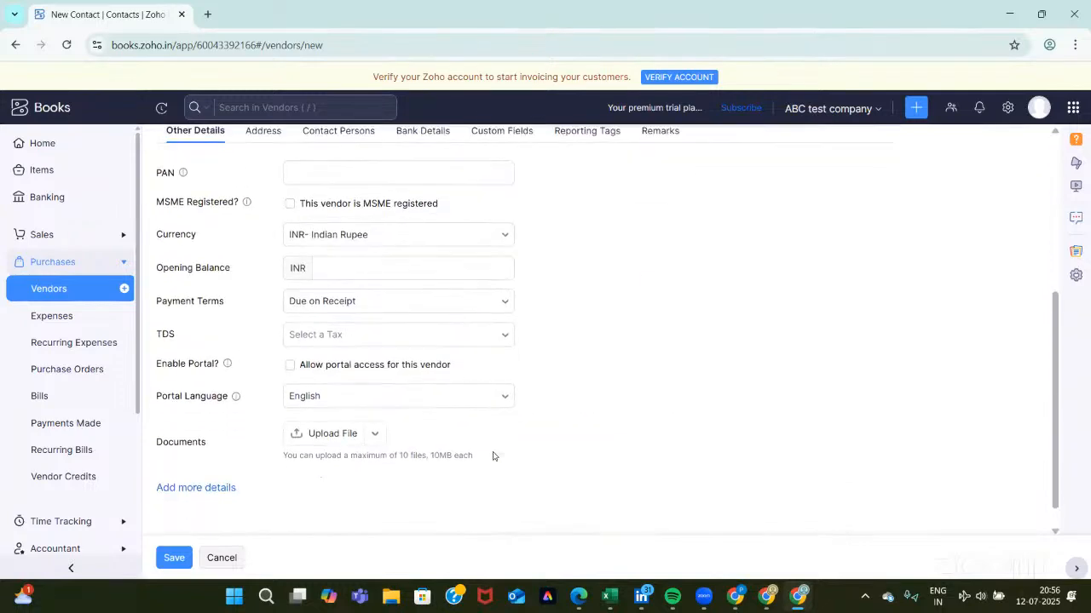
{"action": "scroll", "coordinate": [495, 455], "scroll_direction": "up", "scroll_amount": 4}
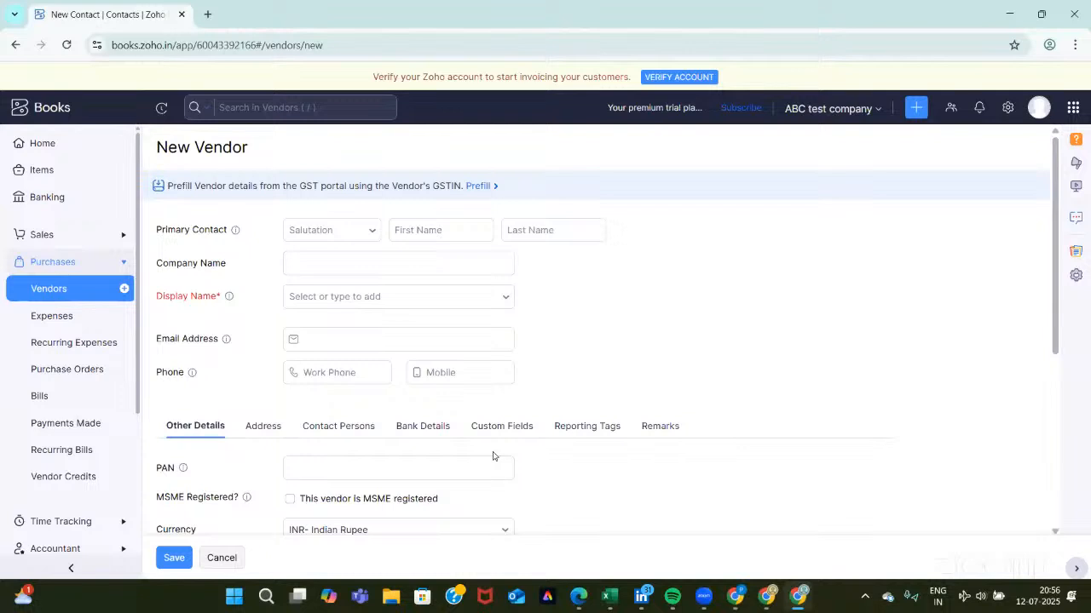
{"action": "scroll", "coordinate": [492, 456], "scroll_direction": "down", "scroll_amount": 3}
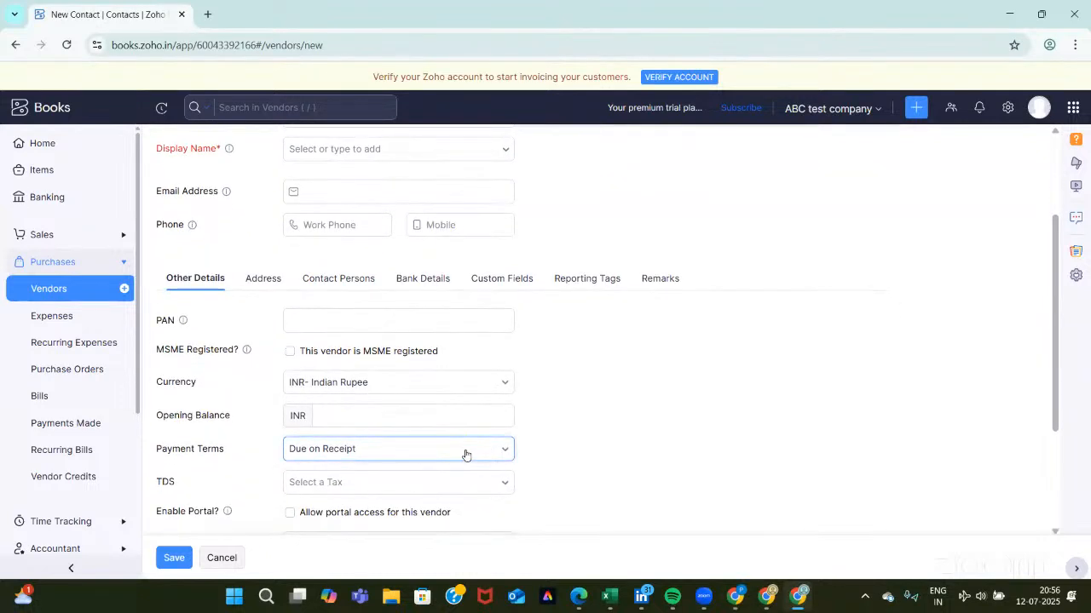
Keep Due on Receipt payment terms and set the TDS rate to Dividend [10%]
{"action": "left_click", "coordinate": [465, 455]}
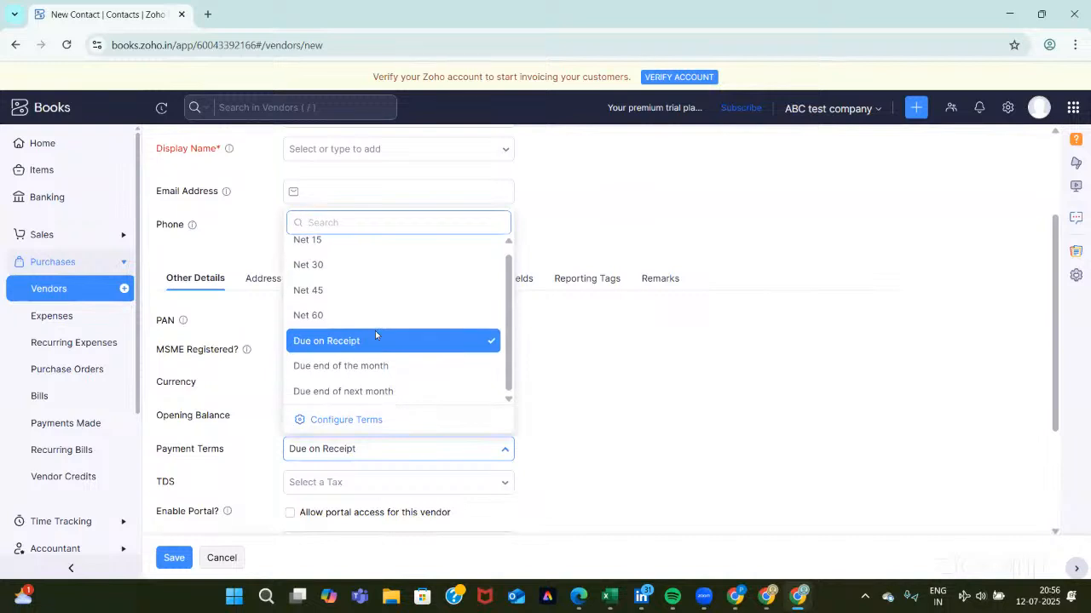
{"action": "left_click", "coordinate": [558, 377]}
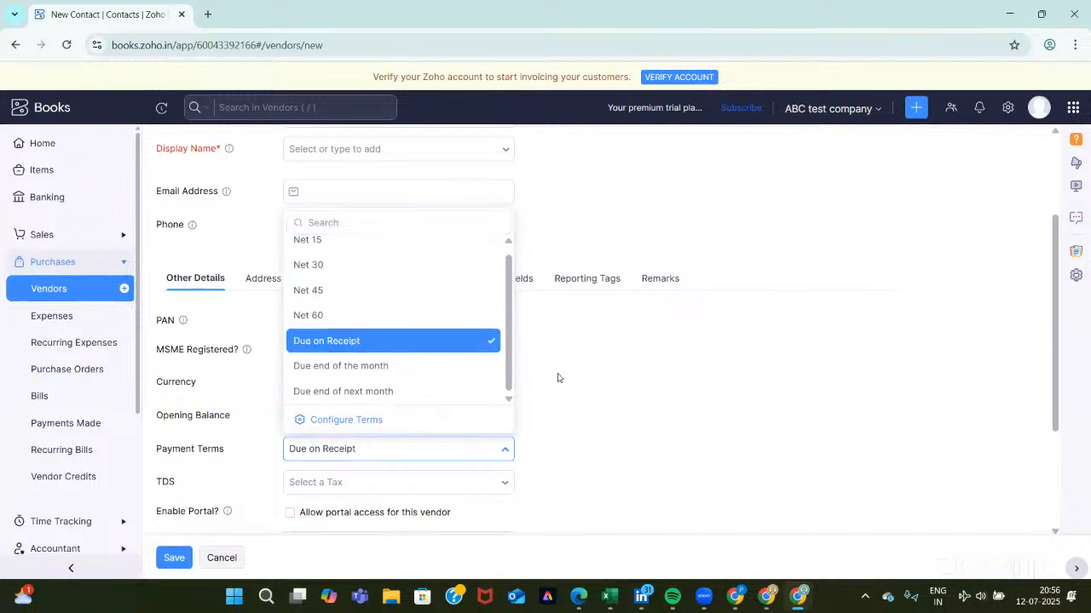
{"action": "left_click", "coordinate": [405, 484]}
{"action": "scroll", "coordinate": [348, 358], "scroll_direction": "down", "scroll_amount": 1}
{"action": "scroll", "coordinate": [348, 307], "scroll_direction": "down", "scroll_amount": 1}
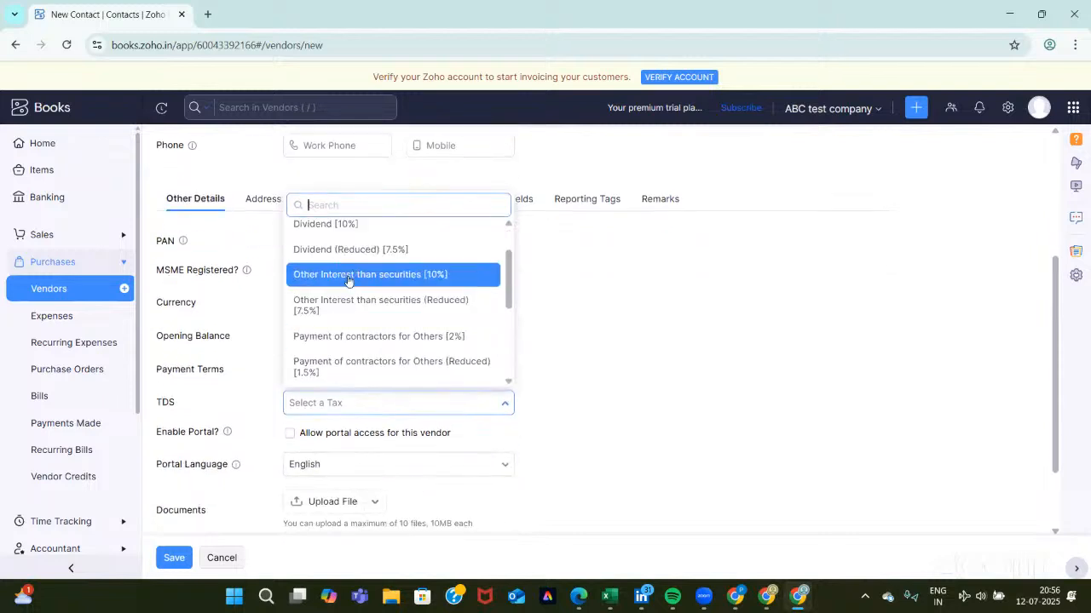
{"action": "scroll", "coordinate": [347, 230], "scroll_direction": "up", "scroll_amount": 1}
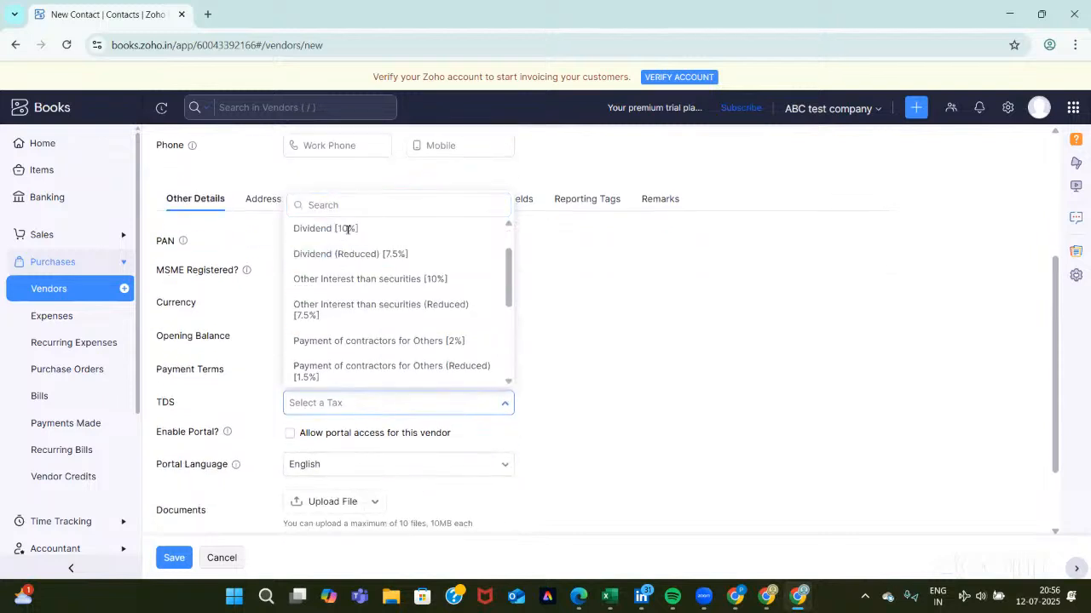
{"action": "left_click", "coordinate": [347, 228]}
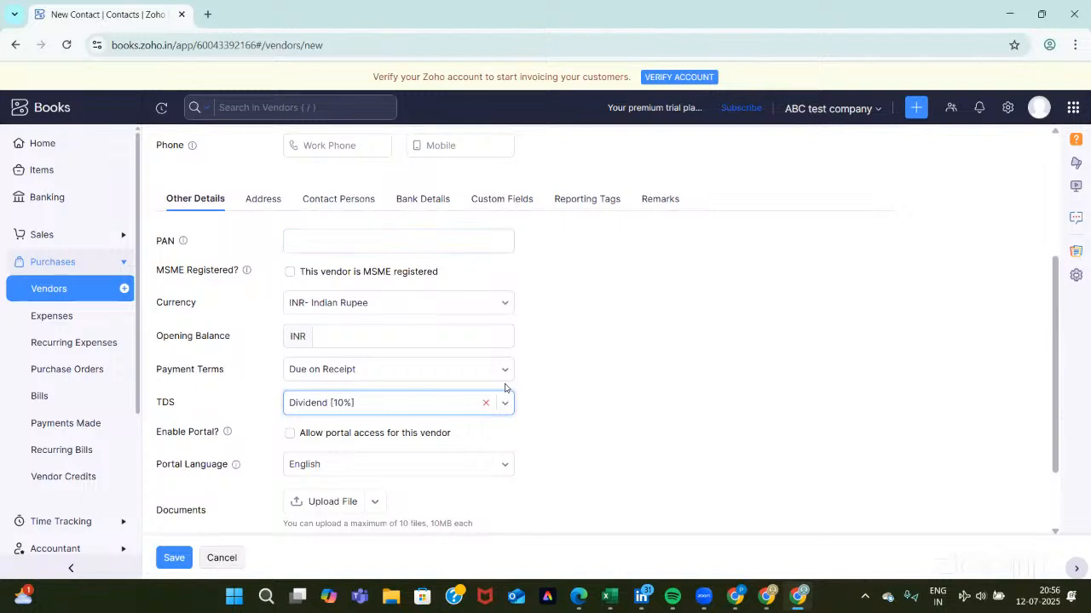
Set the vendor currency to CAD- Canadian Dollar
{"action": "left_click", "coordinate": [393, 302]}
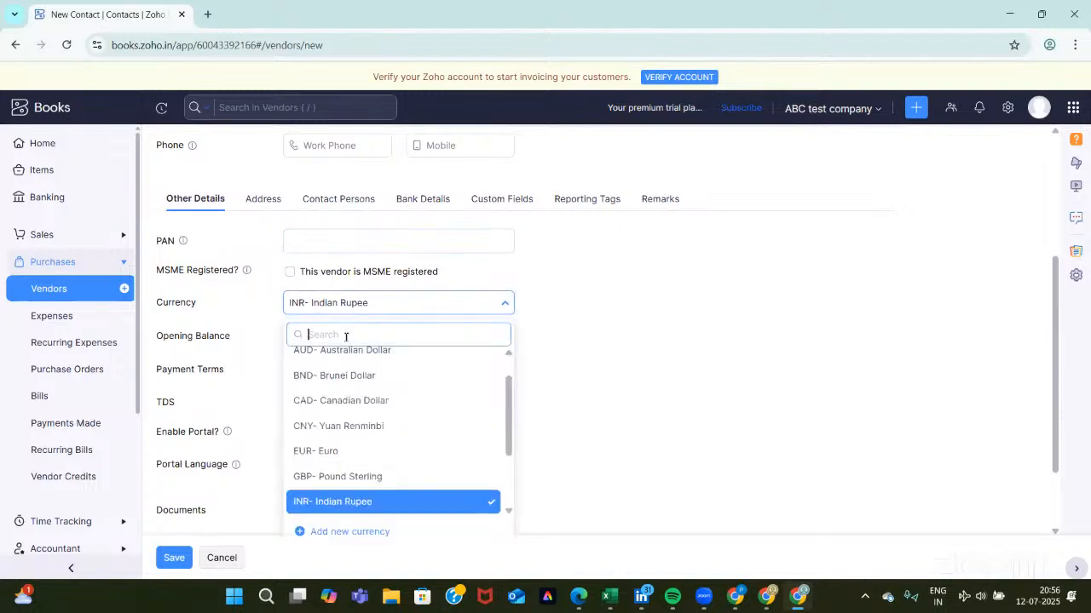
{"action": "left_click", "coordinate": [333, 410]}
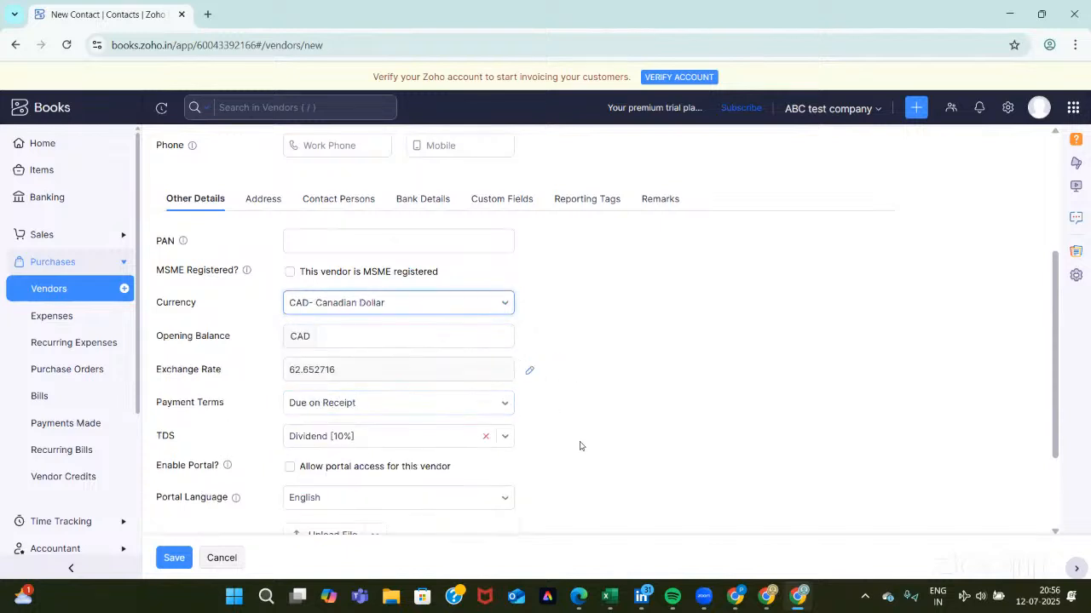
{"action": "scroll", "coordinate": [479, 401], "scroll_direction": "up", "scroll_amount": 1}
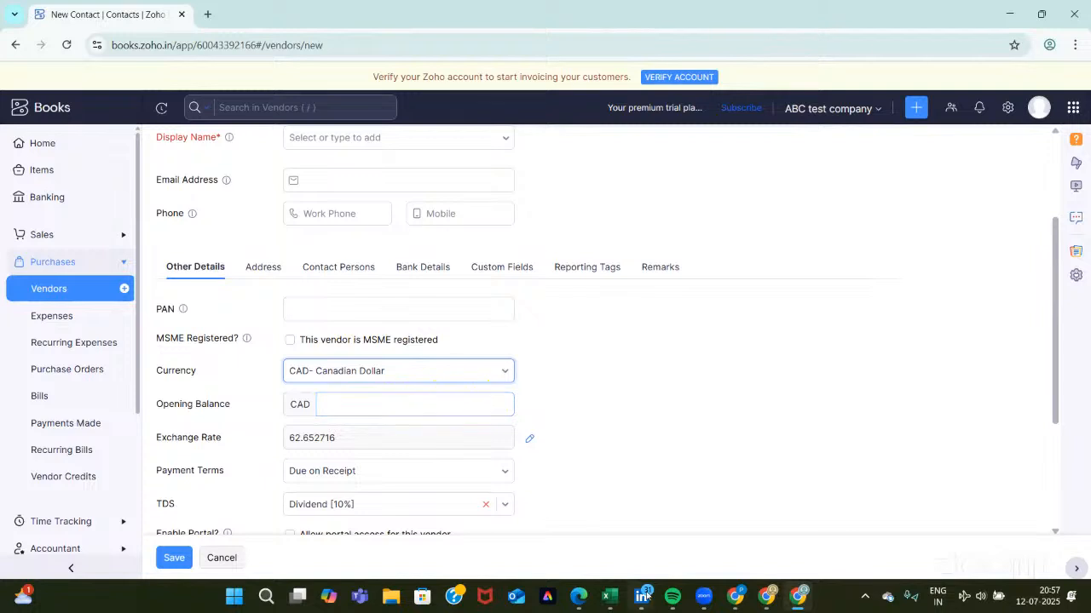
{"action": "mouse_move", "coordinate": [767, 596]}
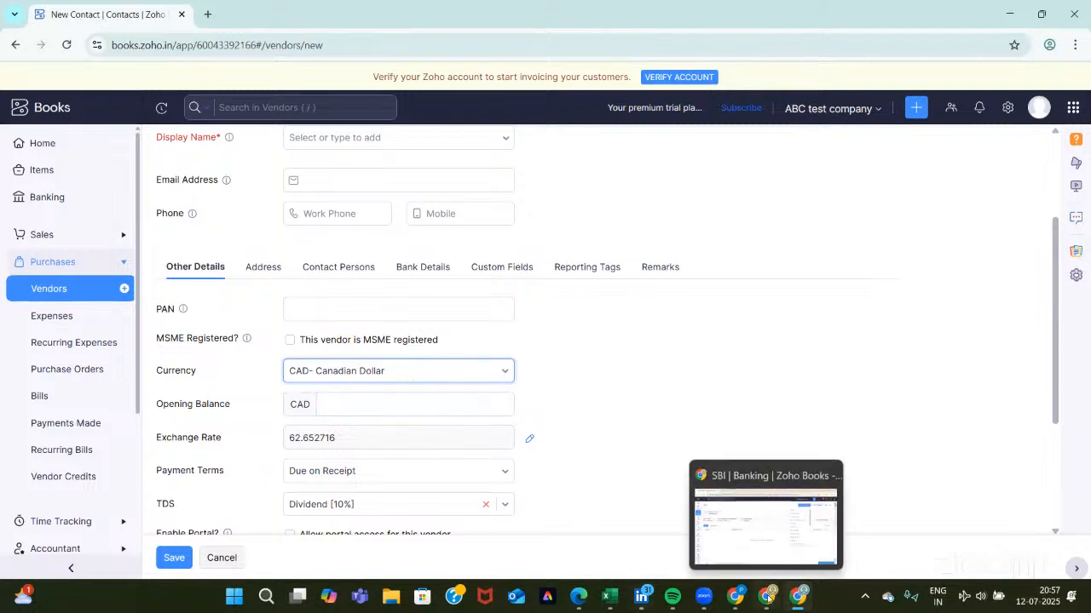
In the SBI Banking company window, start a new vendor
{"action": "left_click", "coordinate": [767, 597]}
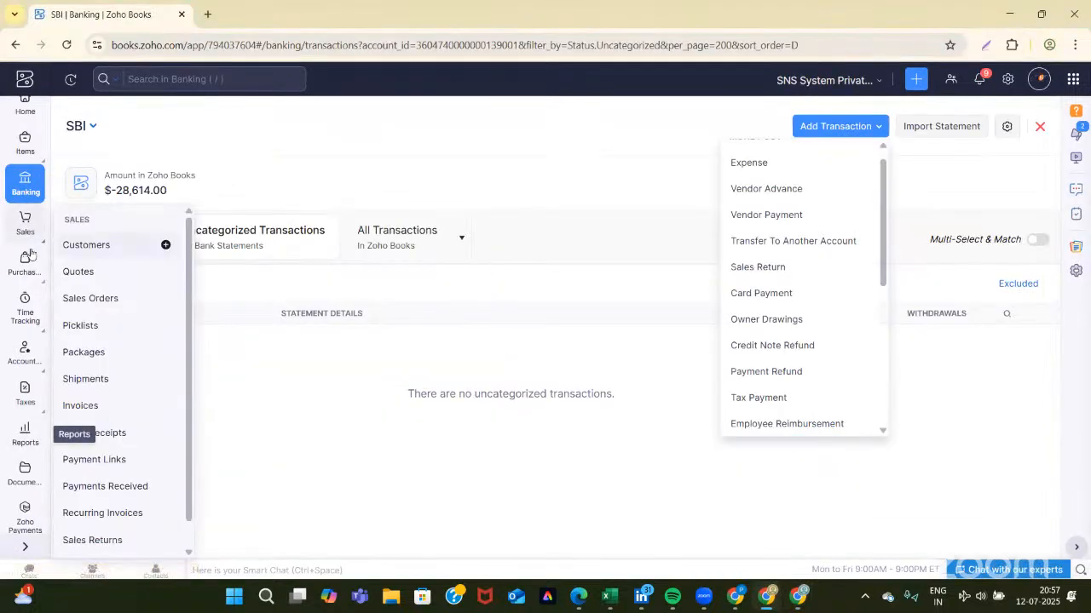
{"action": "left_click", "coordinate": [105, 368]}
{"action": "mouse_move", "coordinate": [12, 281]}
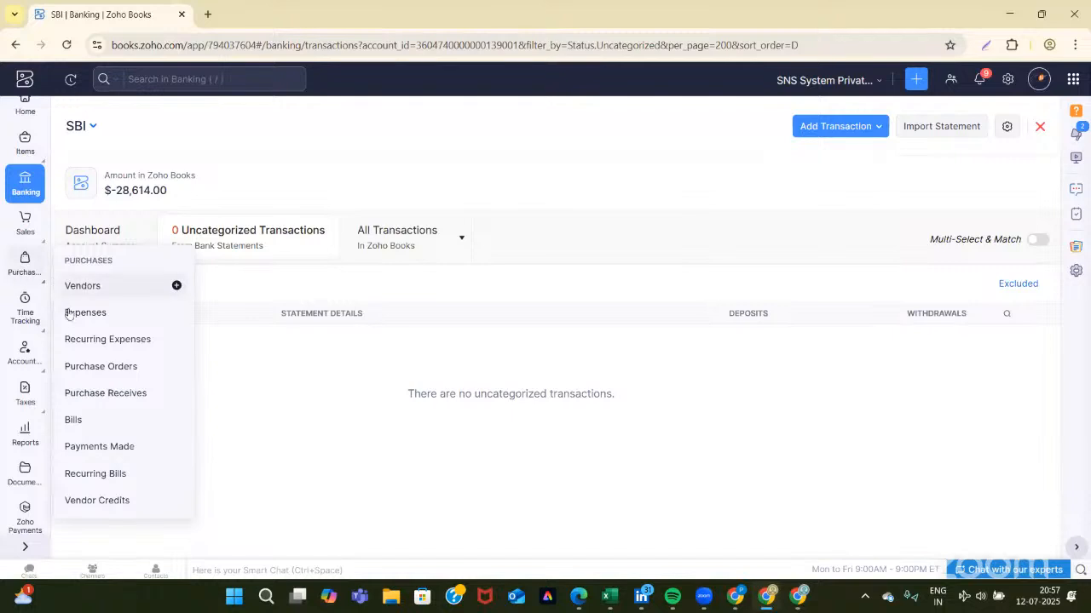
{"action": "left_click", "coordinate": [175, 286]}
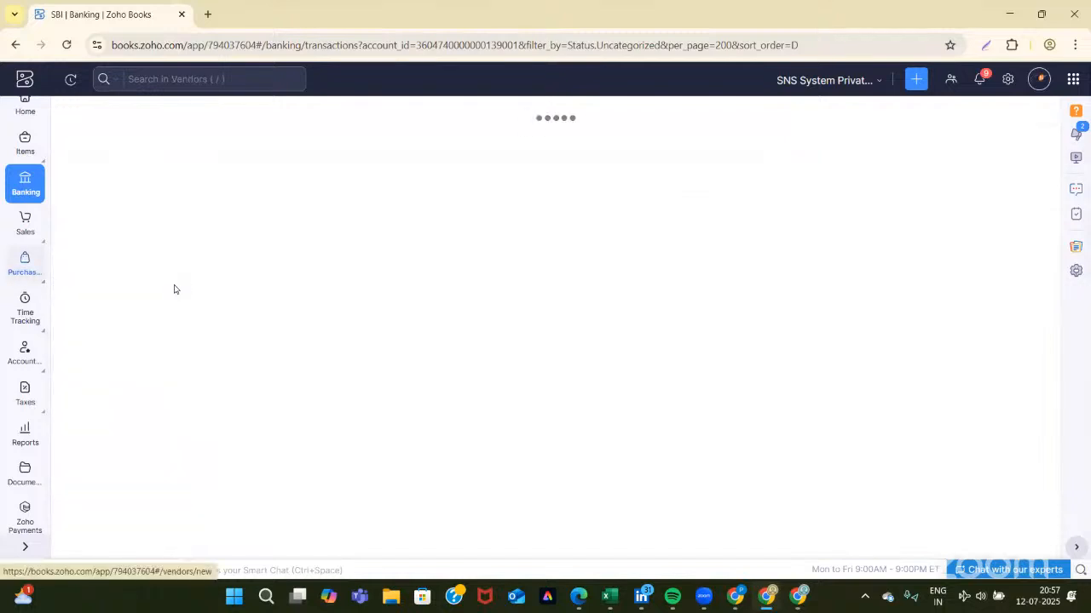
Compare the ABC test company vendor form with the SBI Banking new vendor form
{"action": "mouse_move", "coordinate": [795, 601]}
{"action": "left_click", "coordinate": [814, 536]}
{"action": "left_click", "coordinate": [407, 316]}
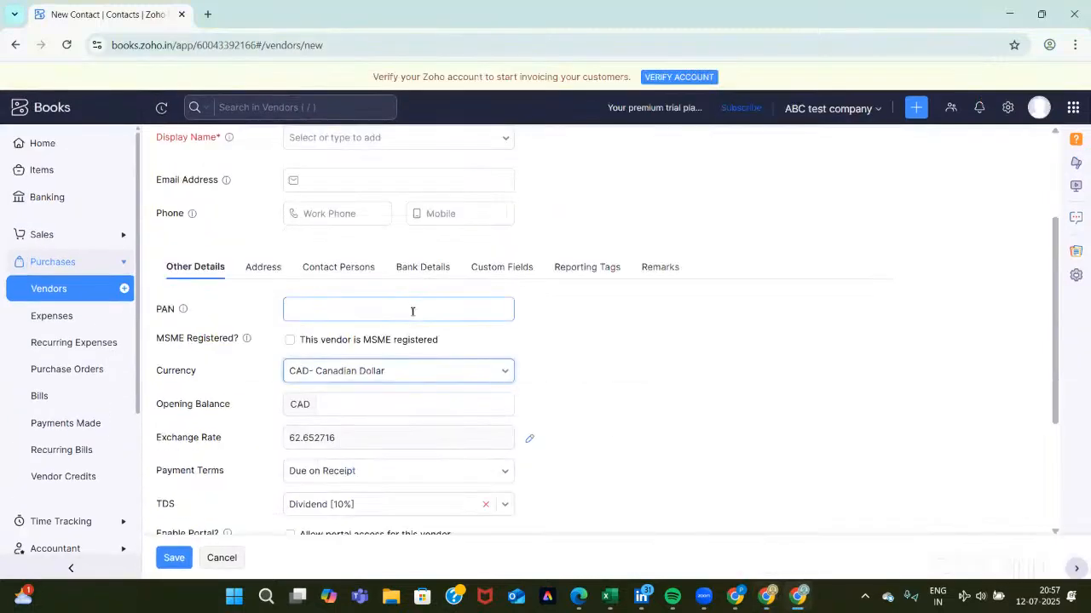
{"action": "scroll", "coordinate": [412, 310], "scroll_direction": "up", "scroll_amount": 2}
{"action": "scroll", "coordinate": [411, 314], "scroll_direction": "down", "scroll_amount": 3}
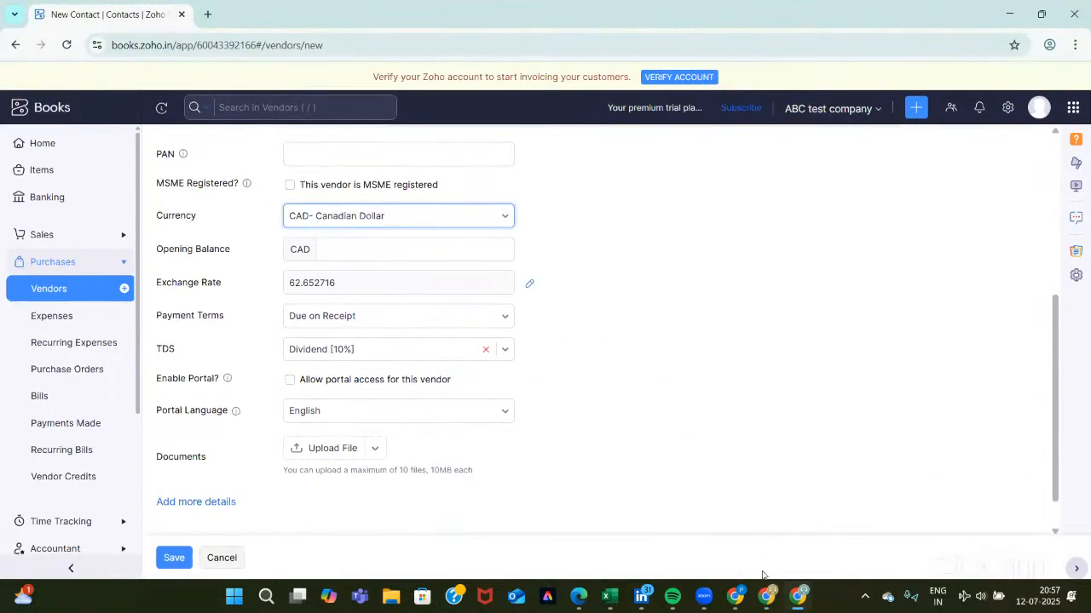
{"action": "left_click", "coordinate": [764, 598]}
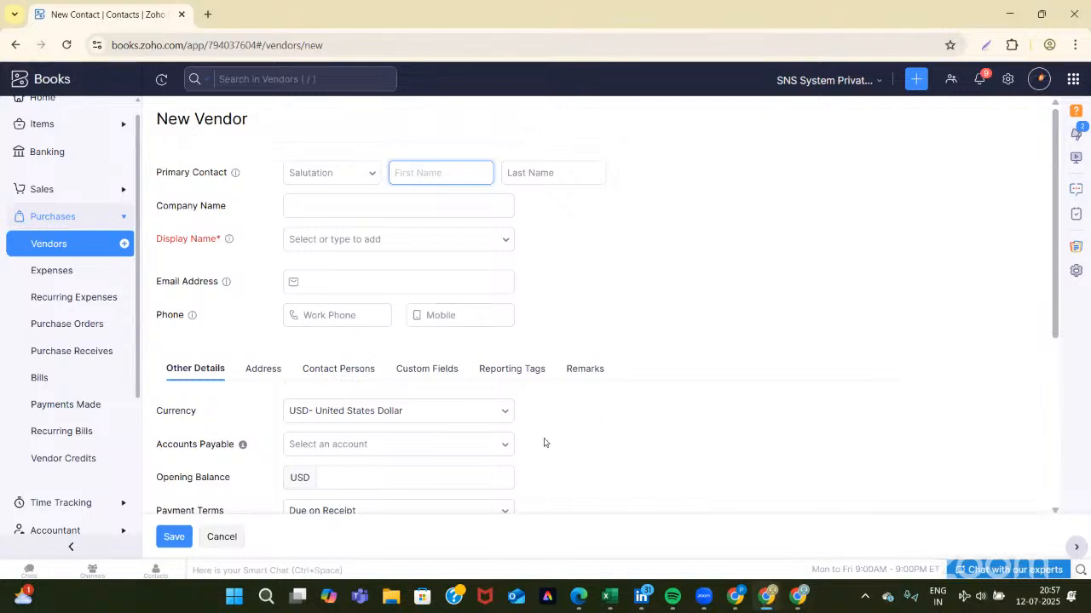
{"action": "scroll", "coordinate": [545, 443], "scroll_direction": "down", "scroll_amount": 3}
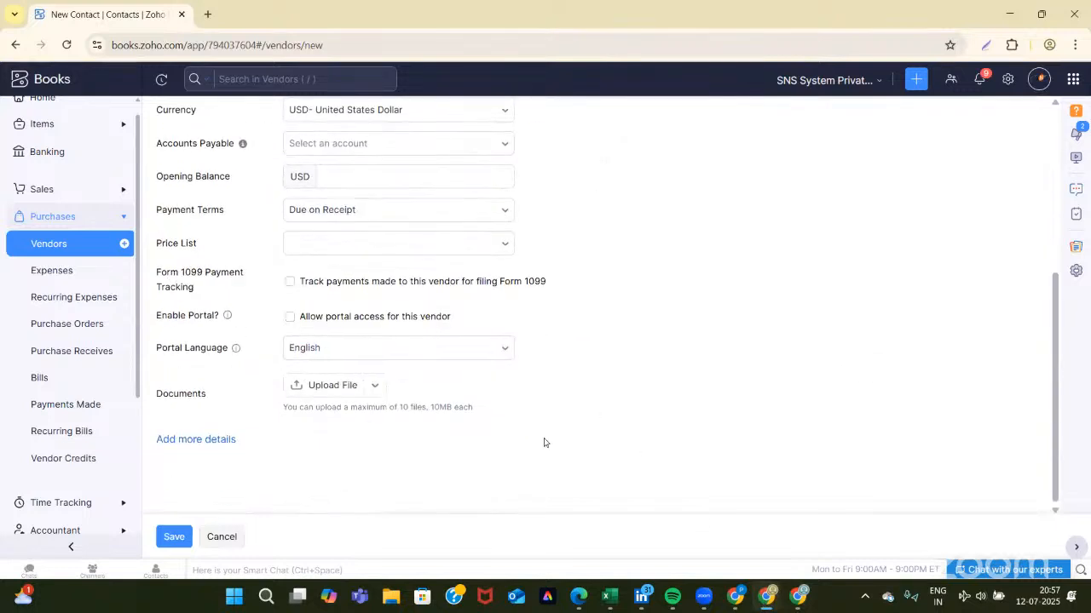
{"action": "mouse_move", "coordinate": [797, 597]}
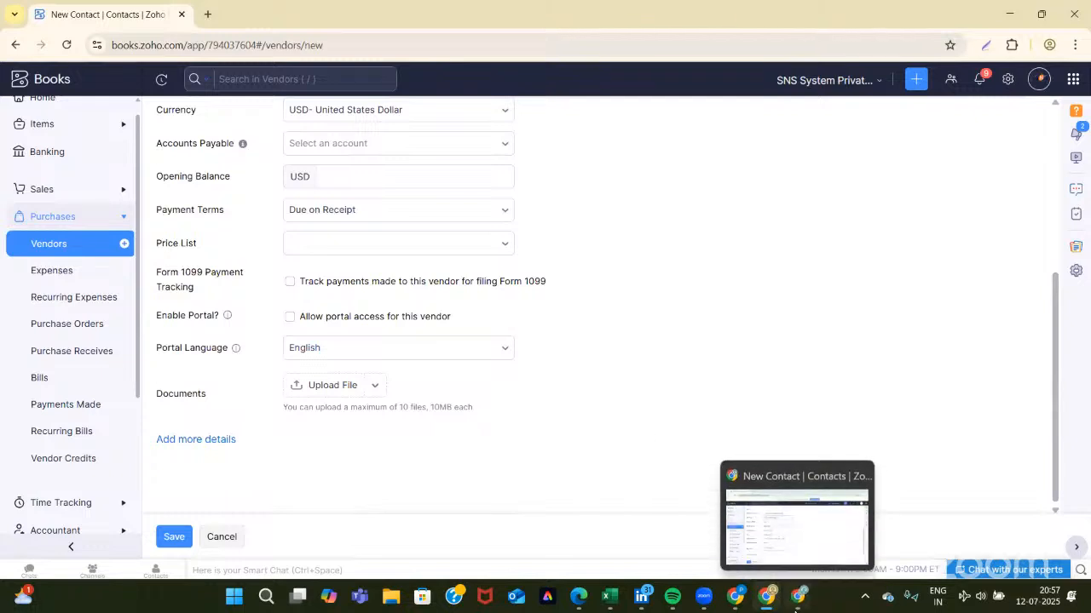
{"action": "left_click", "coordinate": [828, 558]}
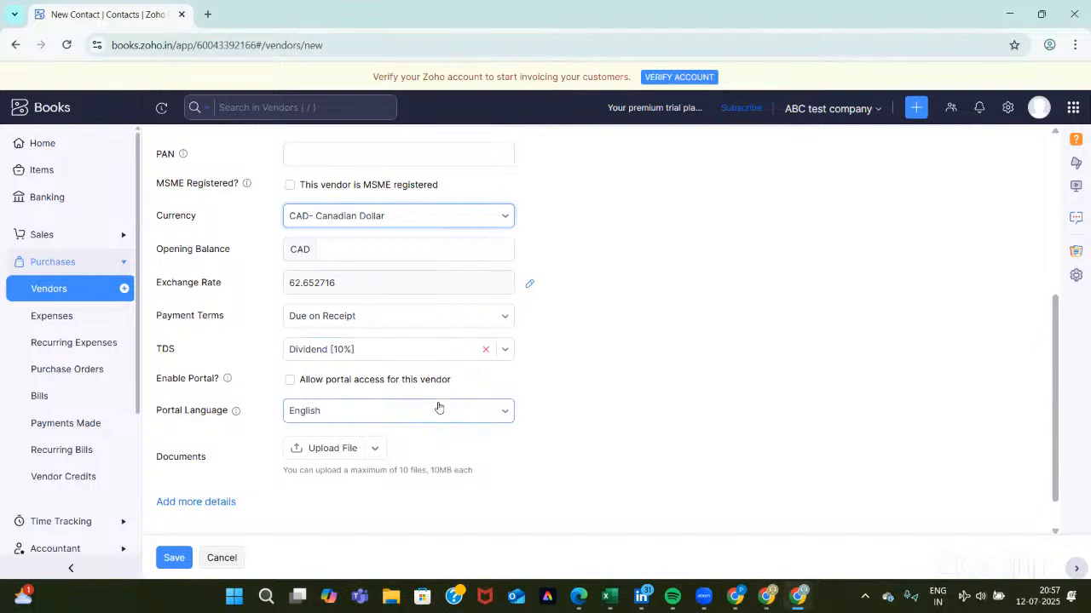
{"action": "mouse_move", "coordinate": [775, 592]}
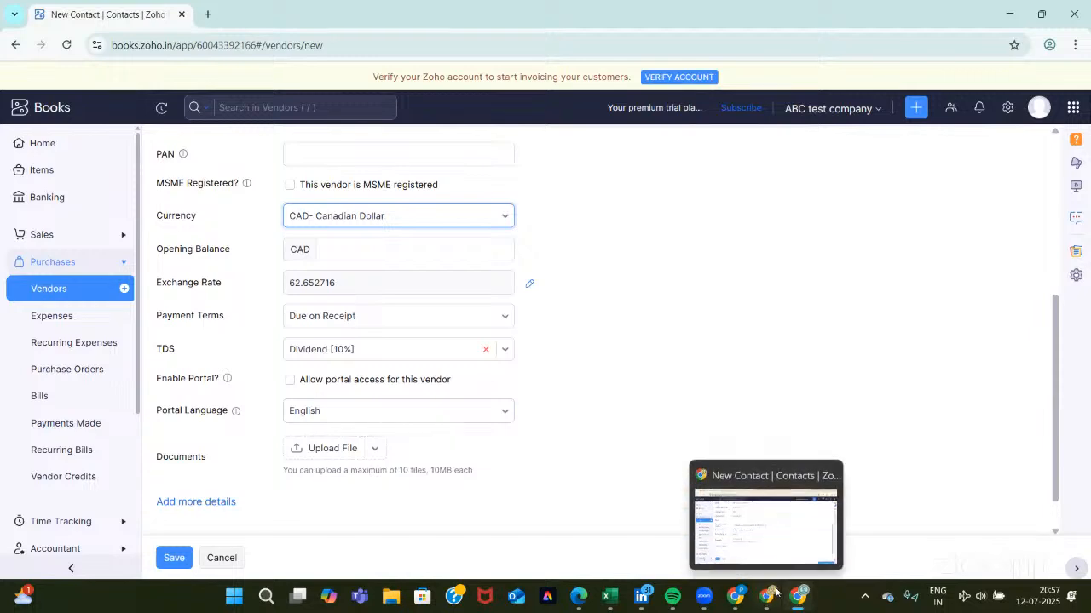
{"action": "left_click", "coordinate": [806, 538]}
Expand Purchases to list Vendors and focus the new vendor's Company Name field
{"action": "scroll", "coordinate": [589, 348], "scroll_direction": "up", "scroll_amount": 4}
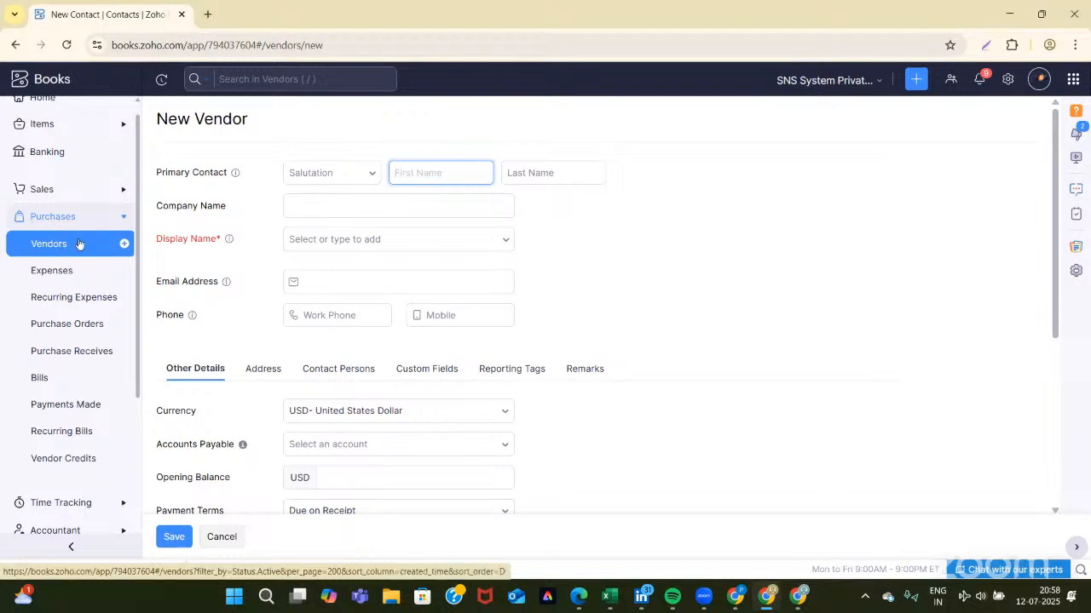
{"action": "left_click", "coordinate": [101, 219]}
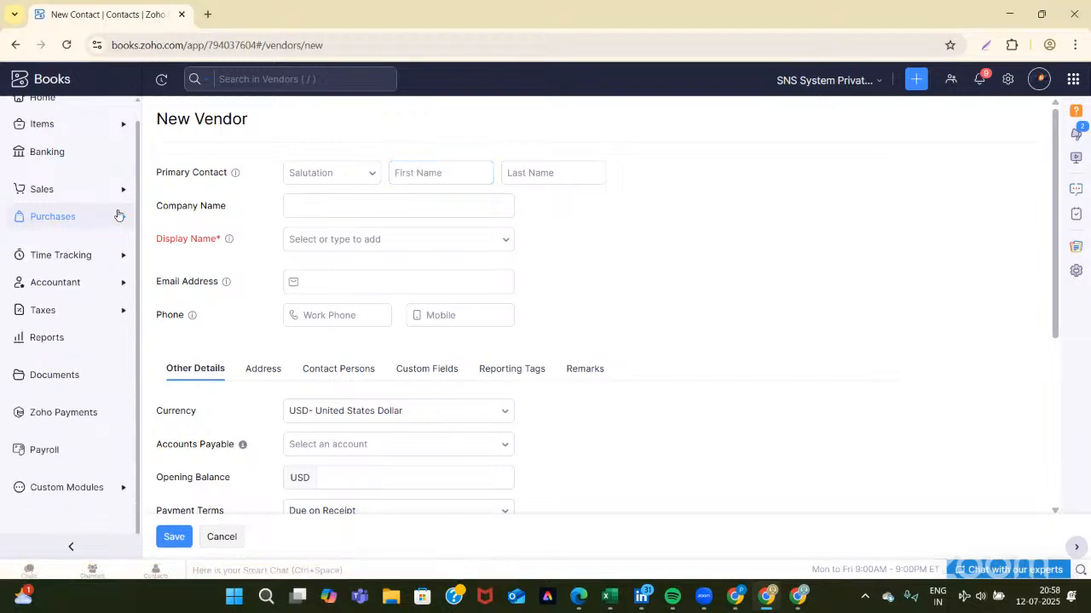
{"action": "left_click", "coordinate": [122, 219]}
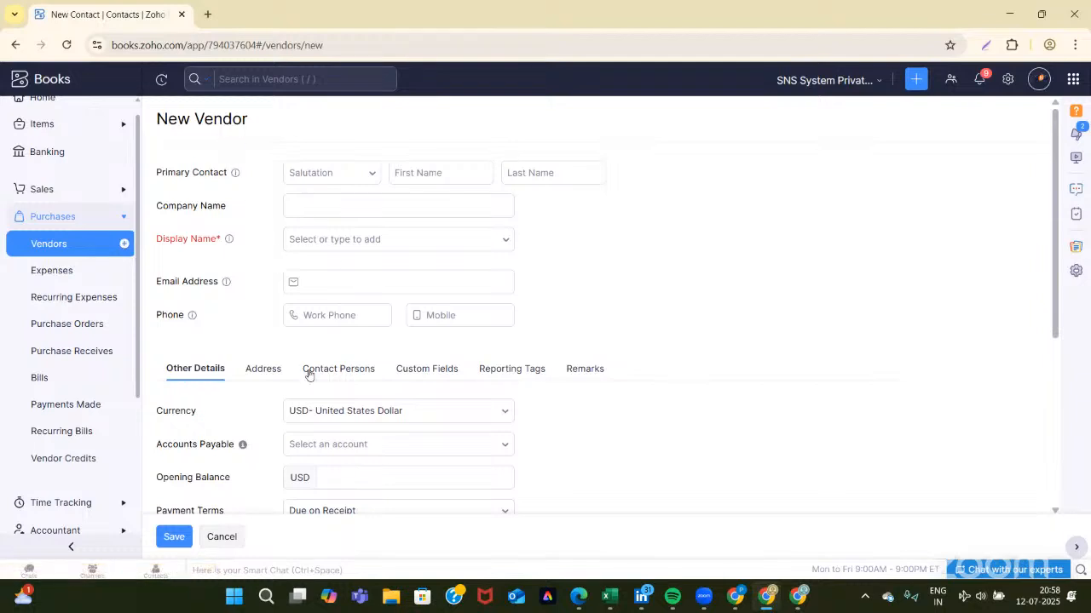
{"action": "left_click", "coordinate": [237, 202]}
Enter REM BEAUTY LTD as the vendor's company name, fixing a stray typo
{"action": "left_click", "coordinate": [327, 206]}
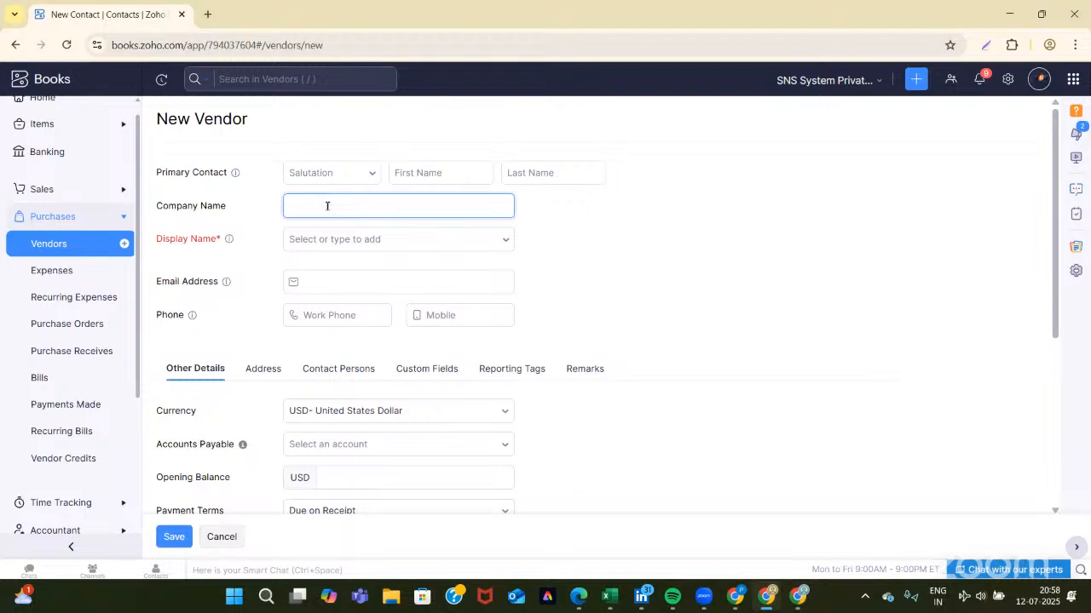
{"action": "type", "text": "AG"}
{"action": "key", "text": "BackSpace"}
{"action": "type", "text": "REM BEAUTY LTD"}
Give the primary contact salutation Ms. and enter their first and last name
{"action": "left_click", "coordinate": [319, 168]}
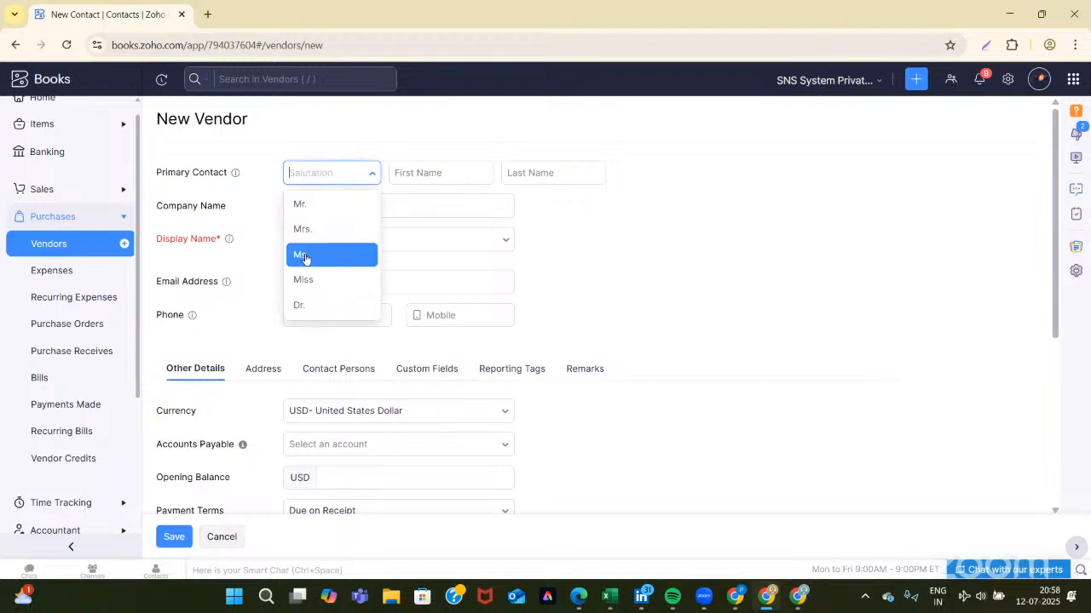
{"action": "left_click", "coordinate": [305, 256]}
{"action": "left_click", "coordinate": [412, 167]}
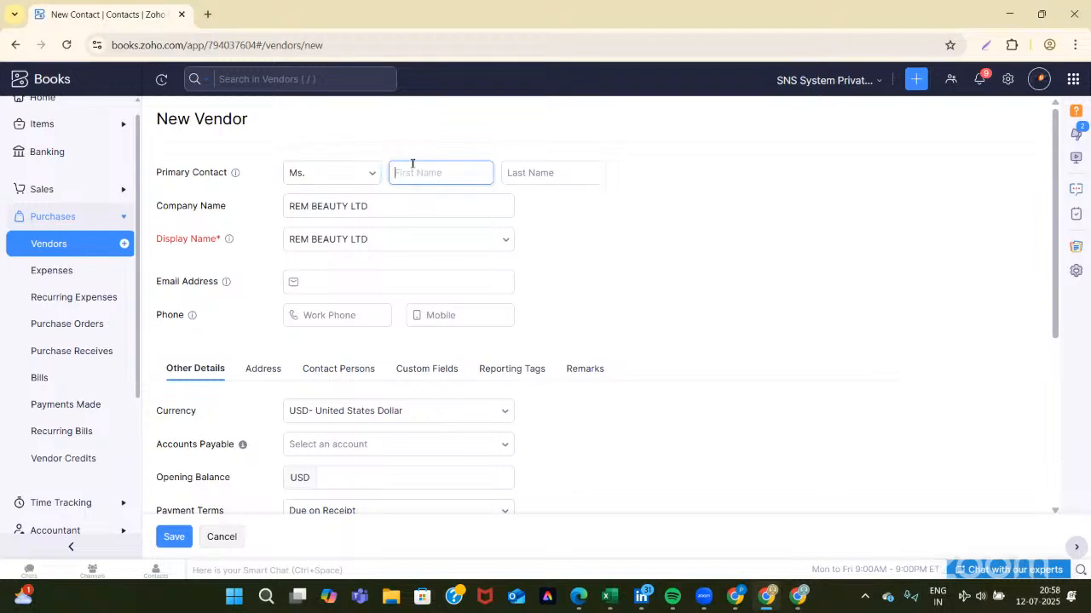
{"action": "type", "text": "Ariana"}
{"action": "left_click", "coordinate": [524, 165]}
{"action": "type", "text": "Grande"}
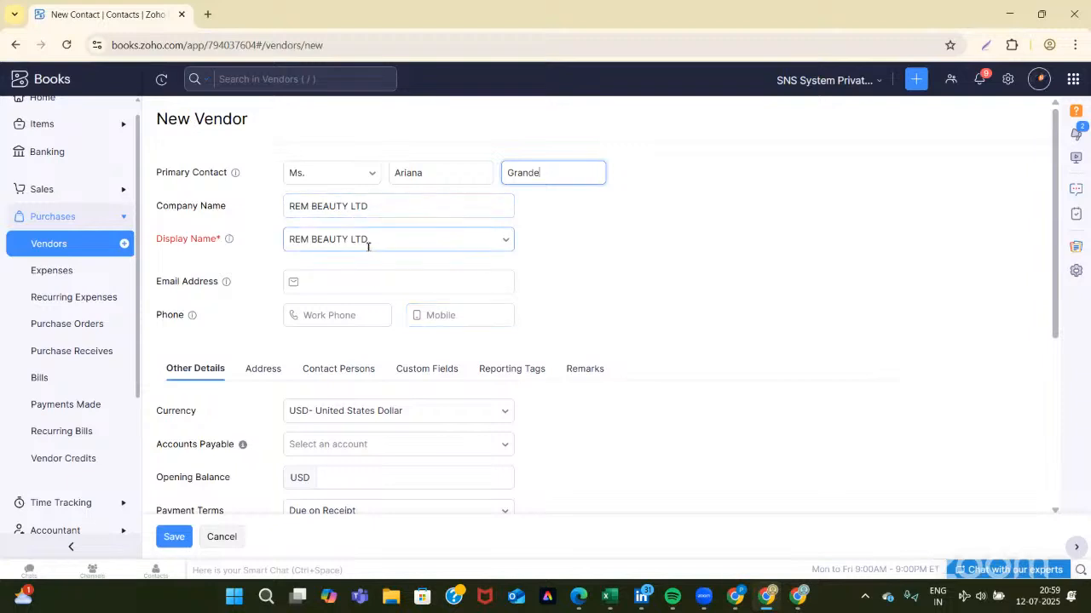
Change the vendor's payment terms from Due on Receipt to Net 30
{"action": "scroll", "coordinate": [397, 320], "scroll_direction": "down", "scroll_amount": 2}
{"action": "left_click", "coordinate": [333, 356]}
{"action": "scroll", "coordinate": [336, 344], "scroll_direction": "down", "scroll_amount": 2}
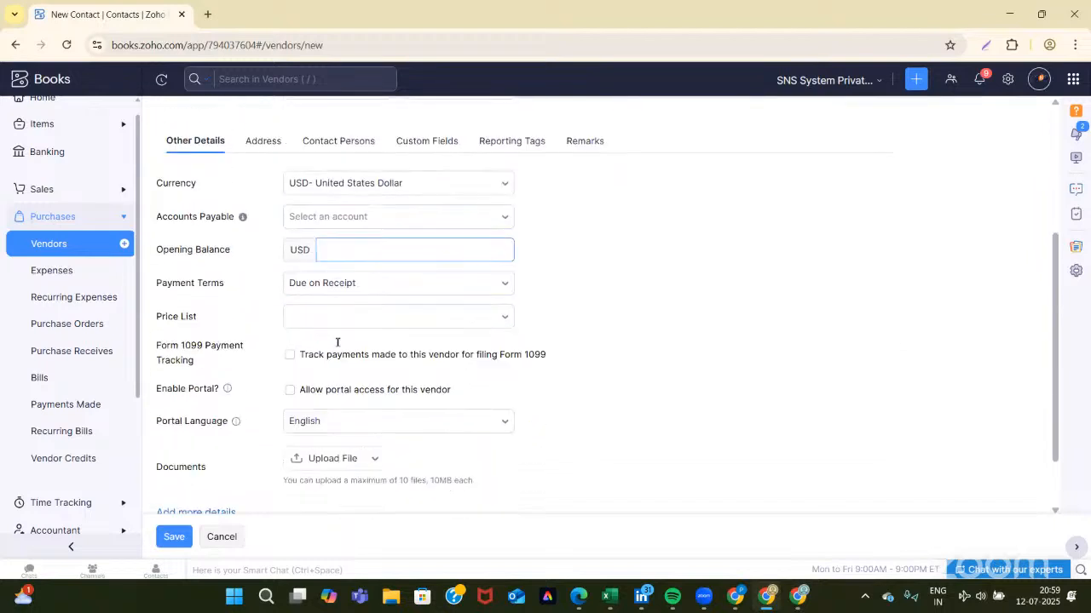
{"action": "left_click", "coordinate": [344, 224]}
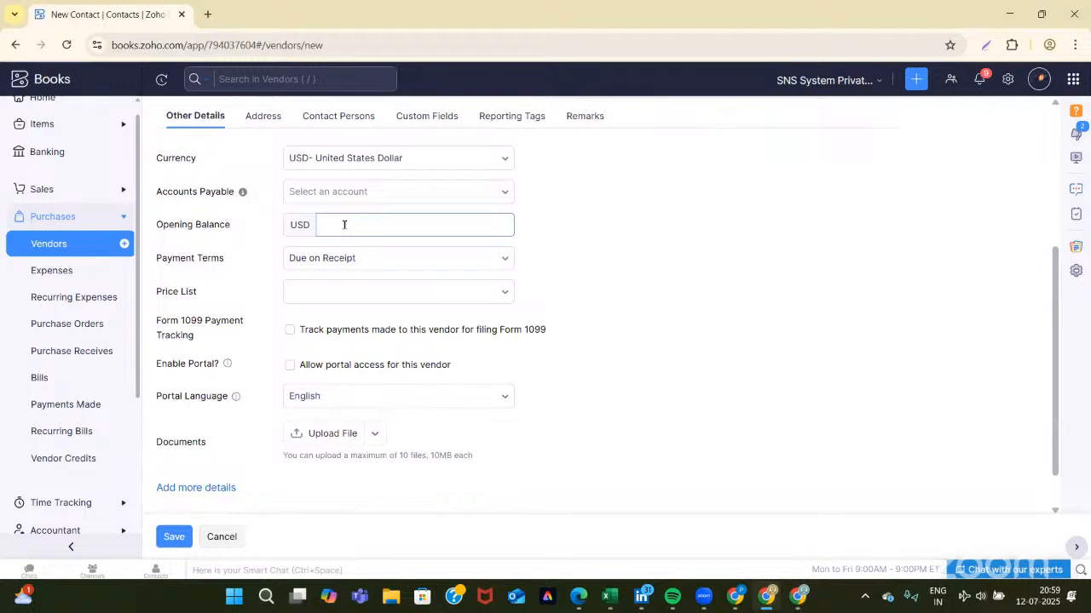
{"action": "left_click", "coordinate": [329, 266]}
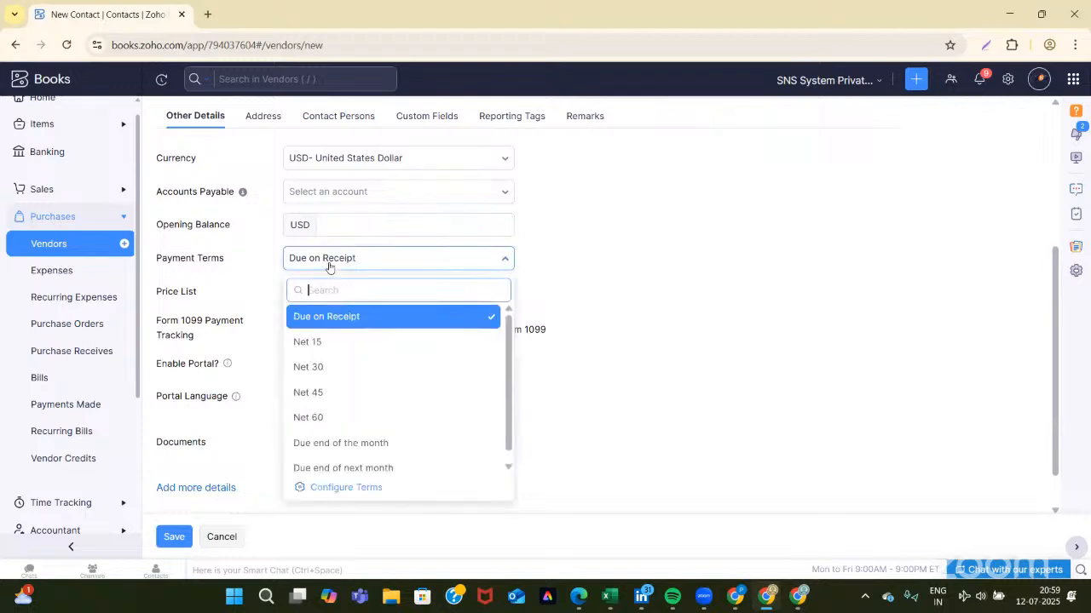
{"action": "left_click", "coordinate": [312, 368]}
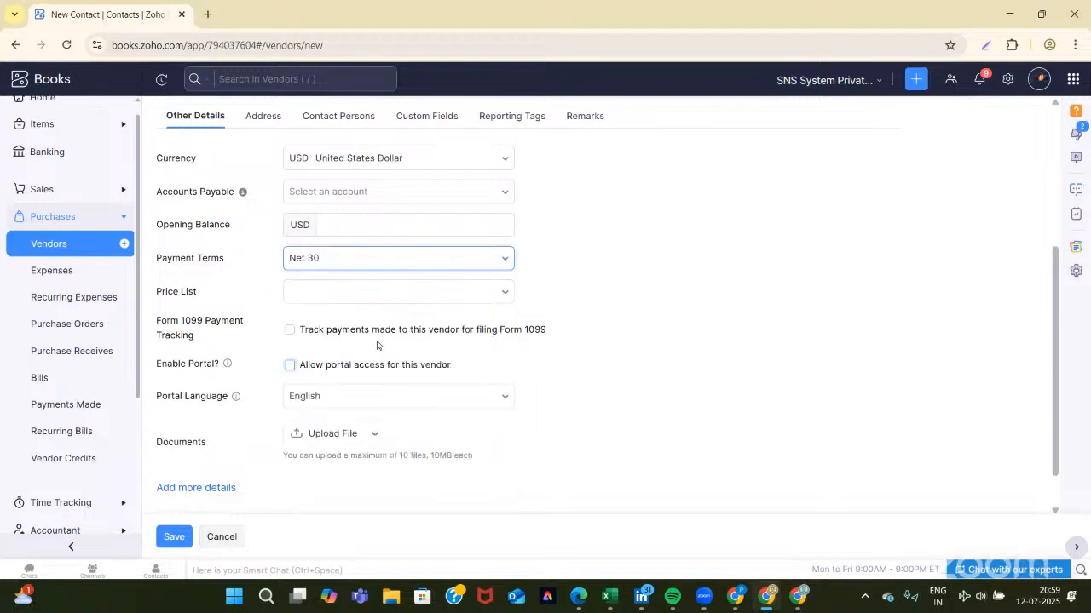
{"action": "mouse_move", "coordinate": [228, 364]}
{"action": "scroll", "coordinate": [324, 341], "scroll_direction": "up", "scroll_amount": 2}
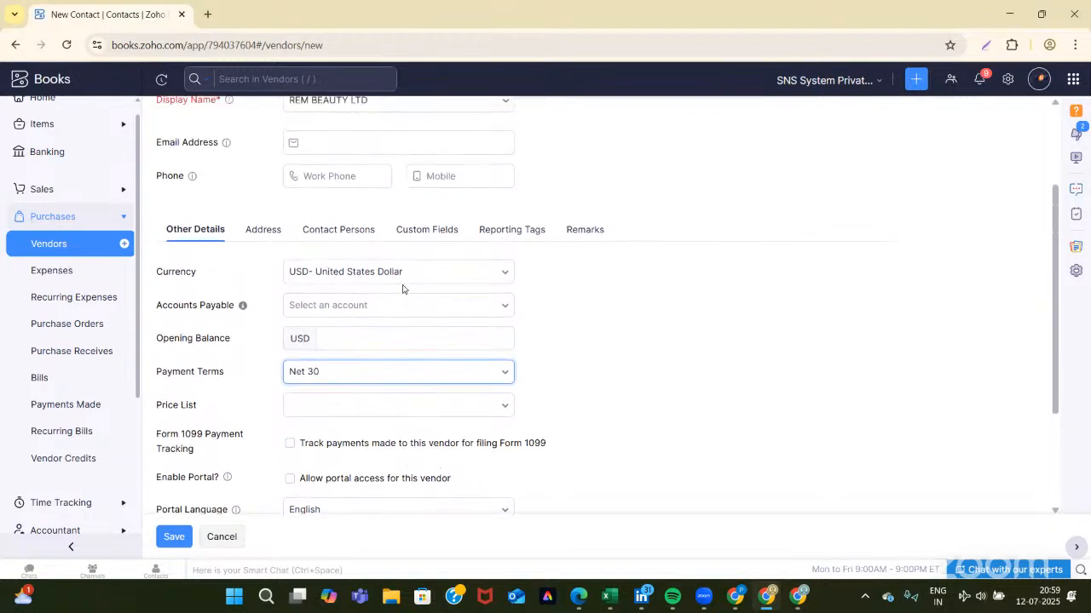
{"action": "scroll", "coordinate": [402, 289], "scroll_direction": "up", "scroll_amount": 1}
Bring up the Address section and look over the empty billing and shipping fields
{"action": "left_click", "coordinate": [264, 261]}
{"action": "left_click", "coordinate": [448, 394]}
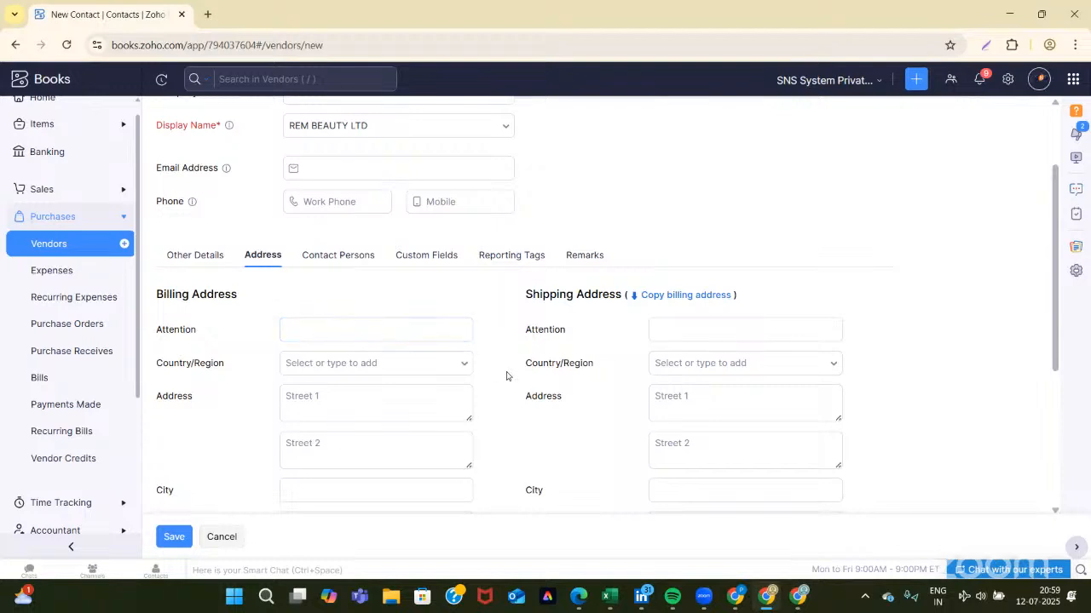
{"action": "scroll", "coordinate": [506, 377], "scroll_direction": "down", "scroll_amount": 1}
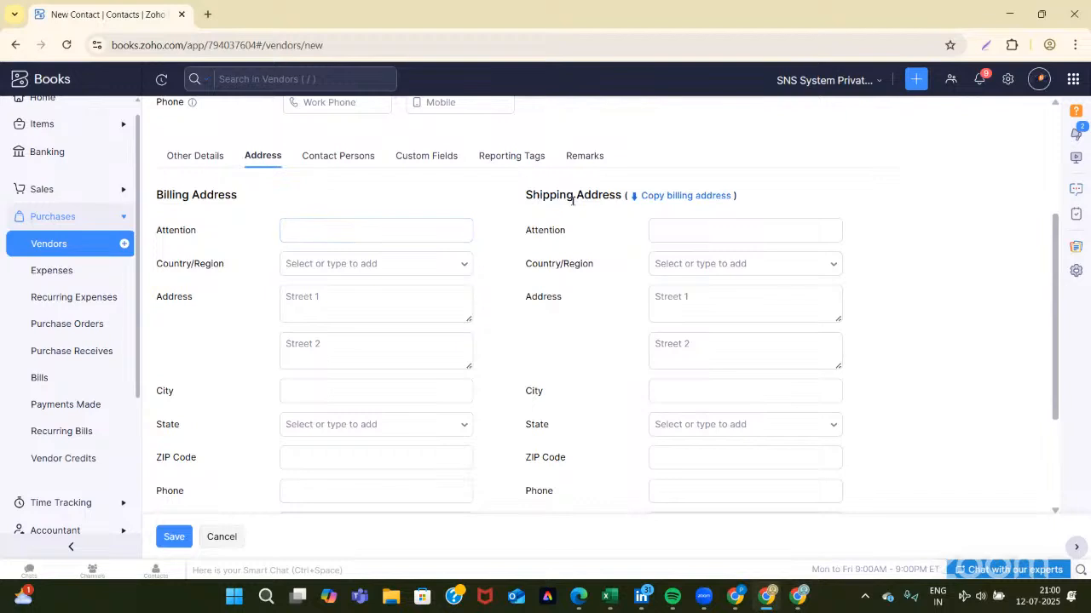
{"action": "scroll", "coordinate": [664, 198], "scroll_direction": "up", "scroll_amount": 3}
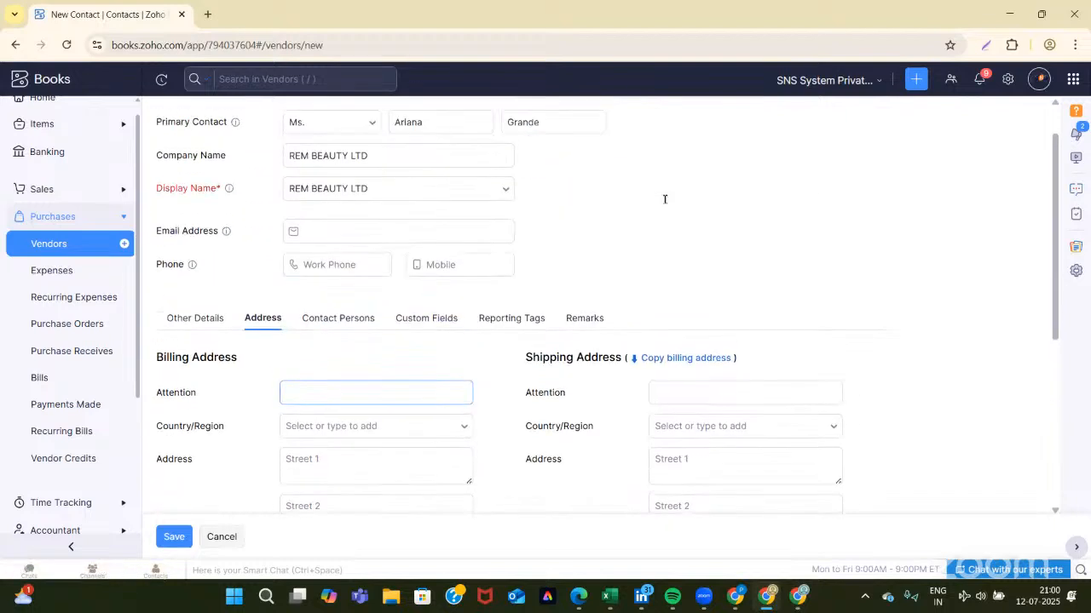
Add a contact person with salutation Mr. and their first and last name
{"action": "left_click", "coordinate": [334, 375]}
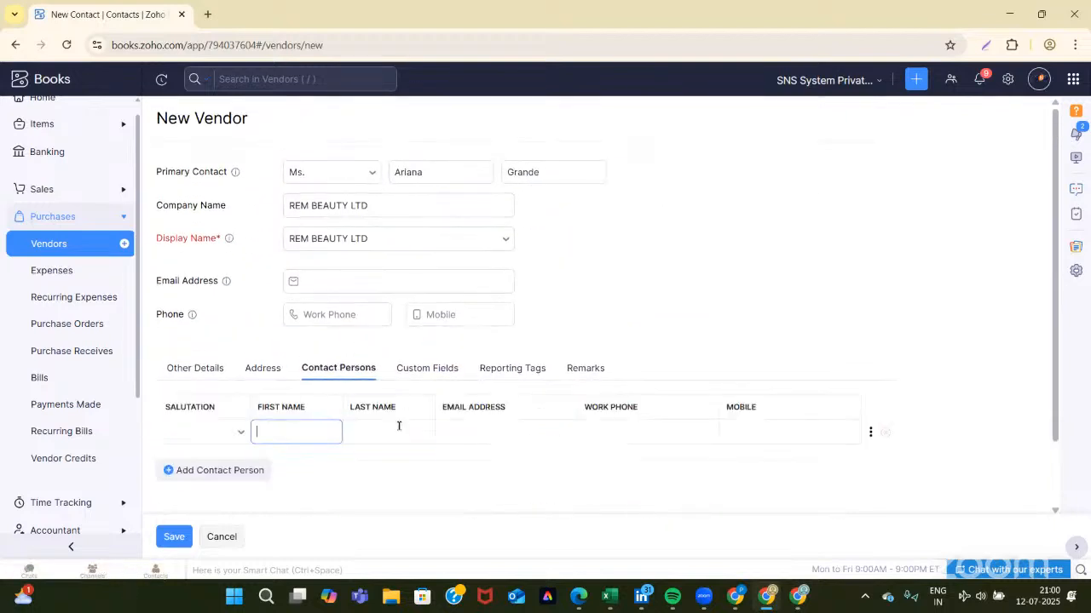
{"action": "scroll", "coordinate": [399, 426], "scroll_direction": "down", "scroll_amount": 1}
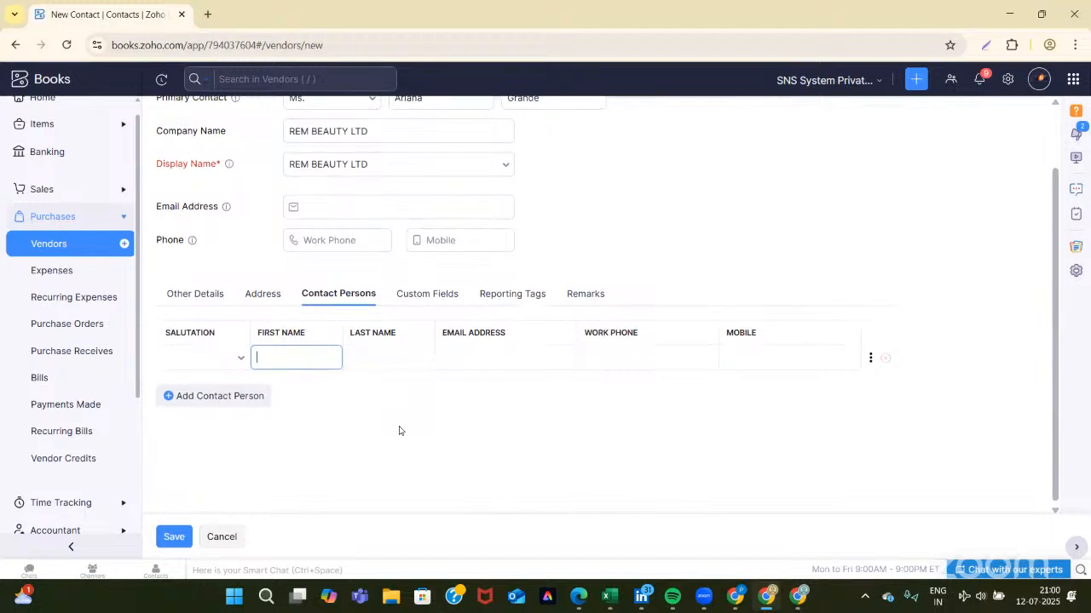
{"action": "scroll", "coordinate": [310, 405], "scroll_direction": "up", "scroll_amount": 1}
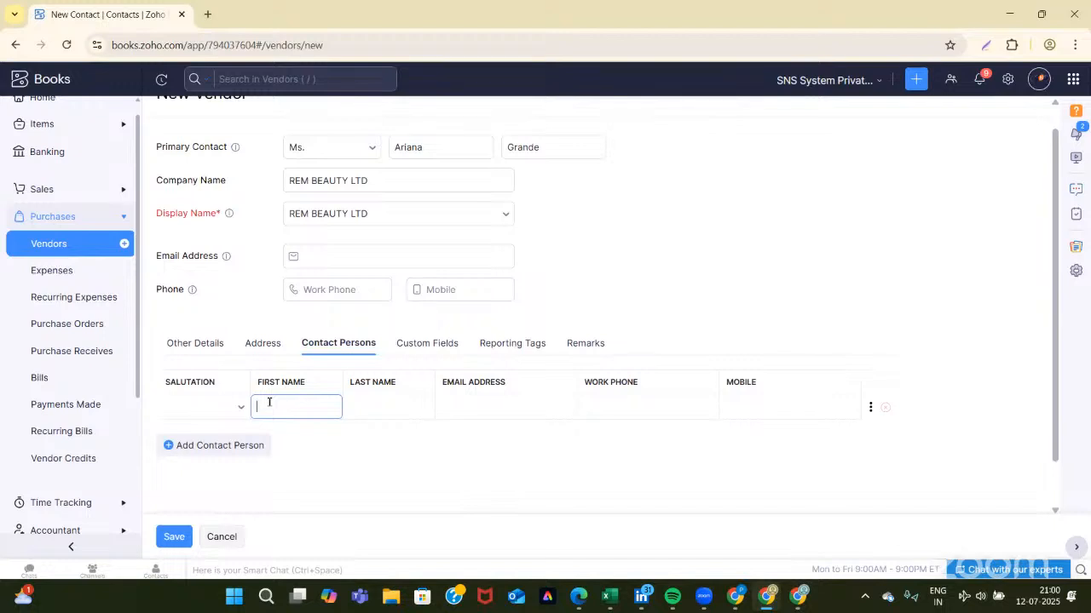
{"action": "type", "text": "Frank"}
{"action": "left_click", "coordinate": [363, 406]}
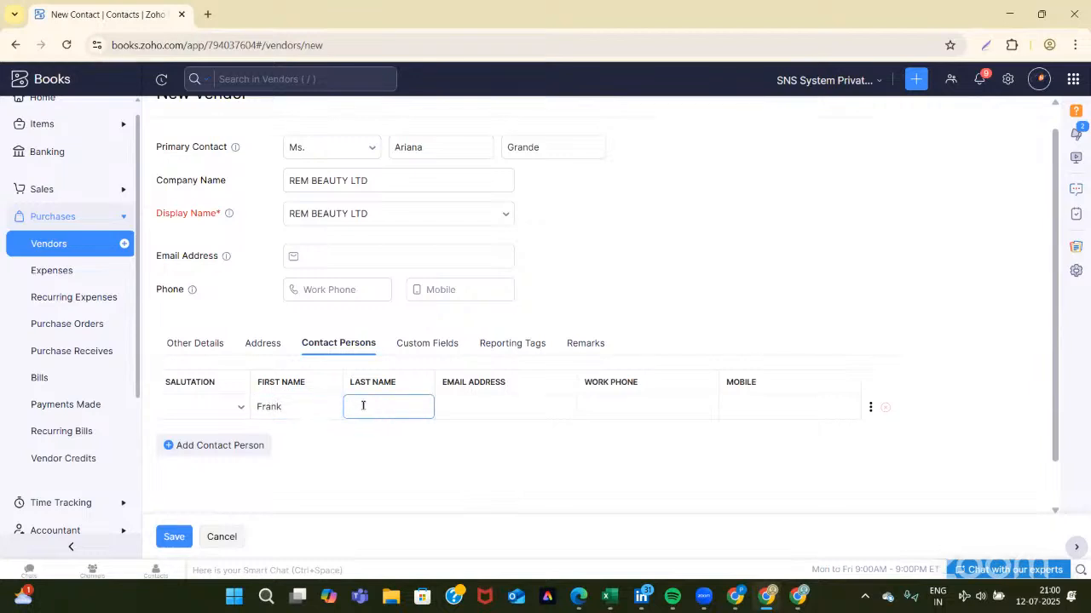
{"action": "type", "text": "Jul"}
{"action": "type", "text": "ior"}
{"action": "left_click", "coordinate": [467, 407]}
{"action": "left_click", "coordinate": [742, 406]}
{"action": "left_click", "coordinate": [223, 397]}
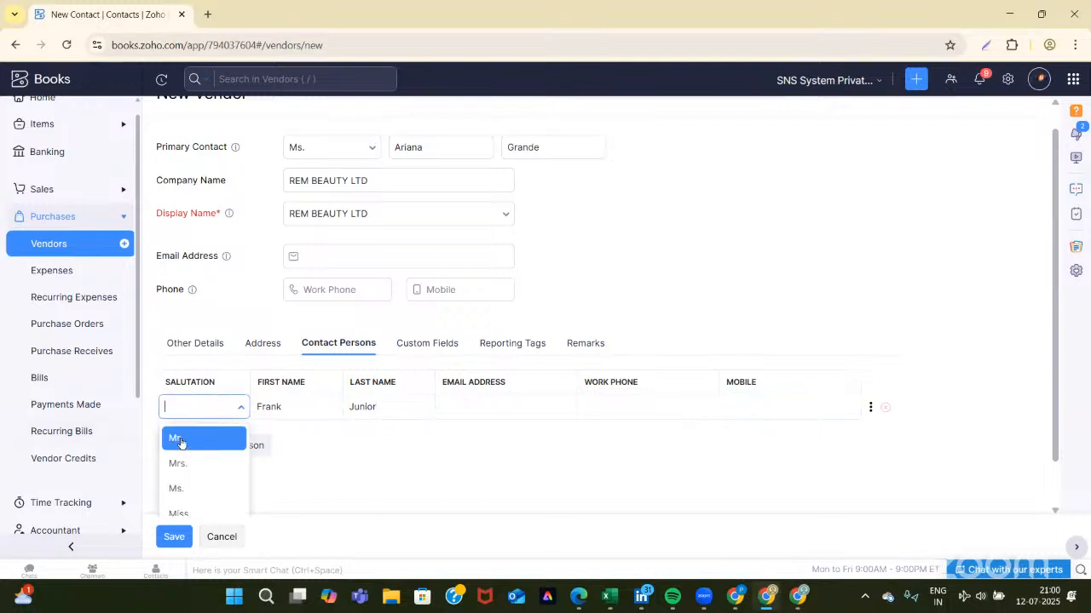
{"action": "left_click", "coordinate": [181, 437]}
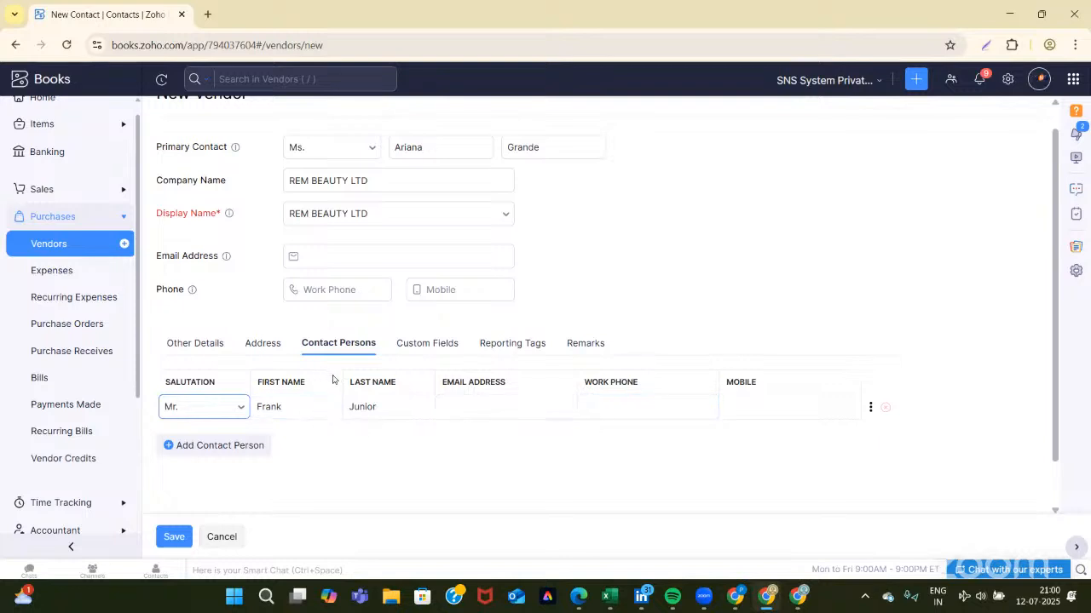
{"action": "scroll", "coordinate": [396, 382], "scroll_direction": "up", "scroll_amount": 2}
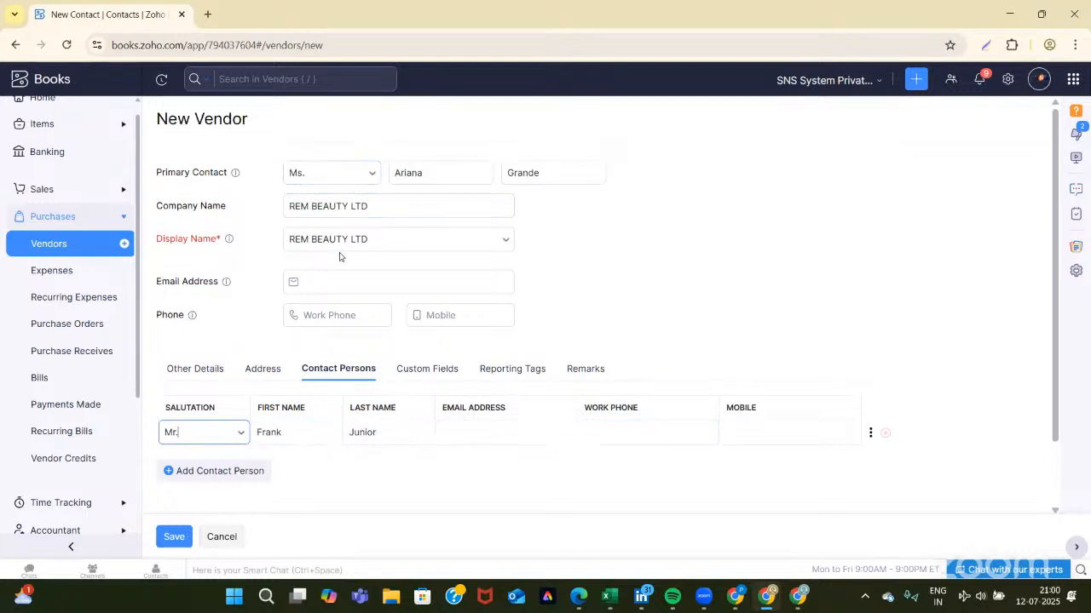
{"action": "left_click", "coordinate": [422, 177]}
Save REM BEAUTY LTD with Net 30 terms and begin another new vendor
{"action": "left_click", "coordinate": [174, 537]}
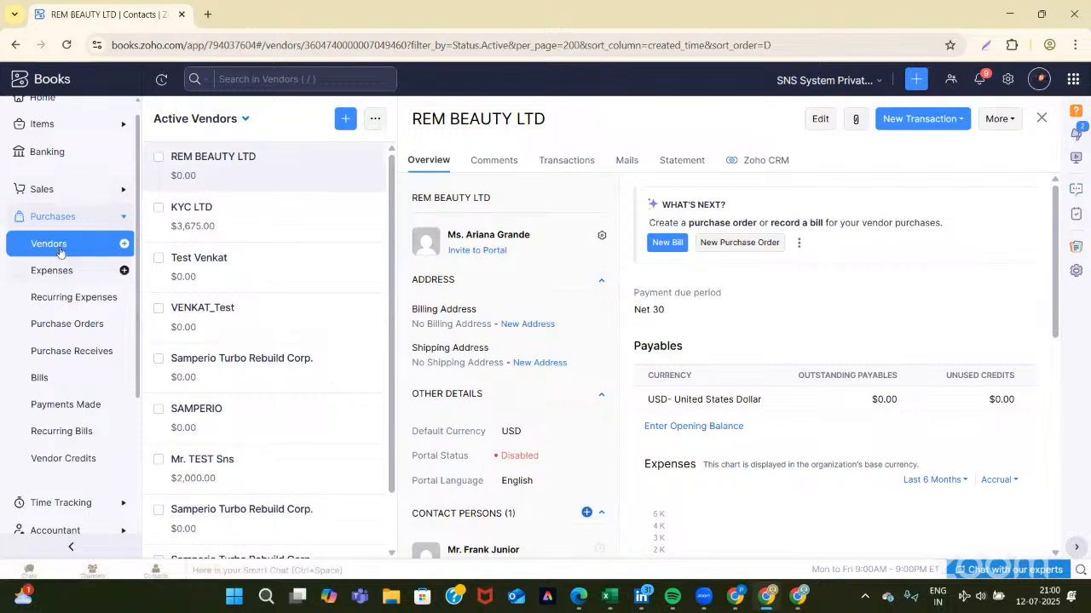
{"action": "left_click", "coordinate": [124, 244]}
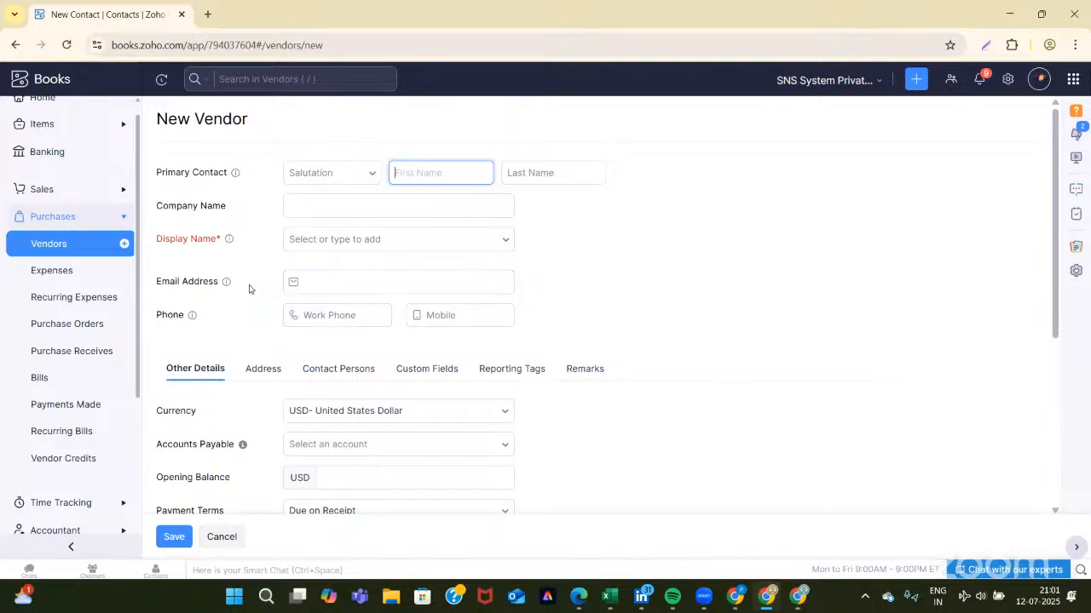
Leave the blank form for the Active Vendors list headed by REM BEAUTY LTD
{"action": "scroll", "coordinate": [214, 341], "scroll_direction": "down", "scroll_amount": 2}
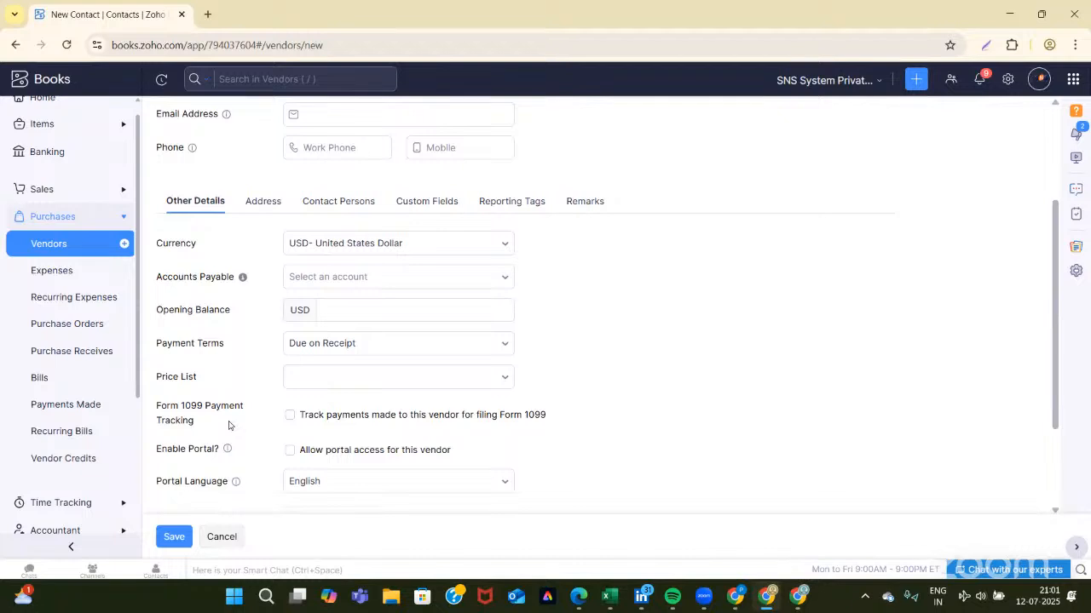
{"action": "left_click", "coordinate": [46, 247]}
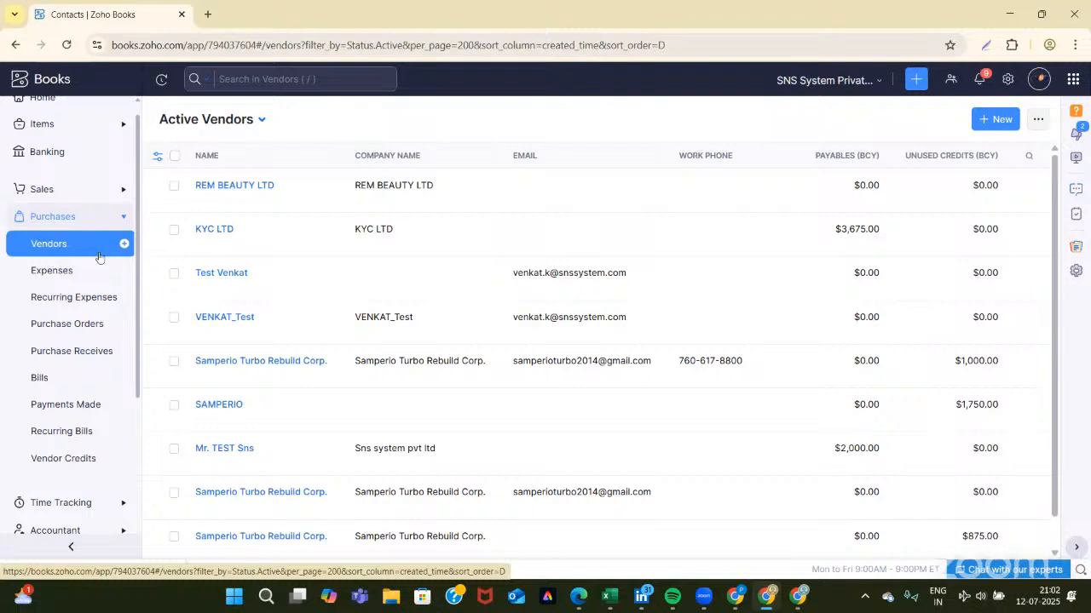
On the other organisation's vendor form, change TDS from Dividend [10%] to Professional Fees [10%]
{"action": "left_click", "coordinate": [786, 602]}
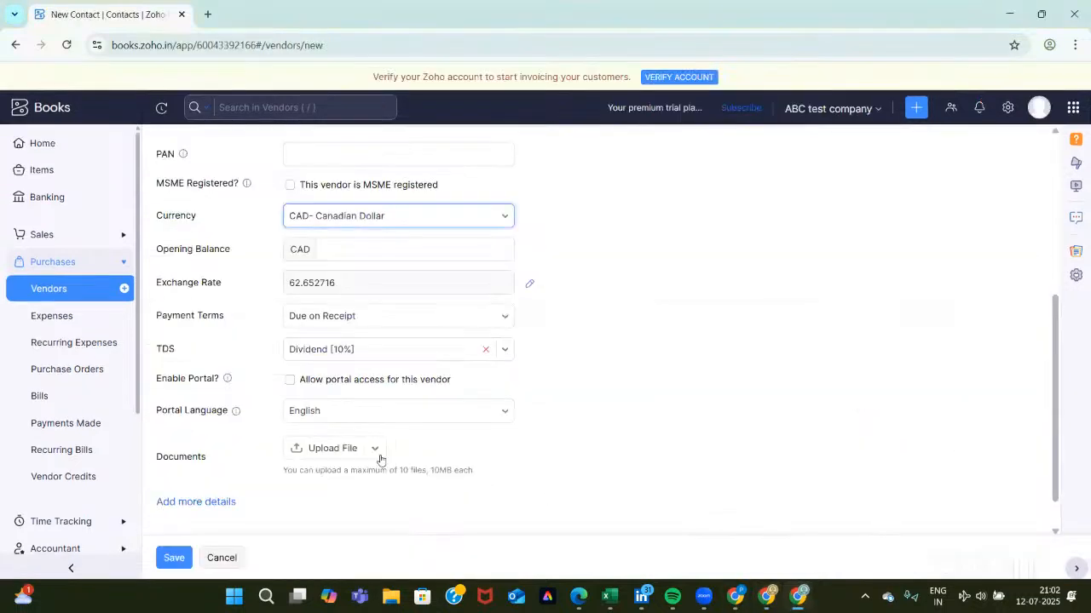
{"action": "left_click", "coordinate": [363, 349]}
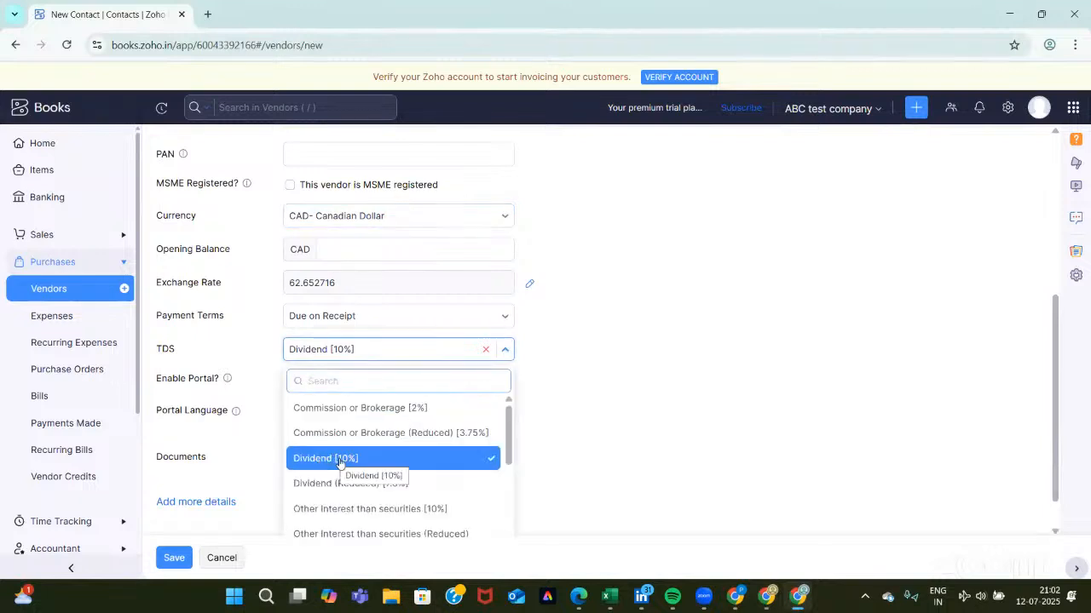
{"action": "left_click", "coordinate": [610, 450]}
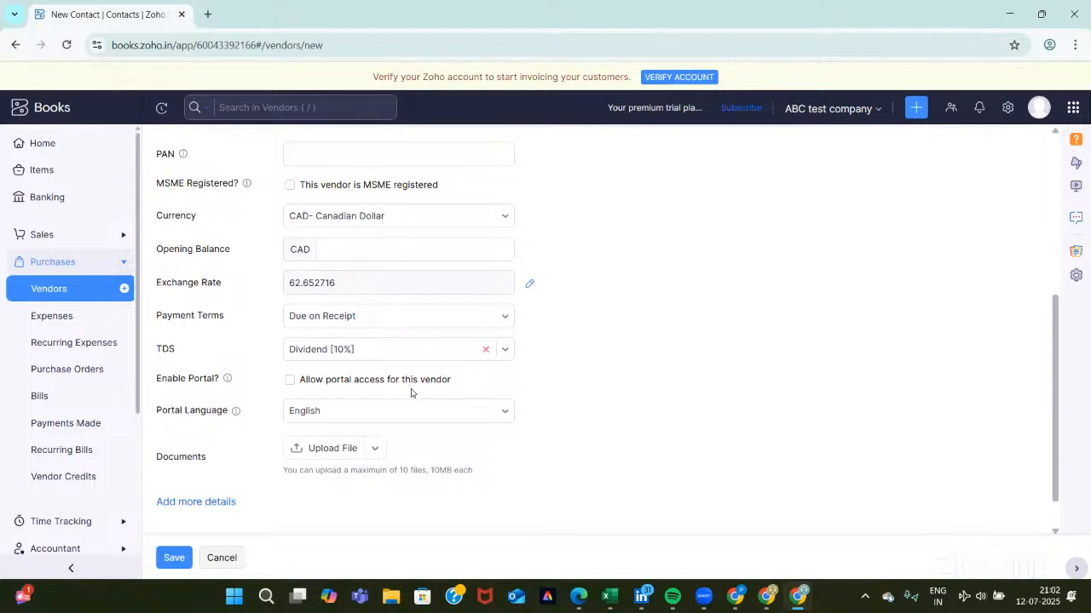
{"action": "left_click", "coordinate": [396, 345]}
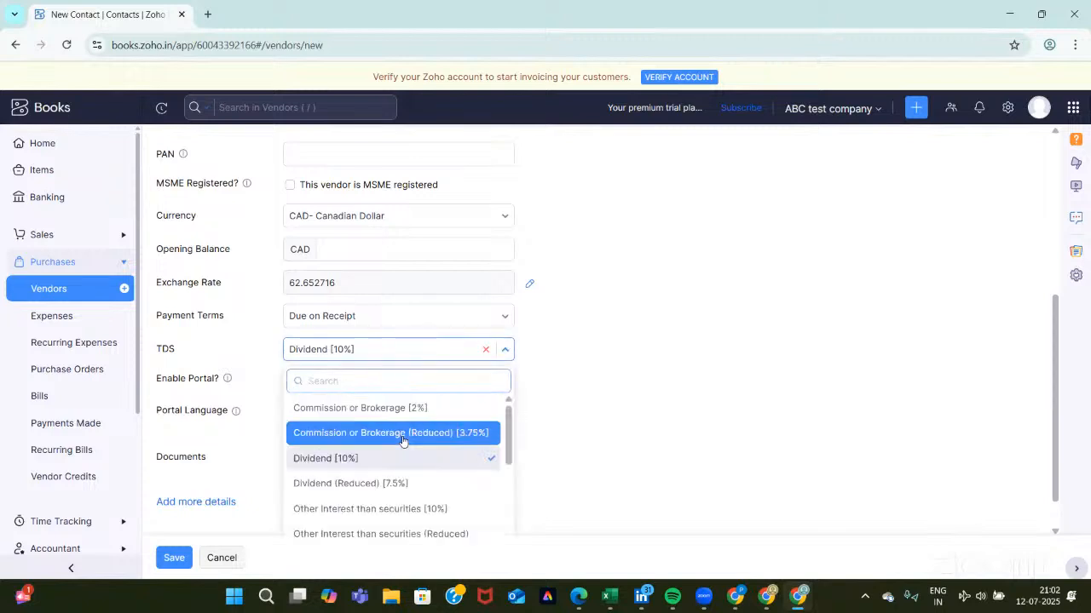
{"action": "scroll", "coordinate": [403, 441], "scroll_direction": "down", "scroll_amount": 3}
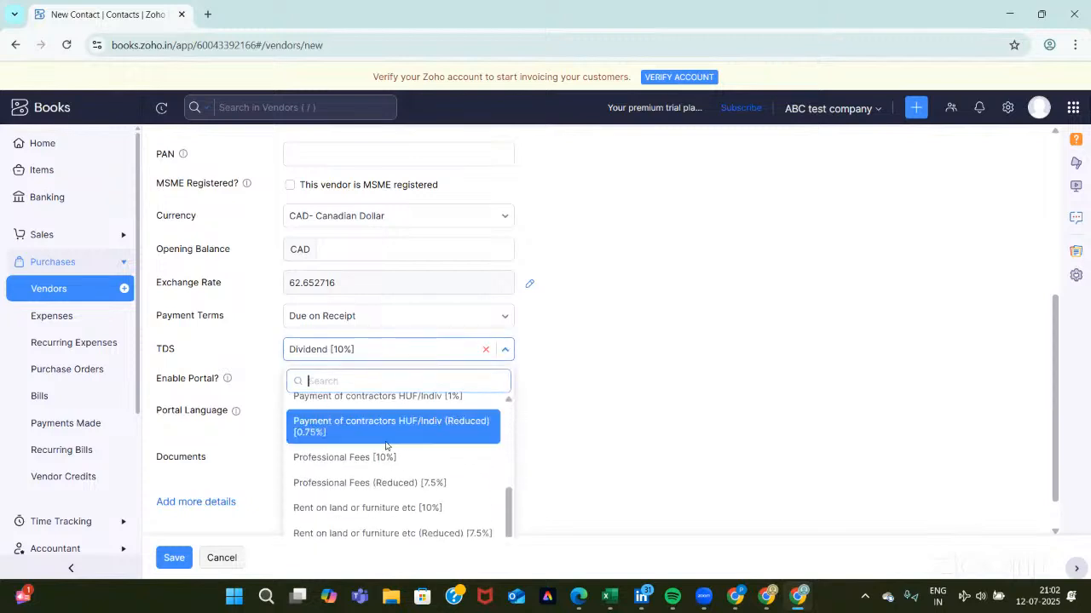
{"action": "left_click", "coordinate": [378, 456]}
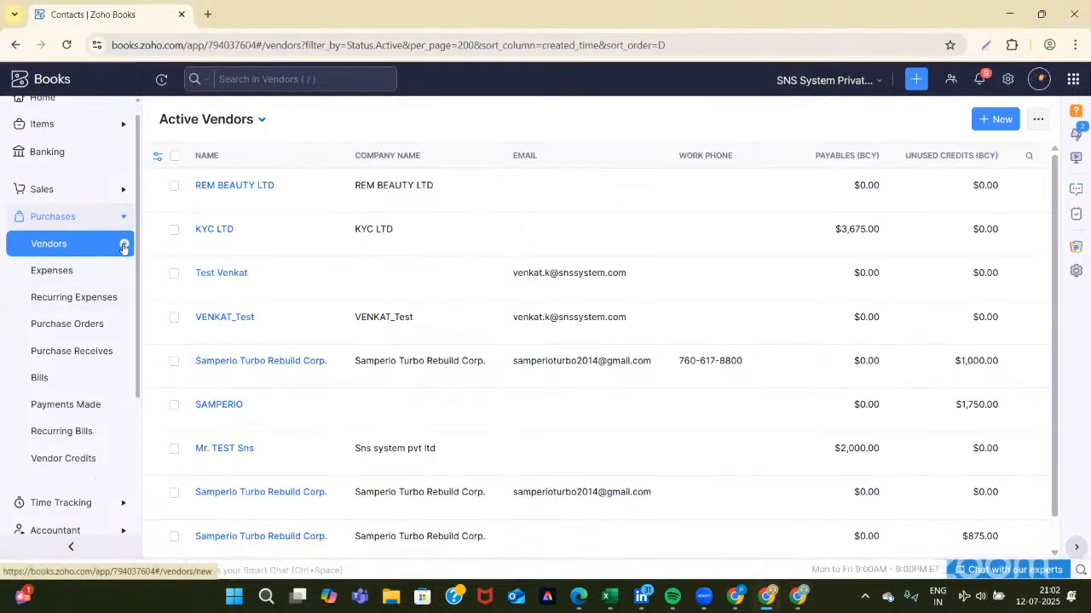
Open a blank New Vendor form, then collapse and re-expand the Purchases section
{"action": "left_click", "coordinate": [123, 245]}
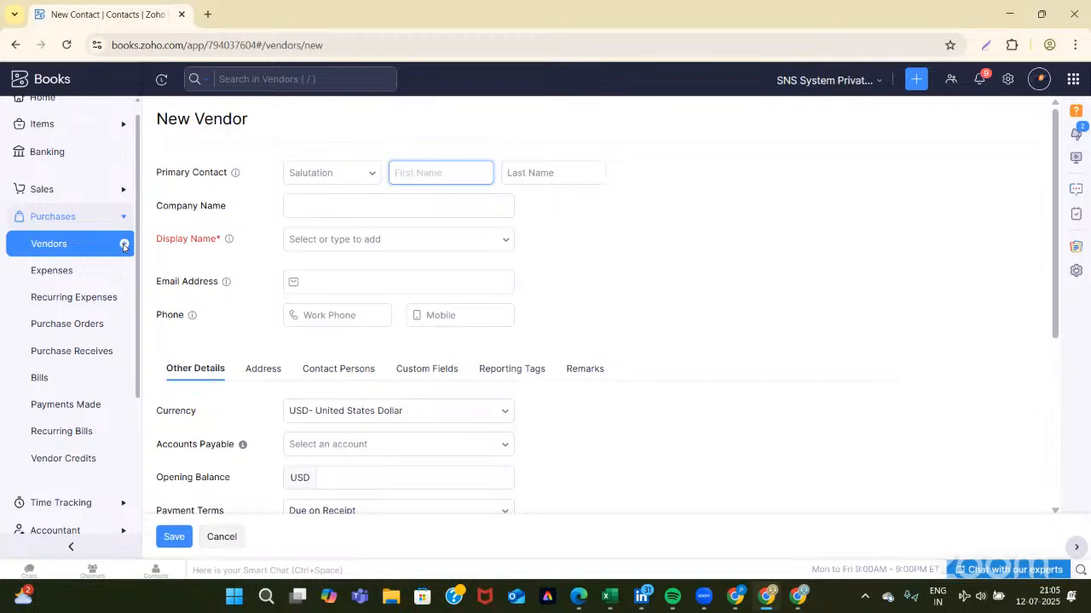
{"action": "left_click", "coordinate": [87, 220]}
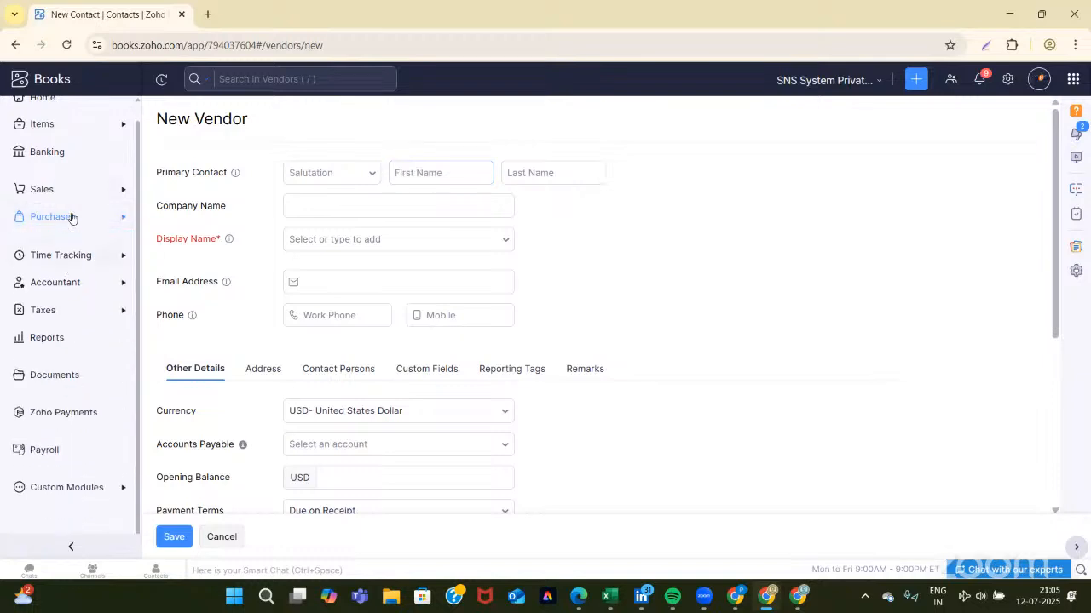
{"action": "left_click", "coordinate": [114, 223]}
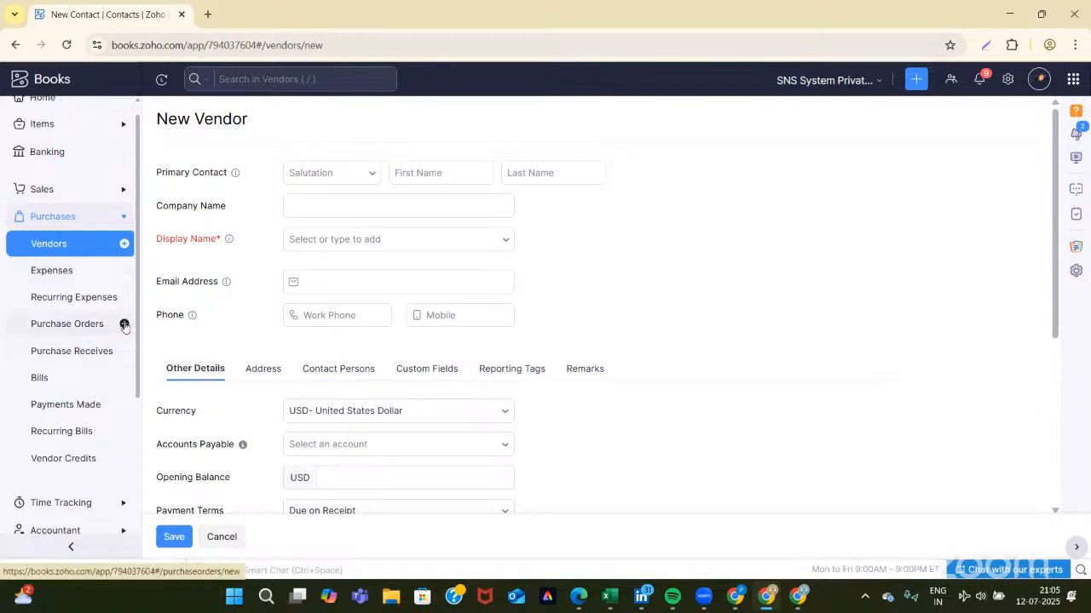
Start a new purchase order with REM BEAUTY LTD as the vendor
{"action": "left_click", "coordinate": [124, 325]}
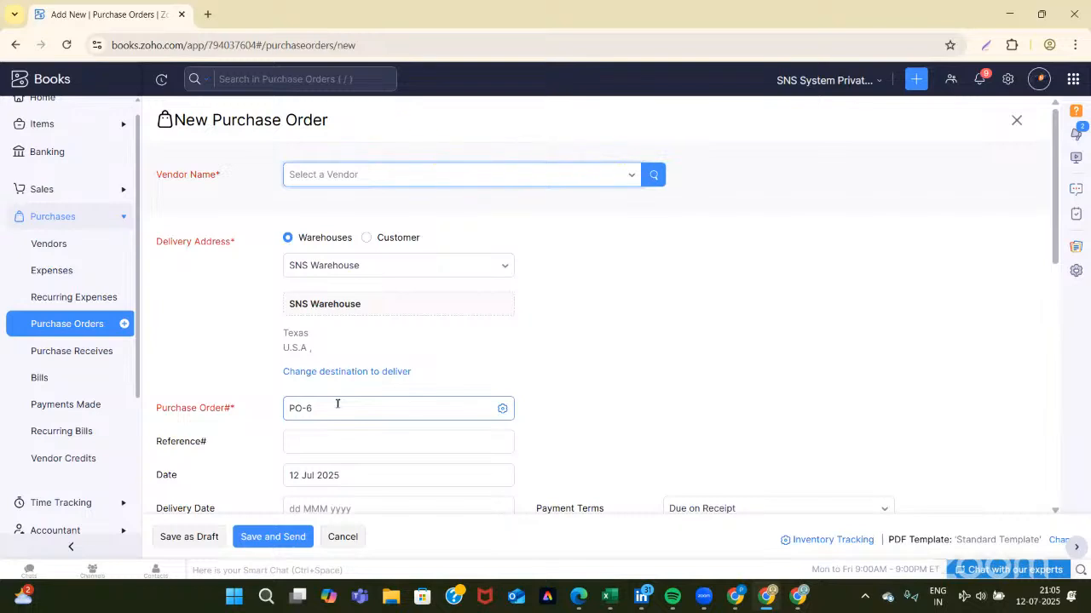
{"action": "left_click", "coordinate": [358, 175]}
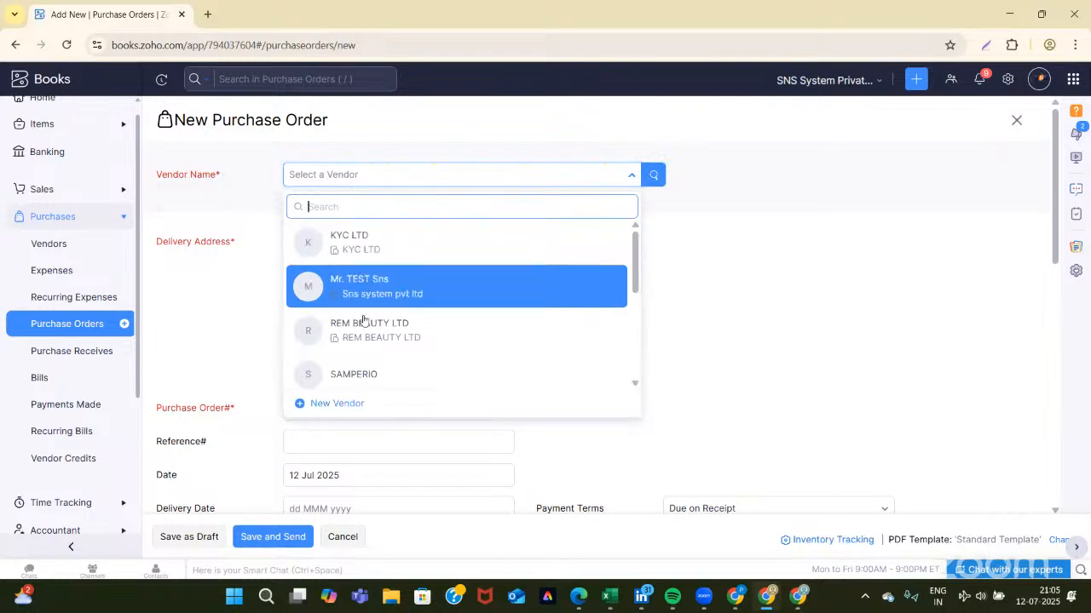
{"action": "left_click", "coordinate": [396, 336]}
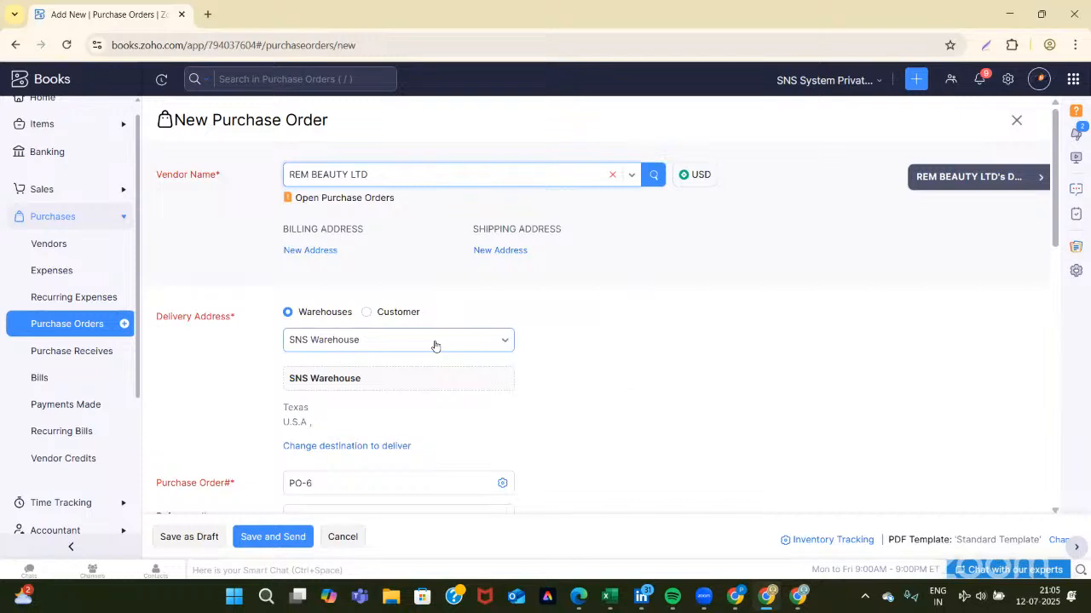
{"action": "scroll", "coordinate": [418, 422], "scroll_direction": "down", "scroll_amount": 3}
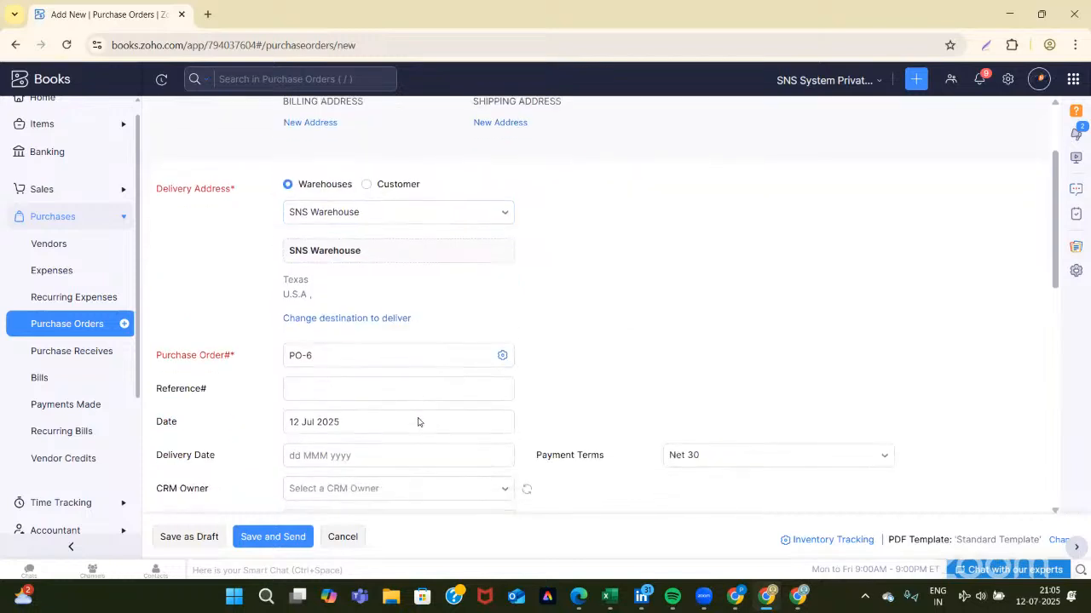
{"action": "scroll", "coordinate": [417, 421], "scroll_direction": "down", "scroll_amount": 1}
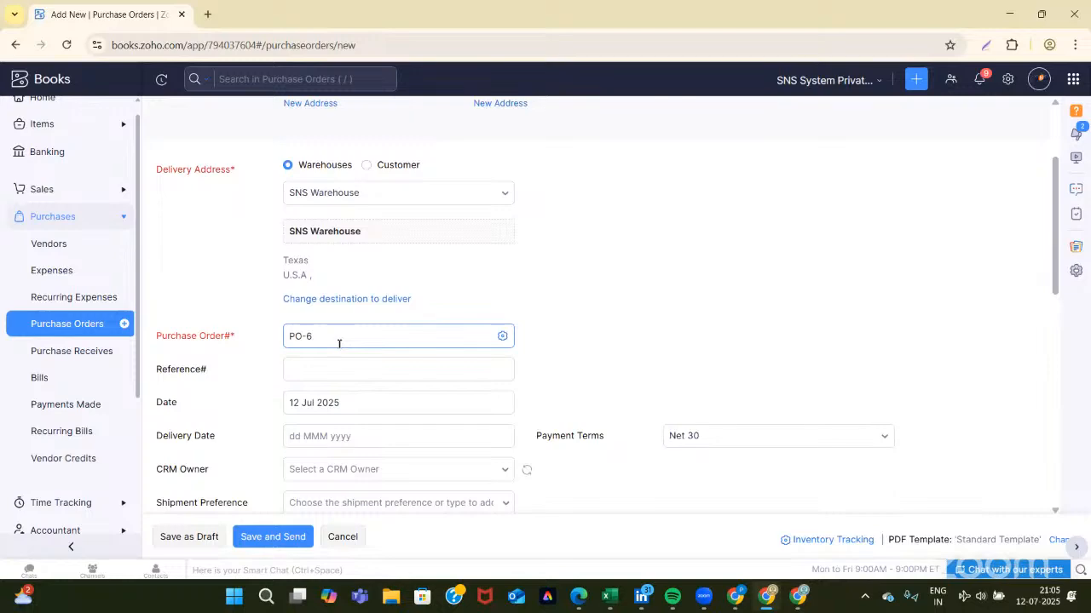
{"action": "scroll", "coordinate": [339, 344], "scroll_direction": "down", "scroll_amount": 3}
{"action": "scroll", "coordinate": [315, 366], "scroll_direction": "down", "scroll_amount": 3}
Add item 4928171 fuel injector at quantity 5, rate 500, VAT [5%], removing the empty row
{"action": "left_click", "coordinate": [247, 397]}
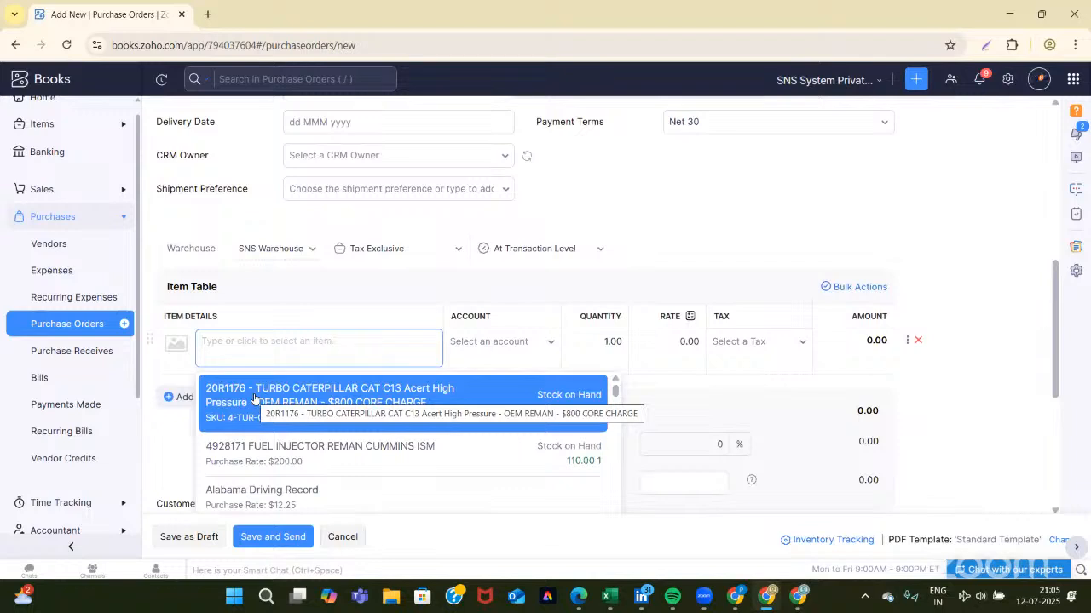
{"action": "left_click", "coordinate": [262, 449]}
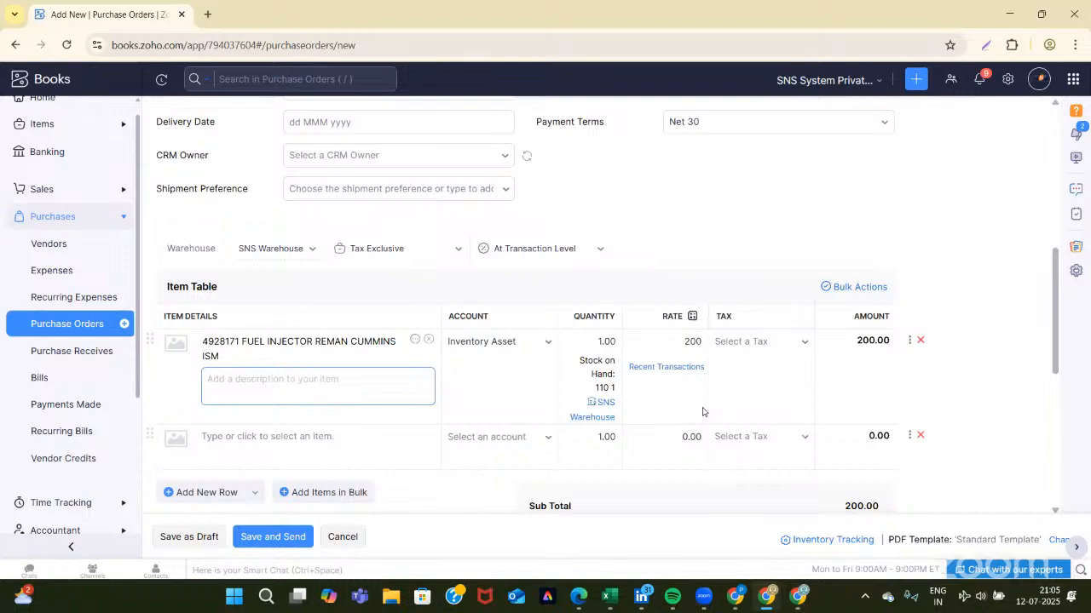
{"action": "left_click", "coordinate": [920, 435]}
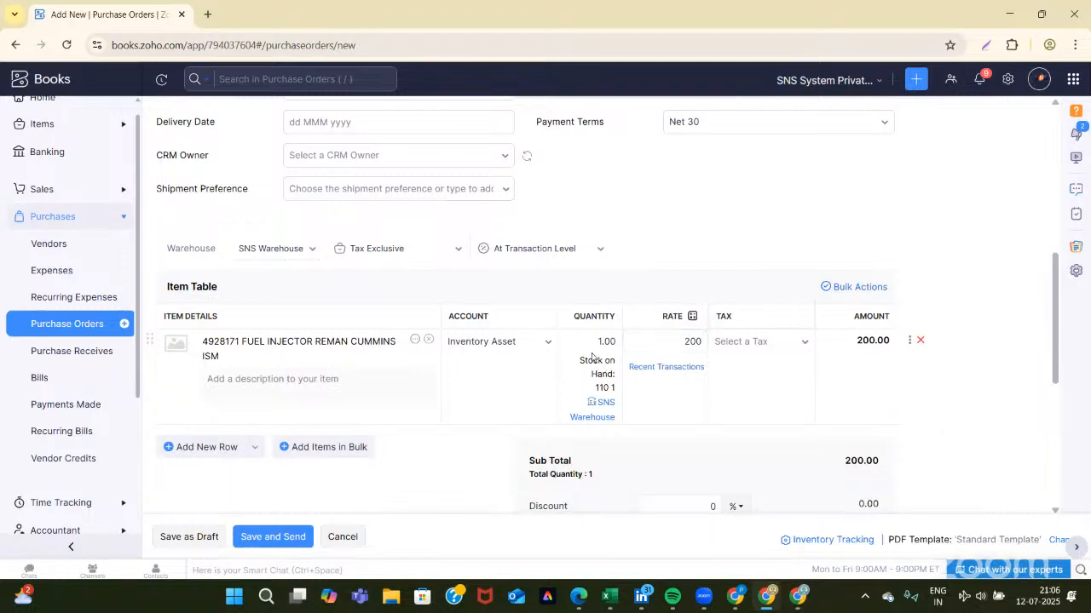
{"action": "key", "text": "BackSpace"}
{"action": "key", "text": "BackSpace"}
{"action": "key", "text": "BackSpace"}
{"action": "key", "text": "BackSpace"}
{"action": "type", "text": "5"}
{"action": "left_click", "coordinate": [694, 341]}
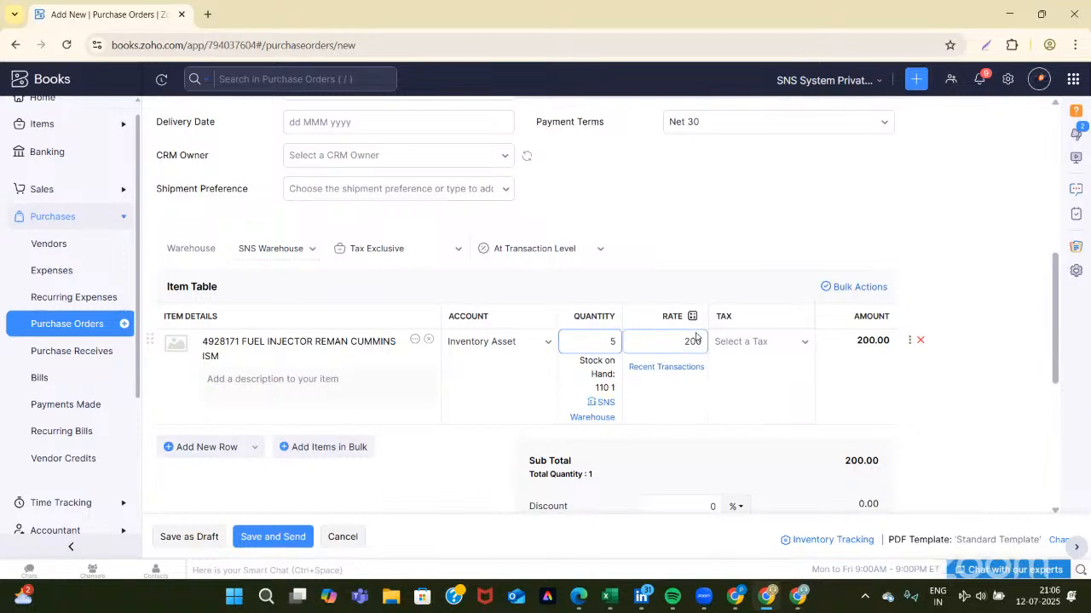
{"action": "key", "text": "BackSpace"}
{"action": "key", "text": "BackSpace"}
{"action": "key", "text": "BackSpace"}
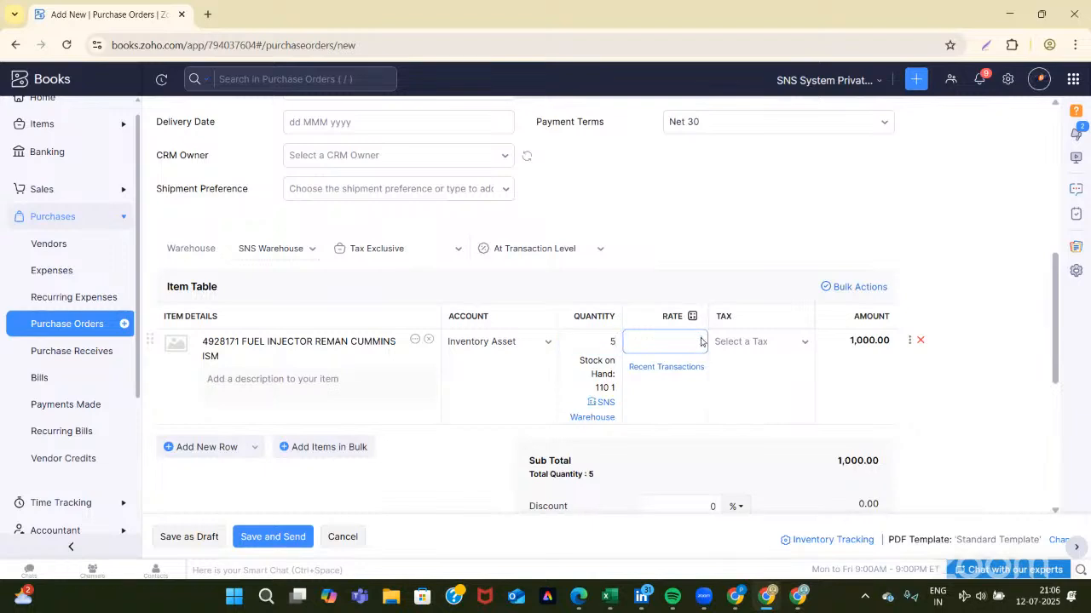
{"action": "type", "text": "500"}
{"action": "left_click", "coordinate": [805, 344]}
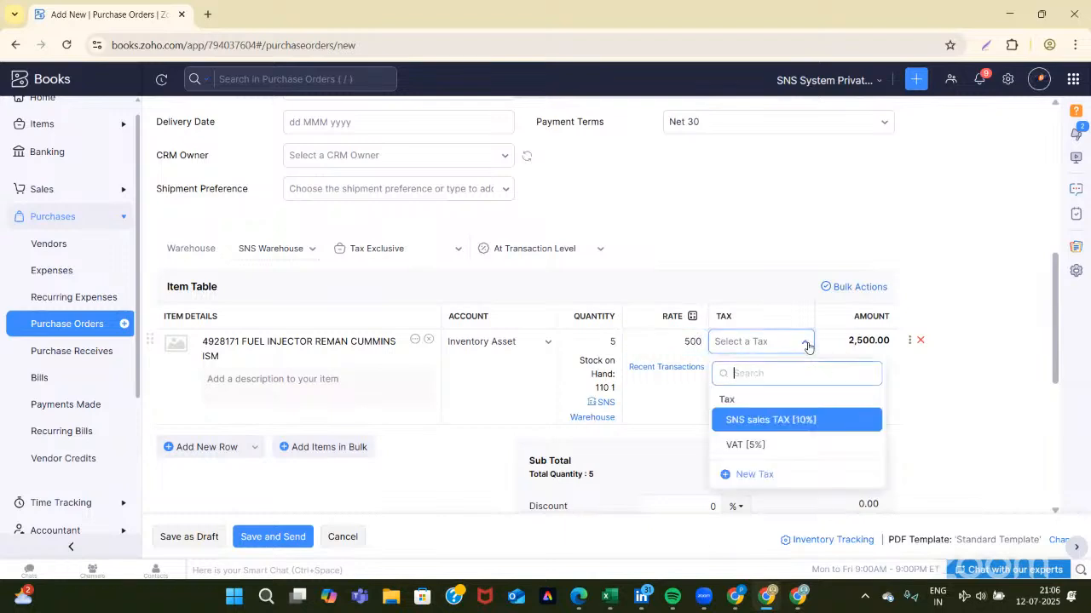
{"action": "left_click", "coordinate": [754, 445]}
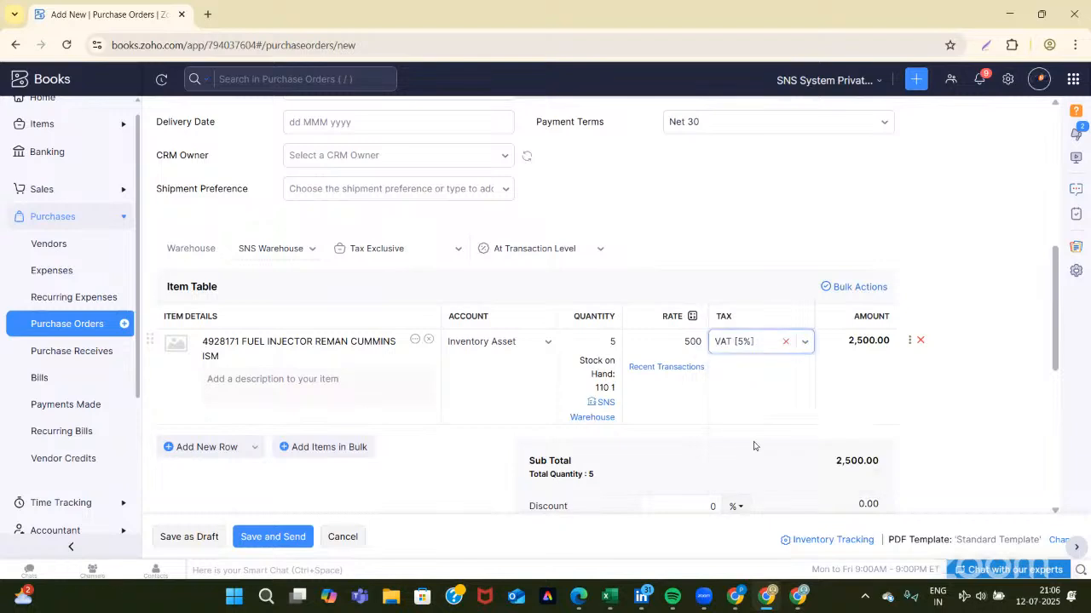
Enter the customer note 'Net 15', then correct it to 'Net 30'
{"action": "scroll", "coordinate": [609, 394], "scroll_direction": "down", "scroll_amount": 3}
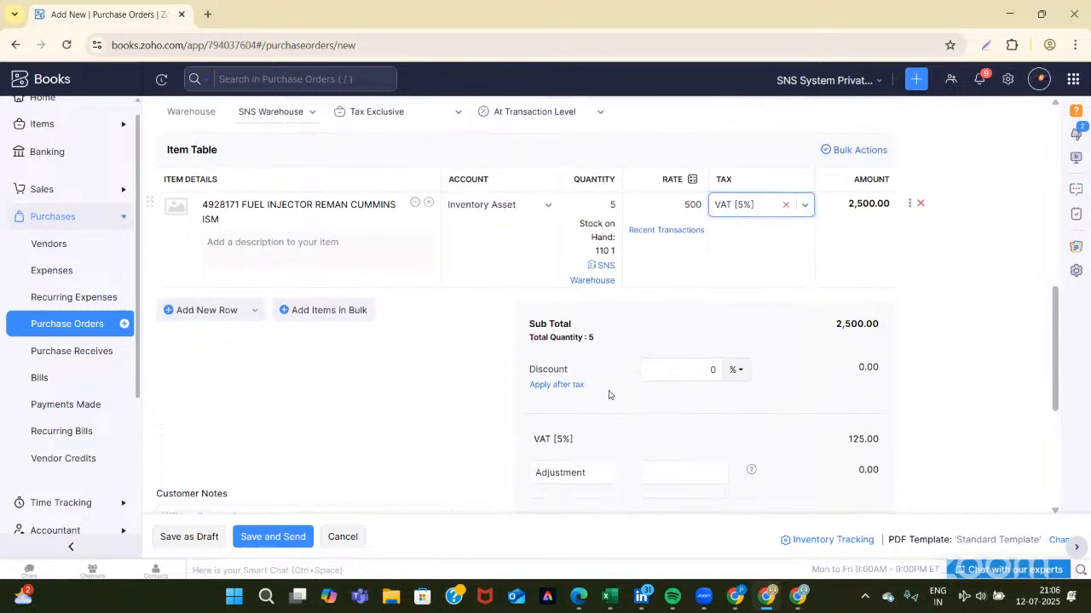
{"action": "scroll", "coordinate": [525, 343], "scroll_direction": "down", "scroll_amount": 1}
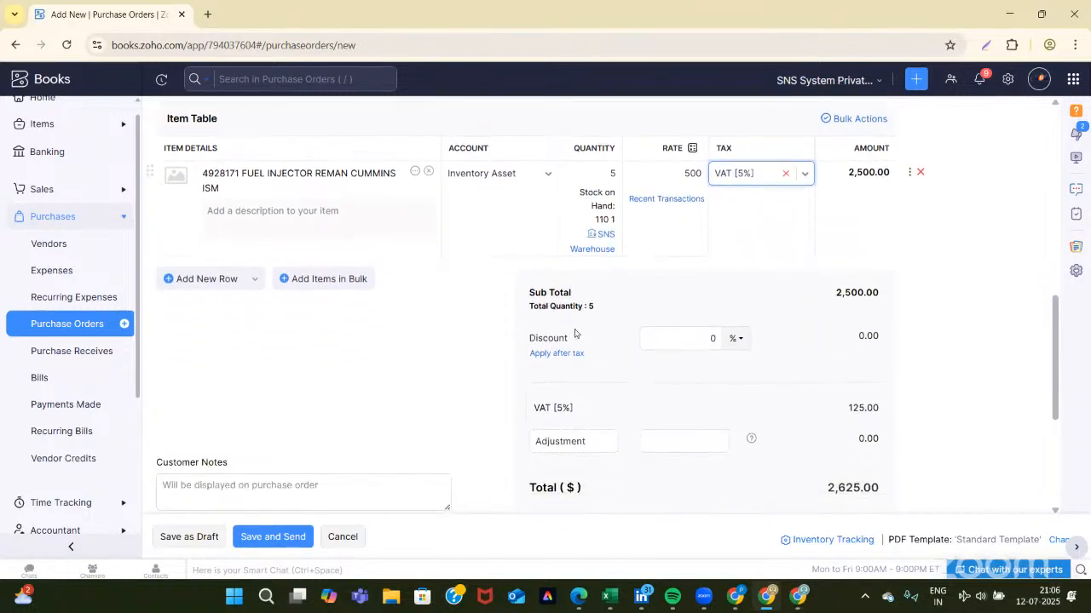
{"action": "scroll", "coordinate": [670, 384], "scroll_direction": "down", "scroll_amount": 2}
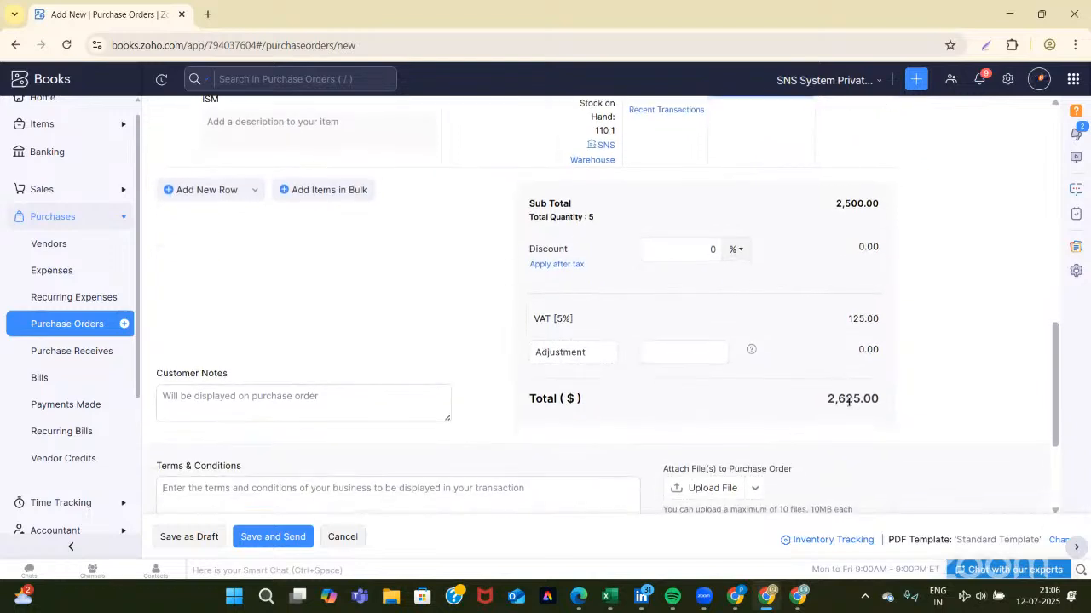
{"action": "scroll", "coordinate": [298, 349], "scroll_direction": "down", "scroll_amount": 2}
{"action": "scroll", "coordinate": [298, 349], "scroll_direction": "up", "scroll_amount": 1}
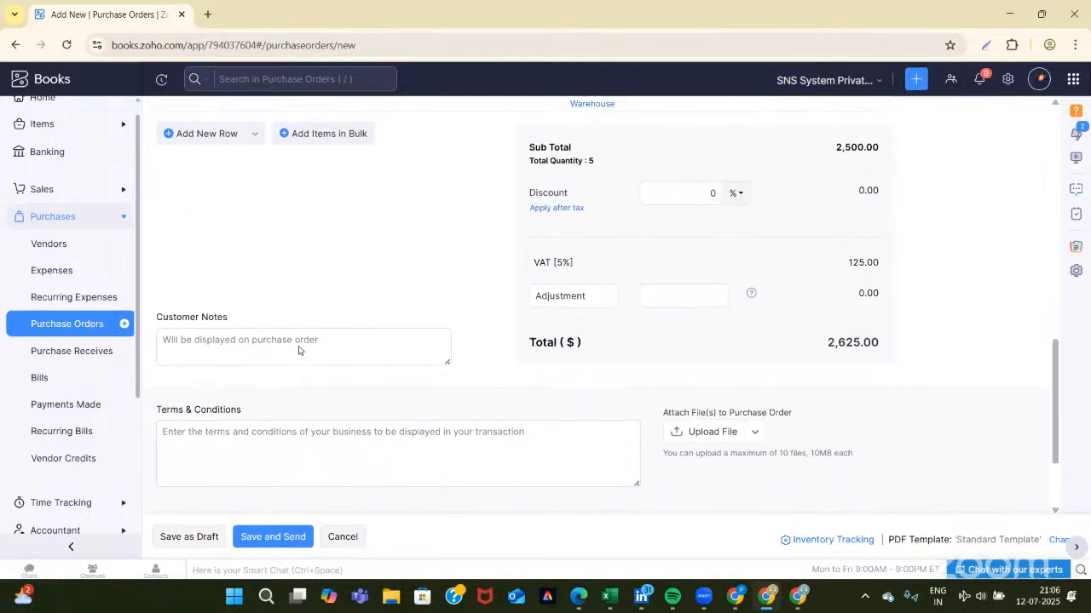
{"action": "left_click", "coordinate": [208, 334]}
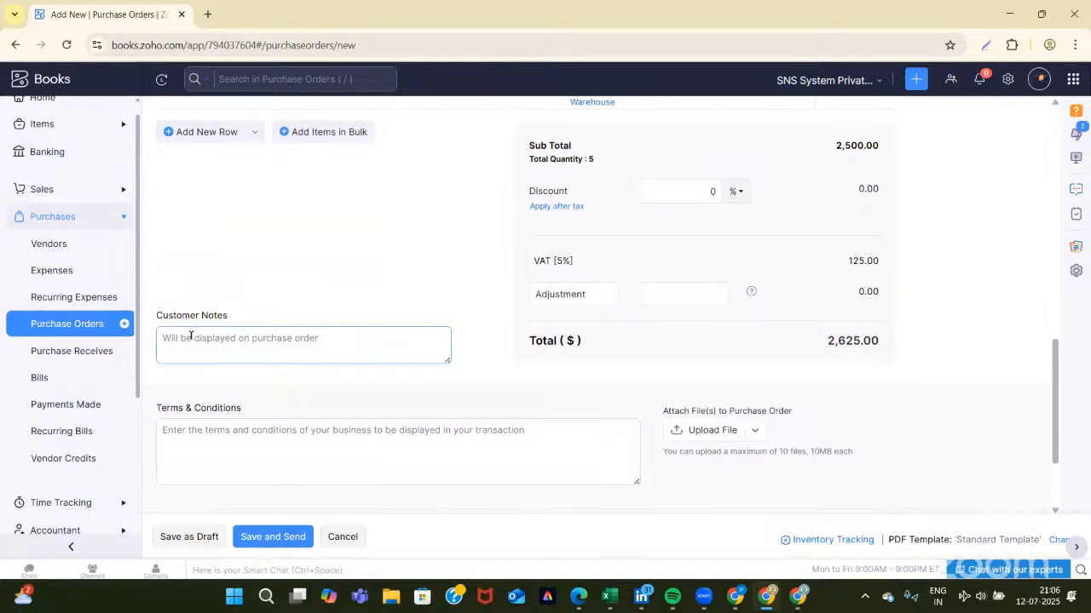
{"action": "left_click", "coordinate": [183, 339]}
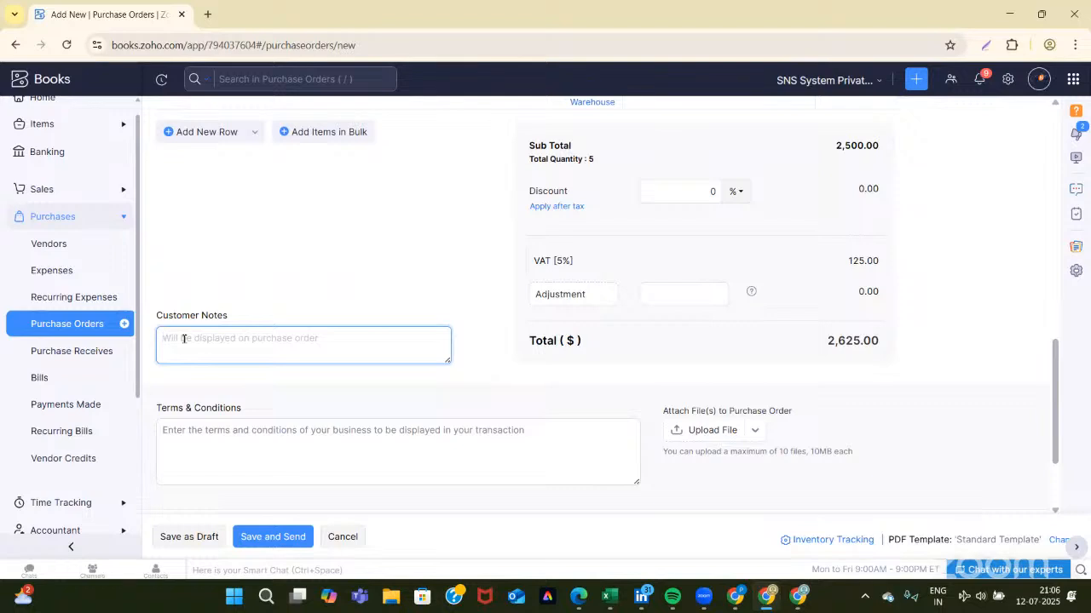
{"action": "scroll", "coordinate": [185, 339], "scroll_direction": "up", "scroll_amount": 1}
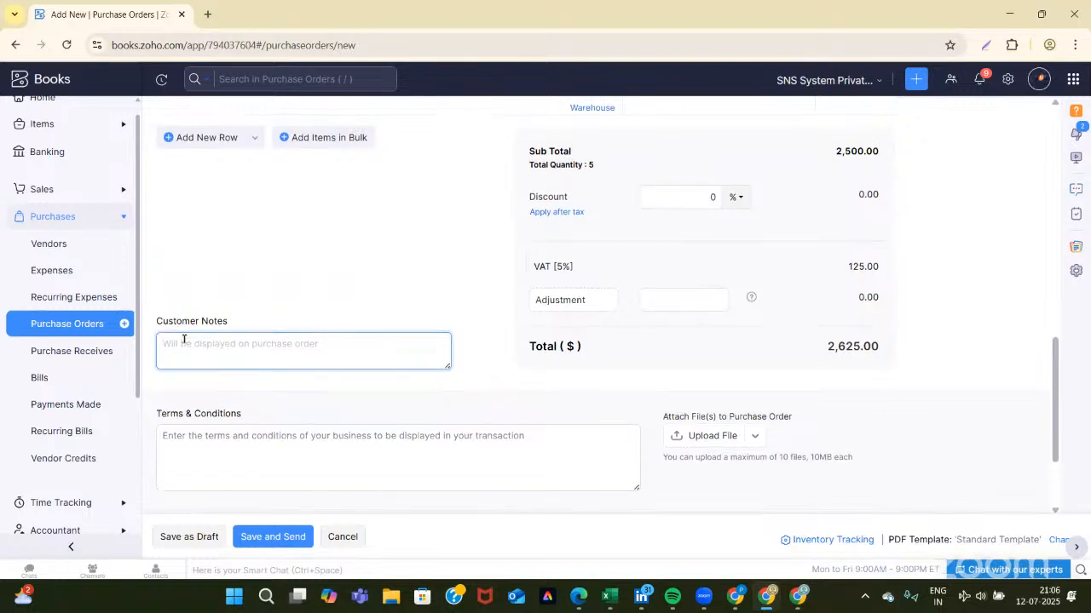
{"action": "type", "text": "Net 15"}
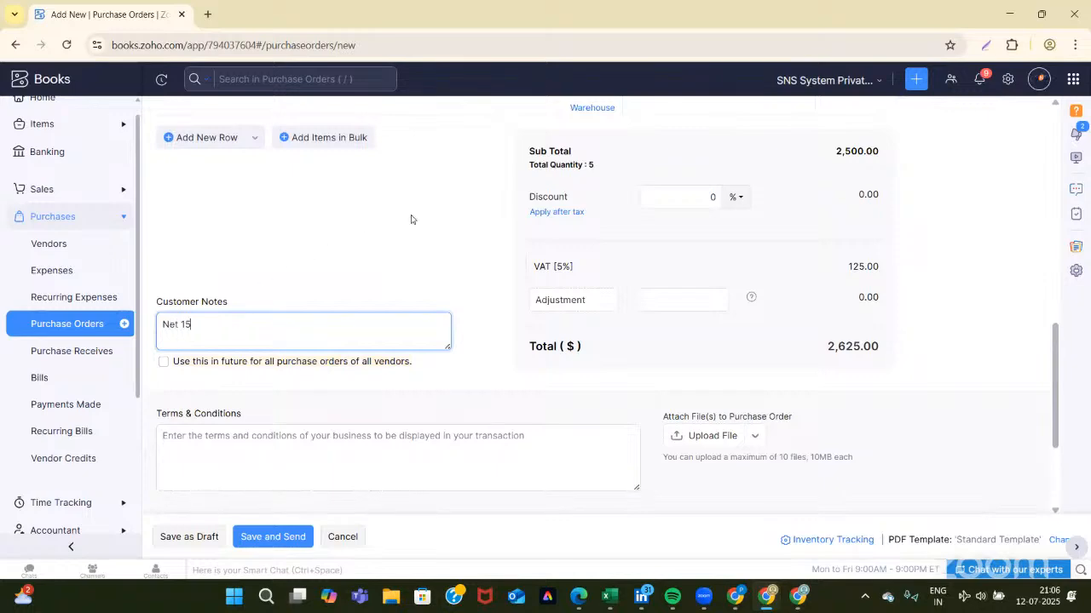
{"action": "scroll", "coordinate": [411, 219], "scroll_direction": "up", "scroll_amount": 10}
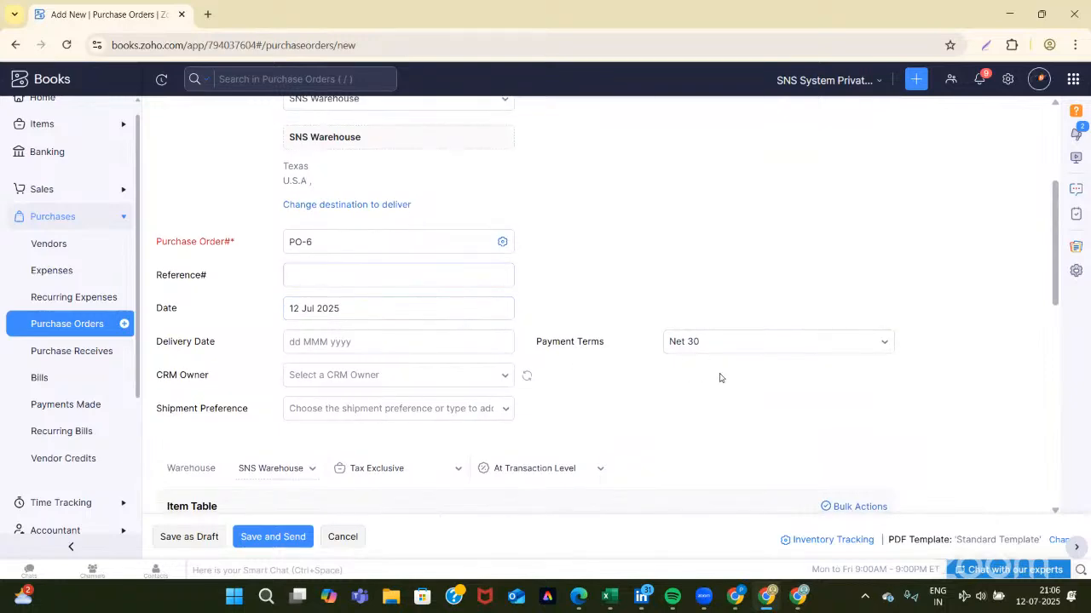
{"action": "scroll", "coordinate": [539, 457], "scroll_direction": "down", "scroll_amount": 3}
{"action": "scroll", "coordinate": [538, 456], "scroll_direction": "down", "scroll_amount": 6}
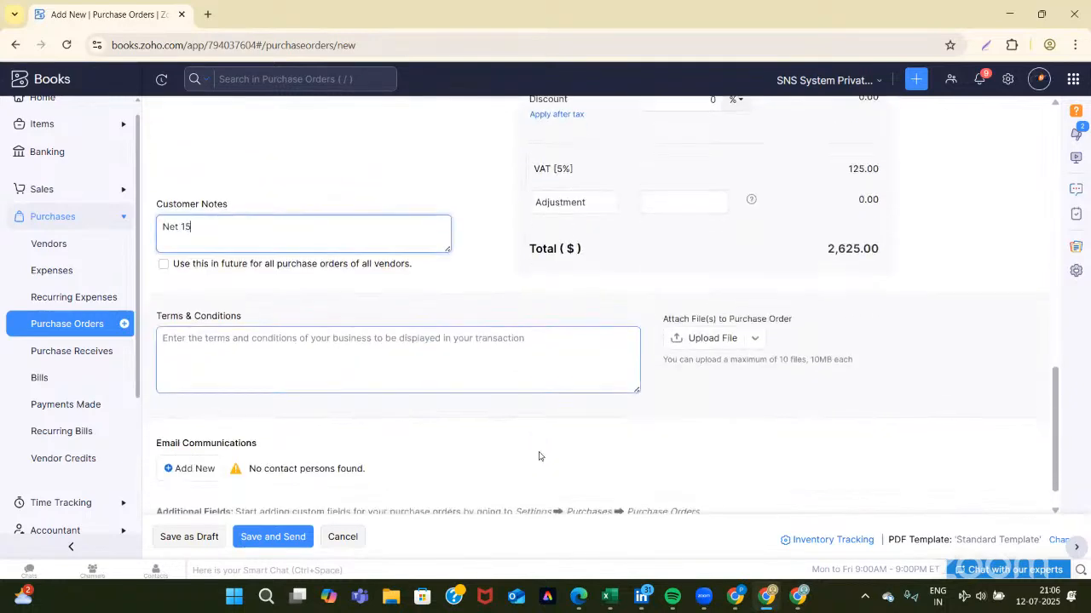
{"action": "key", "text": "BackSpace"}
{"action": "key", "text": "BackSpace"}
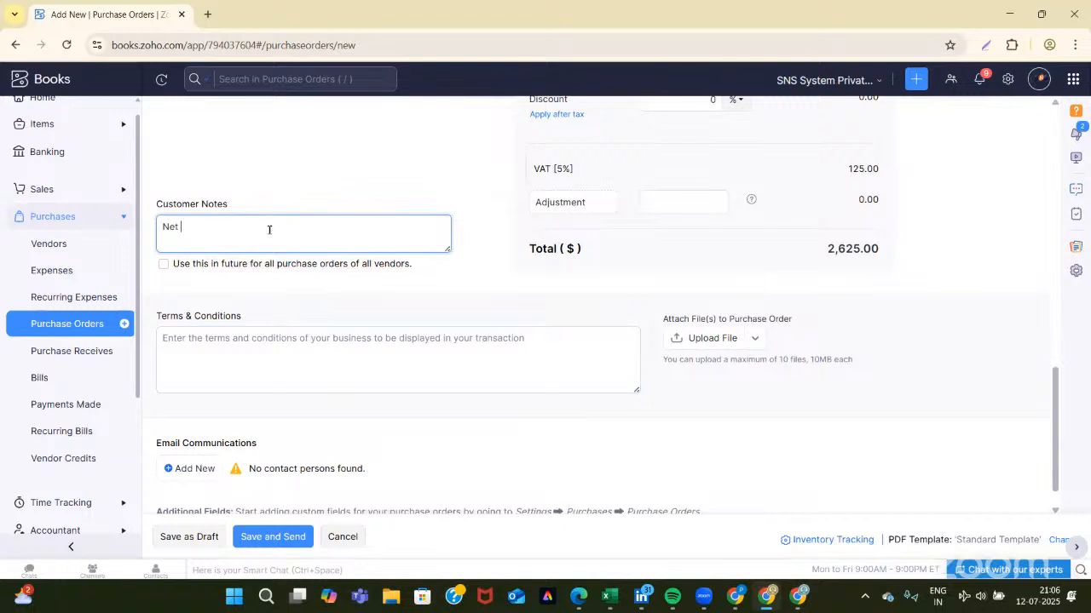
{"action": "type", "text": "30"}
Leave the Terms & Conditions field blank
{"action": "left_click", "coordinate": [319, 418]}
{"action": "left_click", "coordinate": [325, 389]}
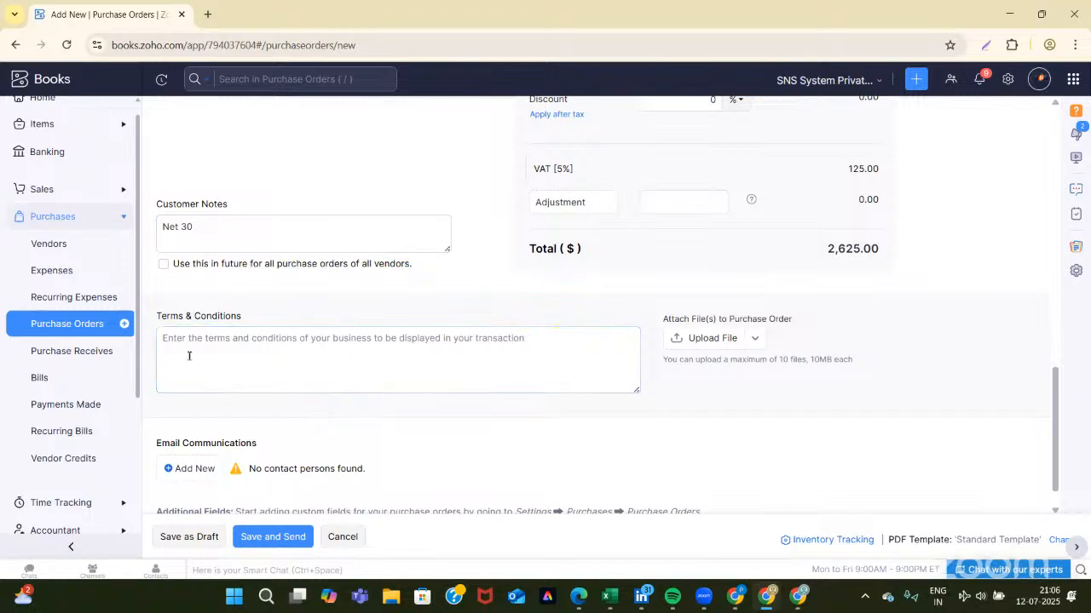
{"action": "scroll", "coordinate": [301, 371], "scroll_direction": "down", "scroll_amount": 1}
{"action": "left_click", "coordinate": [302, 376]}
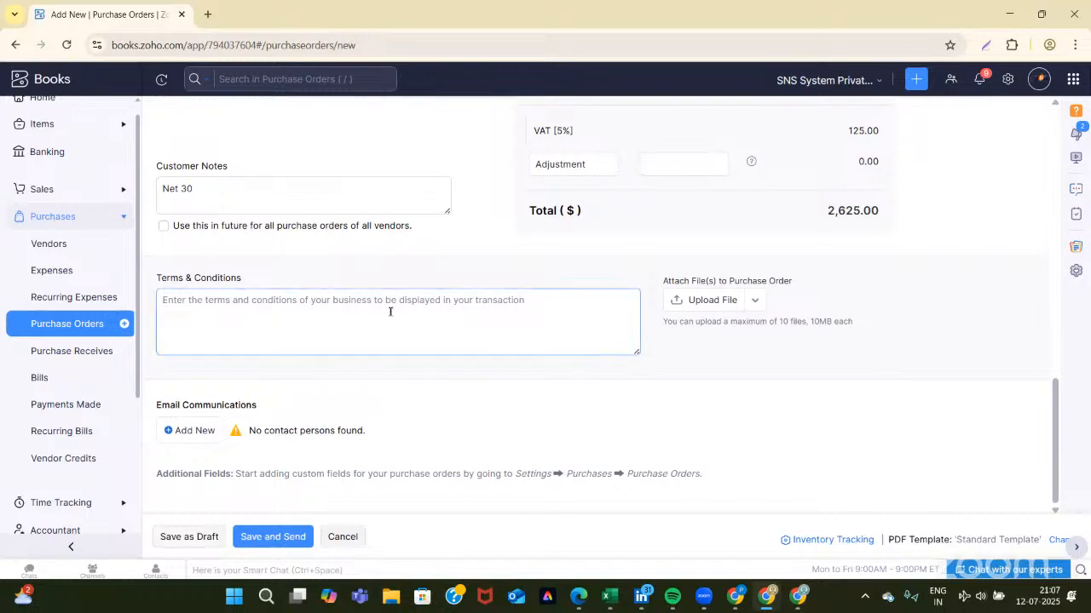
Save PO-6 as a draft, mark it issued, and reopen it from the Purchase Orders list
{"action": "left_click", "coordinate": [177, 538]}
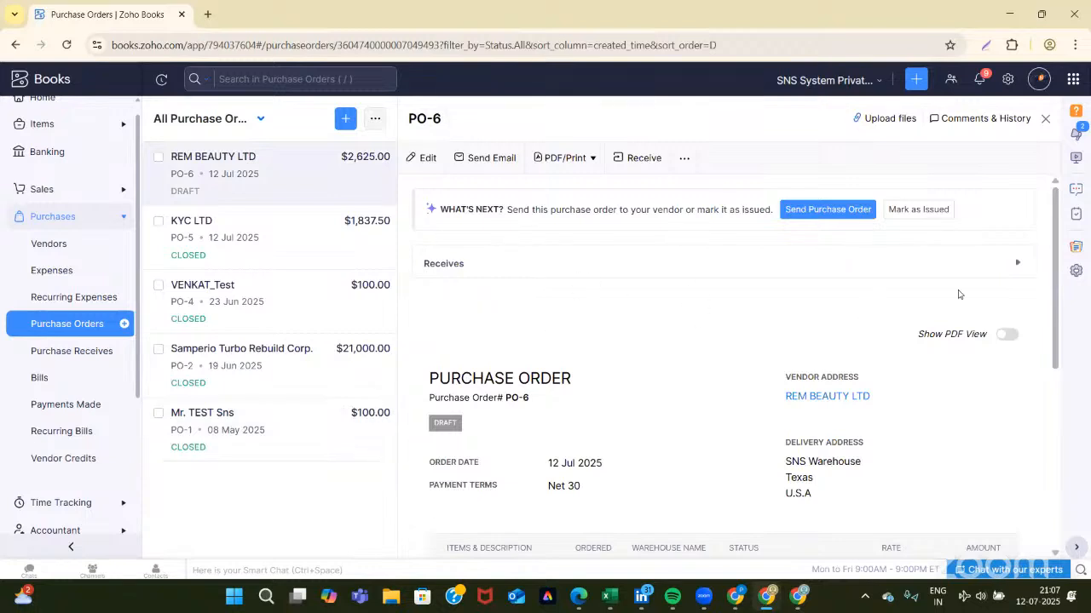
{"action": "left_click", "coordinate": [917, 209]}
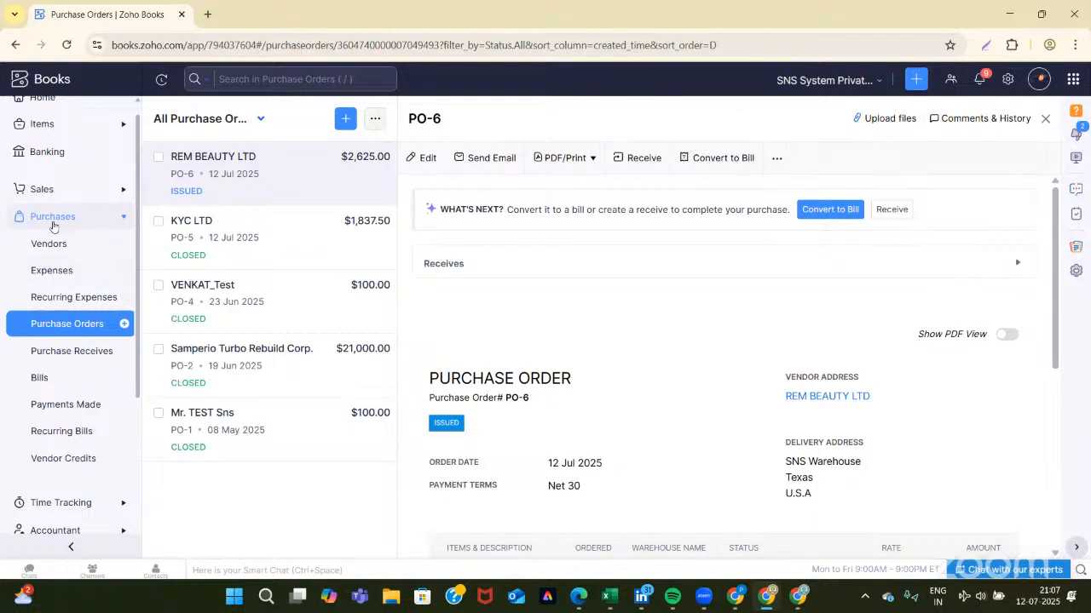
{"action": "left_click", "coordinate": [60, 323]}
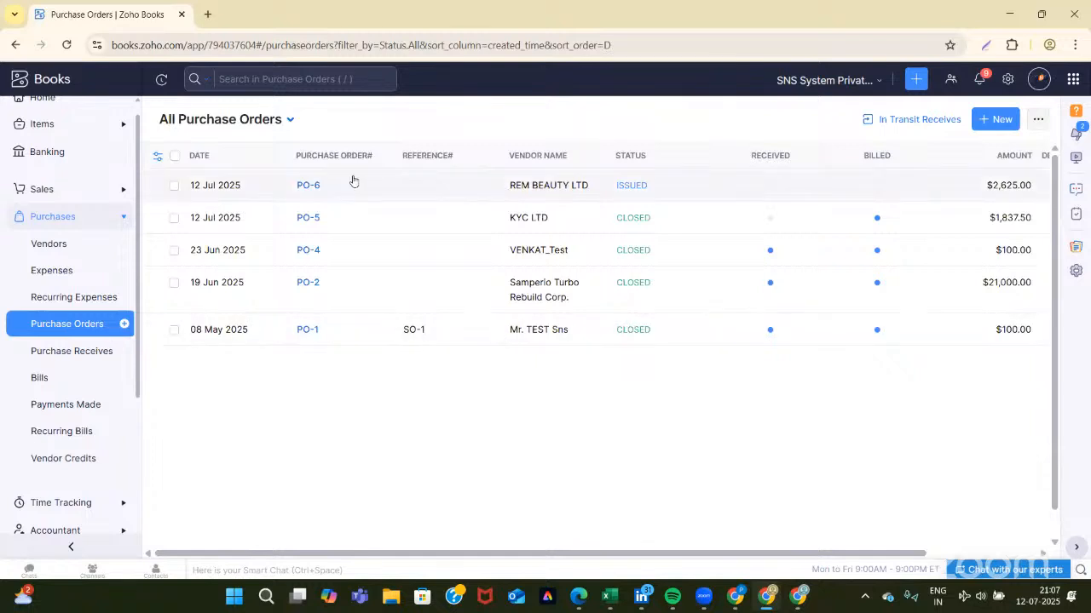
{"action": "left_click", "coordinate": [315, 184]}
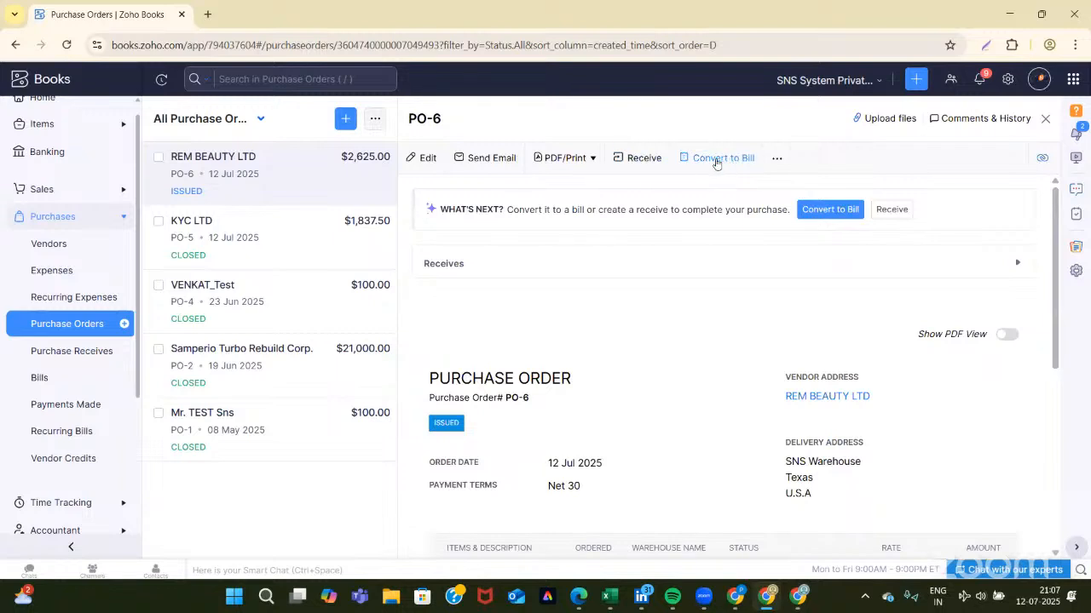
Convert PO-6 to a bill numbered 334455 with Net 30 payment terms
{"action": "left_click", "coordinate": [716, 159]}
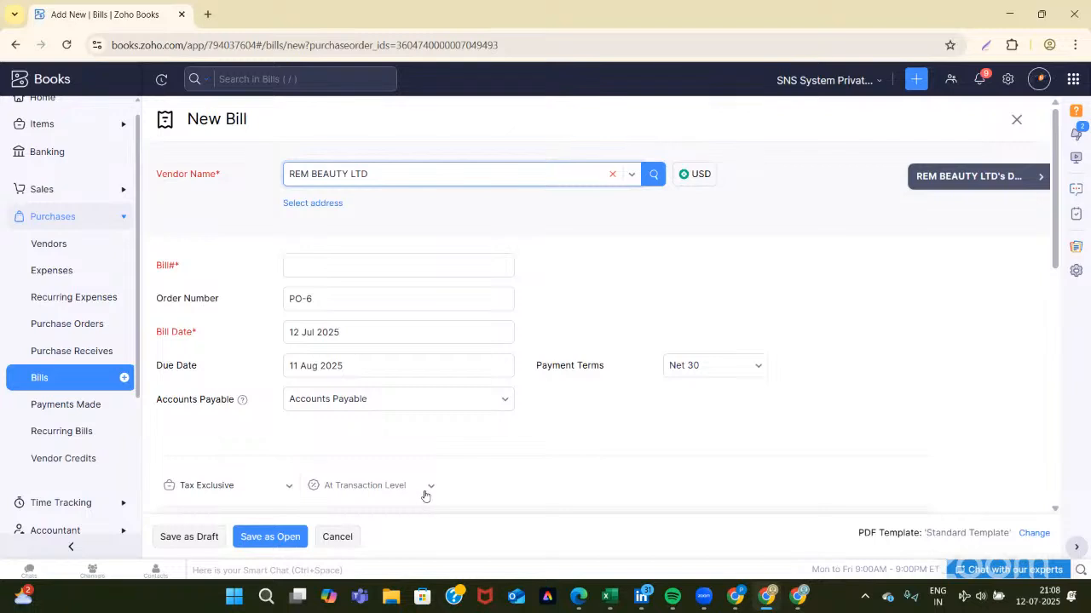
{"action": "scroll", "coordinate": [418, 445], "scroll_direction": "down", "scroll_amount": 1}
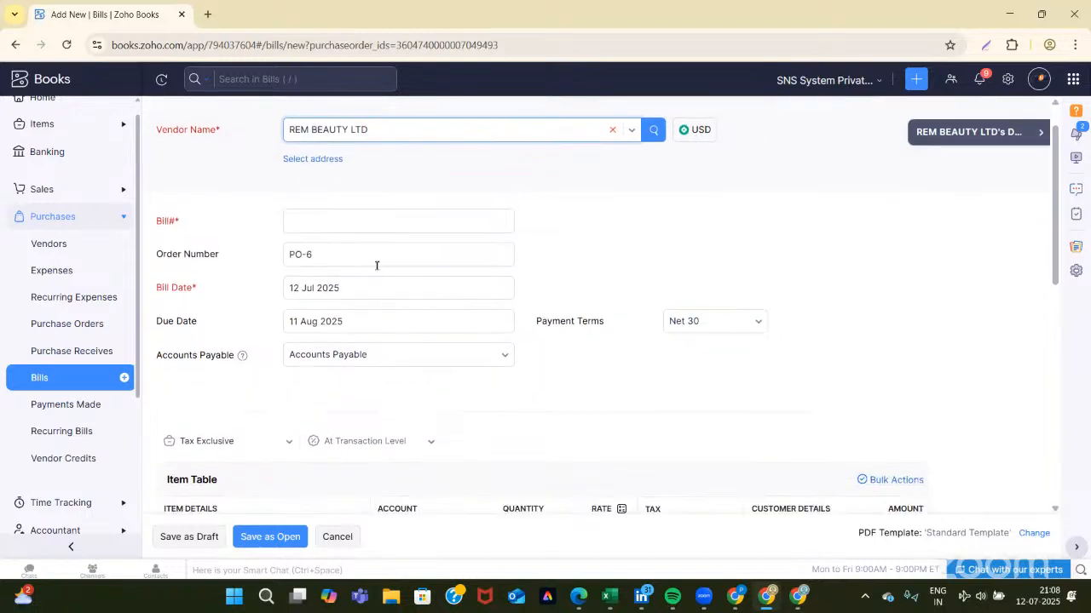
{"action": "left_click", "coordinate": [353, 216]}
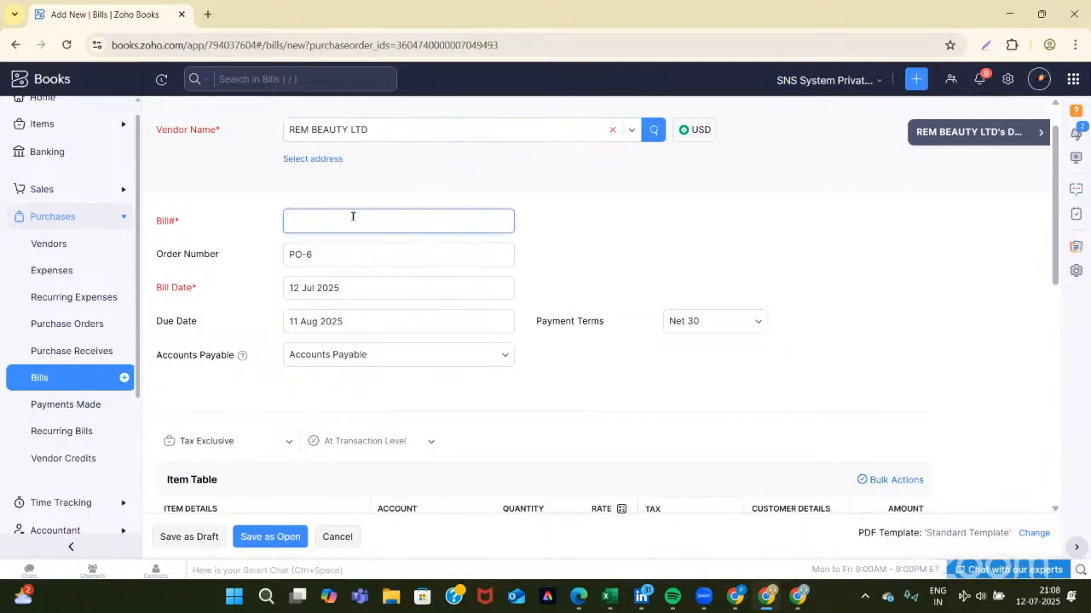
{"action": "type", "text": "334455"}
{"action": "left_click", "coordinate": [691, 324]}
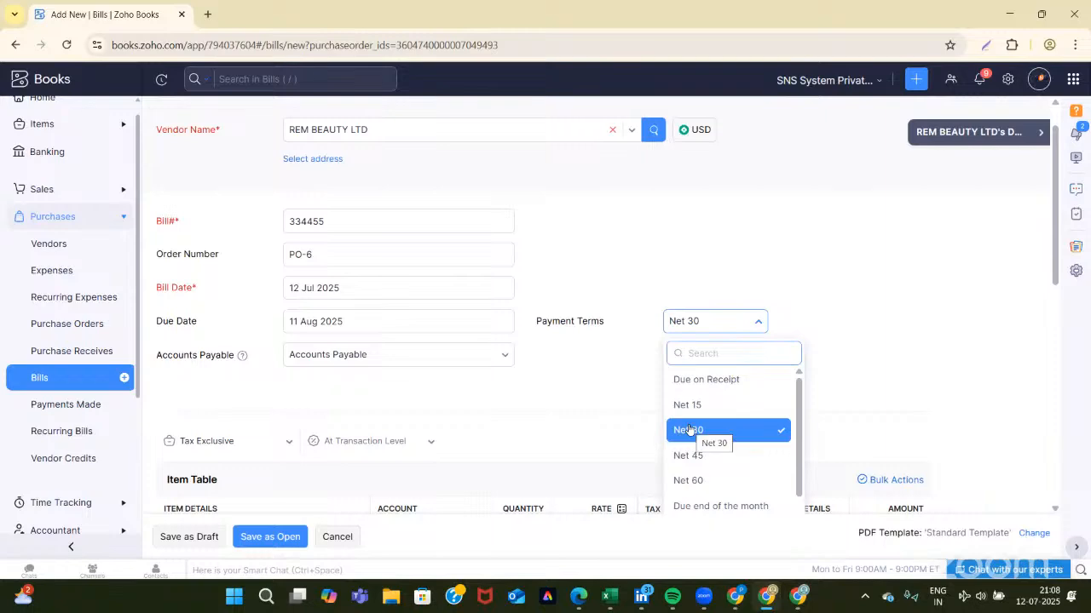
{"action": "left_click", "coordinate": [689, 428]}
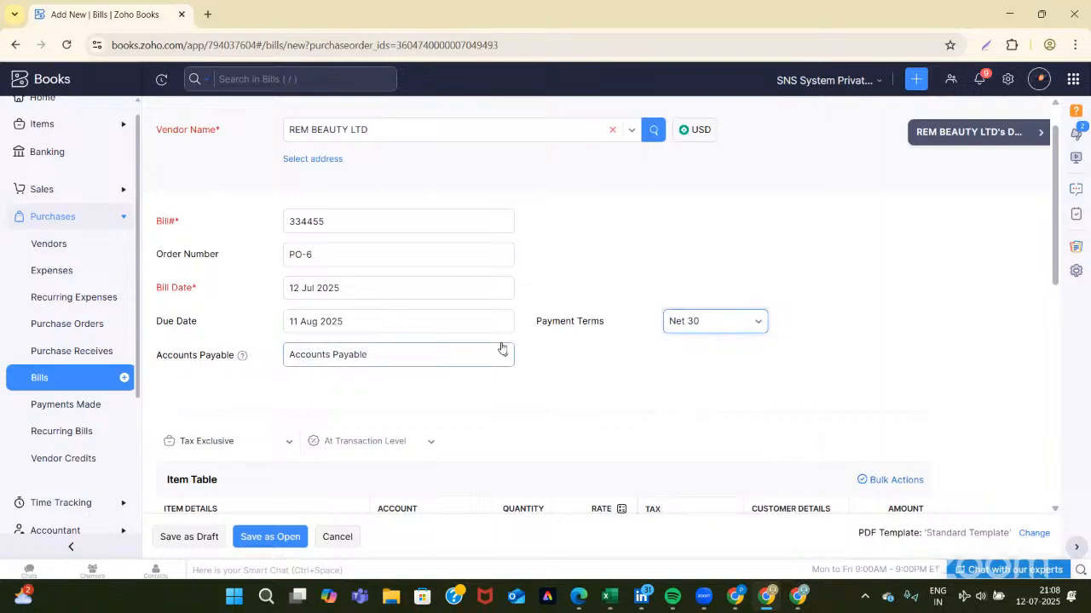
{"action": "scroll", "coordinate": [473, 342], "scroll_direction": "down", "scroll_amount": 7}
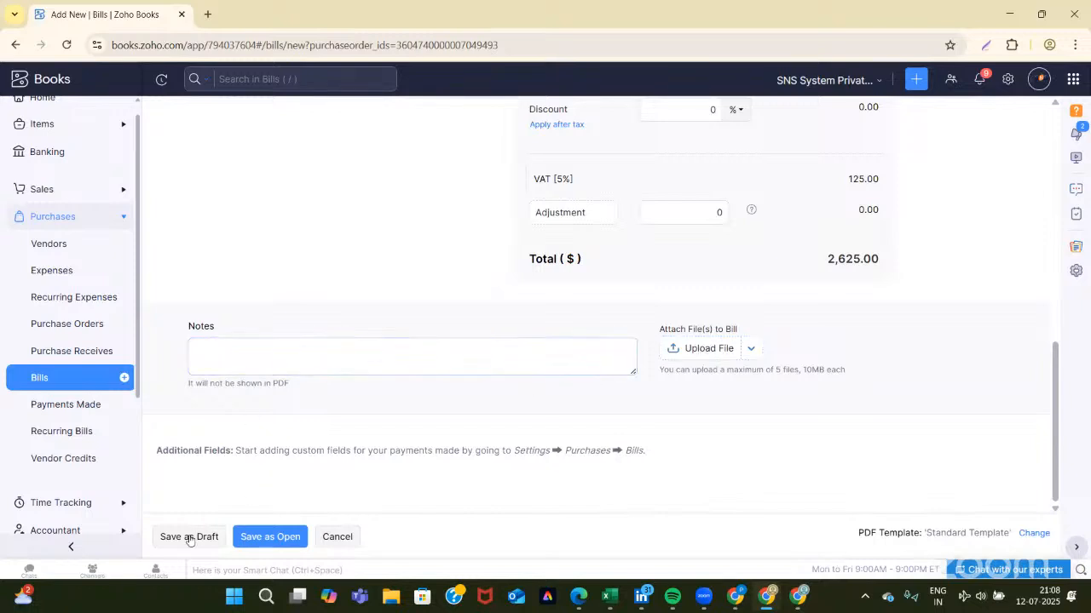
Save bill 334455 as Open and reopen it from the Bills list
{"action": "left_click", "coordinate": [264, 537]}
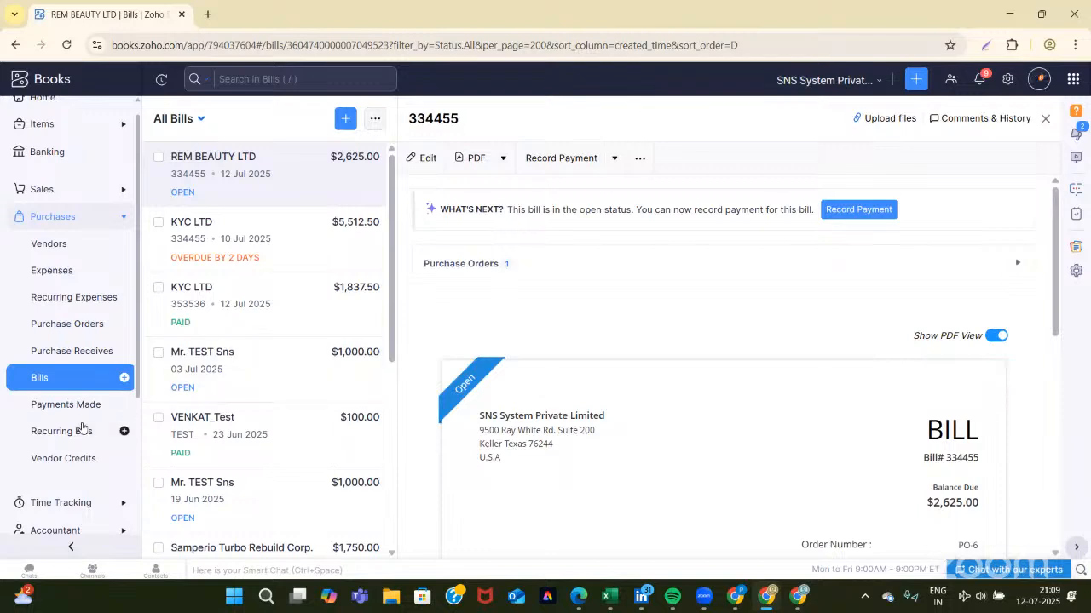
{"action": "left_click", "coordinate": [46, 380]}
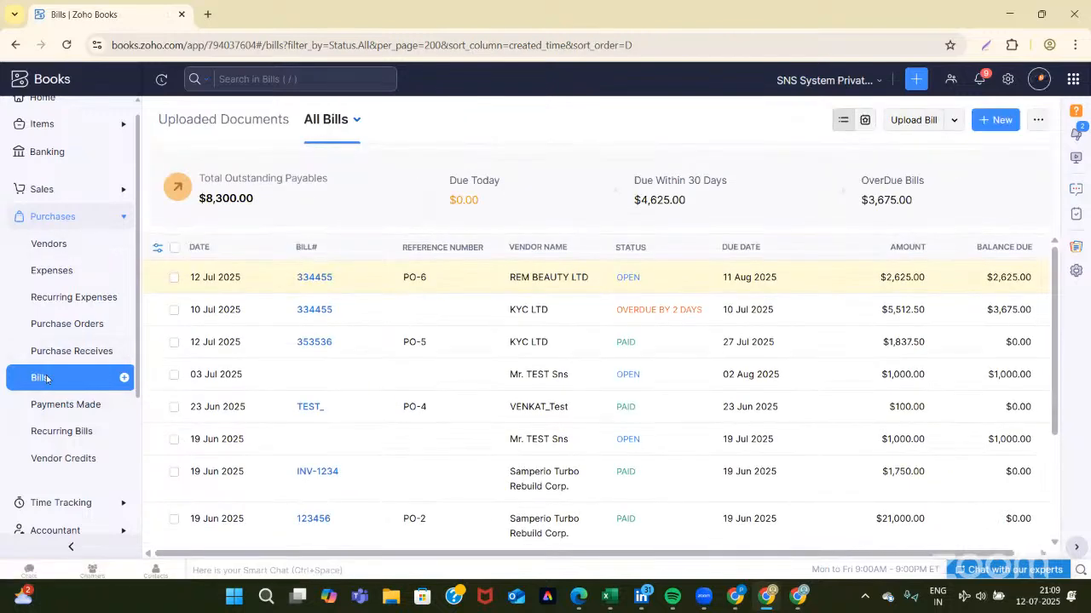
{"action": "left_click", "coordinate": [319, 277]}
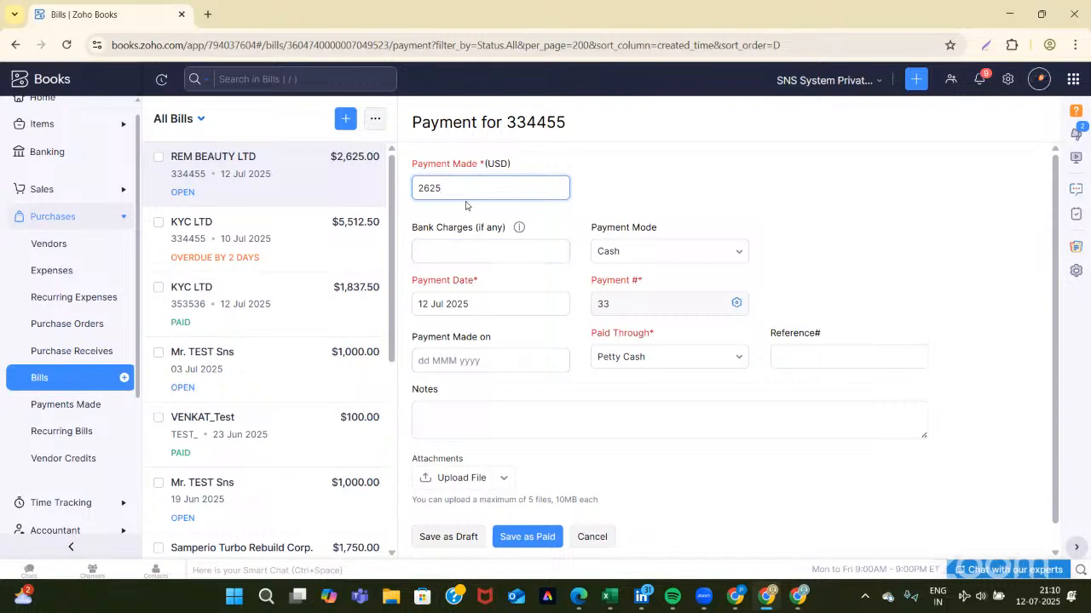
Record a 625 cash payment from Petty Cash on bill 334455 and save it as paid
{"action": "left_click", "coordinate": [423, 189]}
{"action": "key", "text": "BackSpace"}
{"action": "left_click", "coordinate": [910, 202]}
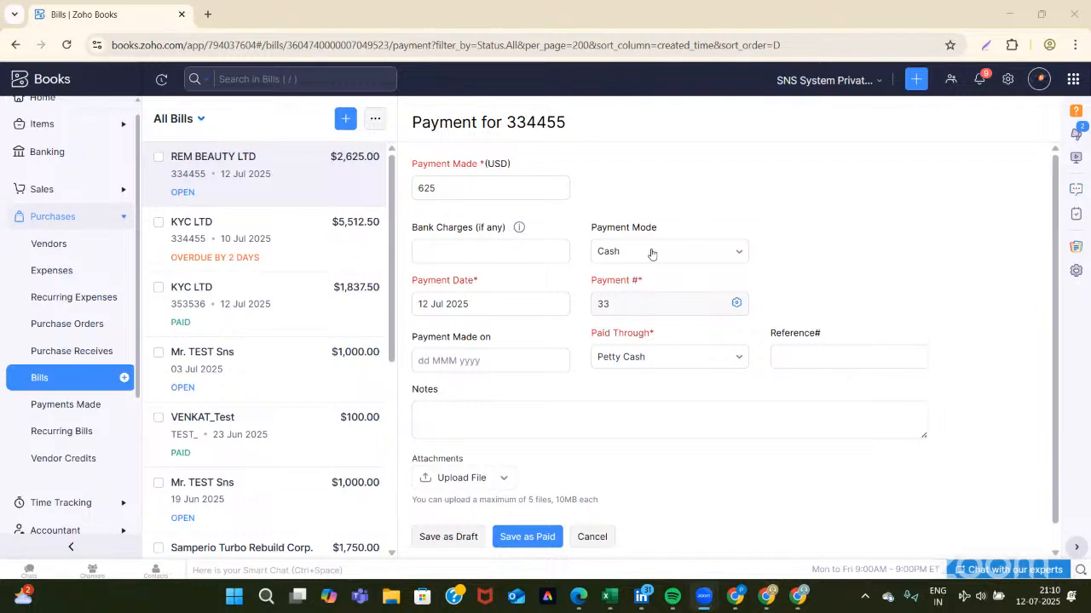
{"action": "left_click", "coordinate": [454, 305]}
{"action": "left_click", "coordinate": [646, 360]}
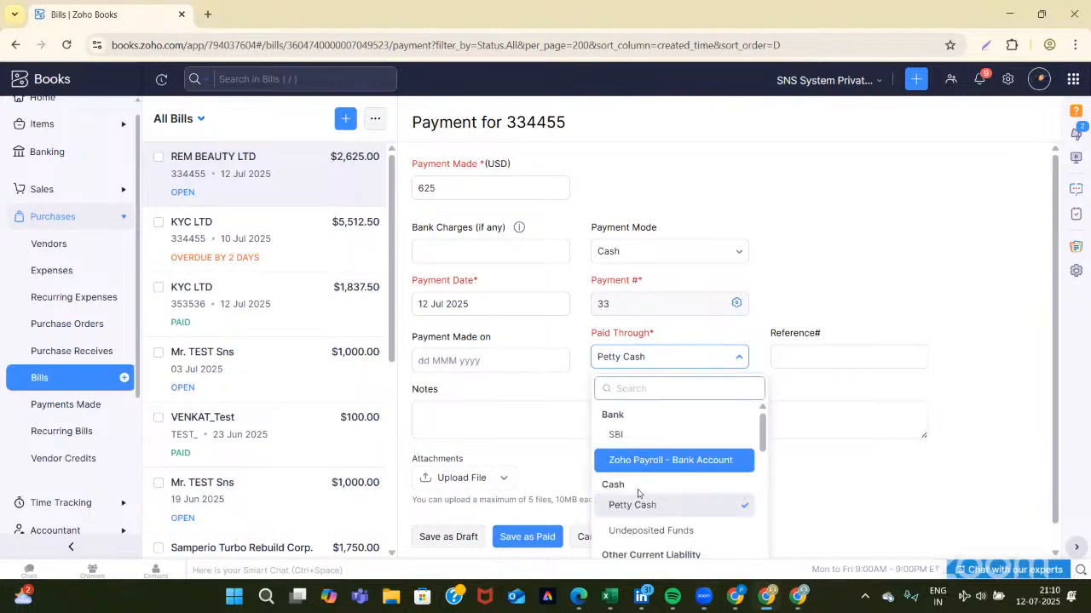
{"action": "scroll", "coordinate": [647, 509], "scroll_direction": "down", "scroll_amount": 3}
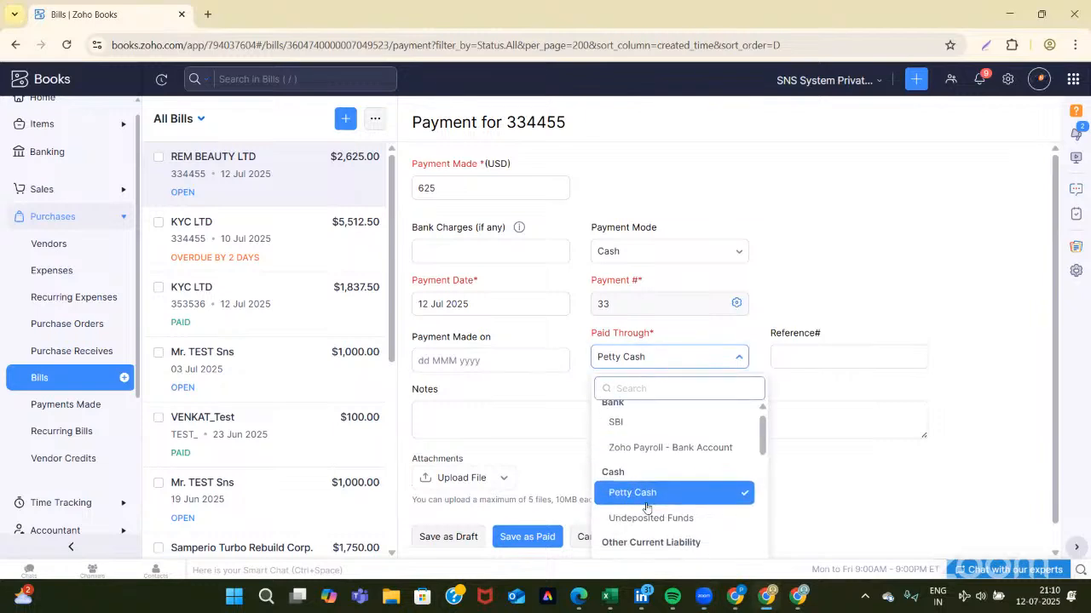
{"action": "scroll", "coordinate": [659, 492], "scroll_direction": "up", "scroll_amount": 2}
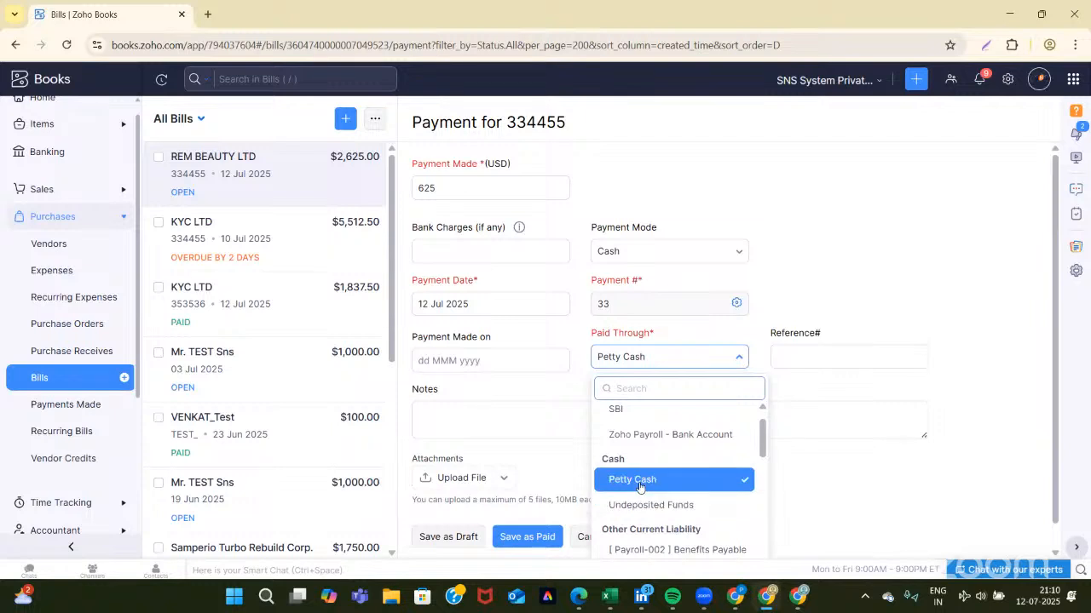
{"action": "left_click", "coordinate": [640, 483]}
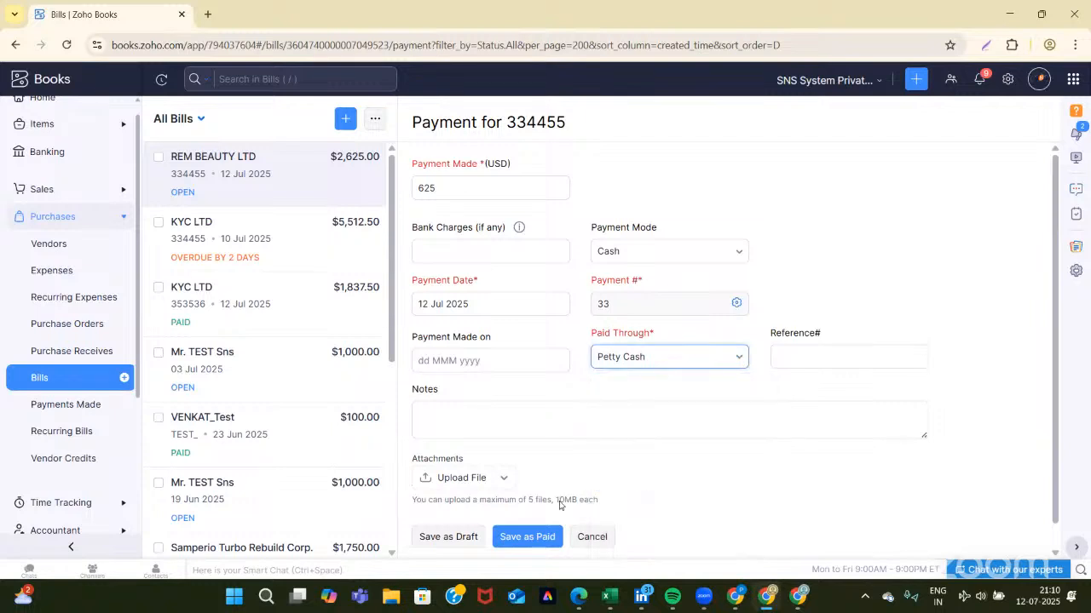
{"action": "left_click", "coordinate": [543, 537]}
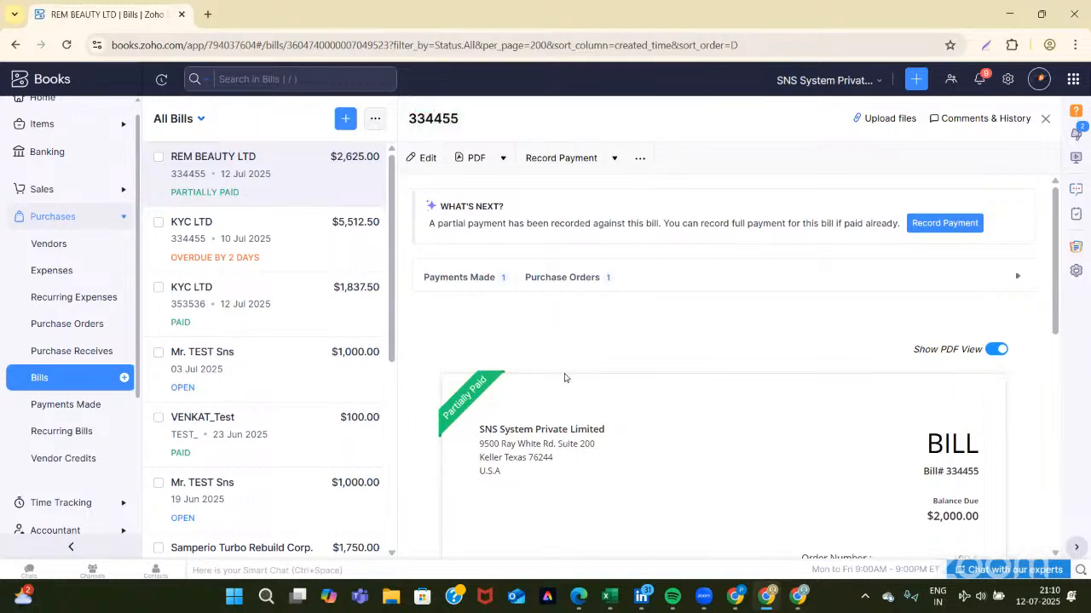
Review the bill preview and expand Payments Made to see the $625.00 cash payment
{"action": "scroll", "coordinate": [565, 378], "scroll_direction": "down", "scroll_amount": 7}
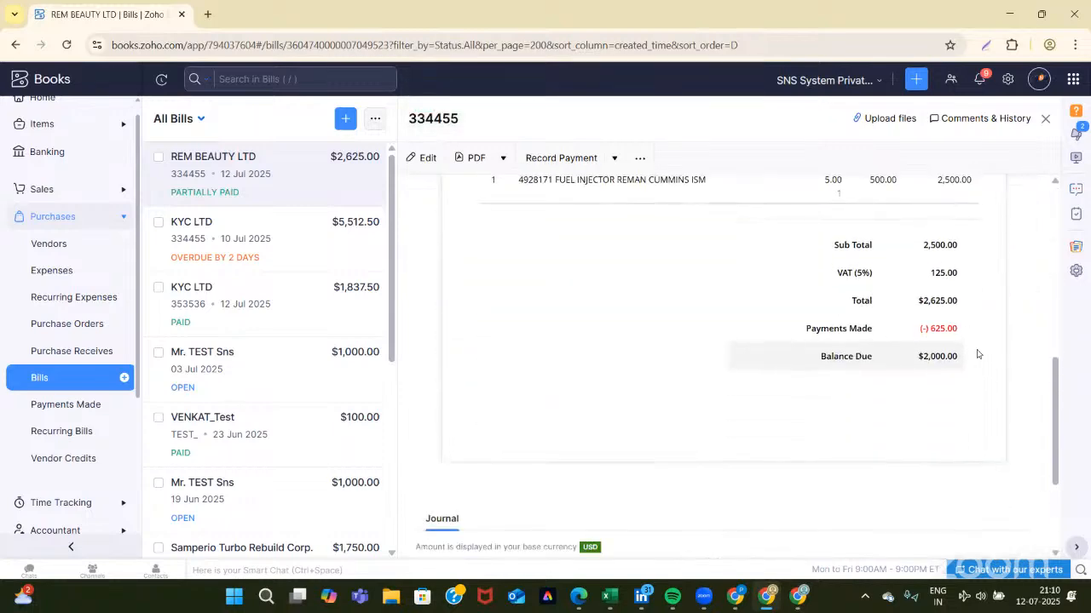
{"action": "scroll", "coordinate": [621, 384], "scroll_direction": "up", "scroll_amount": 6}
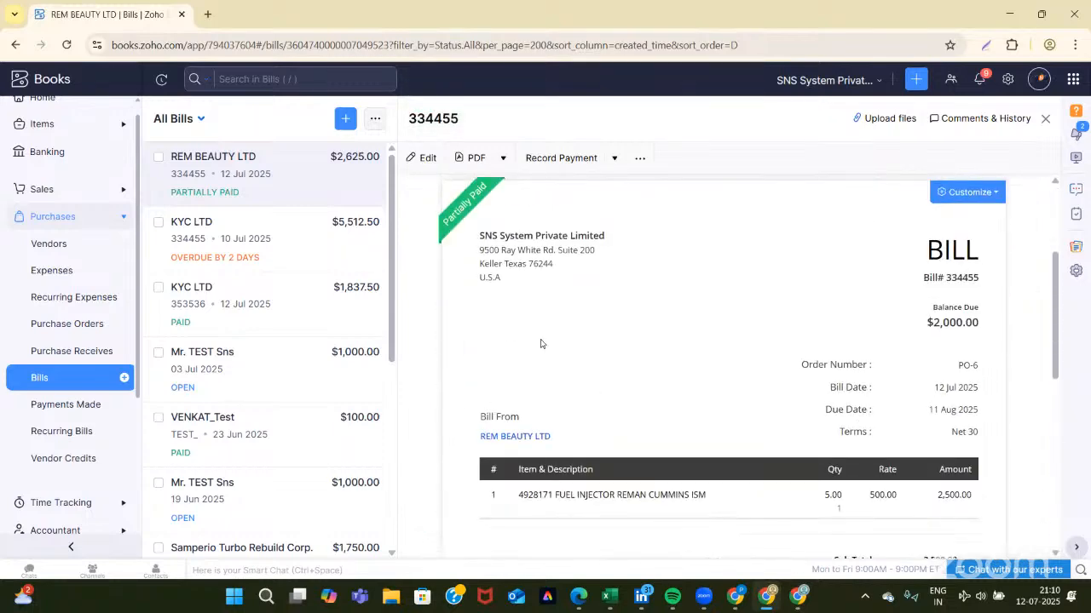
{"action": "scroll", "coordinate": [540, 341], "scroll_direction": "up", "scroll_amount": 1}
{"action": "mouse_move", "coordinate": [501, 310]}
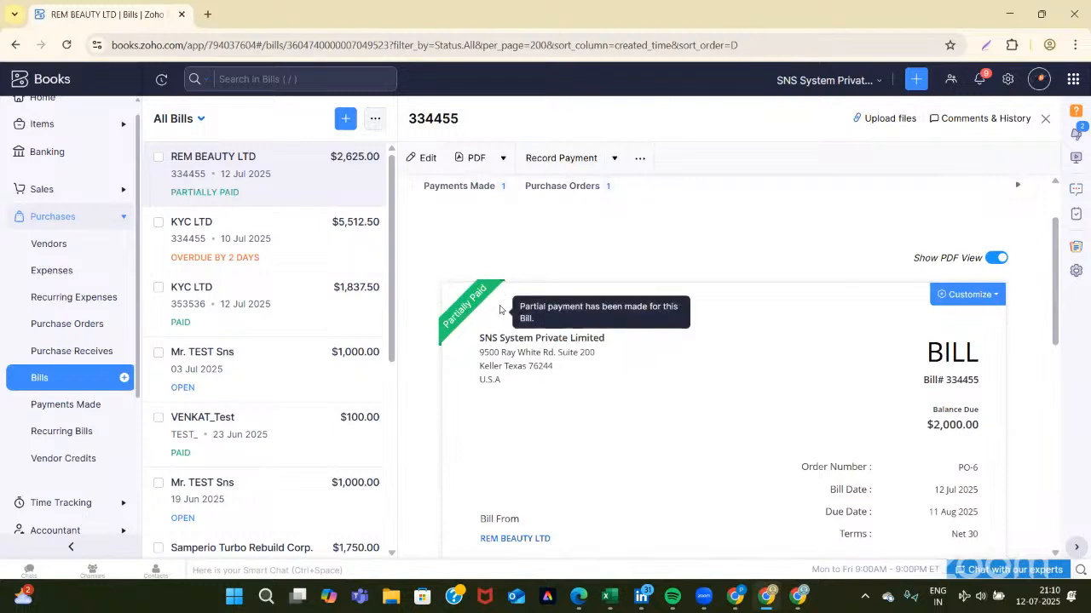
{"action": "scroll", "coordinate": [606, 382], "scroll_direction": "up", "scroll_amount": 1}
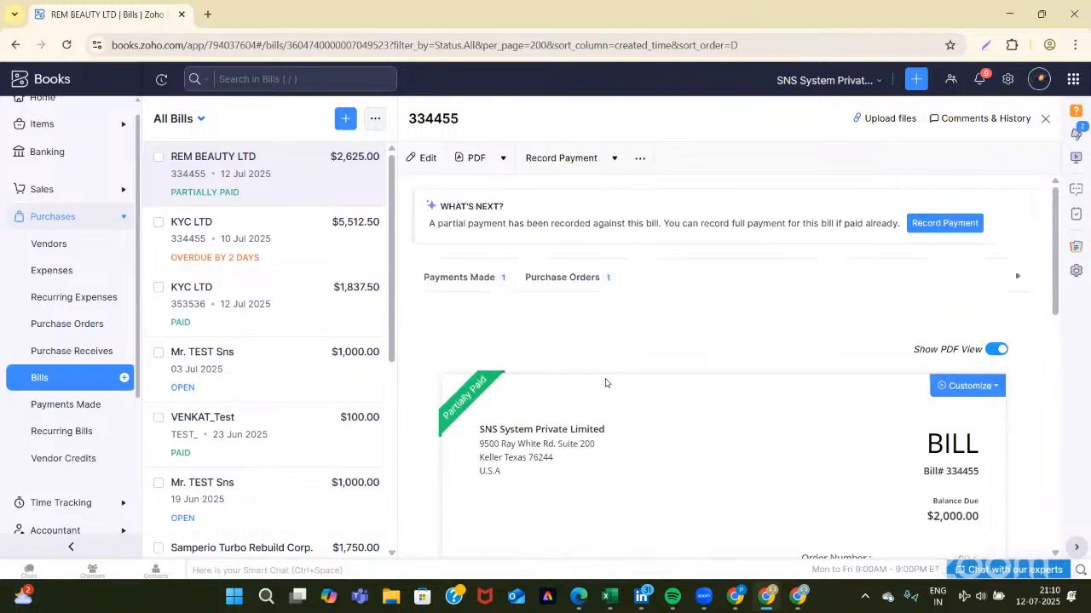
{"action": "left_click", "coordinate": [649, 278]}
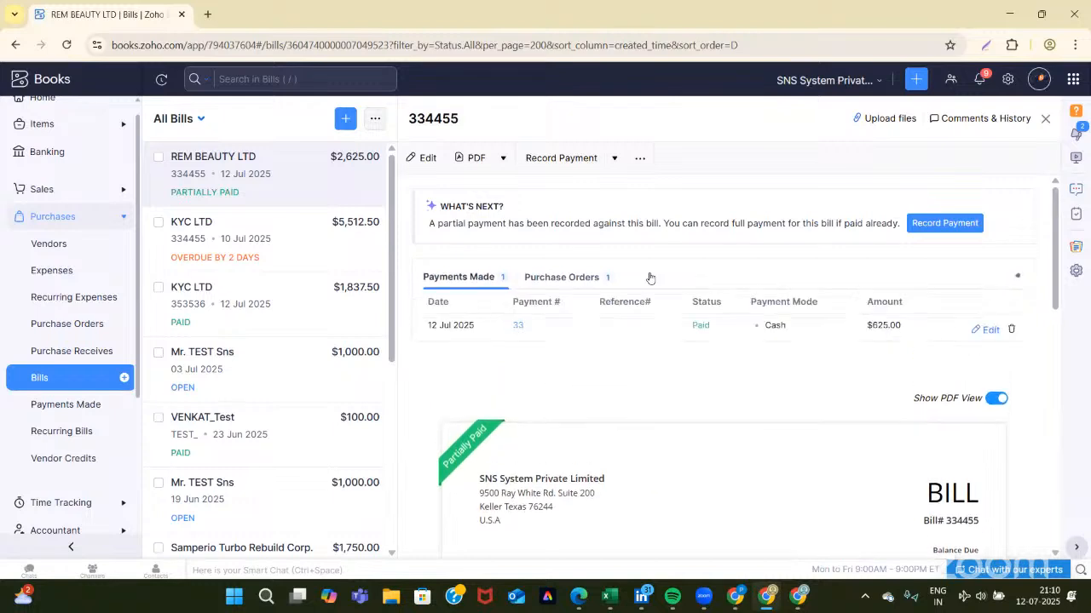
Pay the remaining 2000 by Bank Transfer from SBI, dated 12 Jul 2025, and save as paid
{"action": "left_click", "coordinate": [929, 225]}
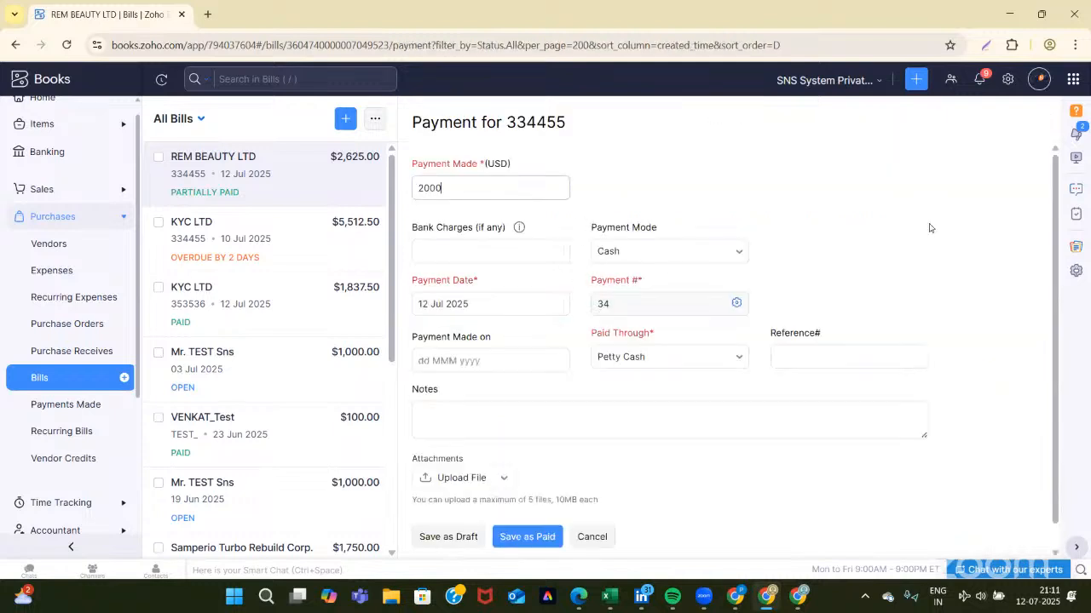
{"action": "left_click", "coordinate": [625, 257]}
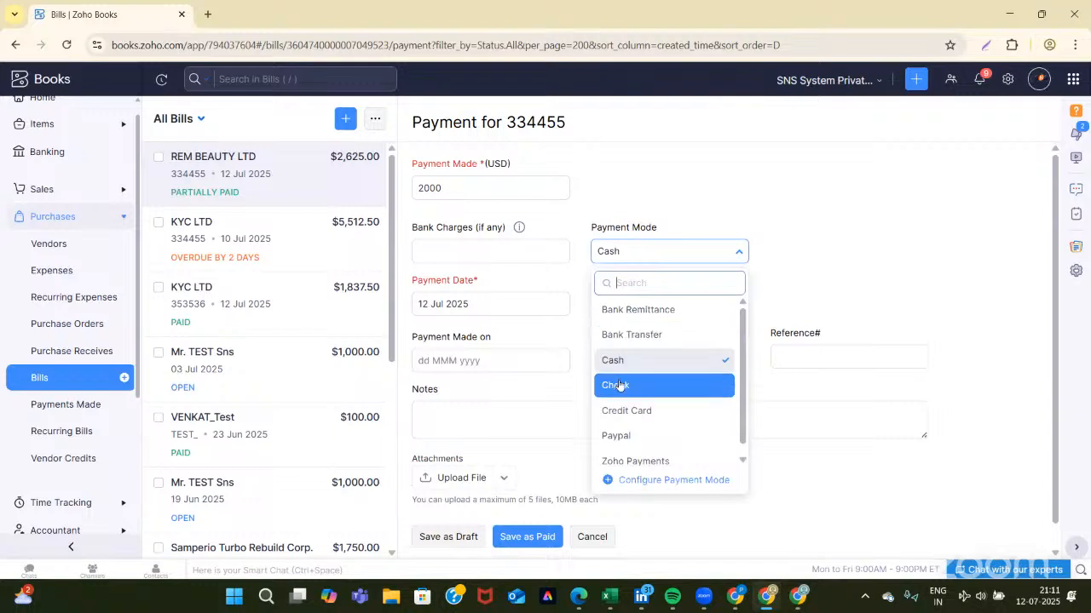
{"action": "left_click", "coordinate": [643, 334]}
{"action": "left_click", "coordinate": [626, 357]}
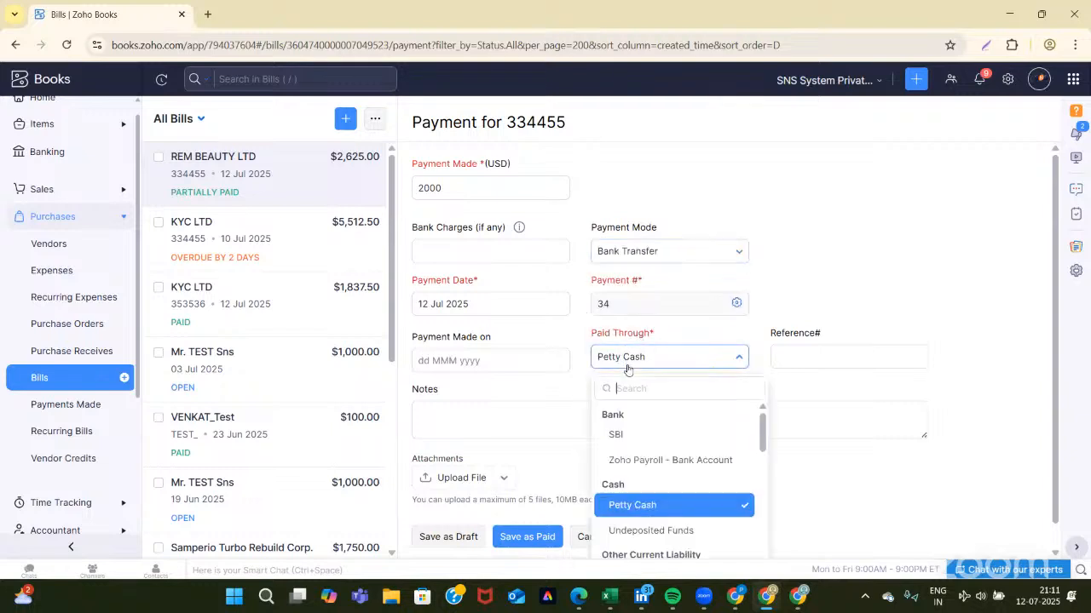
{"action": "left_click", "coordinate": [623, 436]}
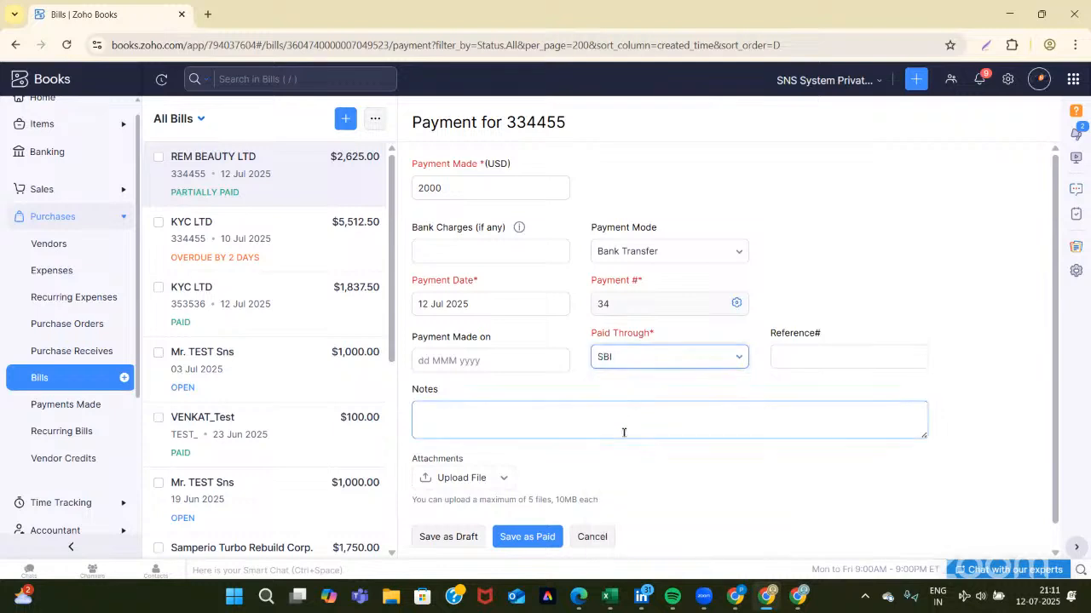
{"action": "left_click", "coordinate": [477, 363]}
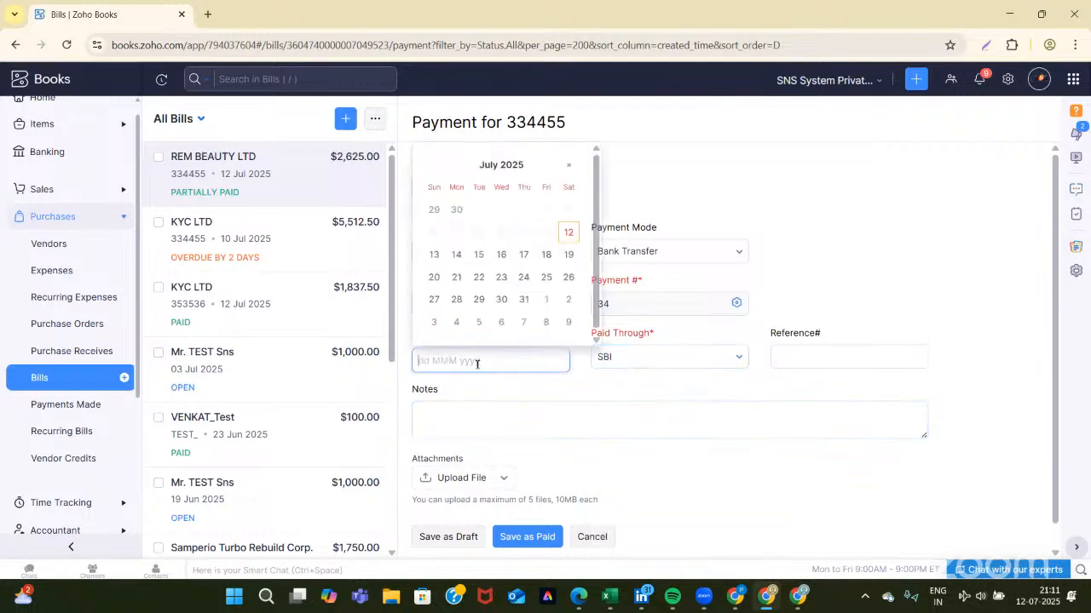
{"action": "left_click", "coordinate": [569, 234]}
{"action": "left_click", "coordinate": [626, 412]}
{"action": "scroll", "coordinate": [629, 410], "scroll_direction": "down", "scroll_amount": 1}
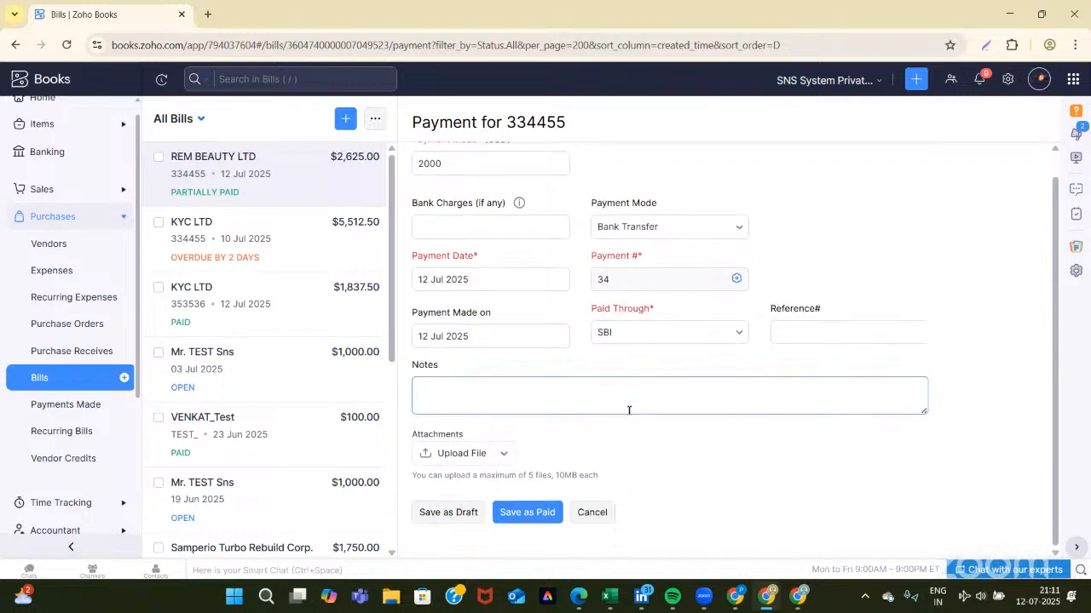
{"action": "left_click", "coordinate": [539, 517]}
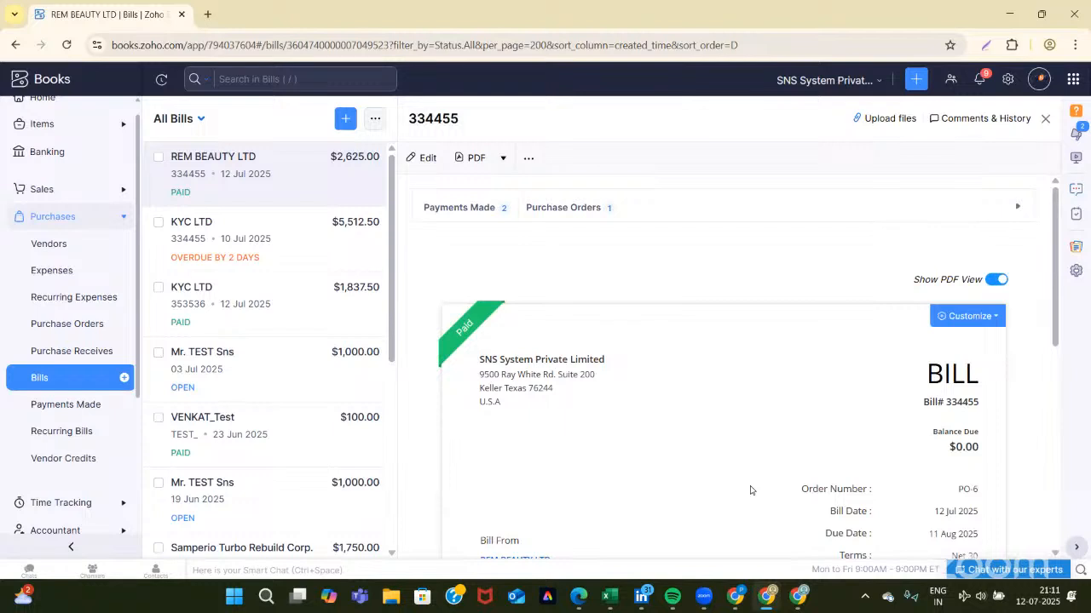
Verify bill 334455 shows a $0.00 balance due, then start a new bill
{"action": "scroll", "coordinate": [750, 490], "scroll_direction": "down", "scroll_amount": 8}
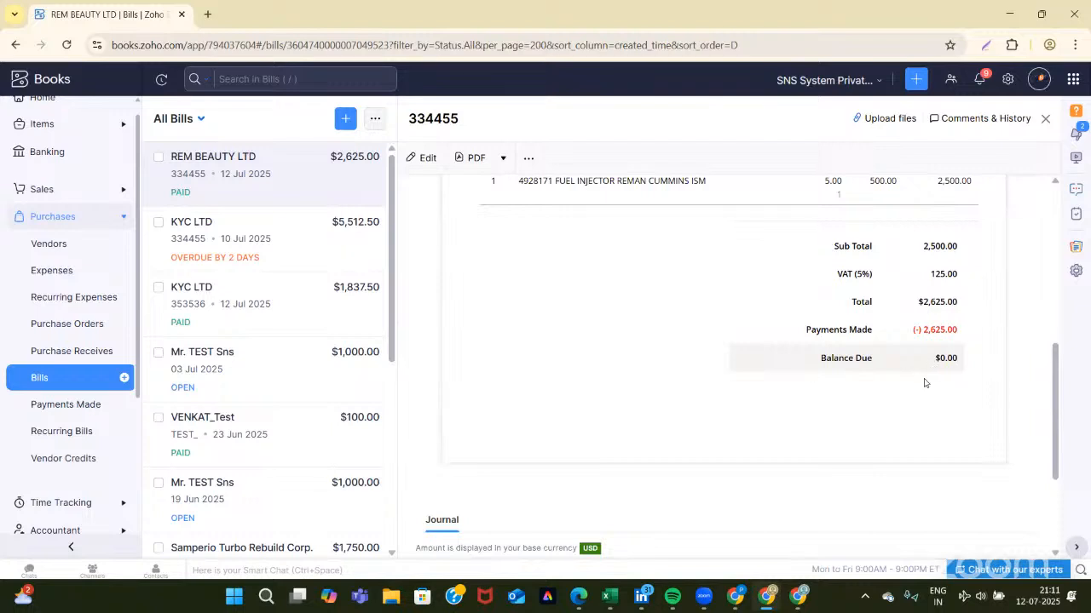
{"action": "scroll", "coordinate": [924, 384], "scroll_direction": "down", "scroll_amount": 1}
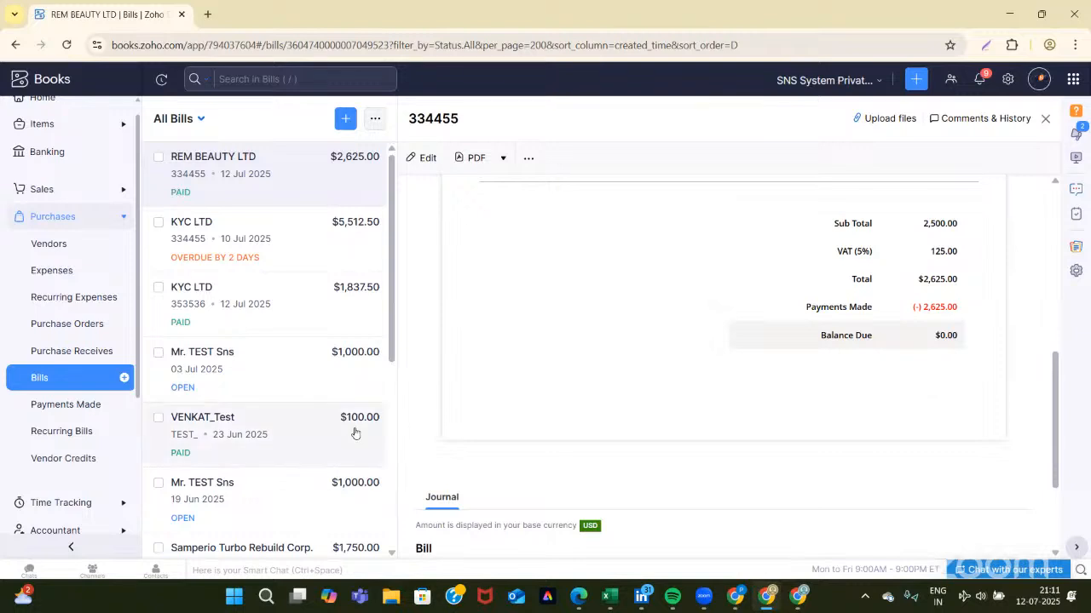
{"action": "left_click", "coordinate": [124, 377]}
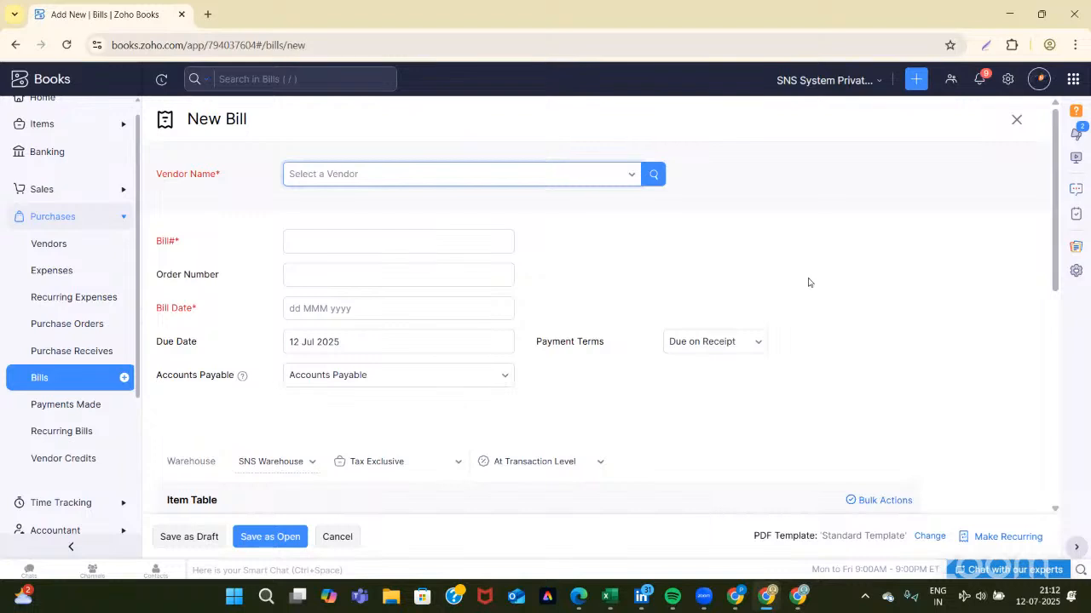
Open the organisation's All Settings page from the header gear icon
{"action": "left_click", "coordinate": [1007, 79]}
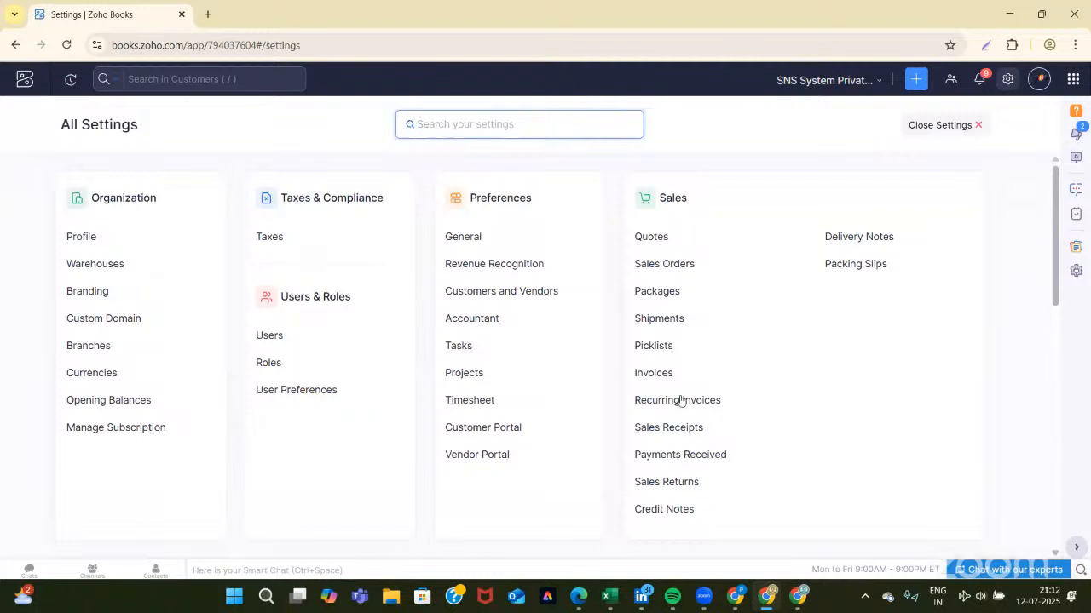
Open the Bills reminder settings and edit the Default automated reminder
{"action": "scroll", "coordinate": [680, 401], "scroll_direction": "down", "scroll_amount": 3}
{"action": "left_click", "coordinate": [847, 377]}
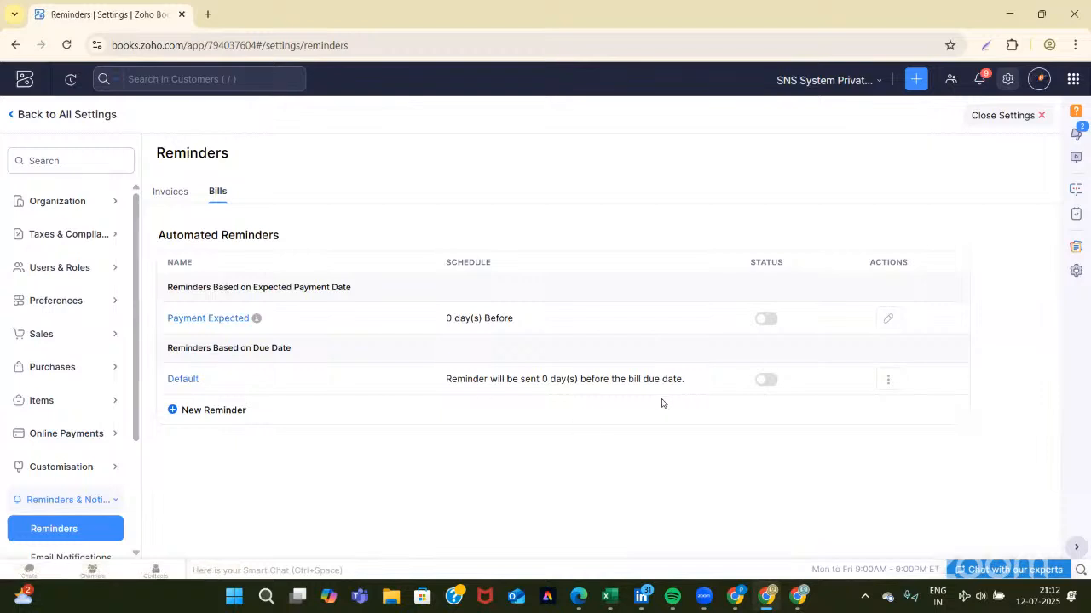
{"action": "left_click", "coordinate": [887, 381]}
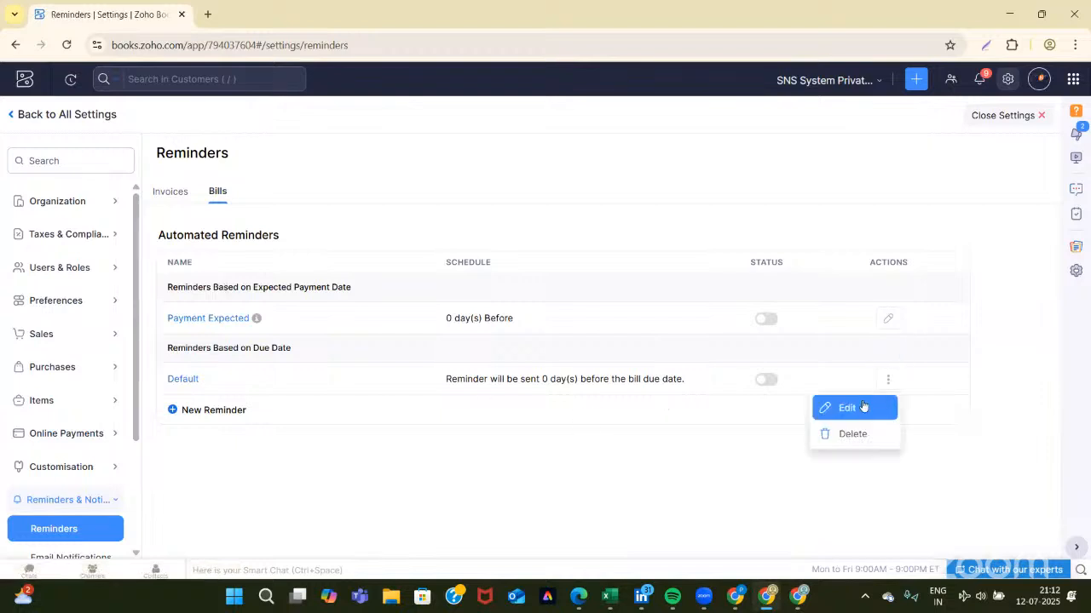
{"action": "left_click", "coordinate": [852, 408]}
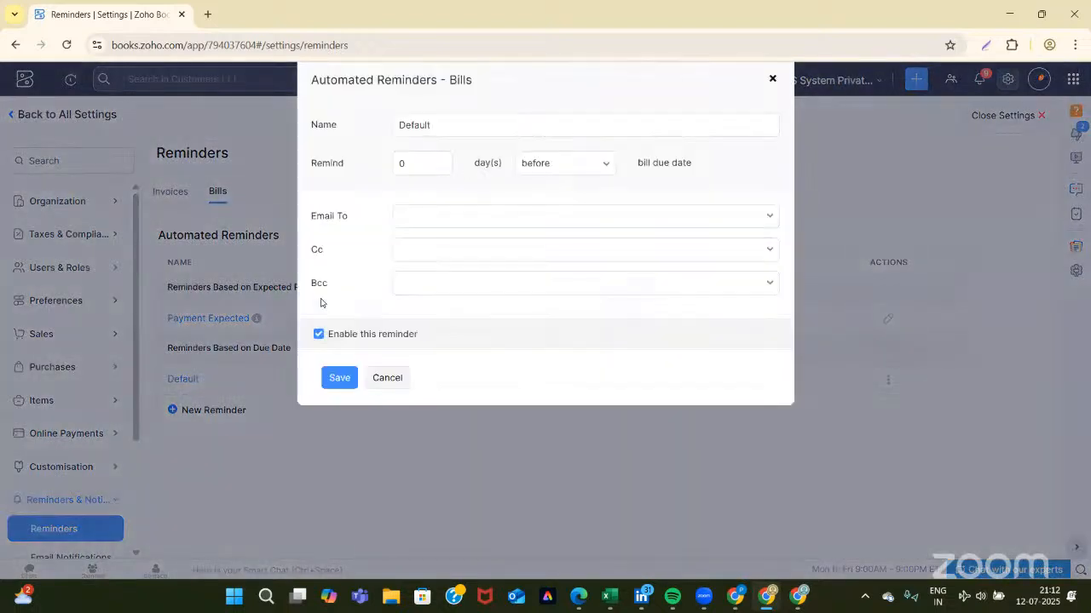
Change the Default reminder to 3 days, try saving, then discard the edit unsaved
{"action": "left_click", "coordinate": [412, 163]}
{"action": "left_click", "coordinate": [416, 157]}
{"action": "key", "text": "BackSpace"}
{"action": "type", "text": "3"}
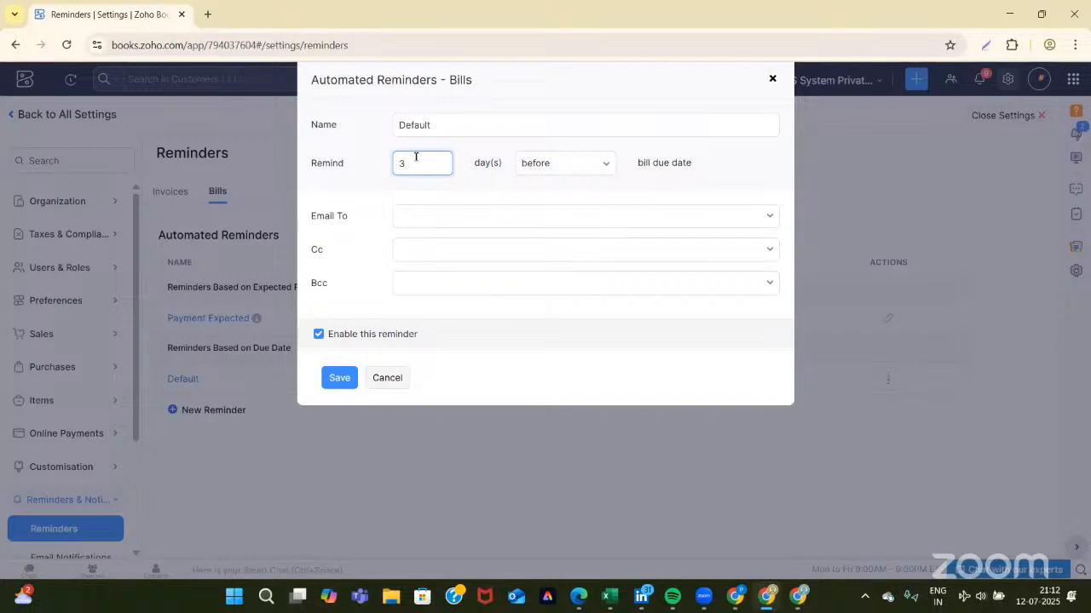
{"action": "left_click", "coordinate": [340, 380]}
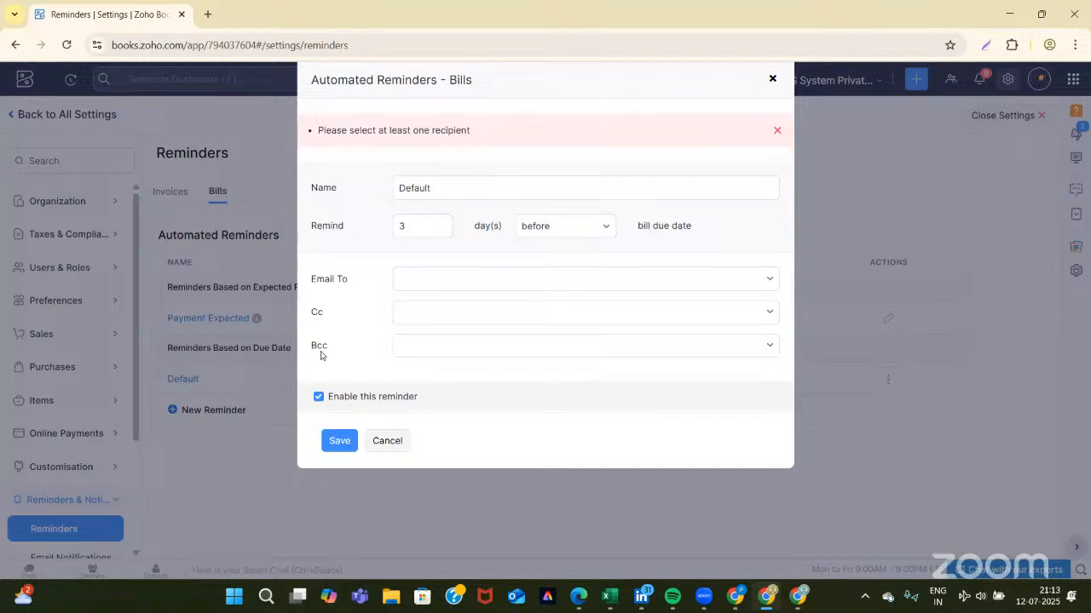
{"action": "left_click", "coordinate": [494, 187]}
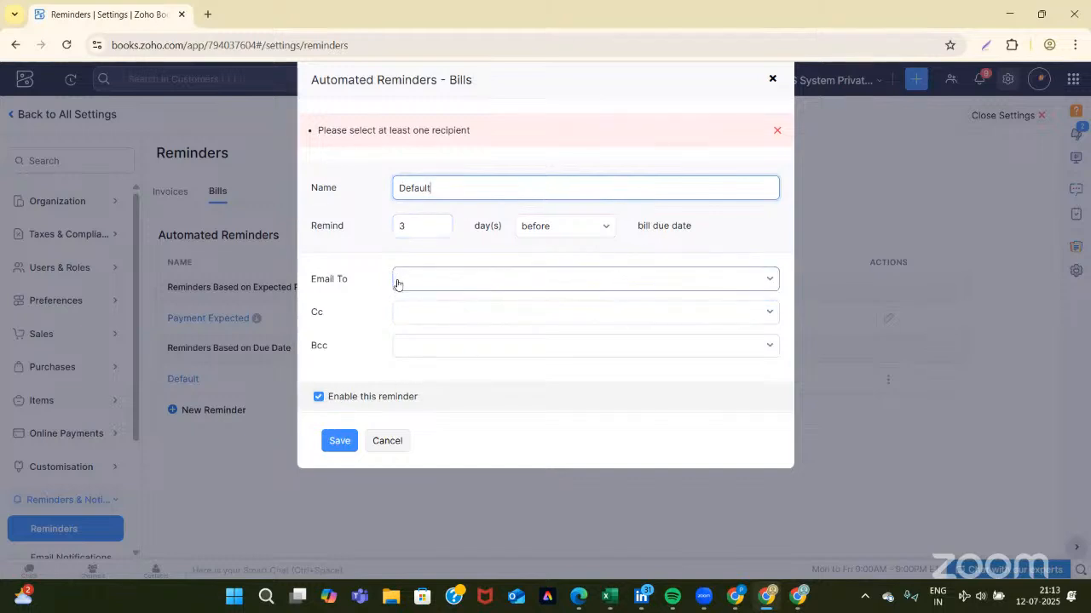
{"action": "left_click", "coordinate": [458, 280]}
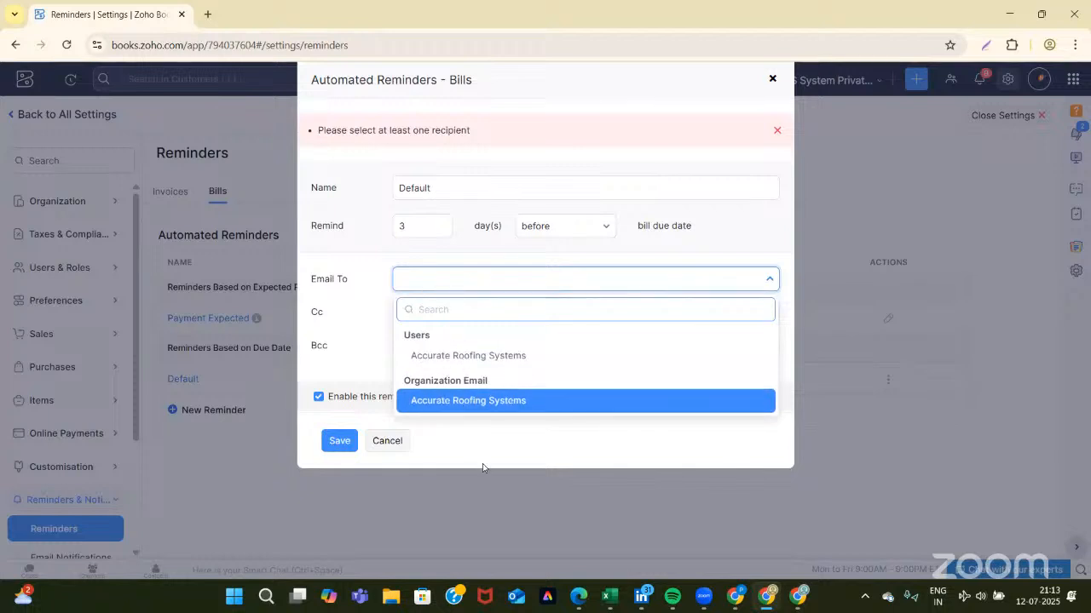
{"action": "left_click", "coordinate": [499, 518]}
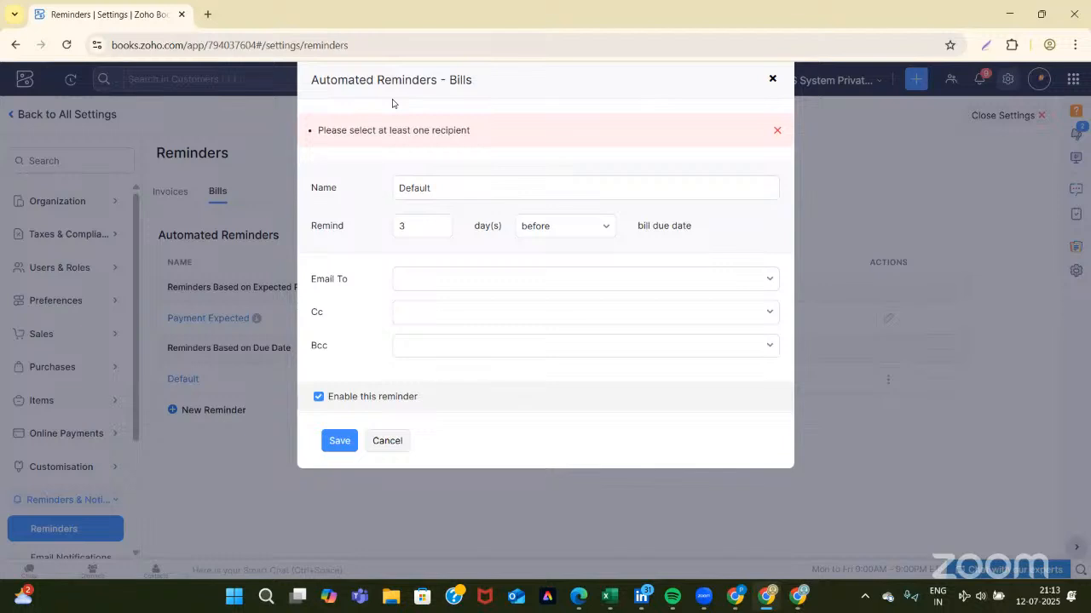
{"action": "left_click", "coordinate": [772, 79]}
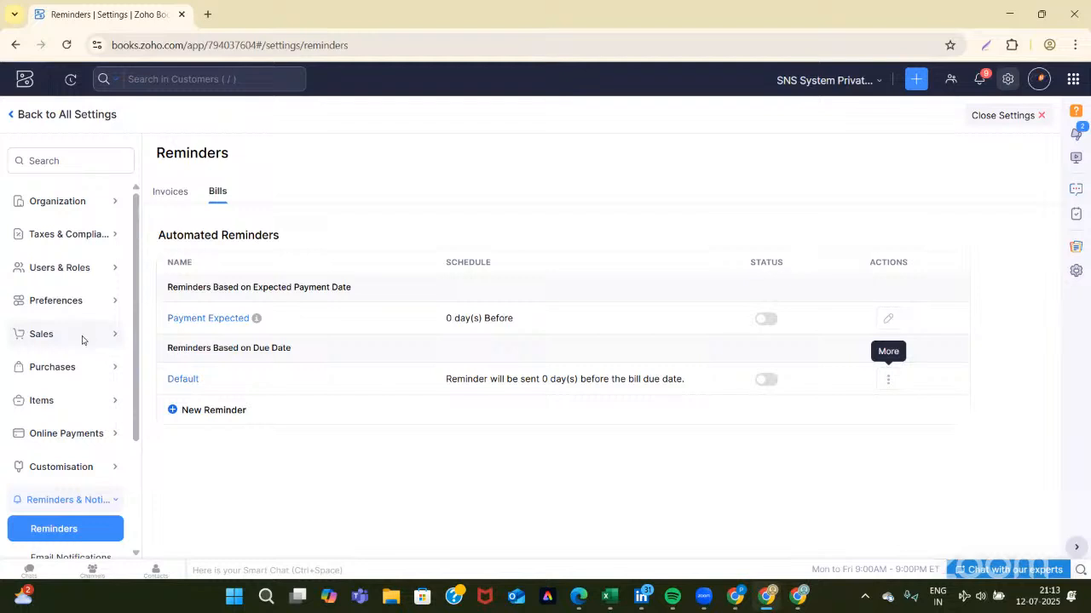
Close settings, look through the Bills list, then switch to the All Expenses list
{"action": "left_click", "coordinate": [1039, 115]}
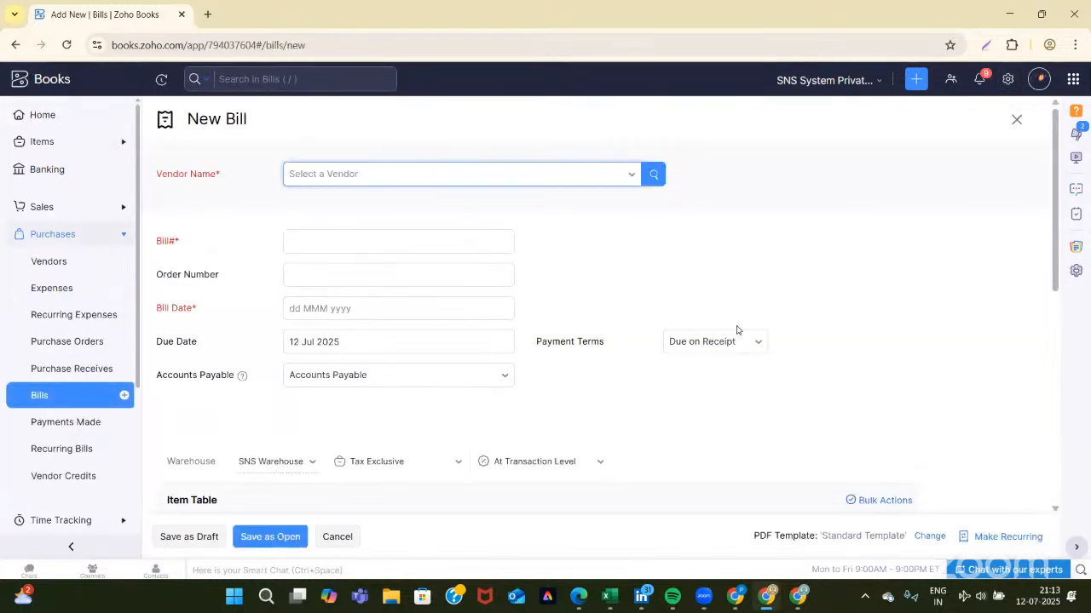
{"action": "left_click", "coordinate": [36, 397]}
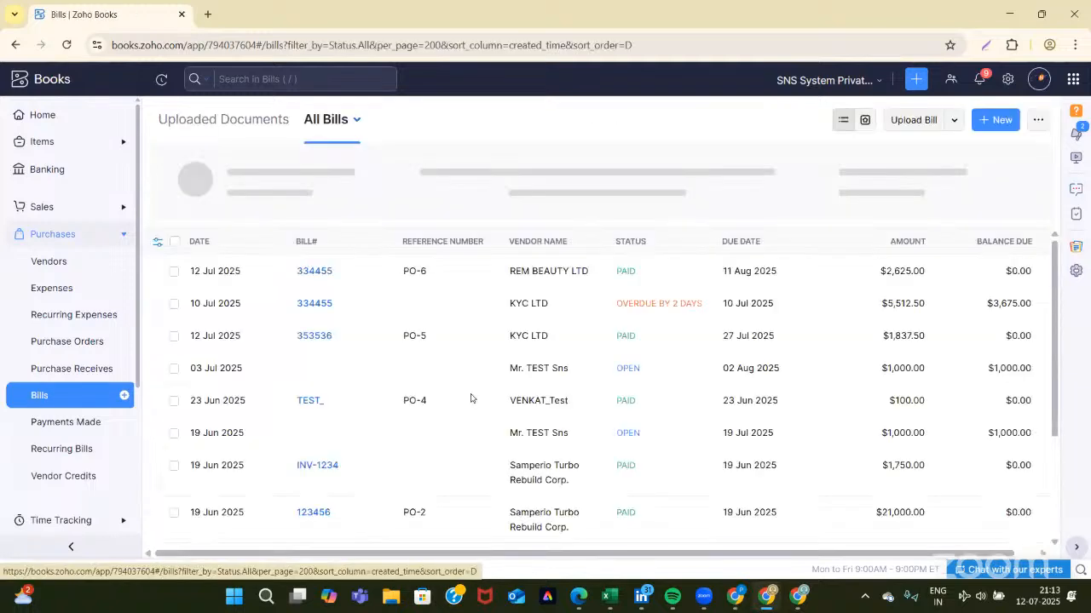
{"action": "scroll", "coordinate": [519, 405], "scroll_direction": "down", "scroll_amount": 1}
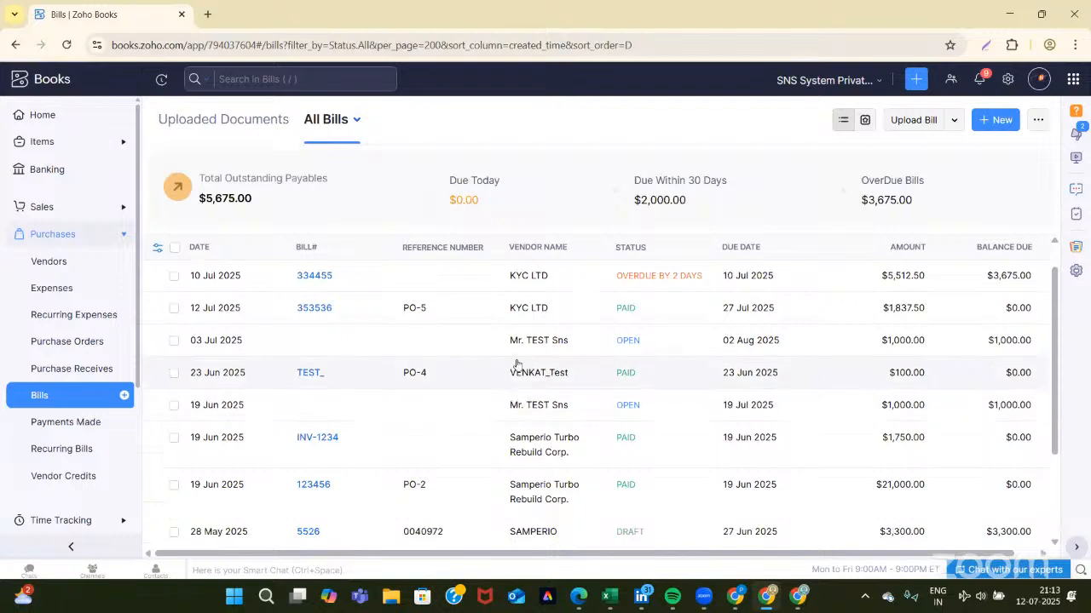
{"action": "scroll", "coordinate": [588, 412], "scroll_direction": "down", "scroll_amount": 2}
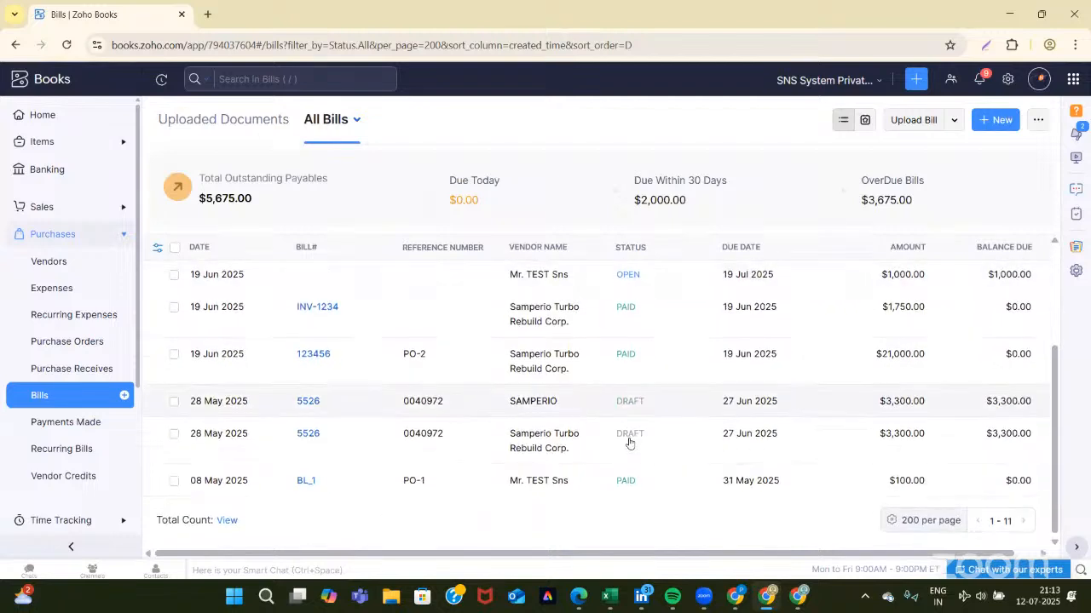
{"action": "scroll", "coordinate": [631, 437], "scroll_direction": "up", "scroll_amount": 1}
{"action": "scroll", "coordinate": [630, 438], "scroll_direction": "up", "scroll_amount": 3}
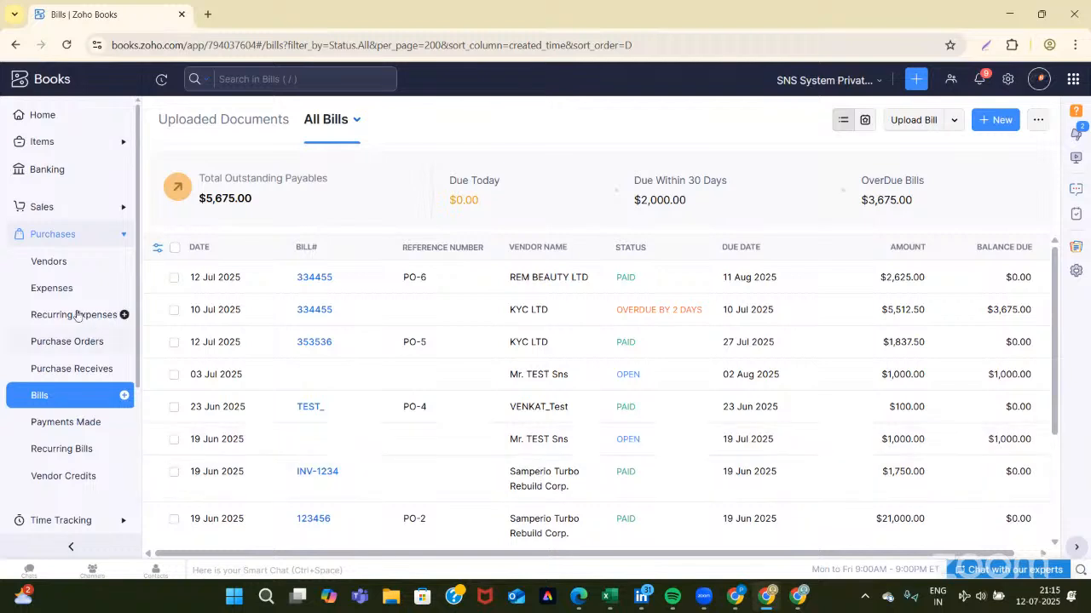
{"action": "left_click", "coordinate": [54, 289]}
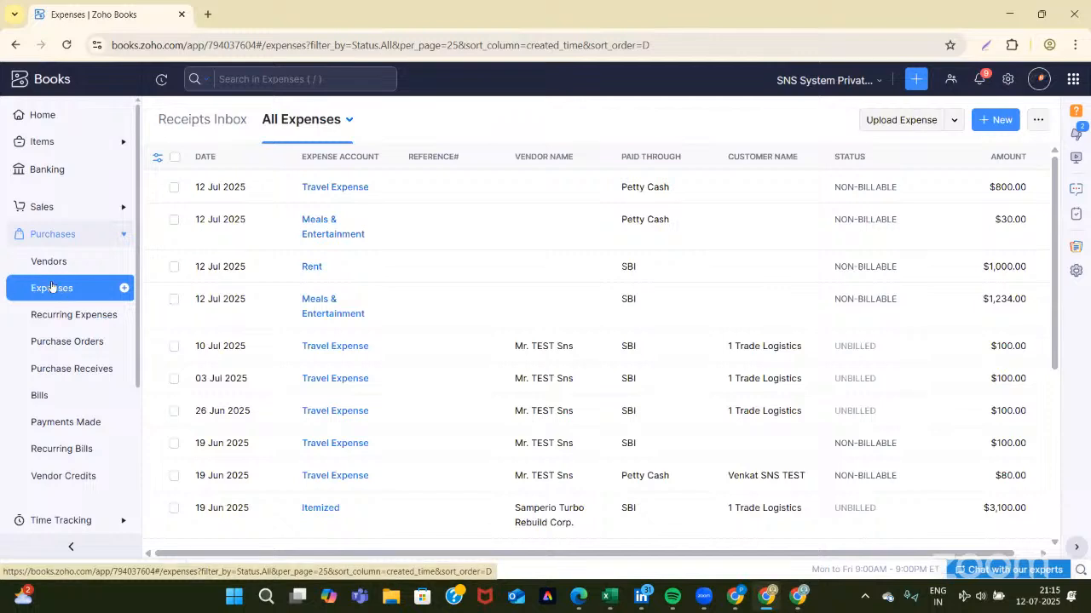
Create a new expense charged to Meals & Entertainment for USD 50, paid through SBI
{"action": "left_click", "coordinate": [123, 289]}
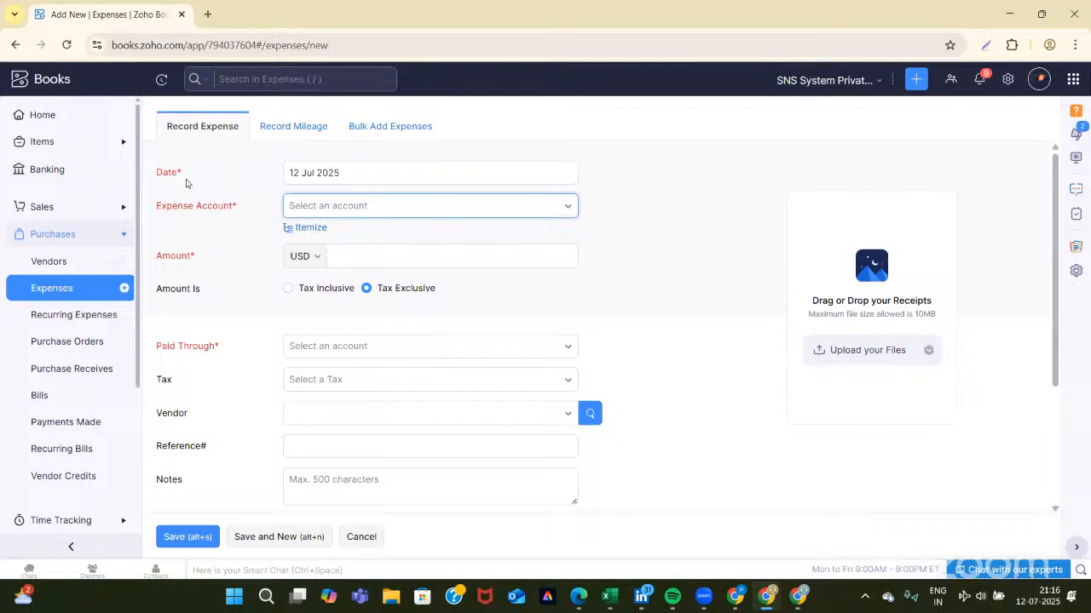
{"action": "left_click", "coordinate": [334, 208]}
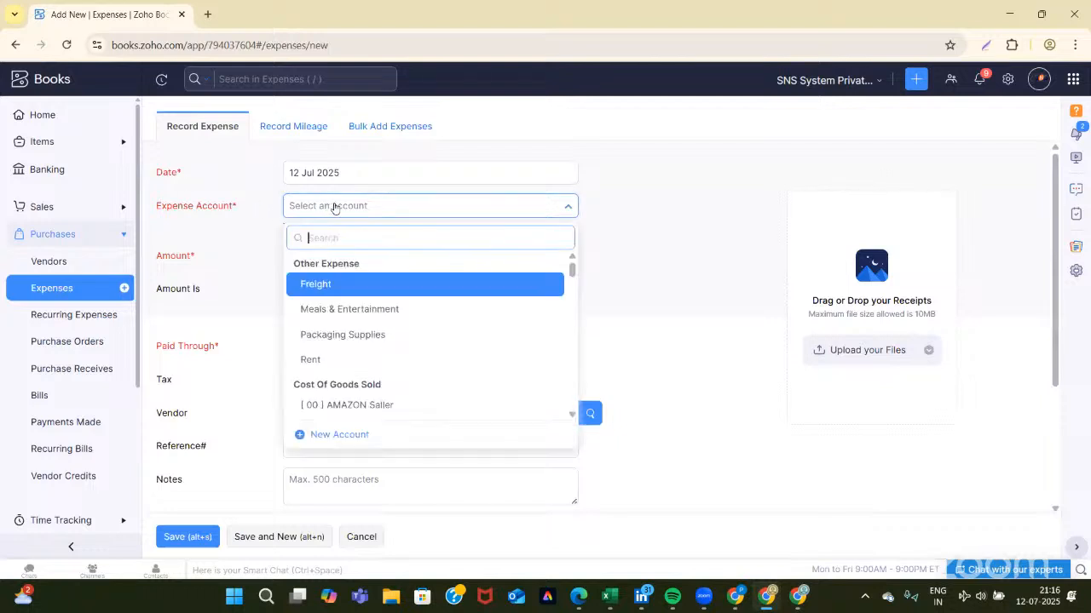
{"action": "left_click", "coordinate": [341, 311]}
{"action": "left_click", "coordinate": [356, 256]}
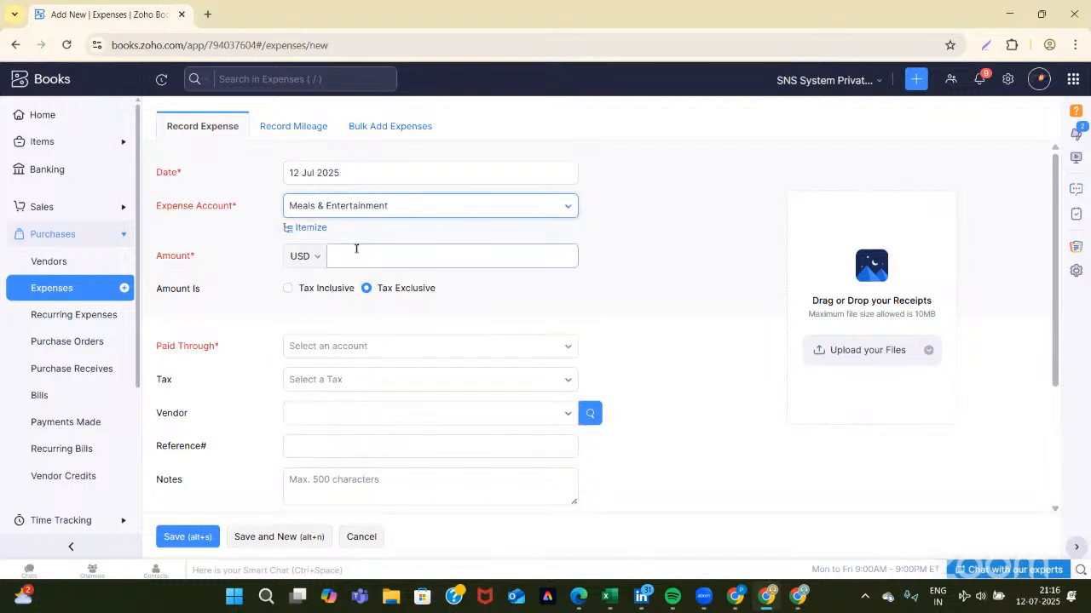
{"action": "left_click", "coordinate": [357, 260]}
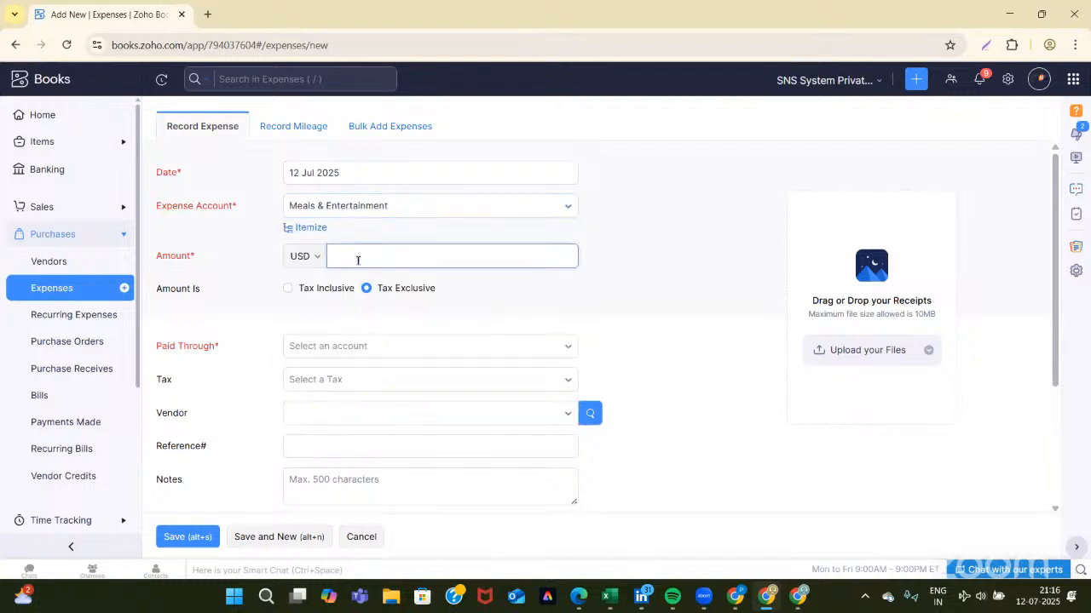
{"action": "type", "text": "1"}
{"action": "type", "text": "50"}
{"action": "left_click", "coordinate": [320, 348]}
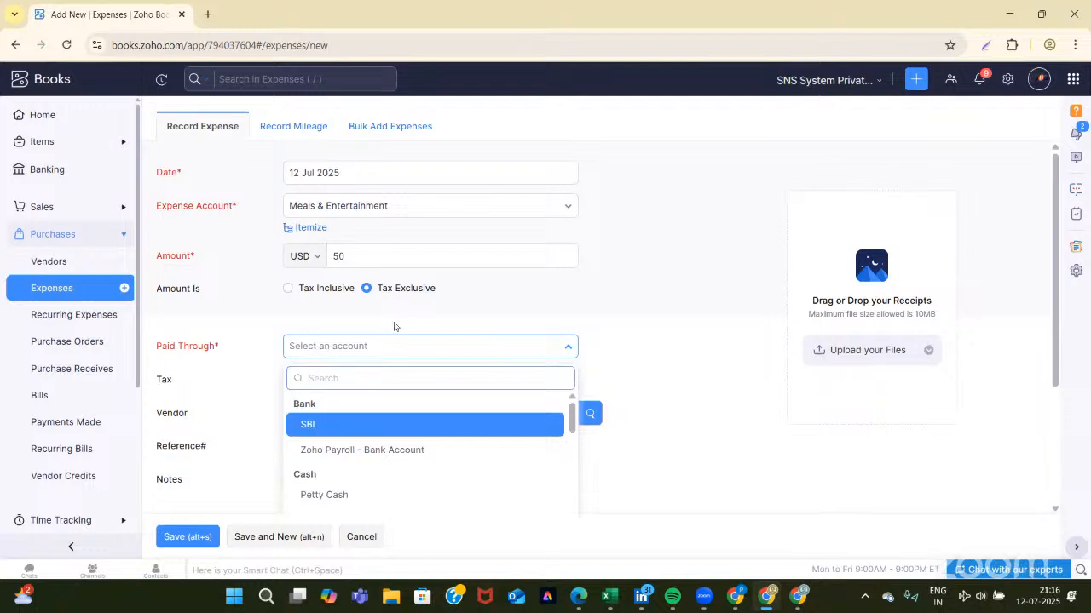
{"action": "left_click", "coordinate": [310, 426]}
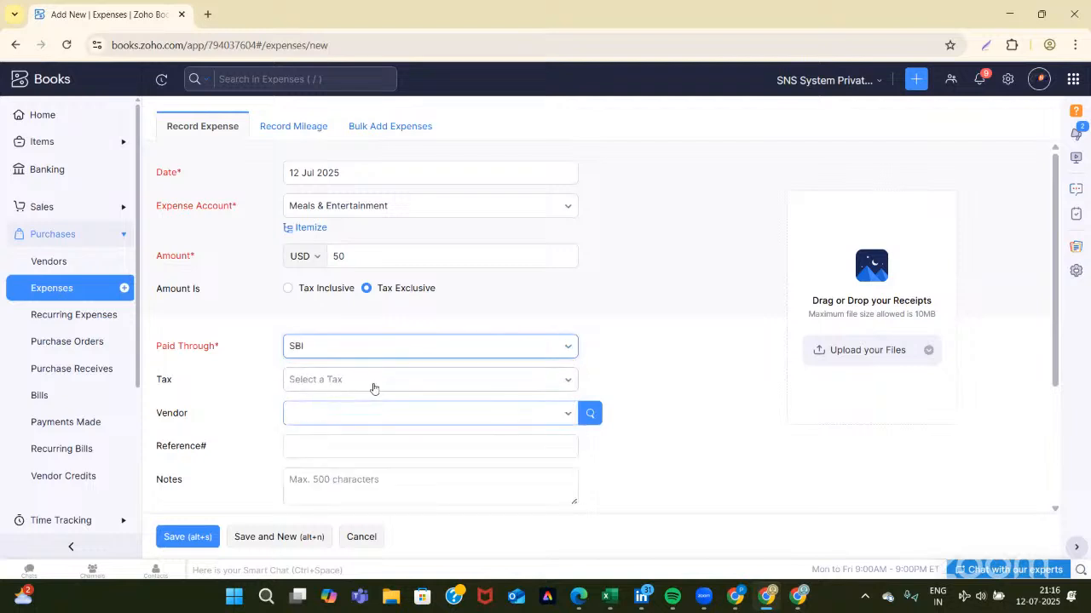
{"action": "scroll", "coordinate": [370, 390], "scroll_direction": "down", "scroll_amount": 1}
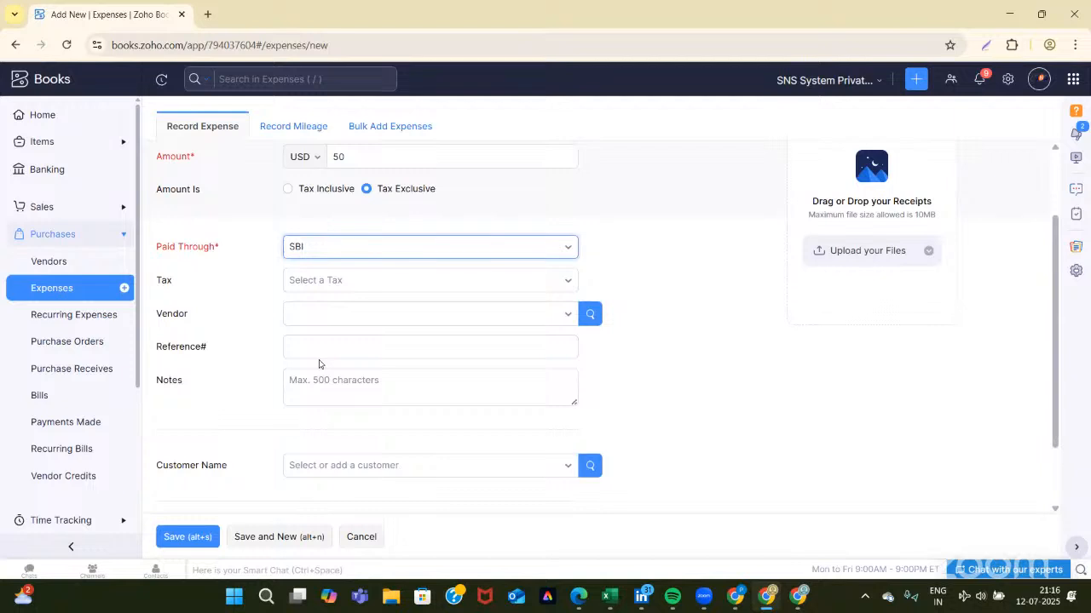
Enter the note 'Restaurant Bill at Atlanta.', correcting a mistyped letter
{"action": "left_click", "coordinate": [298, 385]}
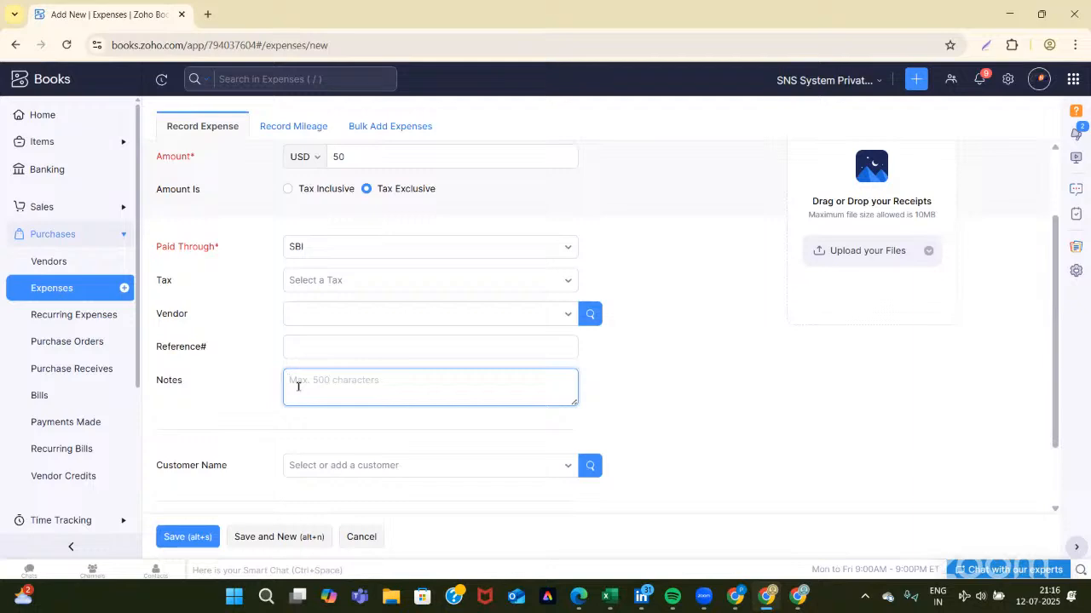
{"action": "scroll", "coordinate": [247, 367], "scroll_direction": "up", "scroll_amount": 2}
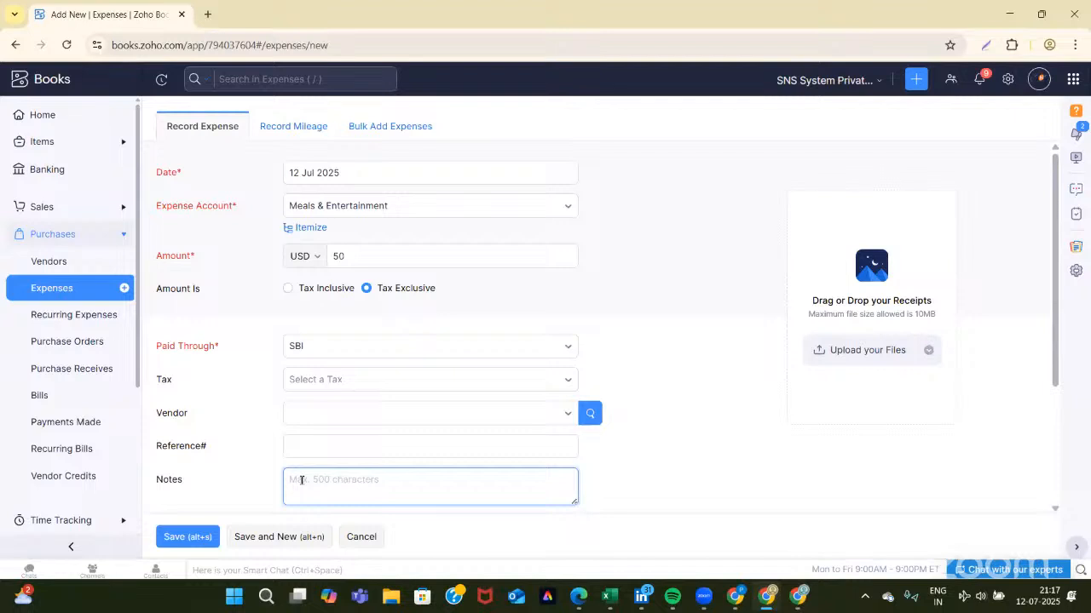
{"action": "type", "text": "Restaurant Bill at Atlanta"}
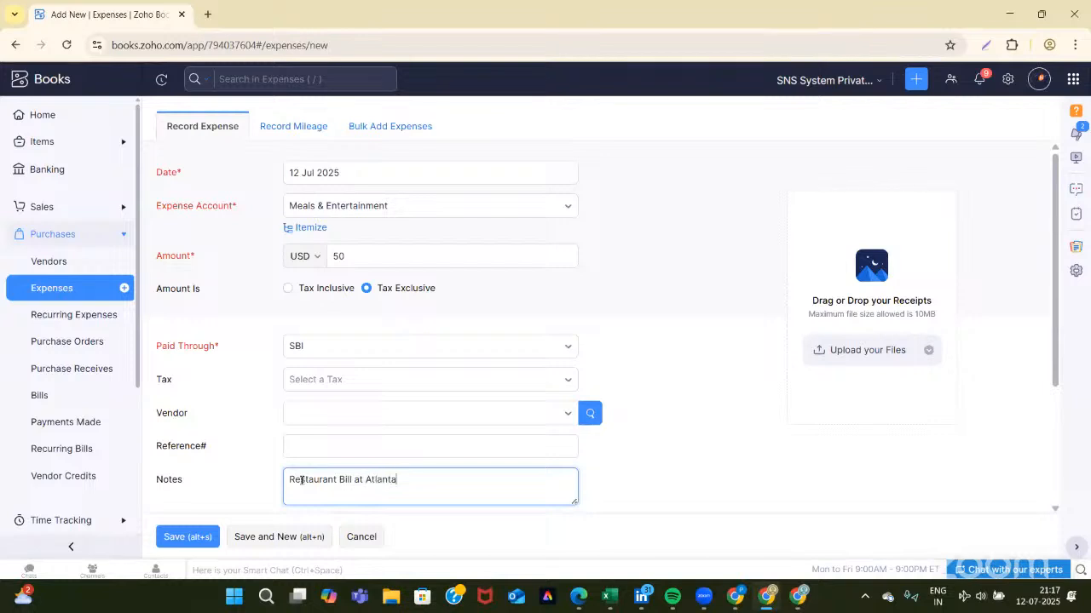
{"action": "type", "text": "."}
{"action": "scroll", "coordinate": [631, 487], "scroll_direction": "down", "scroll_amount": 2}
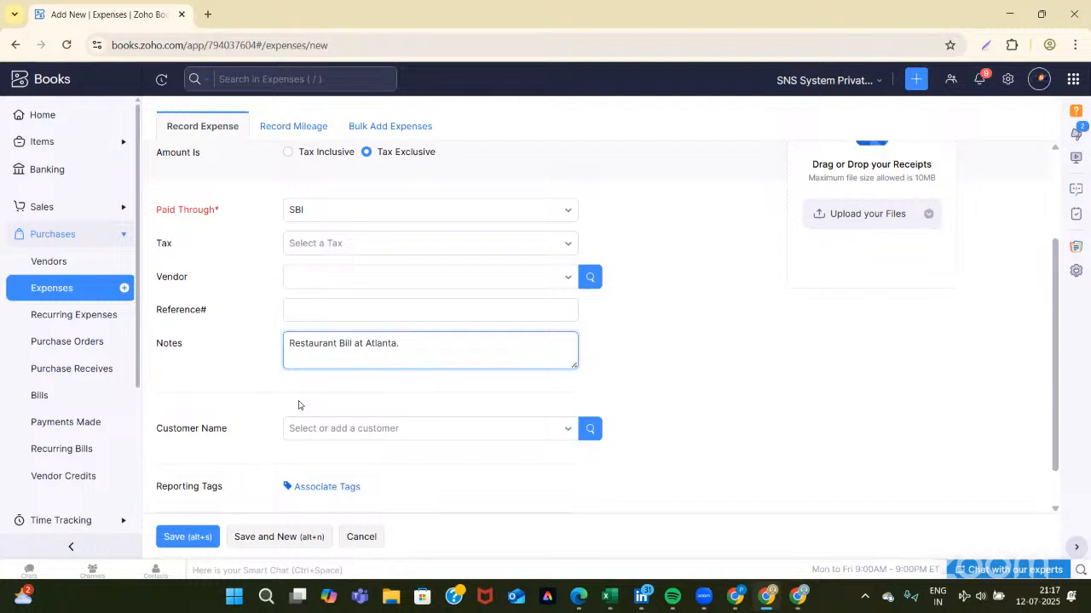
Save the $50 Meals & Entertainment expense, review its details, and return to All Expenses
{"action": "left_click", "coordinate": [198, 537]}
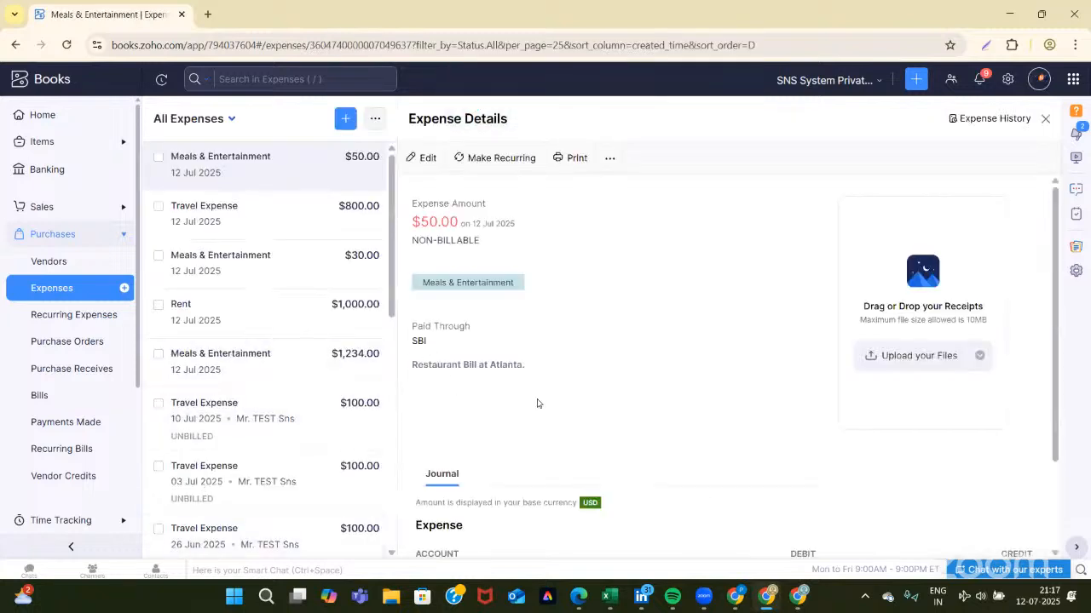
{"action": "scroll", "coordinate": [537, 403], "scroll_direction": "down", "scroll_amount": 2}
{"action": "scroll", "coordinate": [537, 403], "scroll_direction": "up", "scroll_amount": 1}
{"action": "scroll", "coordinate": [537, 403], "scroll_direction": "down", "scroll_amount": 1}
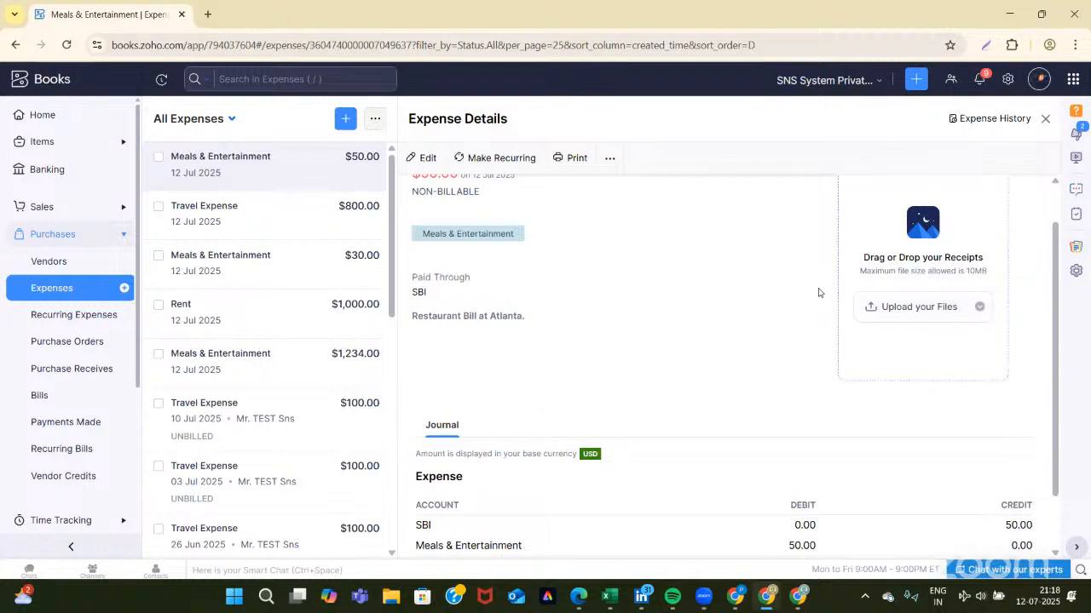
{"action": "left_click", "coordinate": [52, 289]}
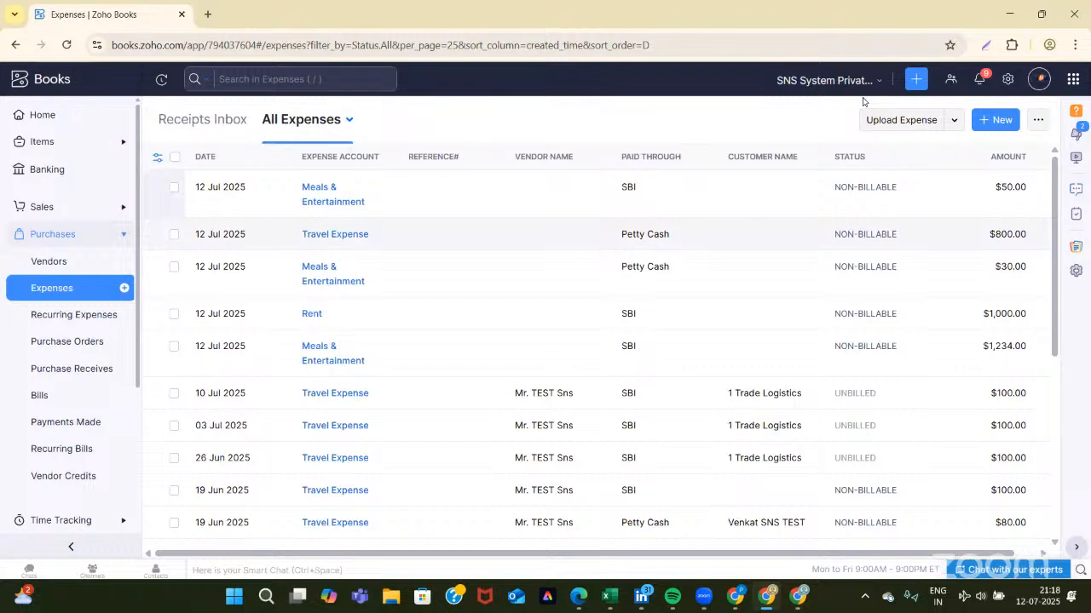
Download the sample CSV from Import Expenses and switch to it in Excel
{"action": "left_click", "coordinate": [1037, 120]}
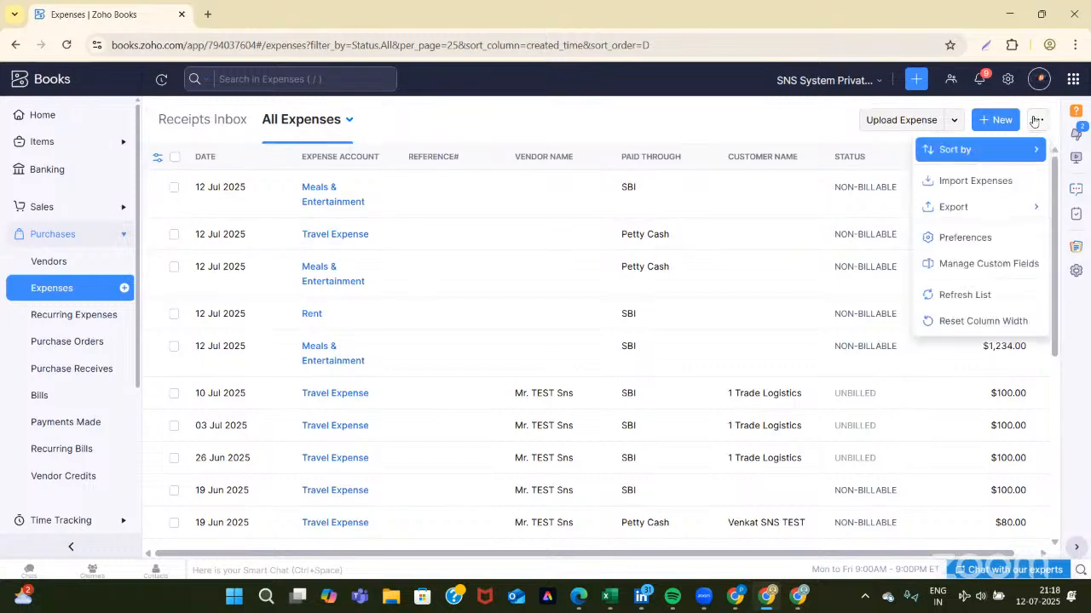
{"action": "key", "text": "Down"}
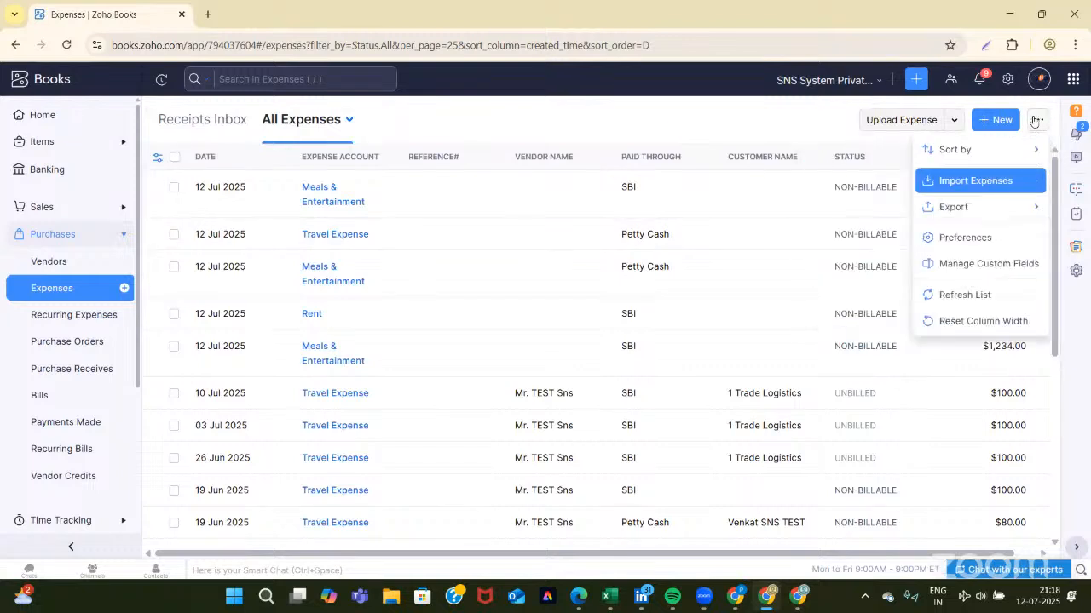
{"action": "key", "text": "Return"}
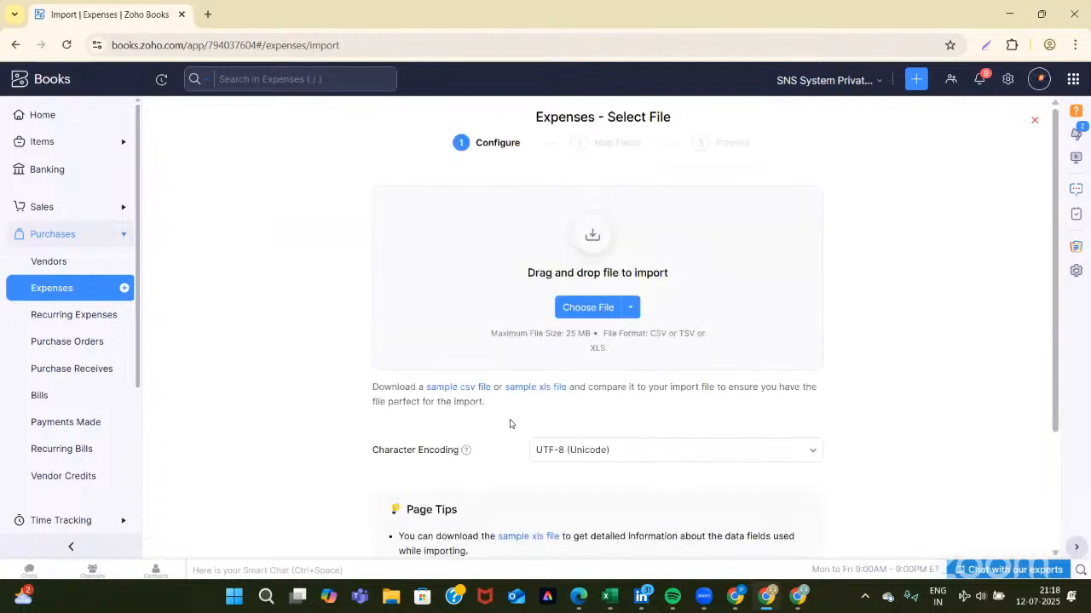
{"action": "left_click", "coordinate": [456, 389]}
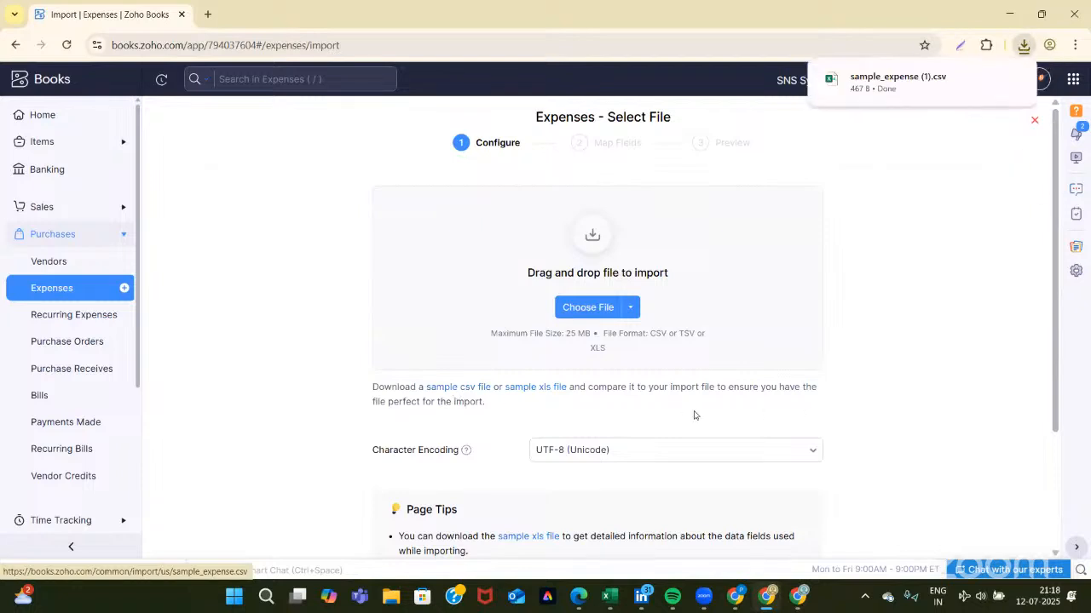
{"action": "mouse_move", "coordinate": [851, 94]}
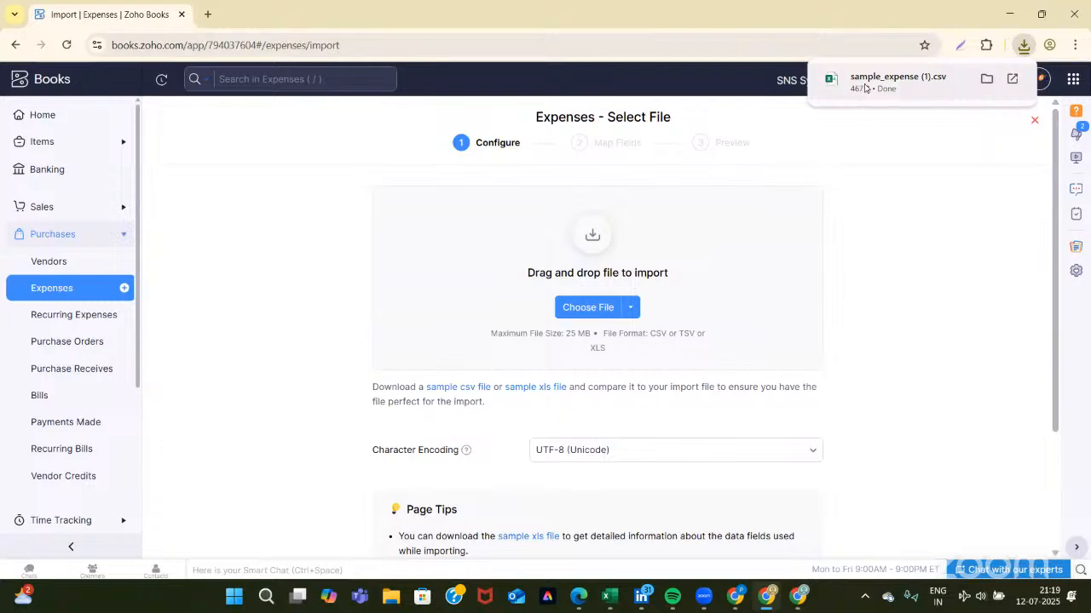
{"action": "key", "text": "alt+Tab"}
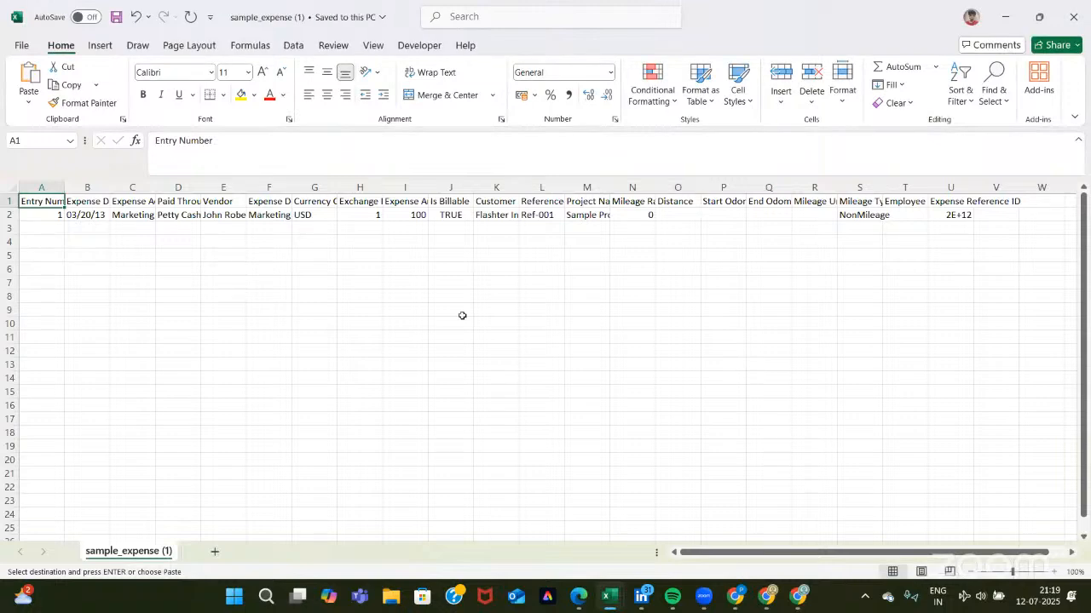
AutoFit columns A through F, from Entry Number to Expense Description
{"action": "double_click", "coordinate": [63, 188]}
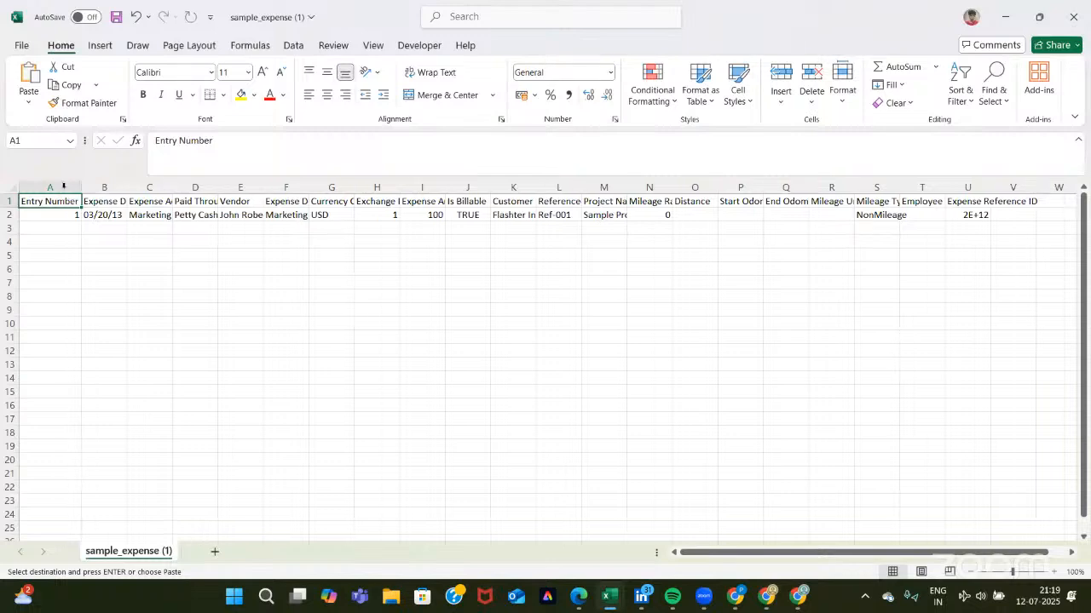
{"action": "double_click", "coordinate": [127, 186]}
{"action": "left_click_drag", "start_coordinate": [190, 190], "coordinate": [219, 188]}
{"action": "double_click", "coordinate": [265, 188]}
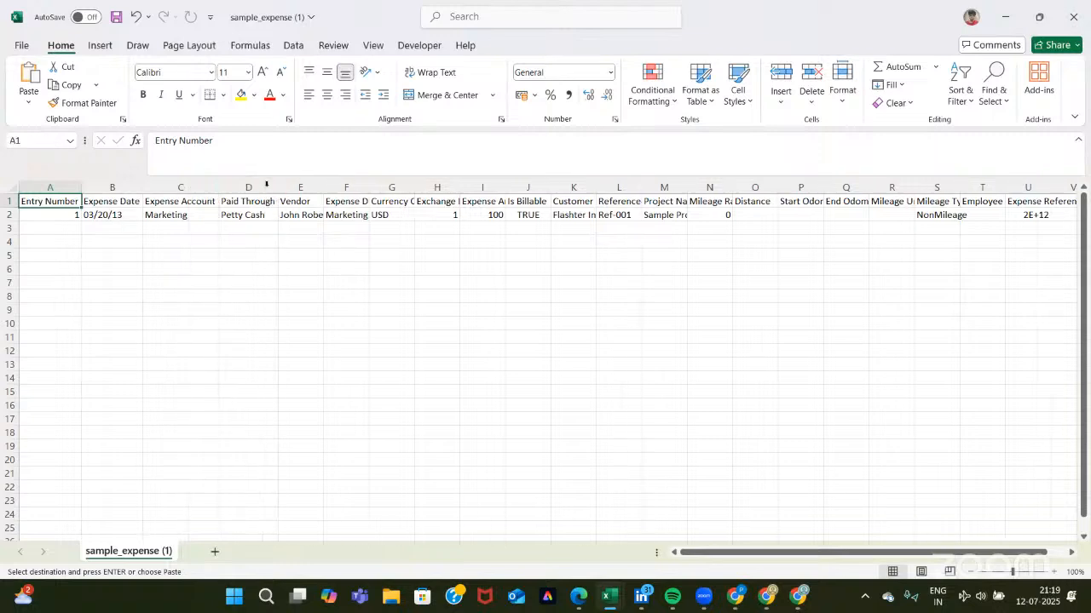
{"action": "double_click", "coordinate": [322, 188]}
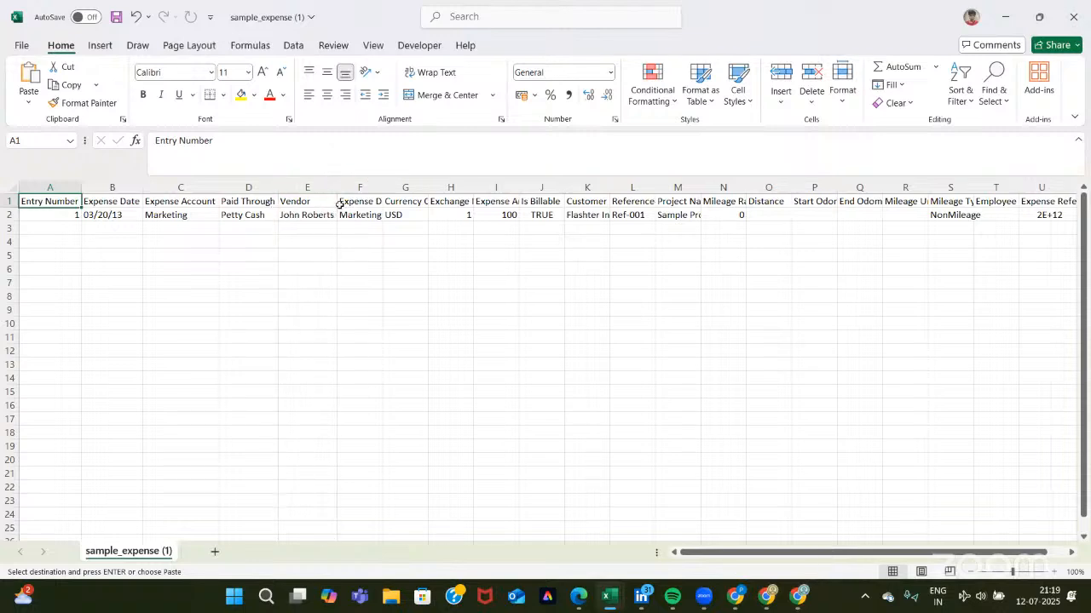
{"action": "double_click", "coordinate": [383, 186]}
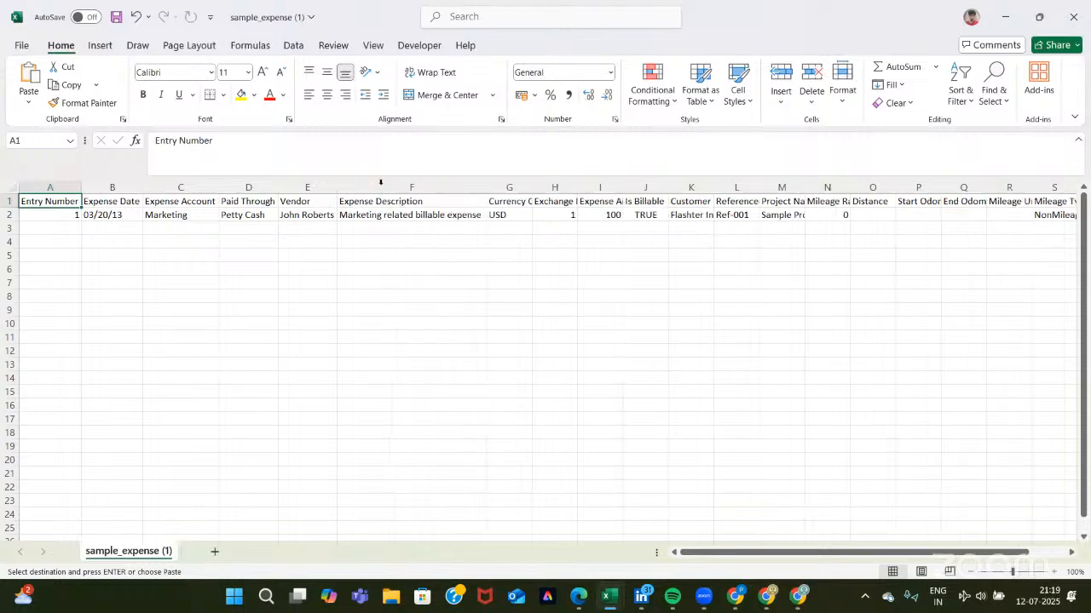
AutoFit columns H through M, from Exchange Rate to Project Name
{"action": "scroll", "coordinate": [414, 277], "scroll_direction": "right", "scroll_amount": 2}
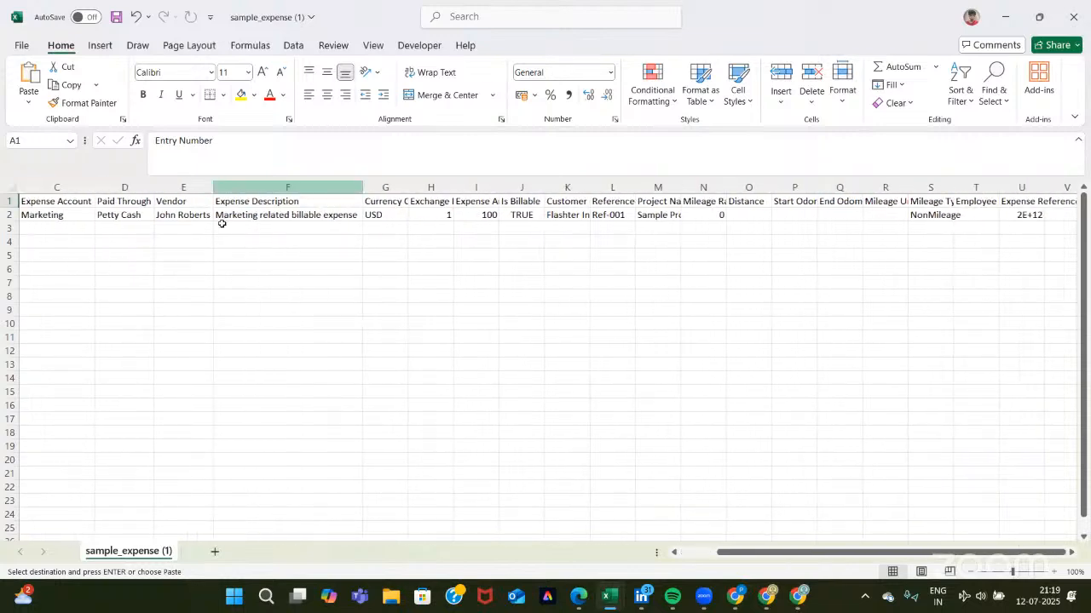
{"action": "scroll", "coordinate": [329, 280], "scroll_direction": "right", "scroll_amount": 3}
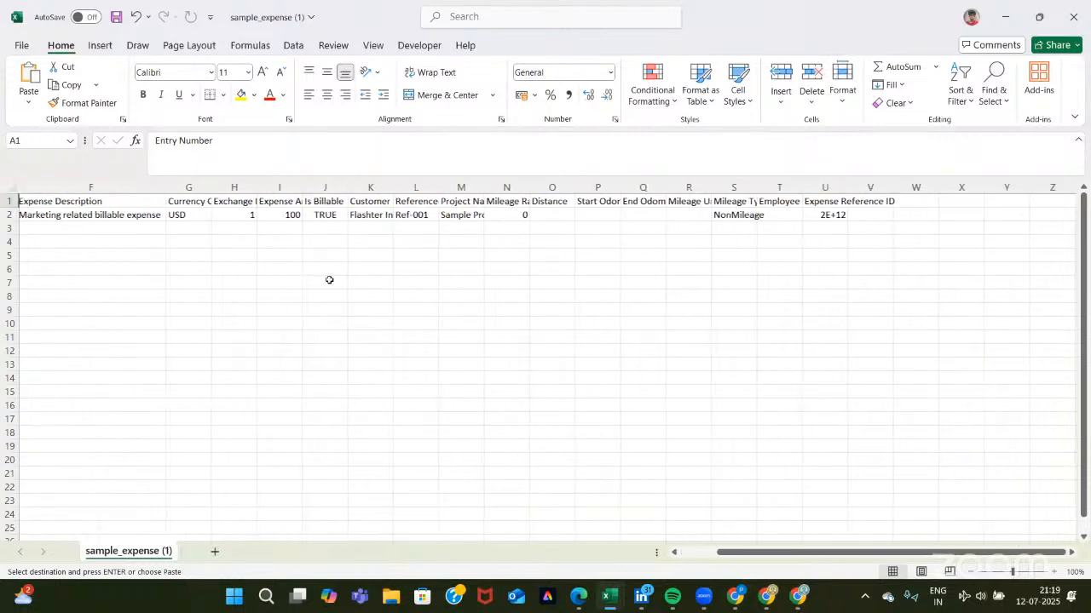
{"action": "double_click", "coordinate": [258, 186]}
{"action": "double_click", "coordinate": [325, 186]}
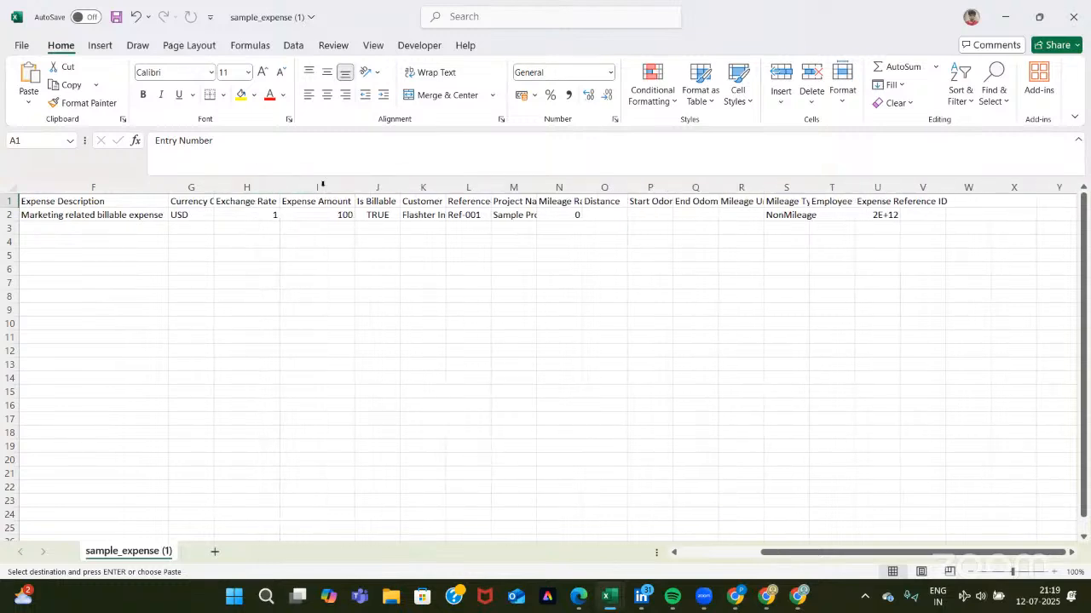
{"action": "double_click", "coordinate": [400, 187]}
{"action": "double_click", "coordinate": [441, 185]}
{"action": "scroll", "coordinate": [465, 238], "scroll_direction": "right", "scroll_amount": 2}
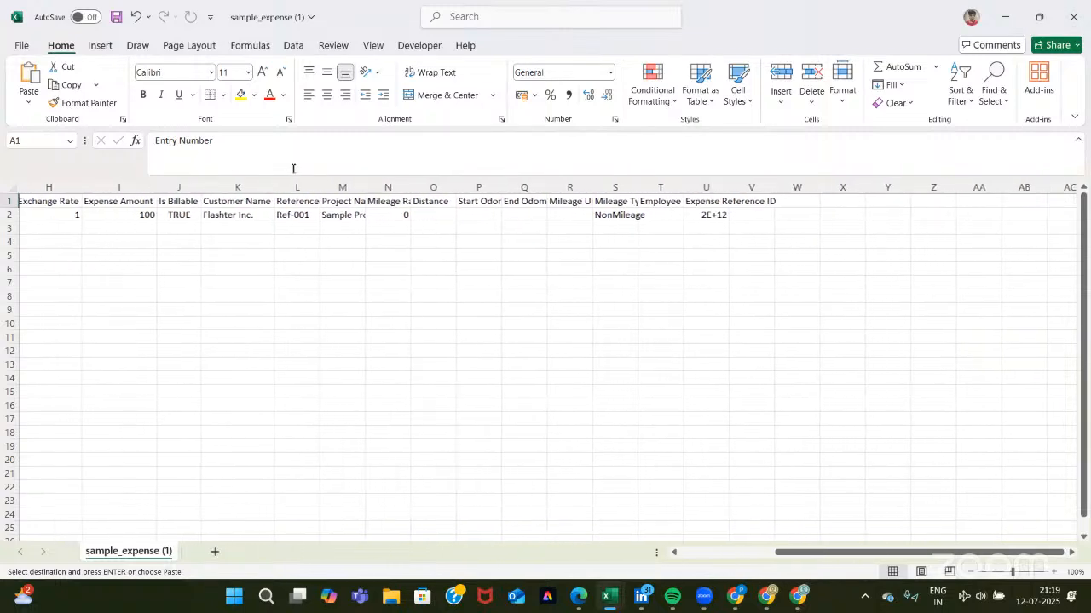
{"action": "double_click", "coordinate": [367, 186]}
{"action": "scroll", "coordinate": [419, 303], "scroll_direction": "right", "scroll_amount": 3}
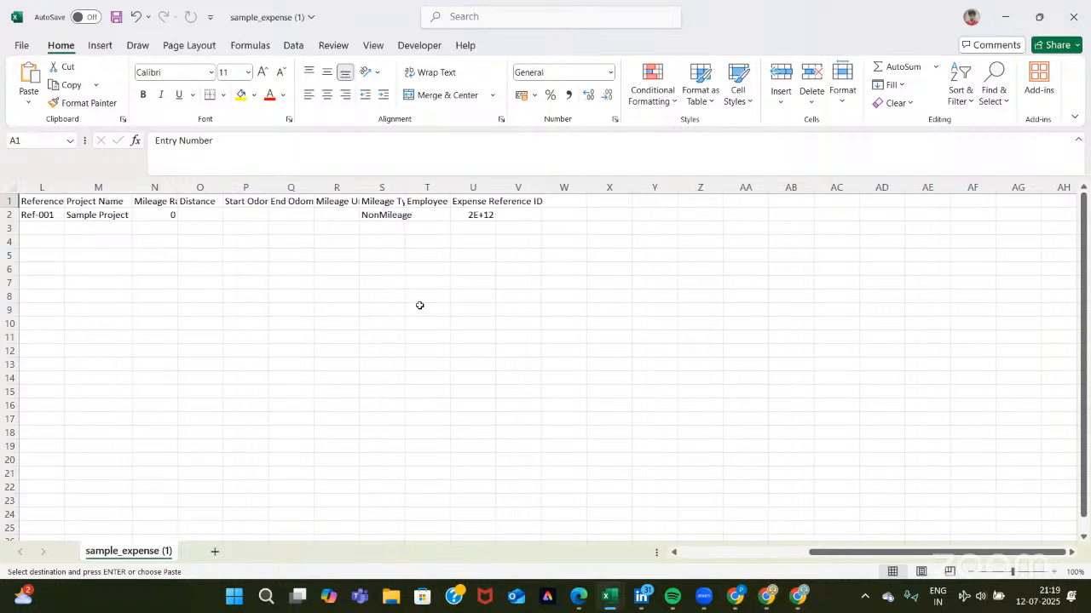
{"action": "scroll", "coordinate": [420, 305], "scroll_direction": "left", "scroll_amount": 6}
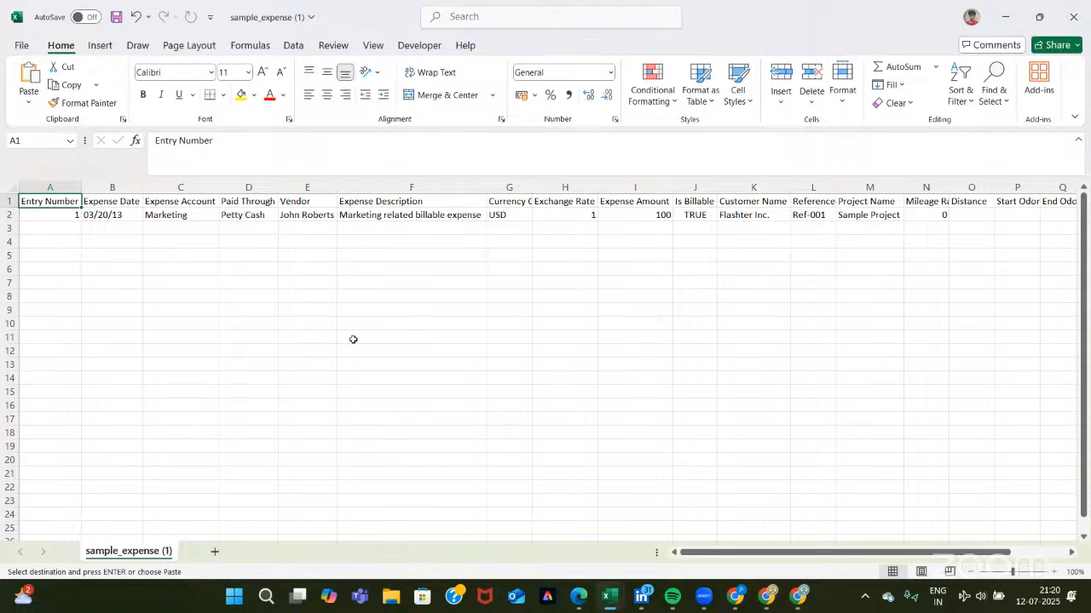
Scroll across the sample sheet, then return to Zoho Books' Recurring Expenses list
{"action": "scroll", "coordinate": [353, 339], "scroll_direction": "right", "scroll_amount": 2}
{"action": "scroll", "coordinate": [352, 339], "scroll_direction": "left", "scroll_amount": 2}
{"action": "scroll", "coordinate": [254, 219], "scroll_direction": "right", "scroll_amount": 6}
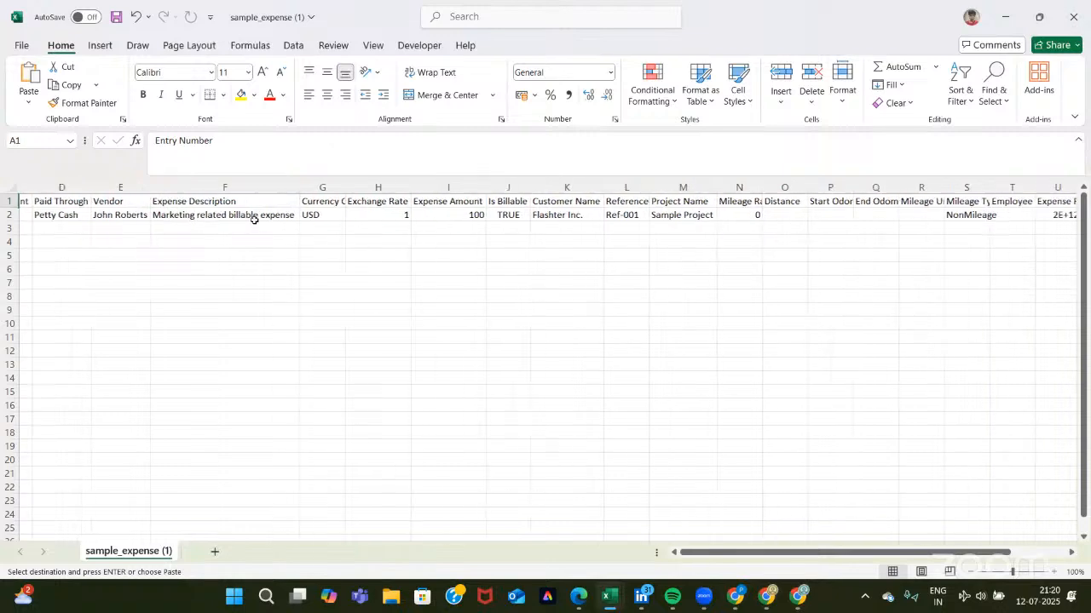
{"action": "scroll", "coordinate": [254, 219], "scroll_direction": "left", "scroll_amount": 1}
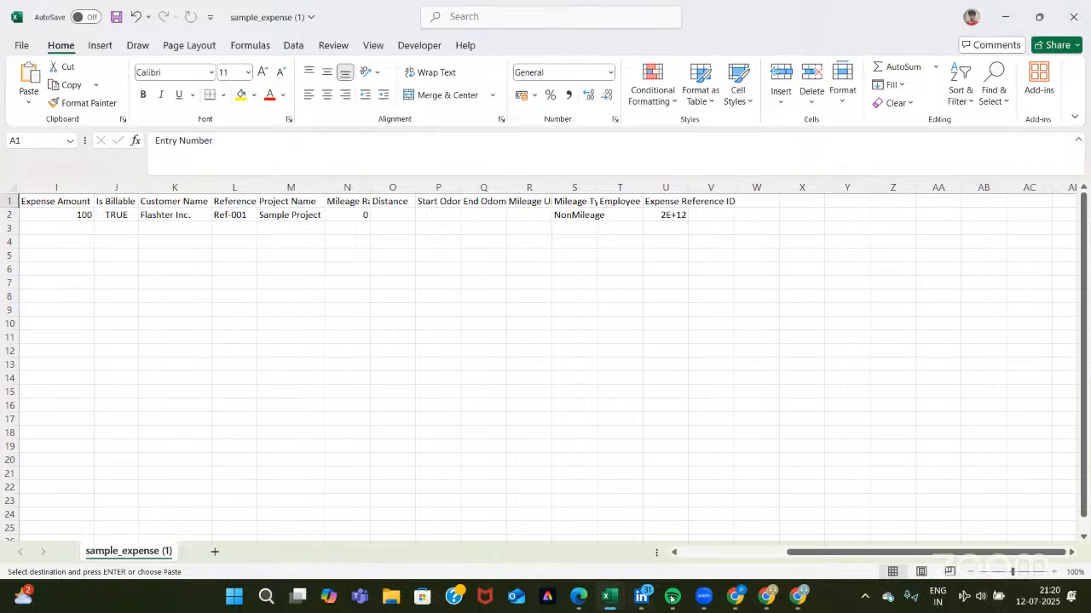
{"action": "left_click", "coordinate": [766, 511]}
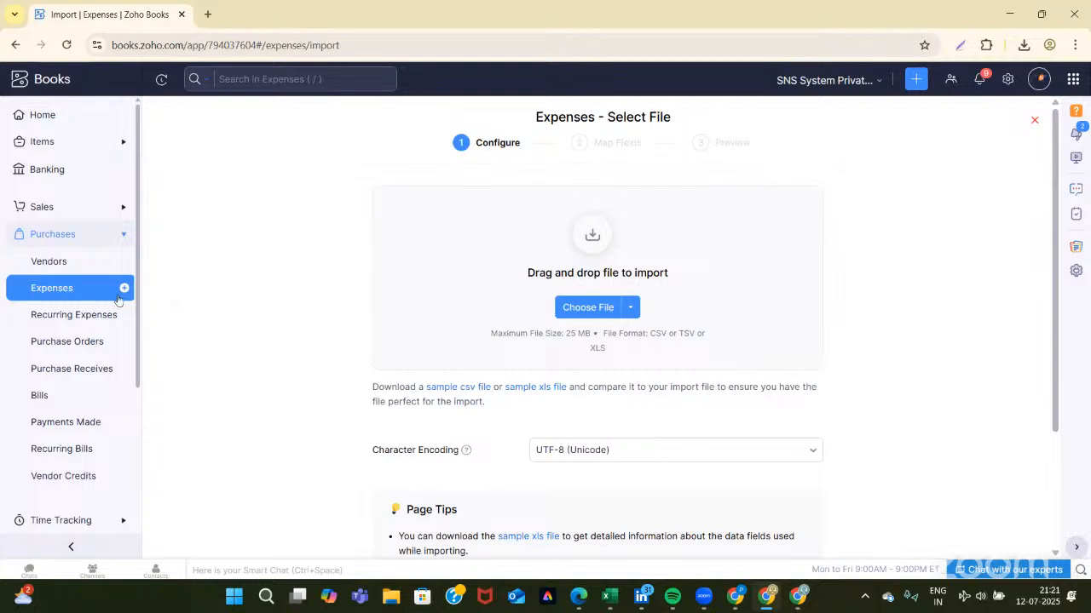
{"action": "left_click", "coordinate": [63, 317]}
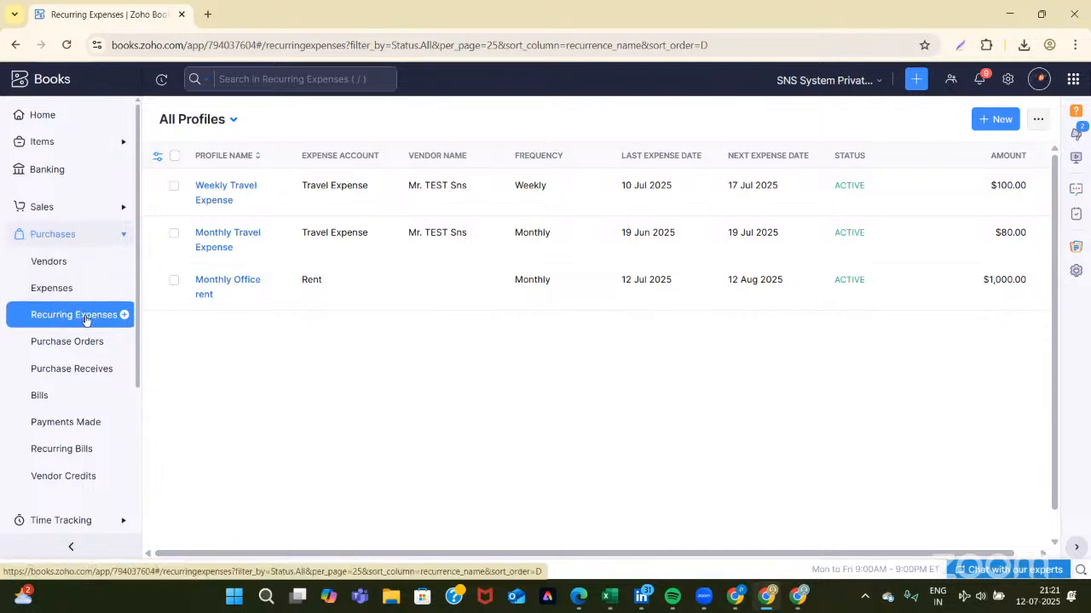
Start a new recurring expense profile named 'Weeky Restaurant Bill'
{"action": "left_click", "coordinate": [124, 314]}
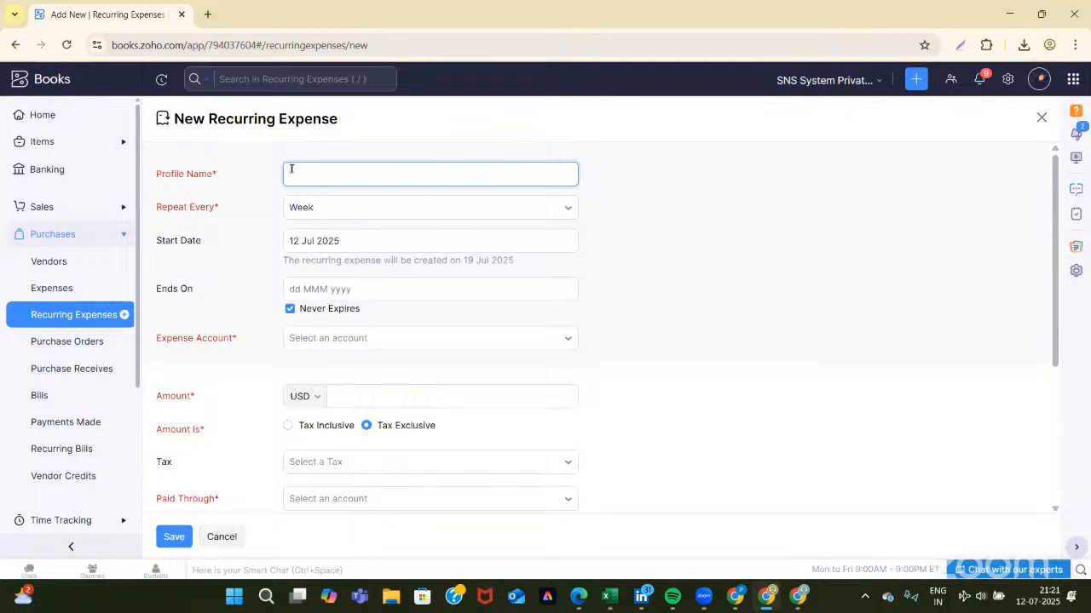
{"action": "type", "text": "Weeky Restau"}
{"action": "key", "text": "BackSpace"}
{"action": "type", "text": "urant Bill"}
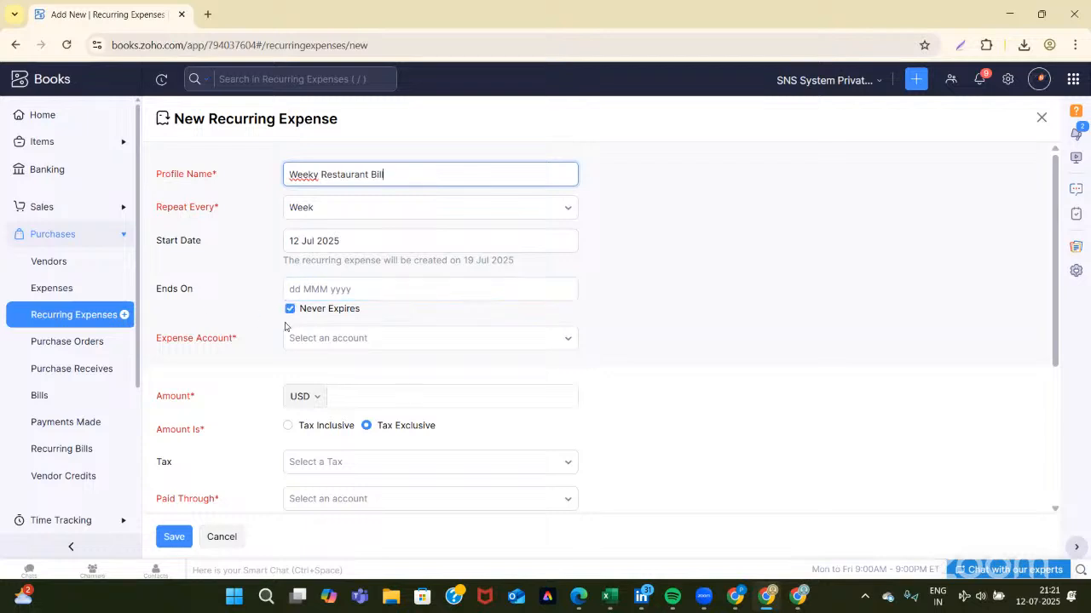
Charge it to Meals & Entertainment for 50, paid through SBI
{"action": "left_click", "coordinate": [374, 337]}
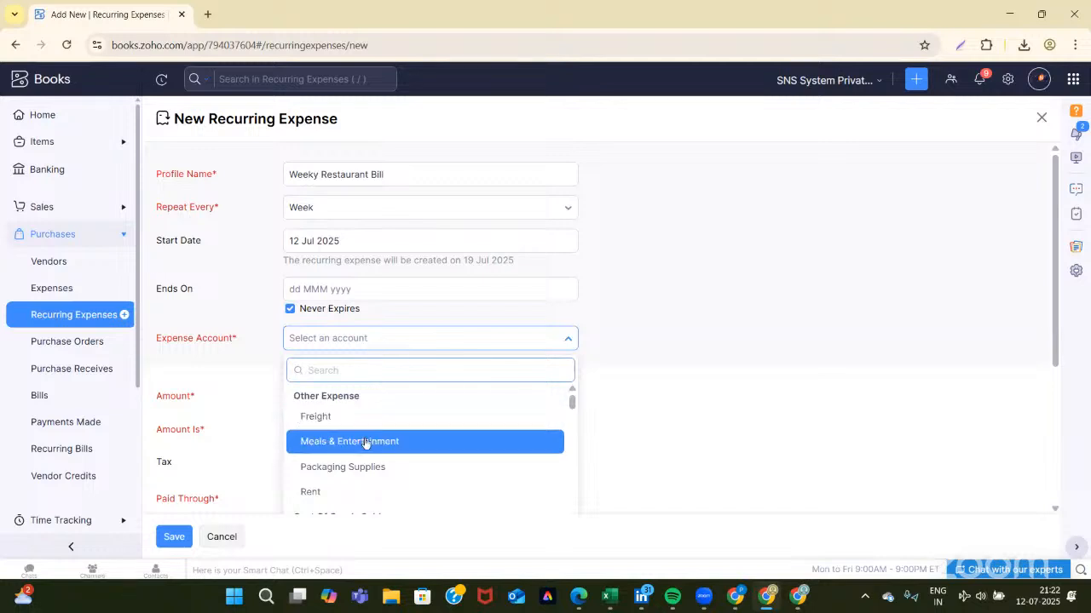
{"action": "left_click", "coordinate": [364, 441]}
{"action": "left_click", "coordinate": [356, 403]}
{"action": "type", "text": "50"}
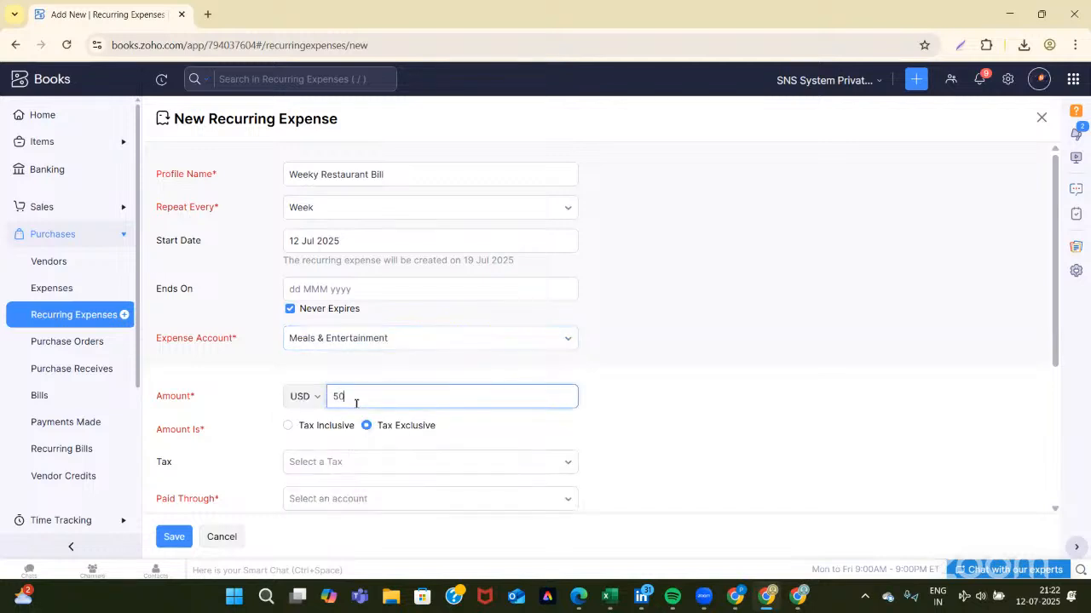
{"action": "scroll", "coordinate": [341, 400], "scroll_direction": "down", "scroll_amount": 2}
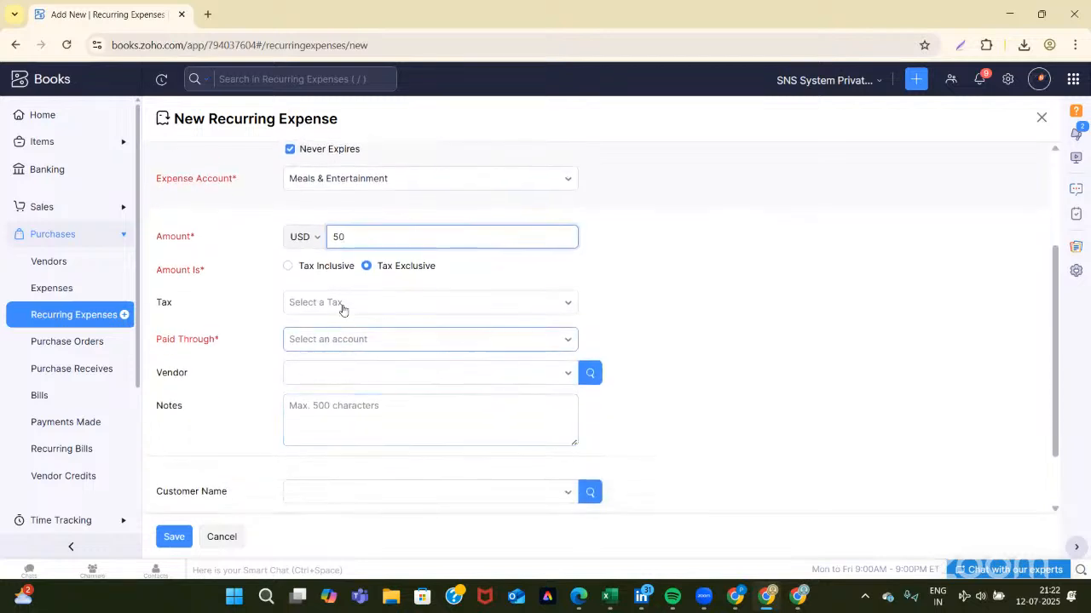
{"action": "left_click", "coordinate": [355, 339]}
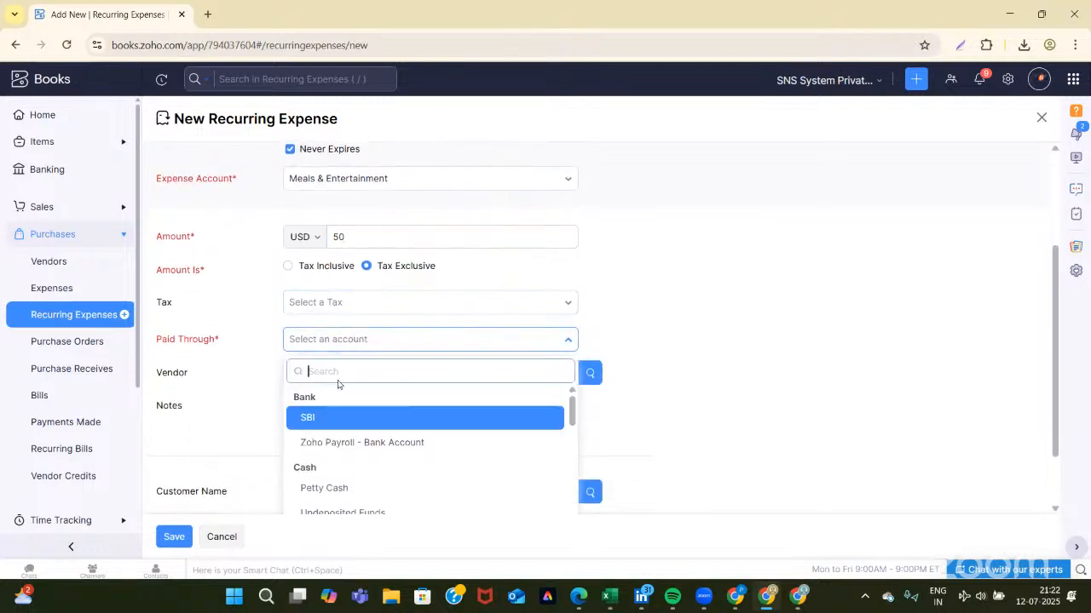
{"action": "left_click", "coordinate": [307, 417]}
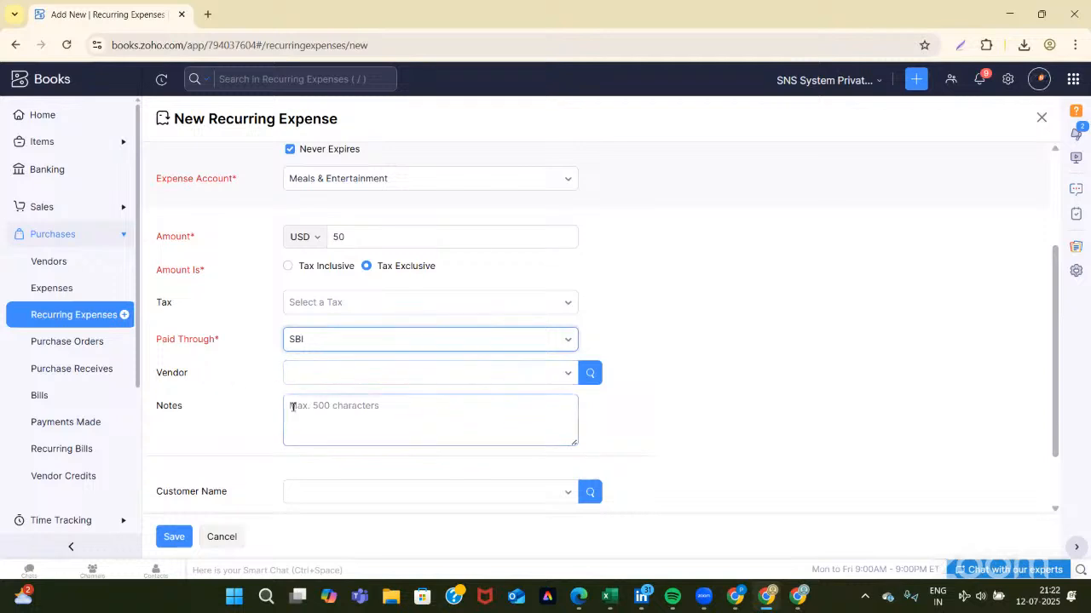
Add the note 'Weekly Outdoor Business Dining' and save the profile
{"action": "scroll", "coordinate": [263, 423], "scroll_direction": "down", "scroll_amount": 1}
{"action": "left_click", "coordinate": [316, 343]}
{"action": "type", "text": "Weekly"}
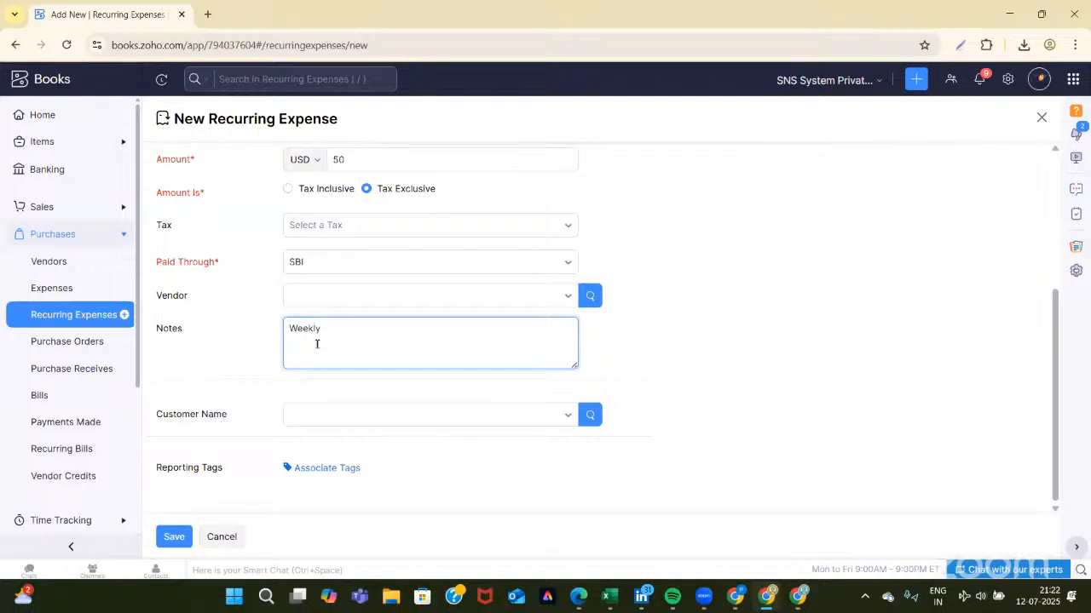
{"action": "type", "text": "Outdoor Business Dining"}
{"action": "left_click", "coordinate": [174, 537]}
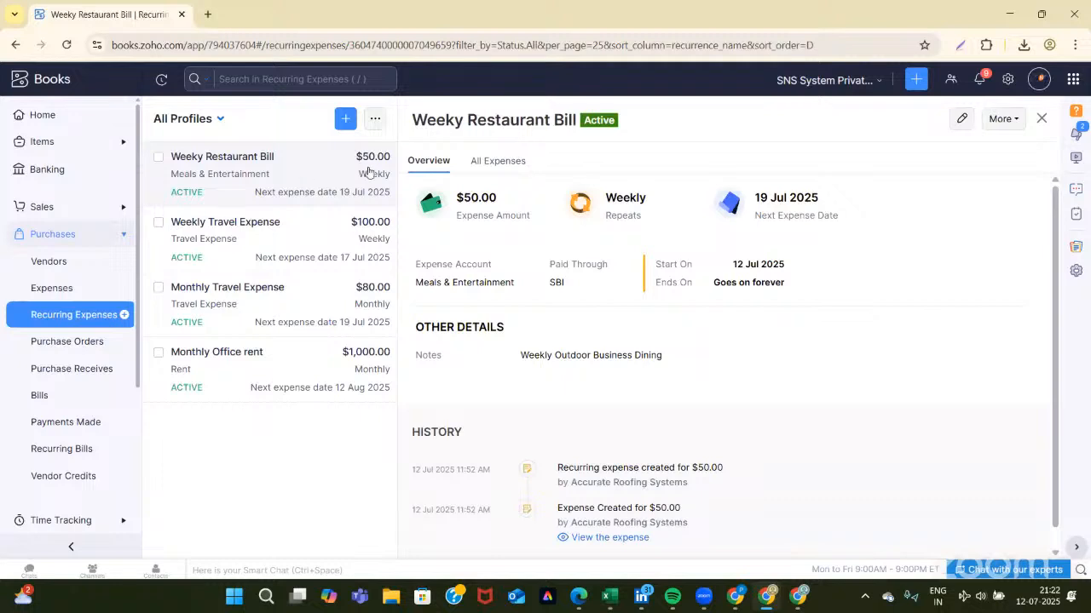
Show the full Recurring Expenses table with Weeky Restaurant Bill ($50.00 weekly) at the top
{"action": "left_click", "coordinate": [56, 312]}
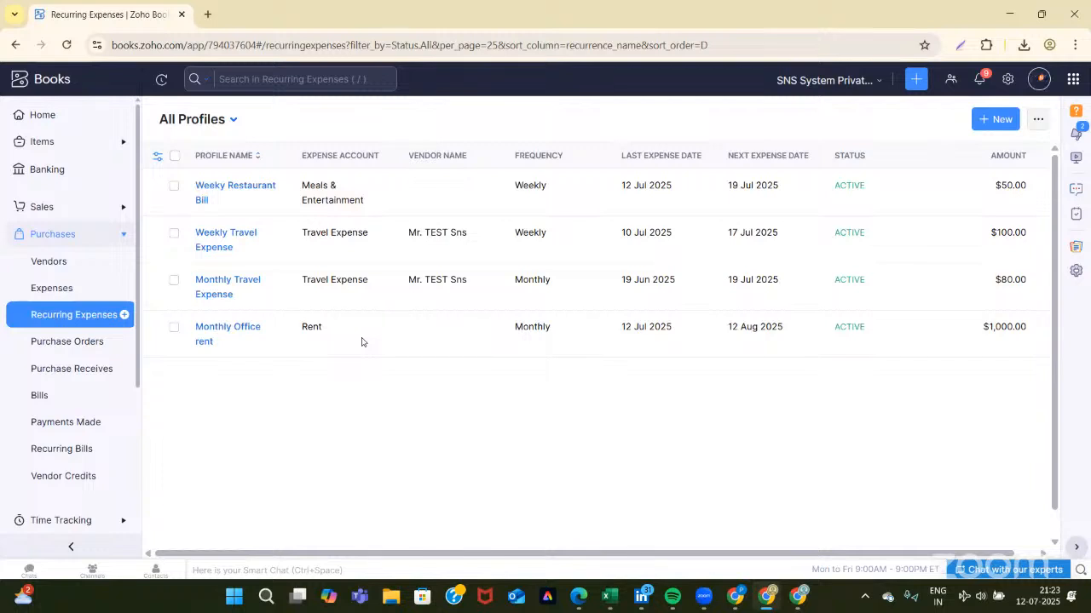
Stop and resume the Weeky Restaurant Bill profile, then select Weekly Travel Expense
{"action": "left_click", "coordinate": [174, 186]}
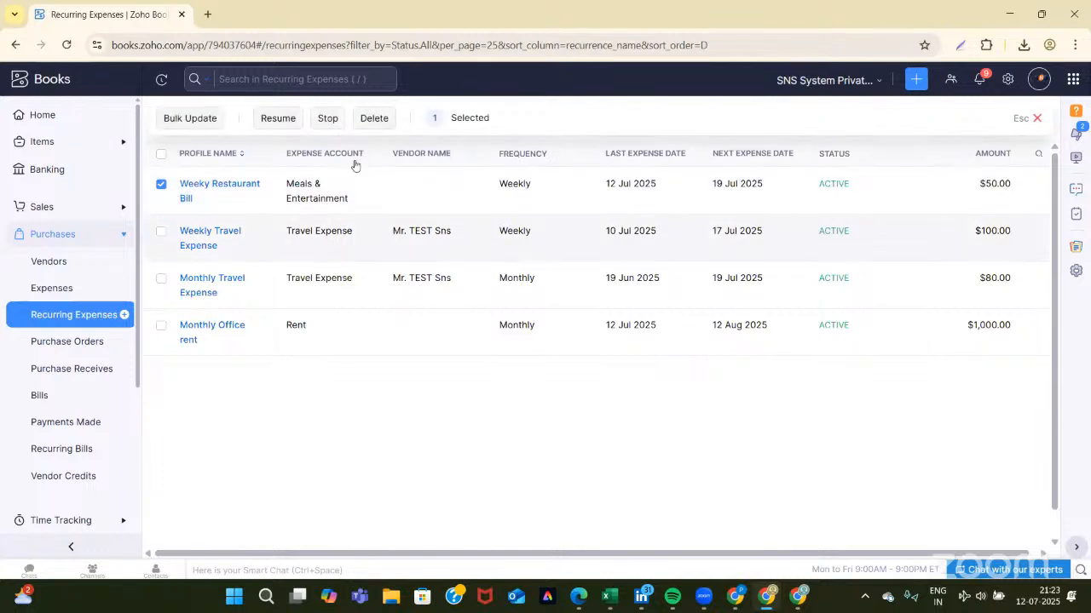
{"action": "left_click", "coordinate": [329, 119]}
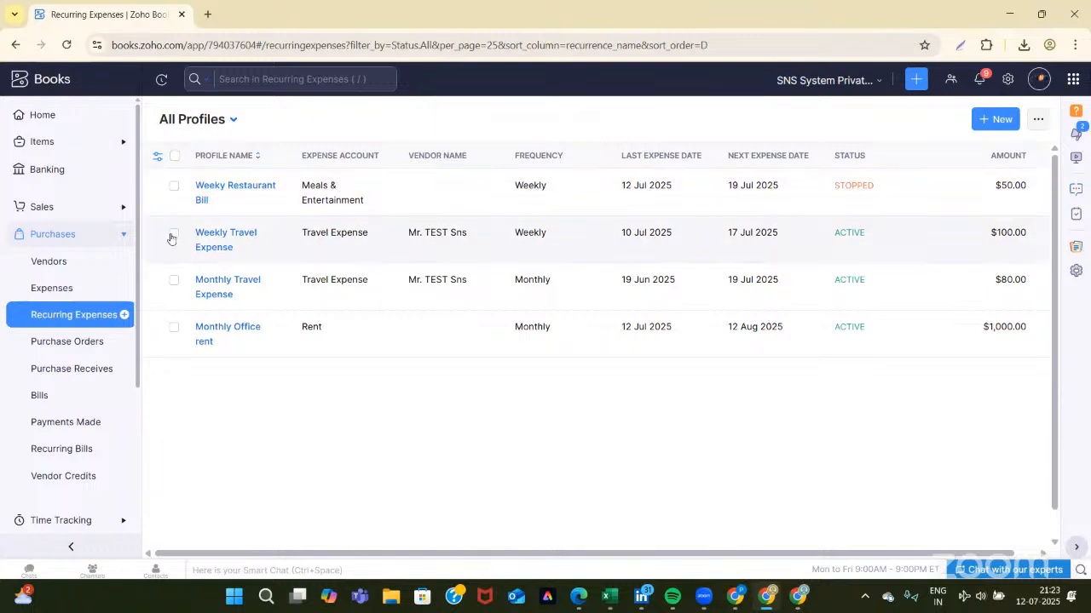
{"action": "left_click", "coordinate": [174, 188]}
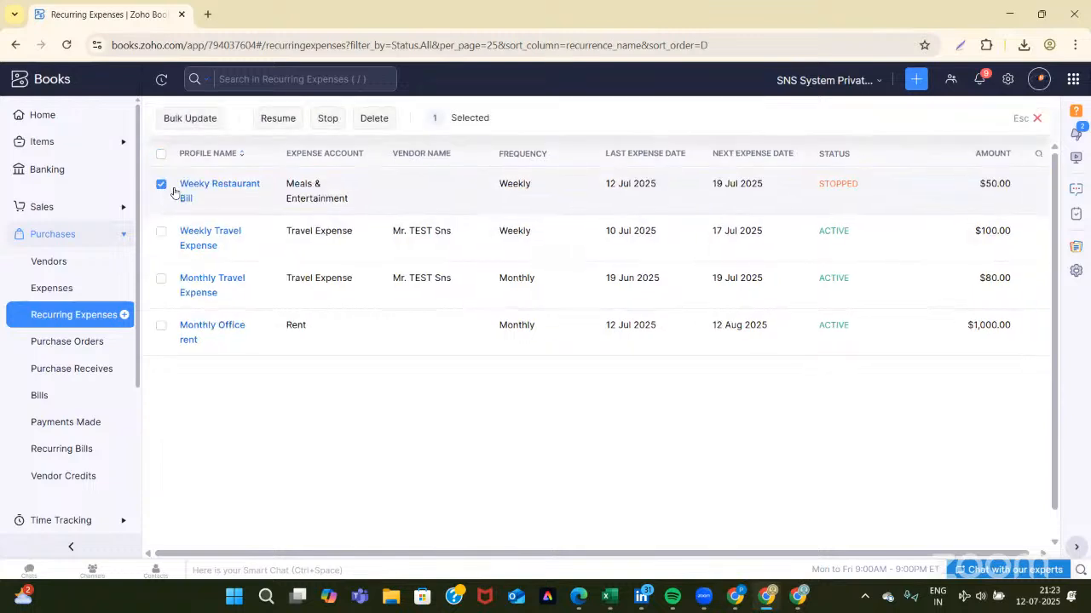
{"action": "left_click", "coordinate": [289, 119]}
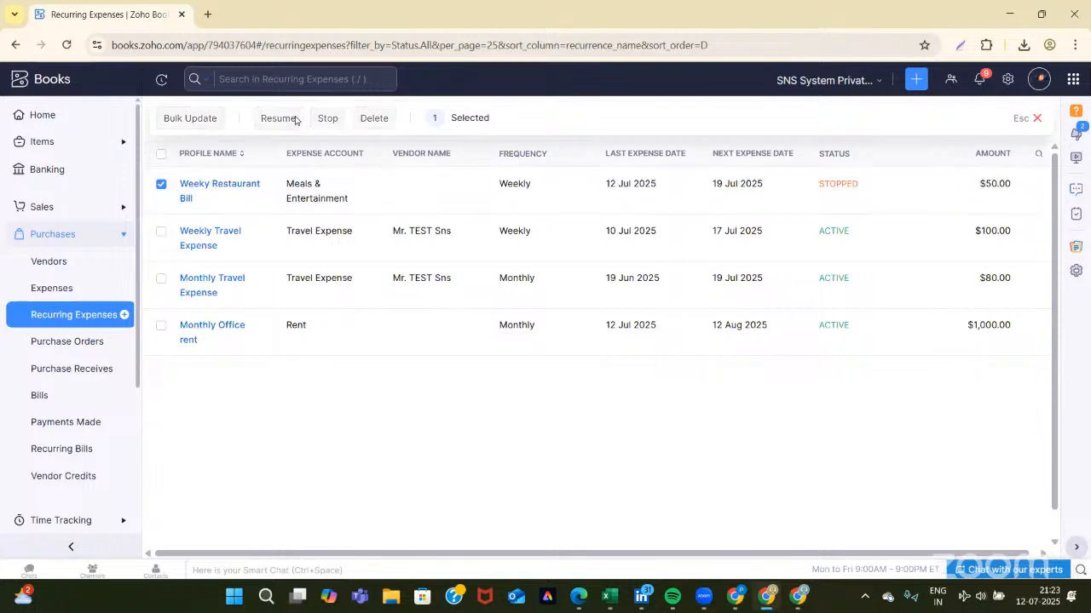
{"action": "left_click", "coordinate": [173, 236]}
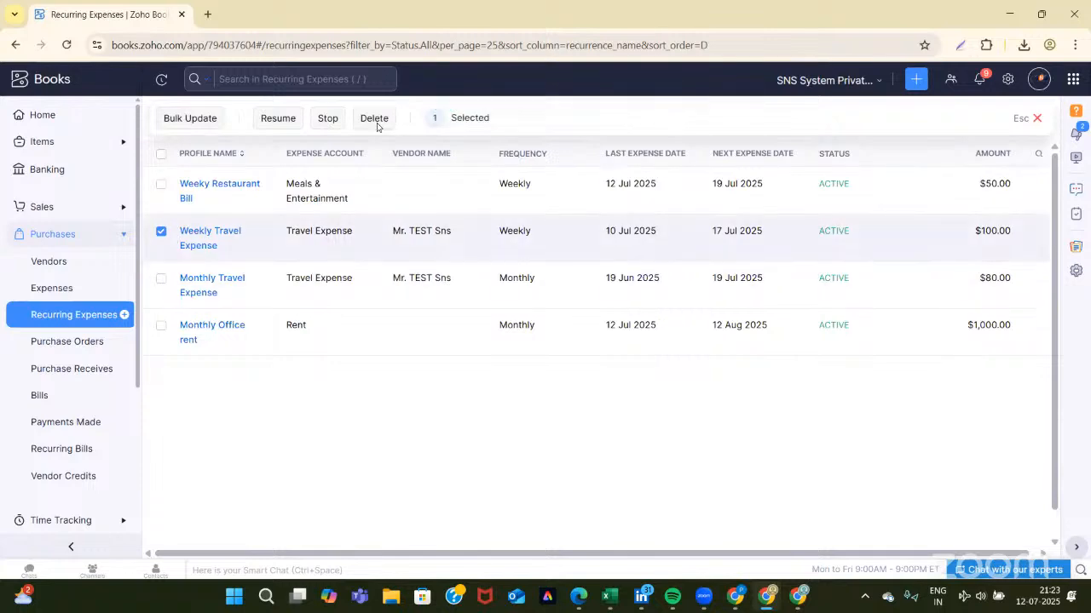
Delete the Weekly Travel Expense profile and confirm the permanent deletion
{"action": "left_click", "coordinate": [375, 121]}
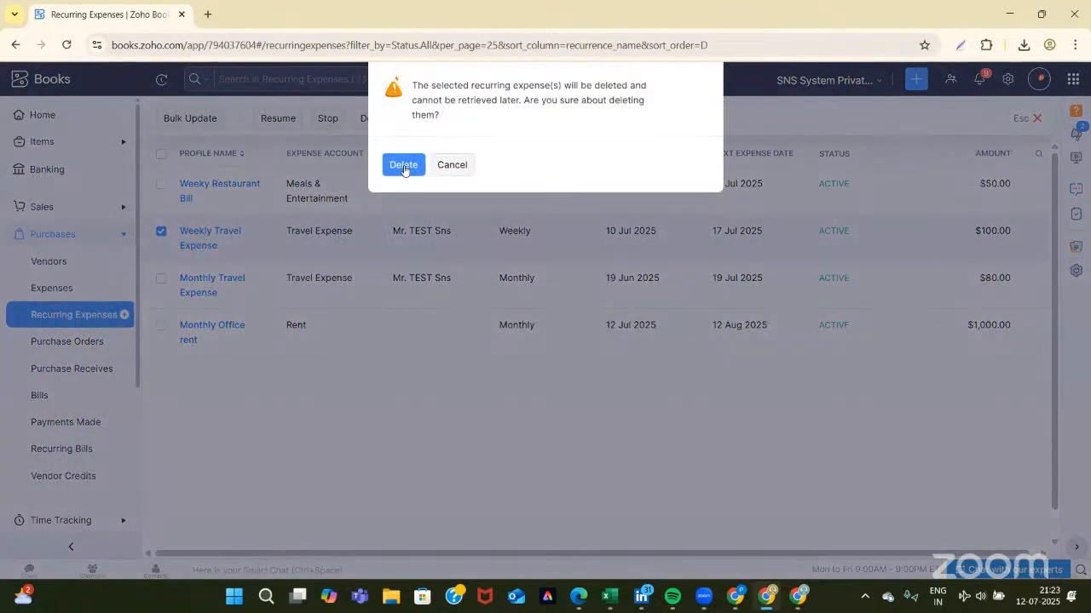
{"action": "left_click", "coordinate": [403, 167]}
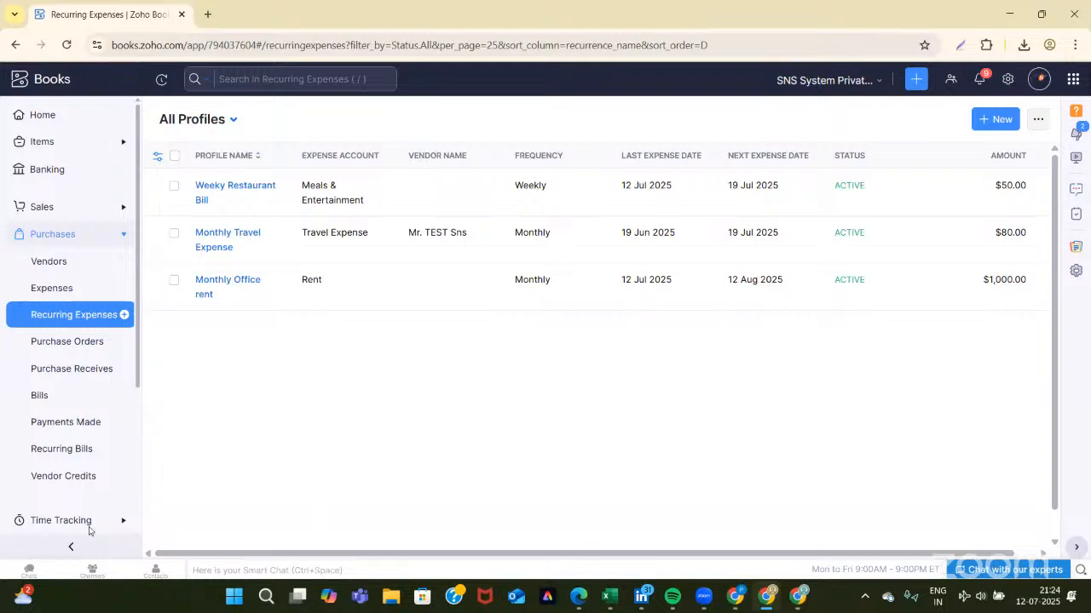
{"action": "scroll", "coordinate": [27, 372], "scroll_direction": "down", "scroll_amount": 3}
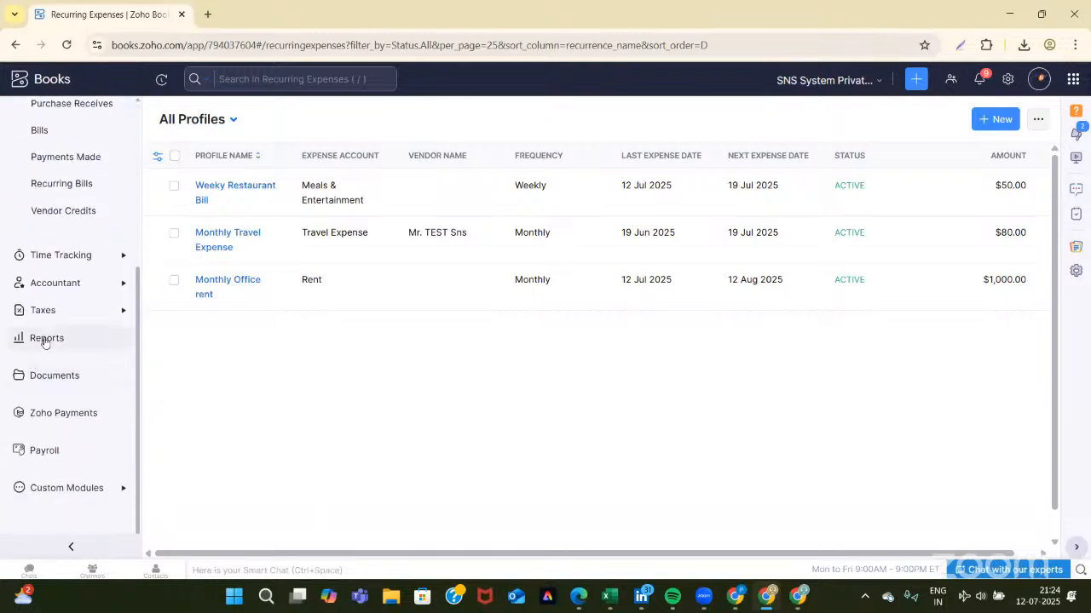
Open the 2025 Profit and Loss report and check its Meals and Entertainment transactions
{"action": "left_click", "coordinate": [44, 339]}
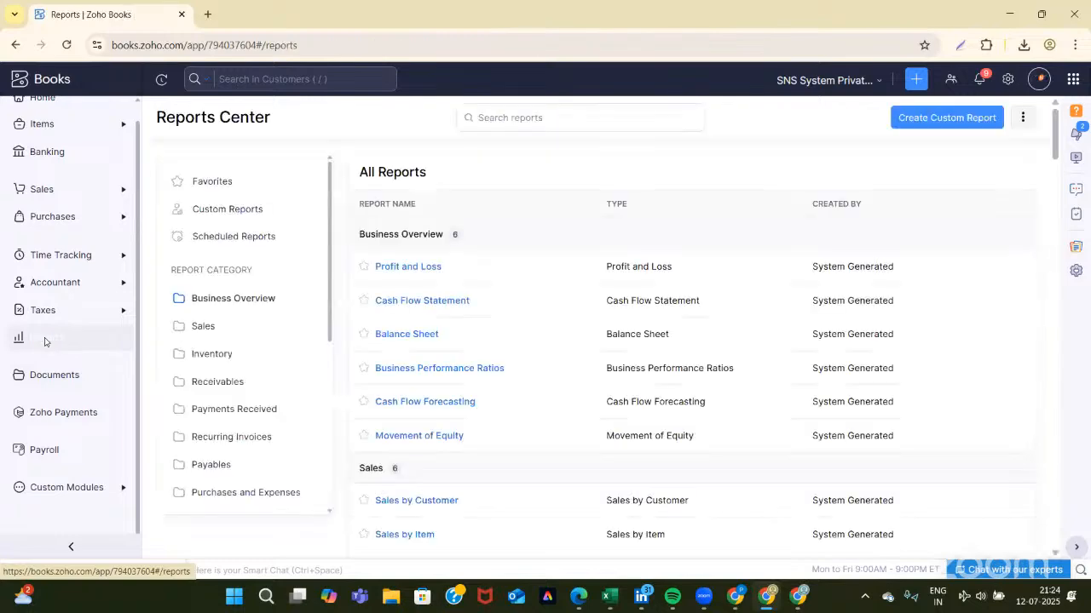
{"action": "left_click", "coordinate": [360, 266]}
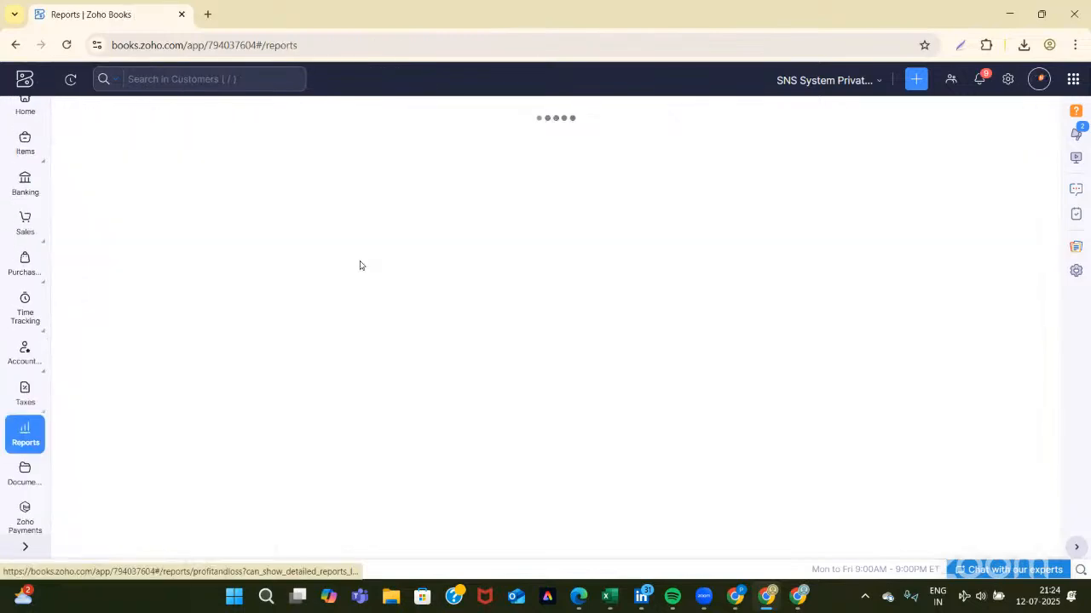
{"action": "scroll", "coordinate": [457, 423], "scroll_direction": "down", "scroll_amount": 3}
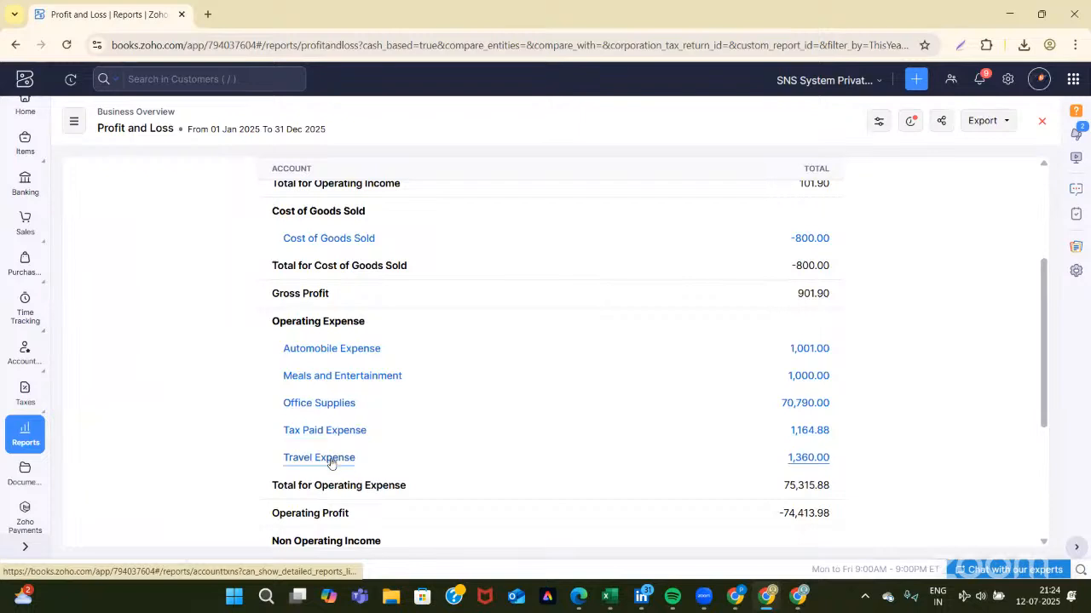
{"action": "left_click", "coordinate": [382, 376]}
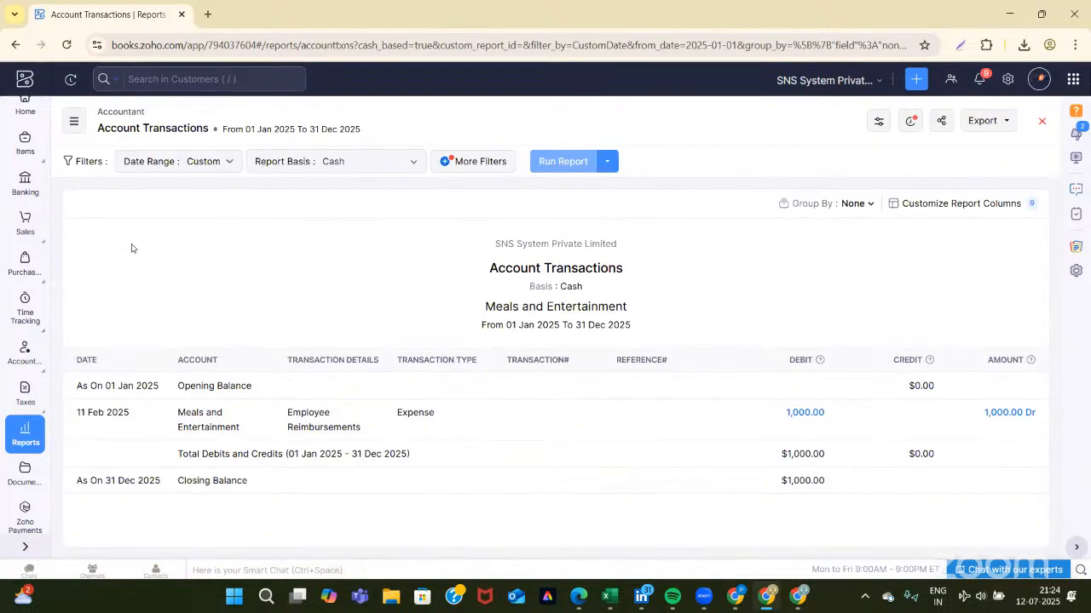
{"action": "left_click", "coordinate": [15, 45]}
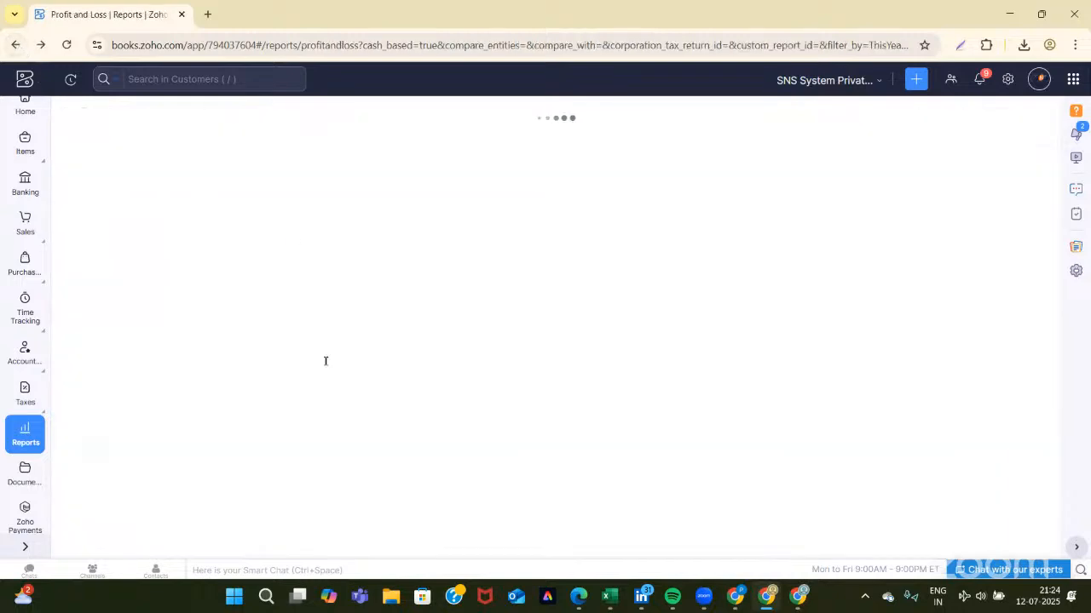
{"action": "scroll", "coordinate": [327, 362], "scroll_direction": "down", "scroll_amount": 10}
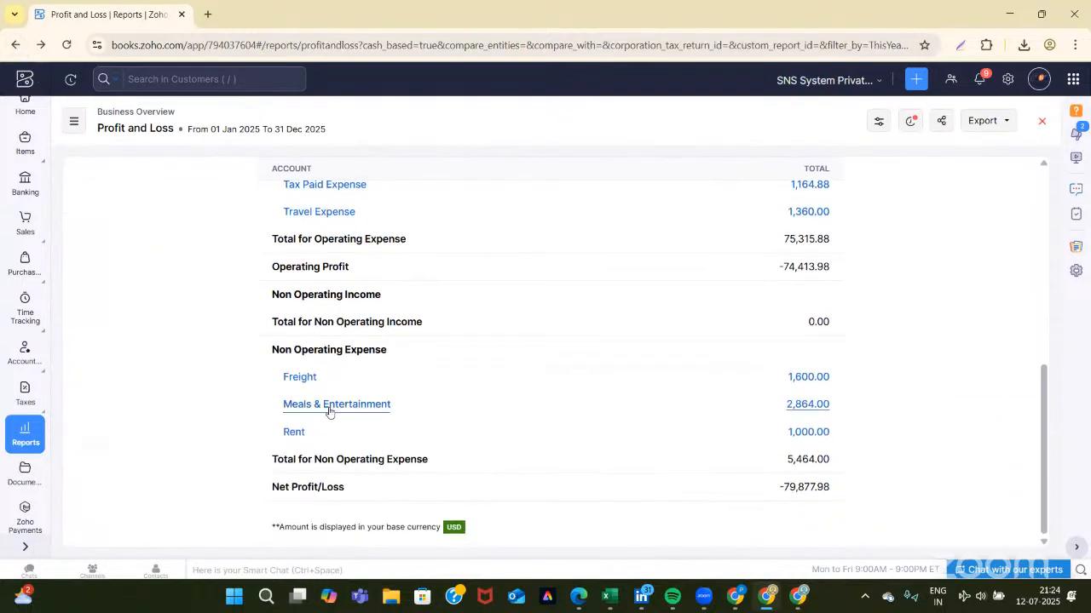
Review the $2,864.00 Meals & Entertainment transactions, then open the Vendor Credits list
{"action": "left_click", "coordinate": [337, 406]}
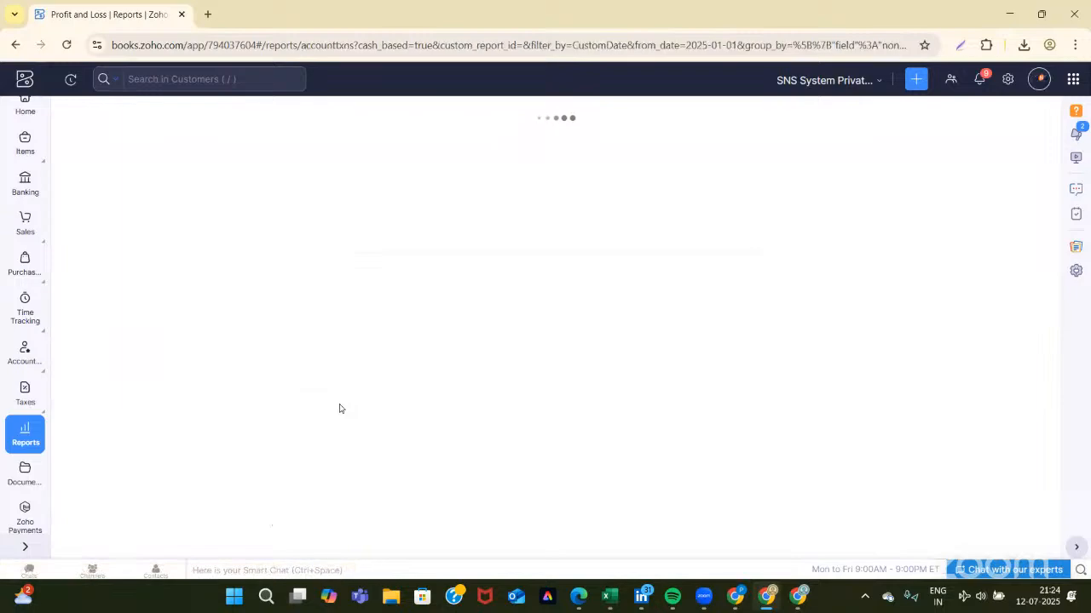
{"action": "scroll", "coordinate": [365, 469], "scroll_direction": "down", "scroll_amount": 3}
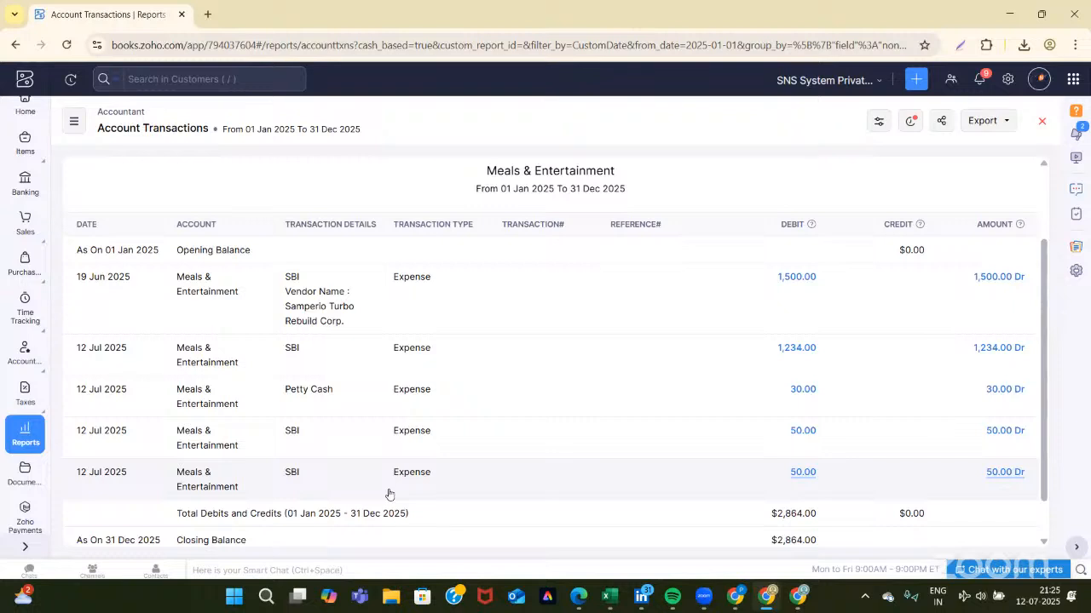
{"action": "mouse_move", "coordinate": [25, 262]}
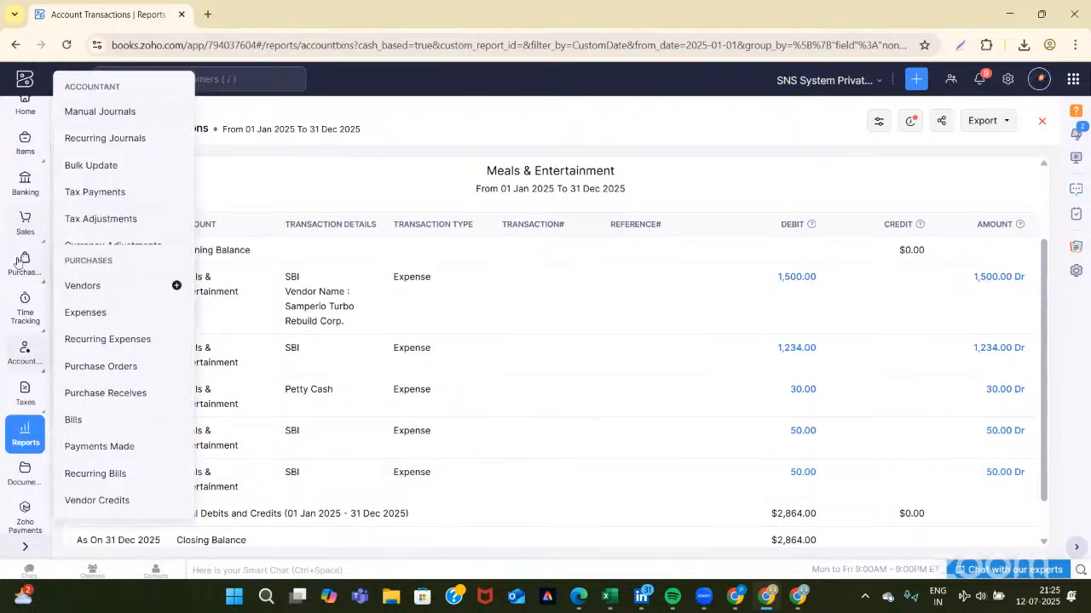
{"action": "left_click", "coordinate": [90, 501]}
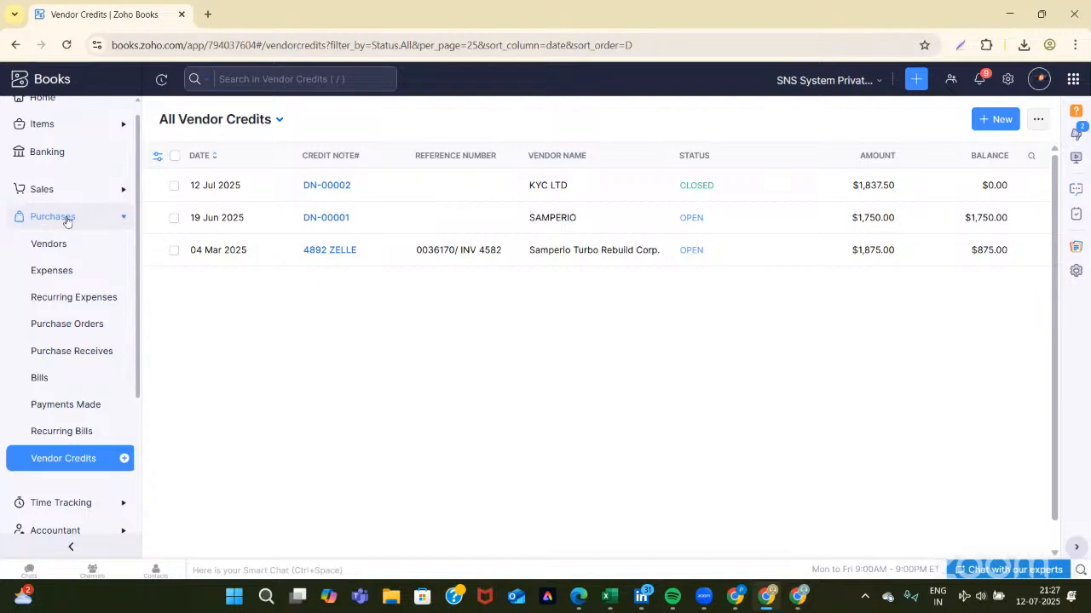
Start a new vendor credit for REM BEAUTY LTD with the fuel injector item
{"action": "left_click", "coordinate": [124, 460]}
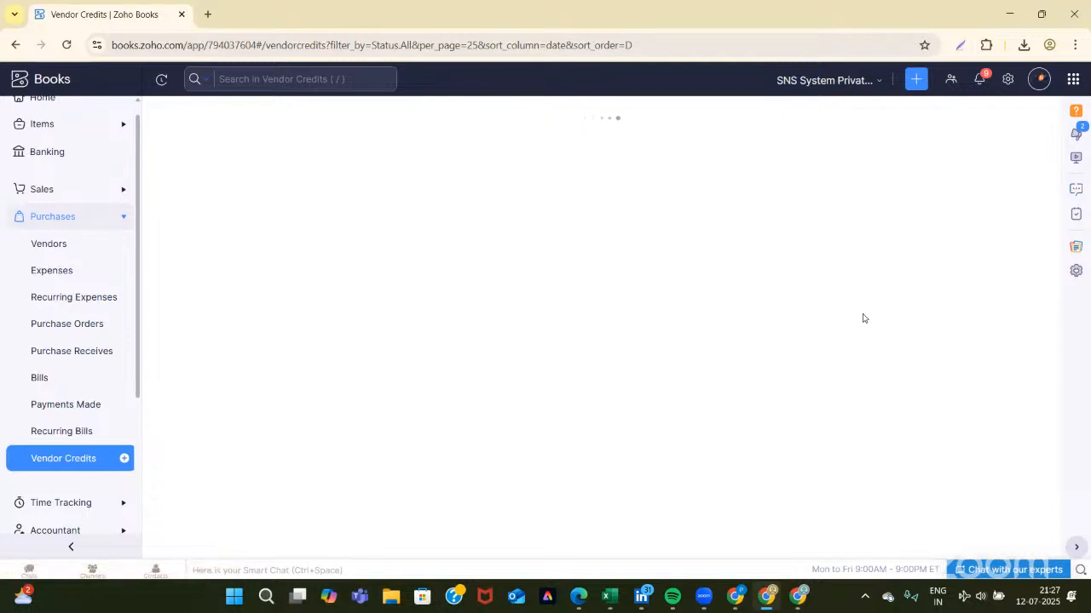
{"action": "left_click", "coordinate": [362, 176]}
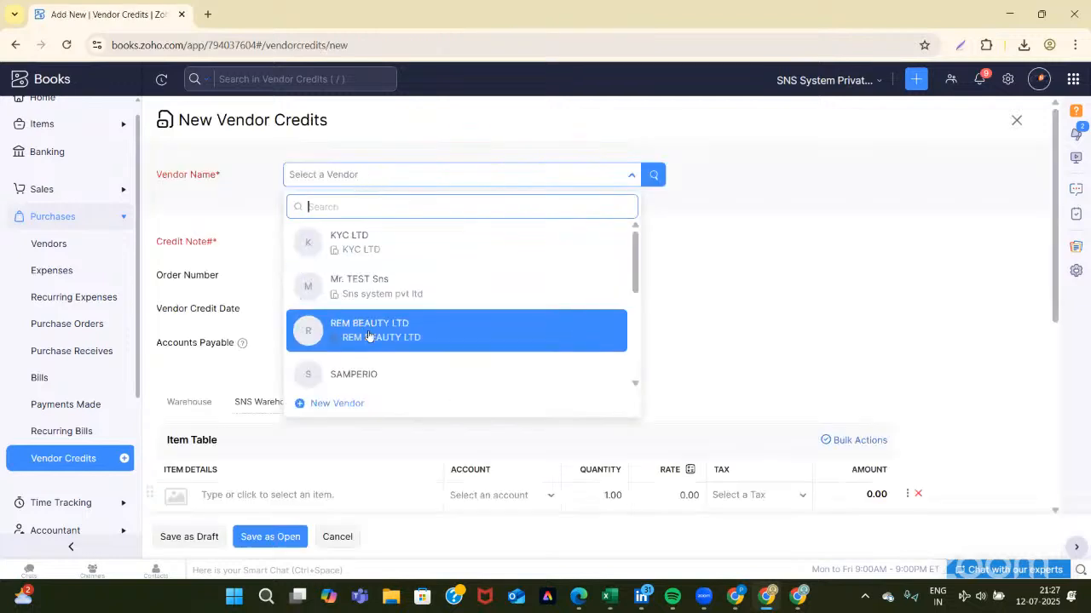
{"action": "left_click", "coordinate": [366, 328]}
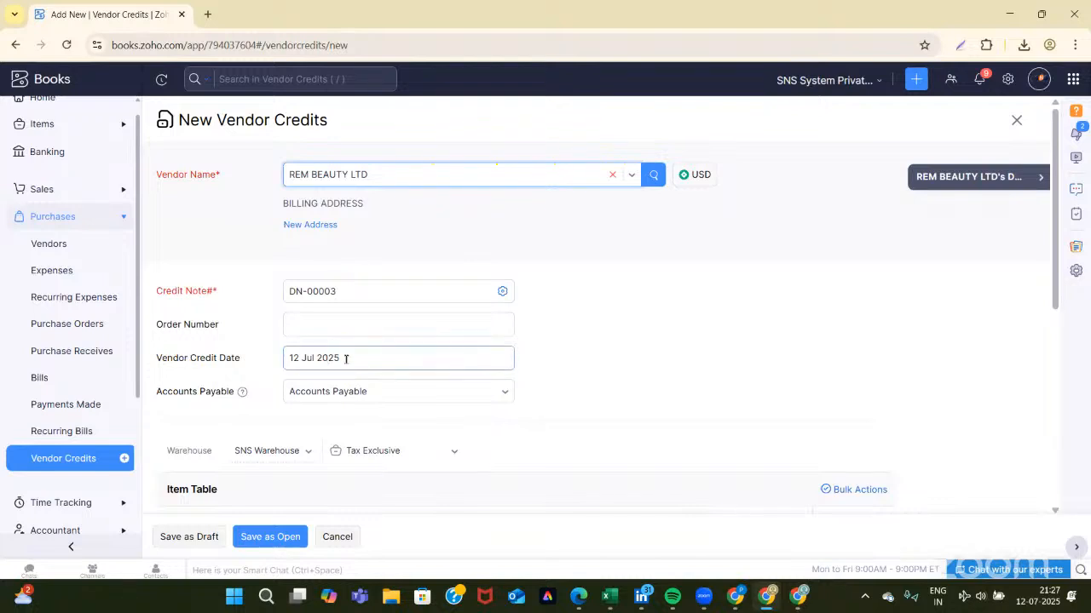
{"action": "scroll", "coordinate": [345, 359], "scroll_direction": "down", "scroll_amount": 2}
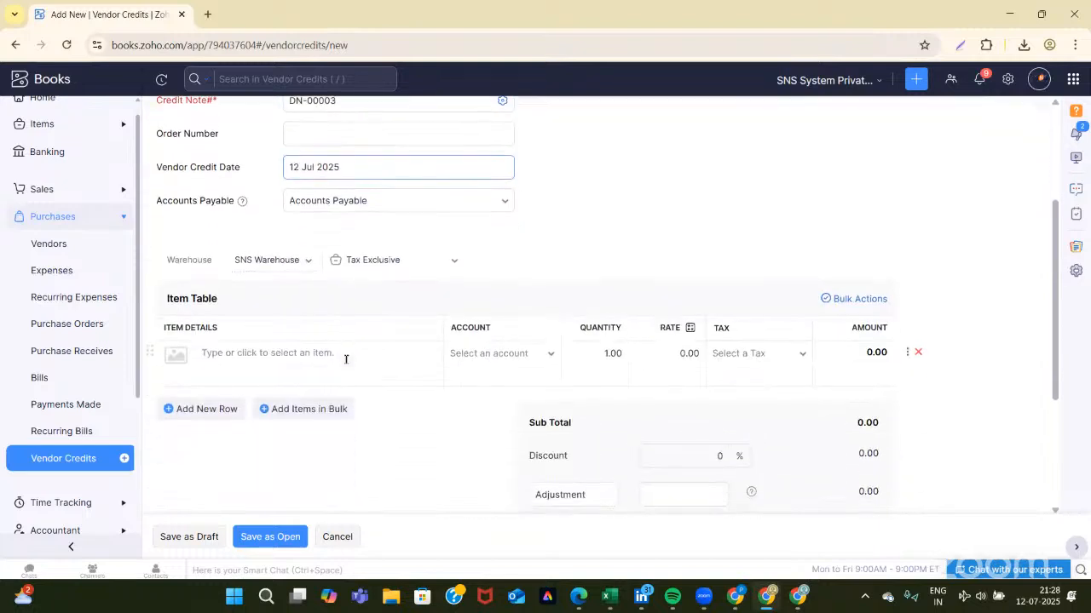
{"action": "left_click", "coordinate": [261, 348]}
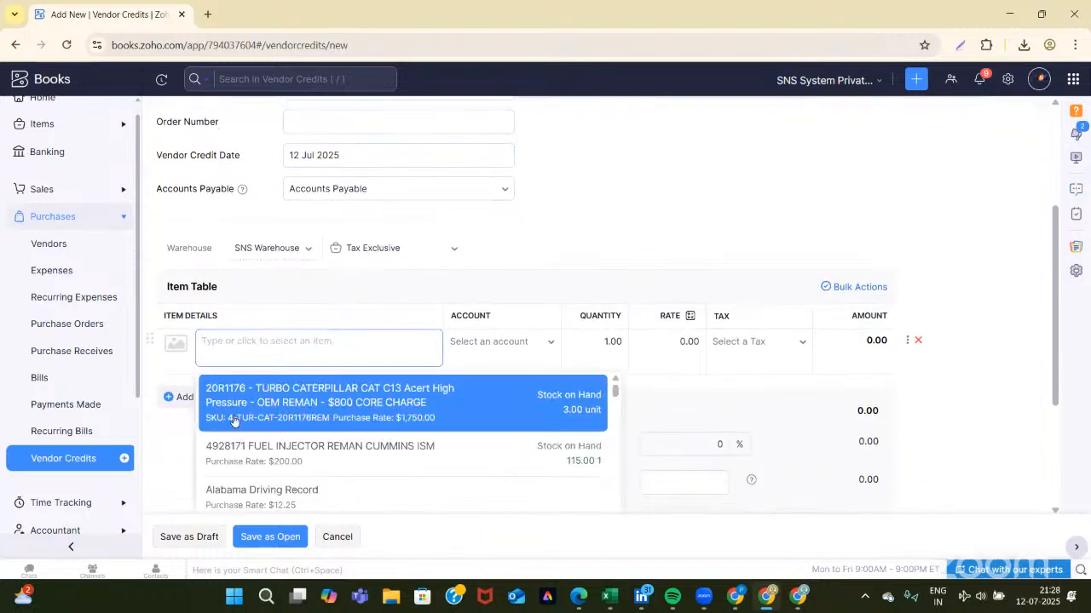
{"action": "left_click", "coordinate": [280, 455]}
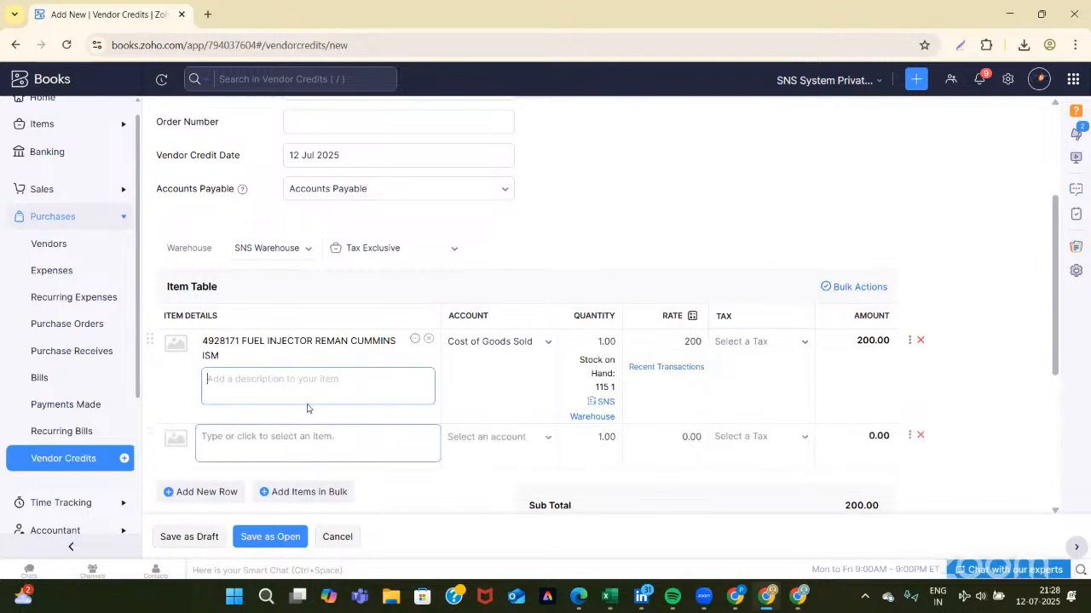
Set the fuel injector row to quantity 4, rate 500, tax VAT [5%]
{"action": "left_click", "coordinate": [610, 341]}
{"action": "key", "text": "BackSpace"}
{"action": "key", "text": "BackSpace"}
{"action": "key", "text": "BackSpace"}
{"action": "key", "text": "BackSpace"}
{"action": "key", "text": "BackSpace"}
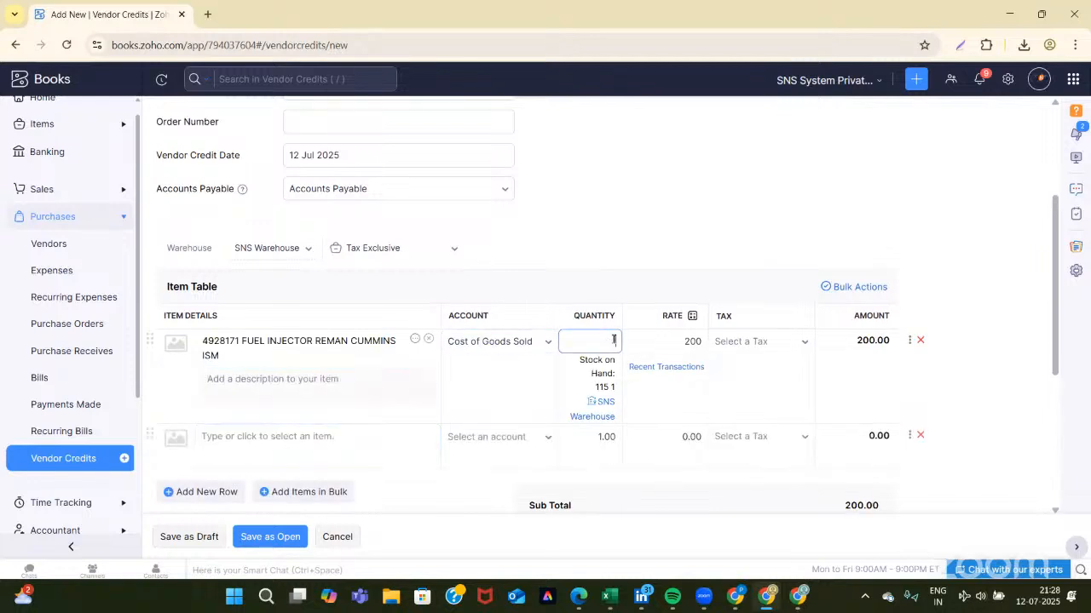
{"action": "type", "text": "4"}
{"action": "left_click", "coordinate": [700, 341]}
{"action": "key", "text": "BackSpace"}
{"action": "key", "text": "BackSpace"}
{"action": "key", "text": "BackSpace"}
{"action": "type", "text": "500"}
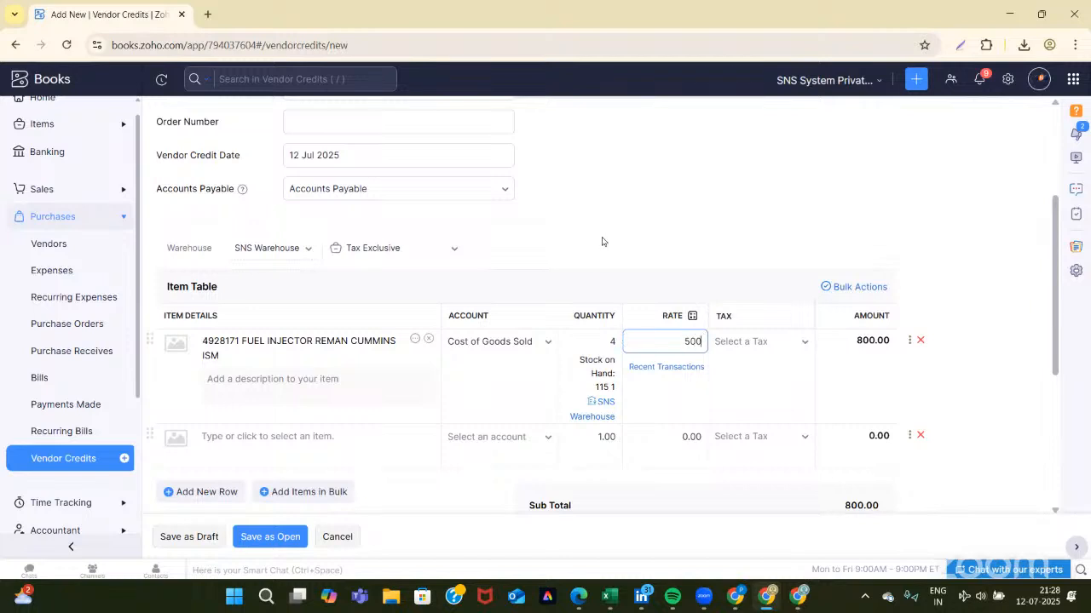
{"action": "left_click", "coordinate": [762, 341]}
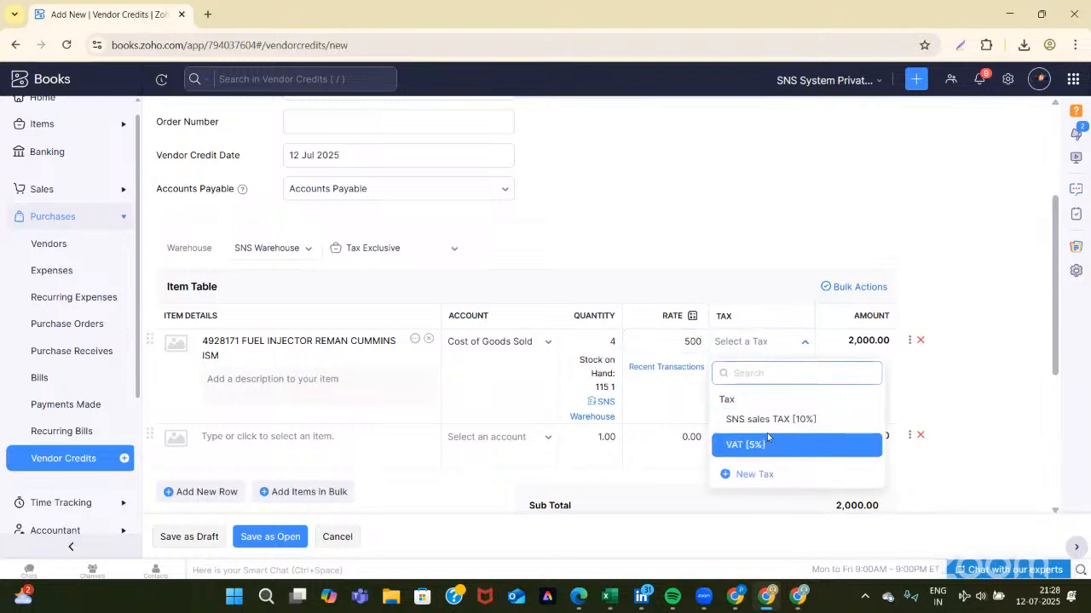
{"action": "left_click", "coordinate": [769, 445]}
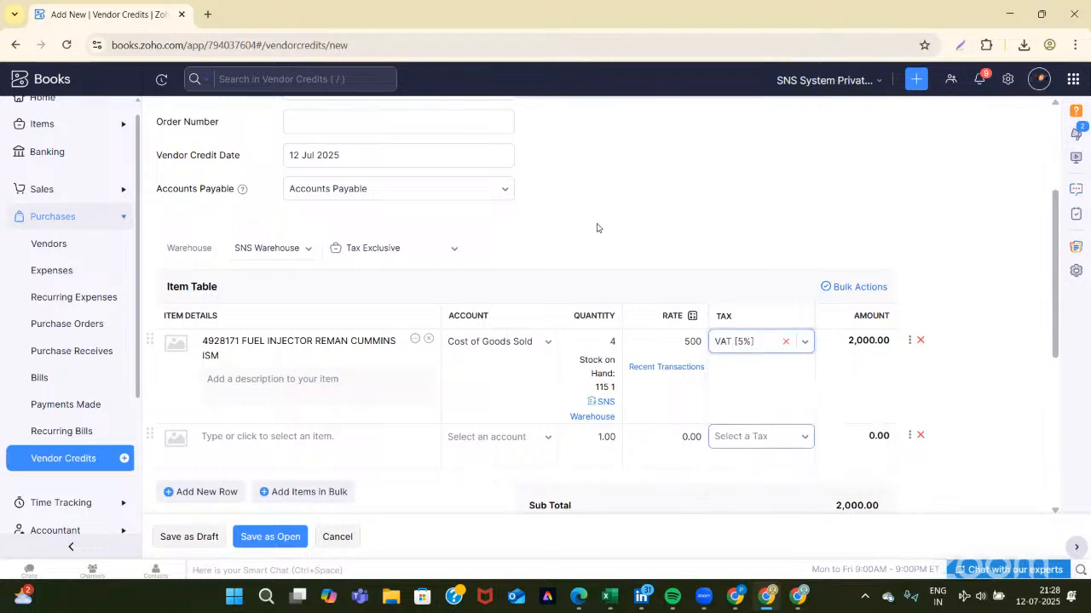
Save the 2,100.00 vendor credit as open
{"action": "scroll", "coordinate": [599, 397], "scroll_direction": "down", "scroll_amount": 3}
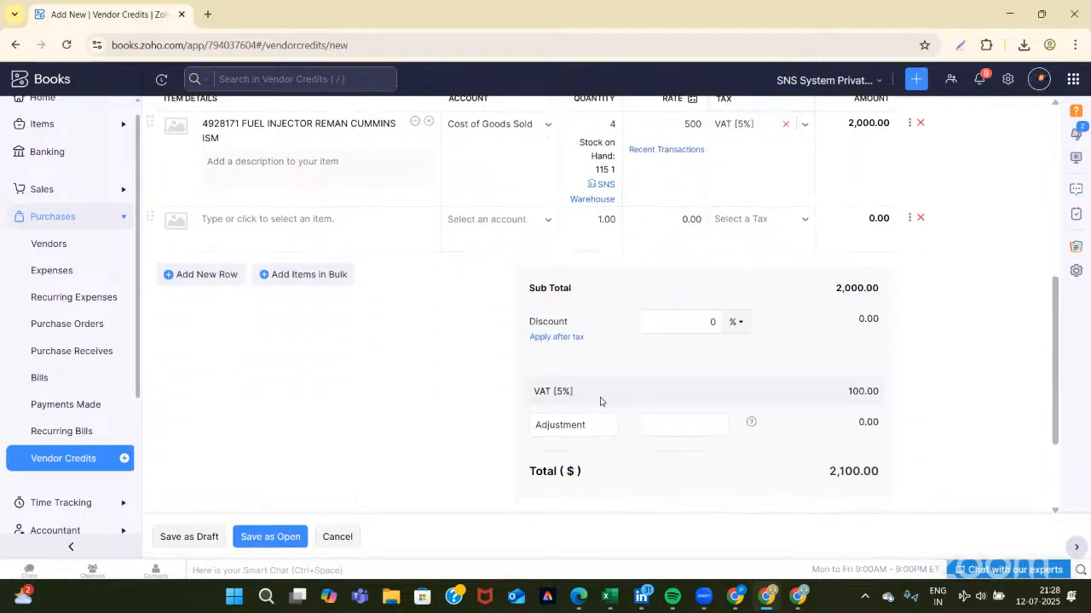
{"action": "scroll", "coordinate": [599, 401], "scroll_direction": "down", "scroll_amount": 2}
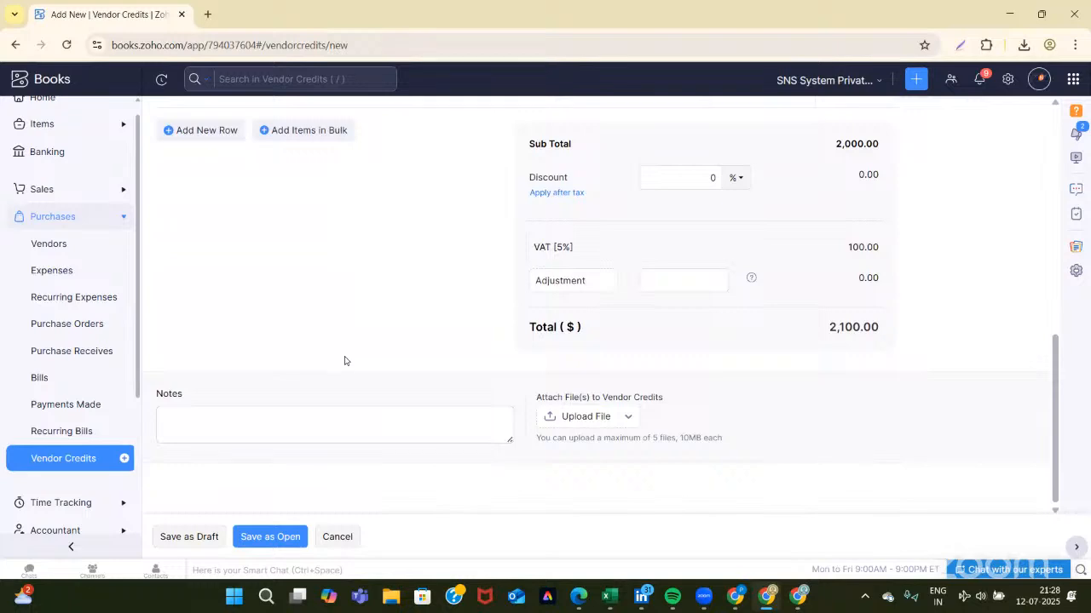
{"action": "scroll", "coordinate": [344, 360], "scroll_direction": "up", "scroll_amount": 2}
{"action": "scroll", "coordinate": [344, 361], "scroll_direction": "down", "scroll_amount": 2}
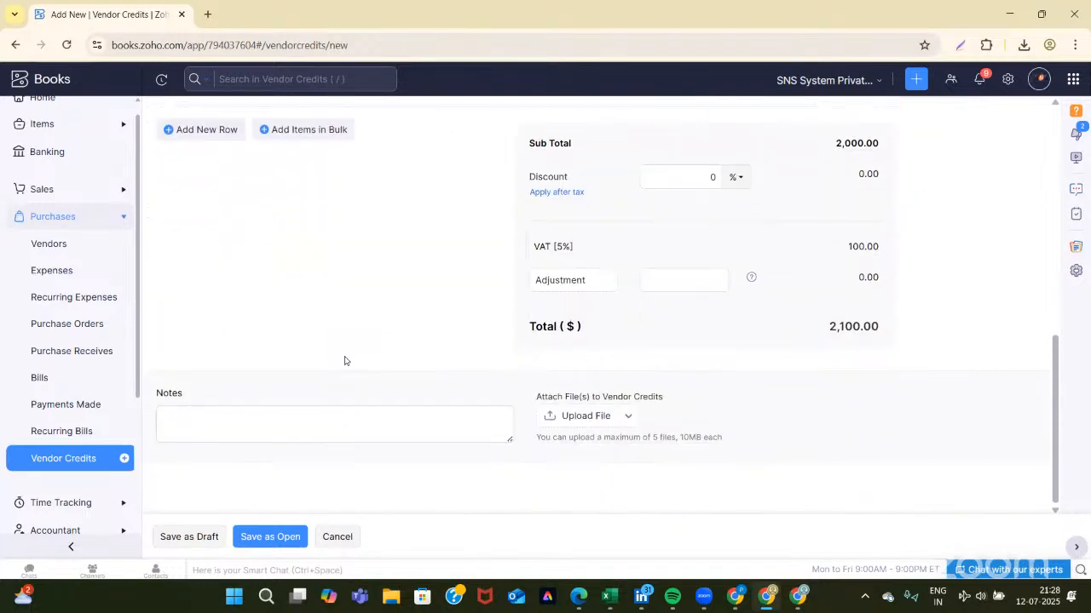
{"action": "scroll", "coordinate": [344, 360], "scroll_direction": "up", "scroll_amount": 2}
{"action": "scroll", "coordinate": [253, 414], "scroll_direction": "down", "scroll_amount": 2}
{"action": "left_click", "coordinate": [179, 455]}
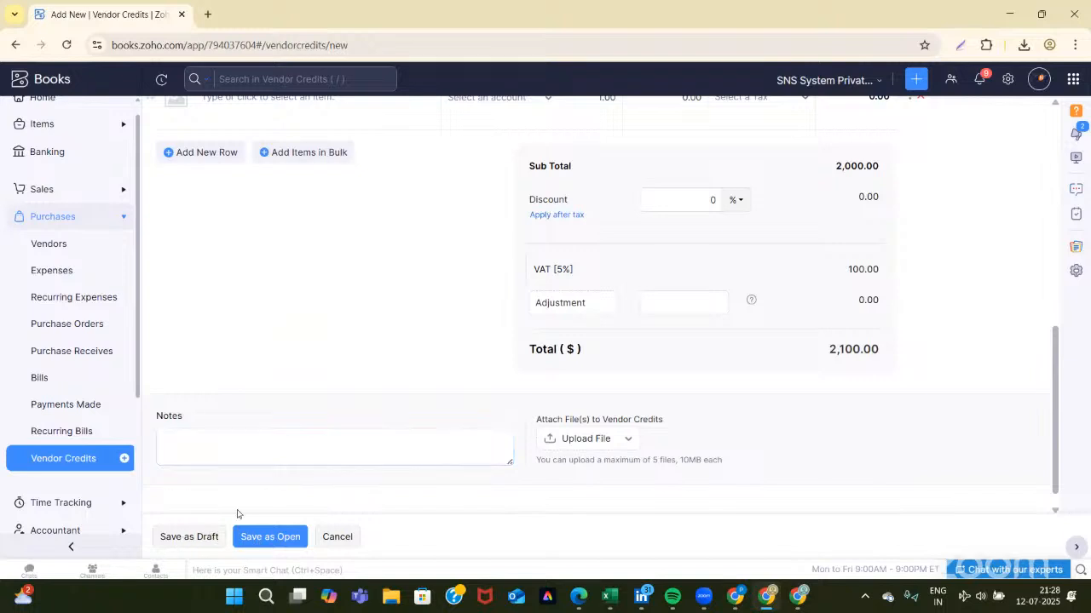
{"action": "left_click", "coordinate": [275, 539]}
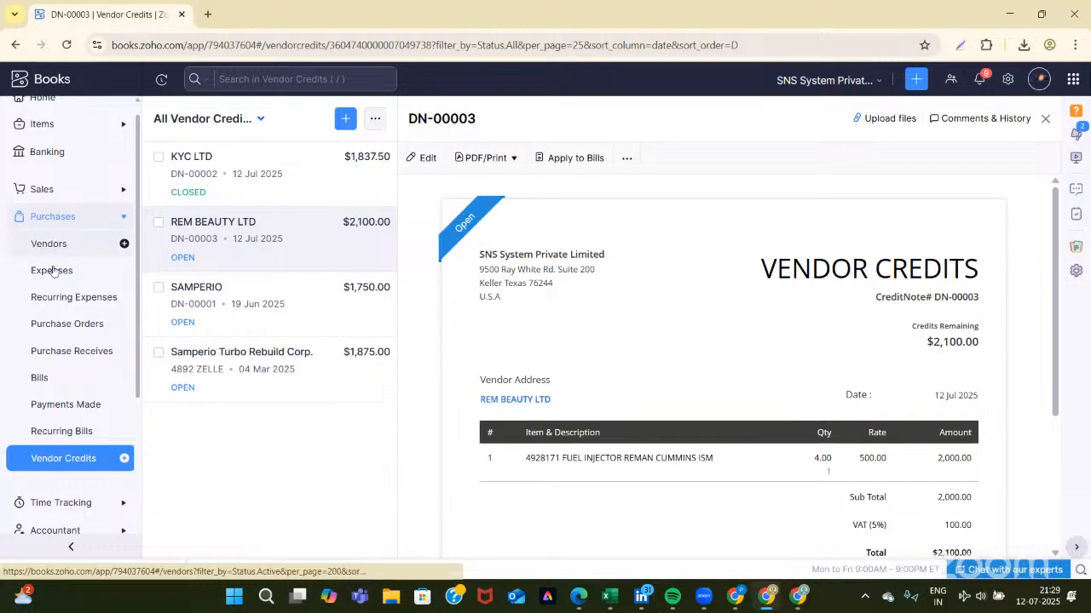
After reviewing saved credit DN-00003, go to the All Bills list
{"action": "left_click", "coordinate": [42, 378]}
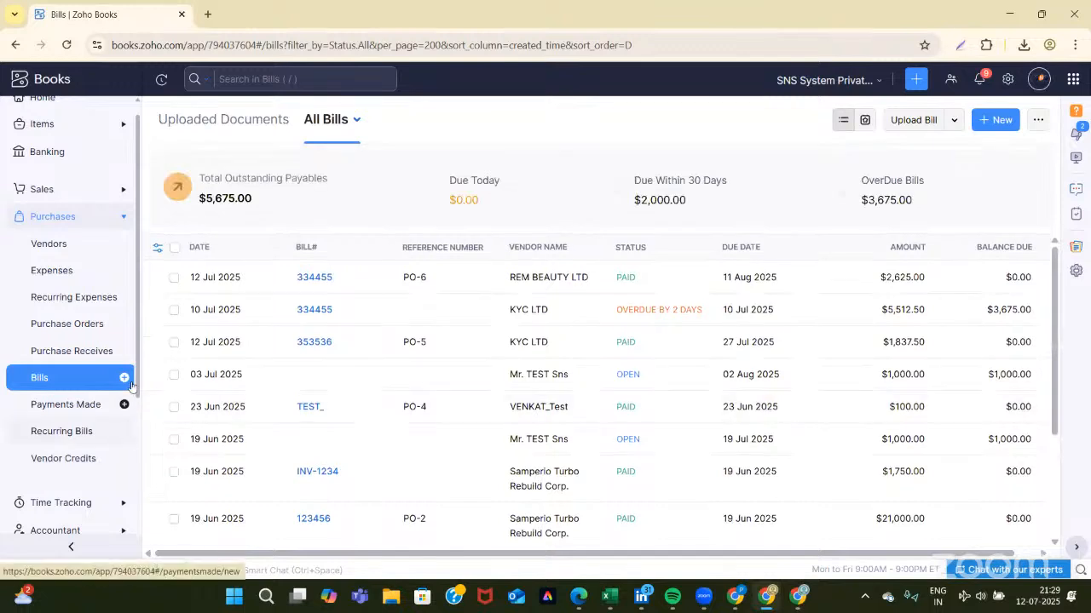
Start a bill for REM BEAUTY LTD numbered 112233, dated 12 Jul 2025
{"action": "left_click", "coordinate": [124, 377]}
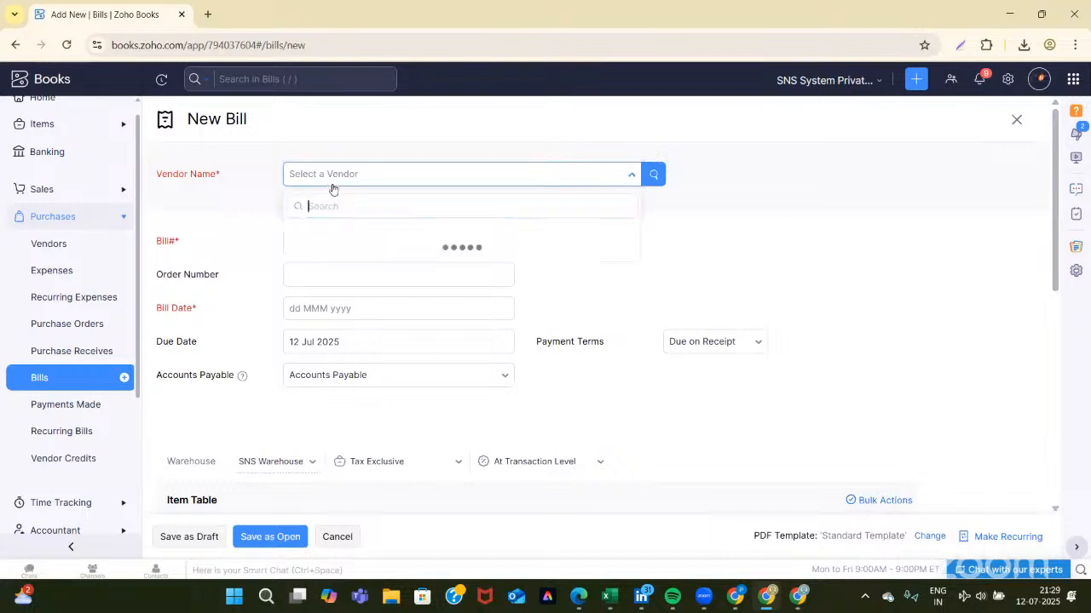
{"action": "left_click", "coordinate": [332, 175]}
{"action": "left_click", "coordinate": [357, 325]}
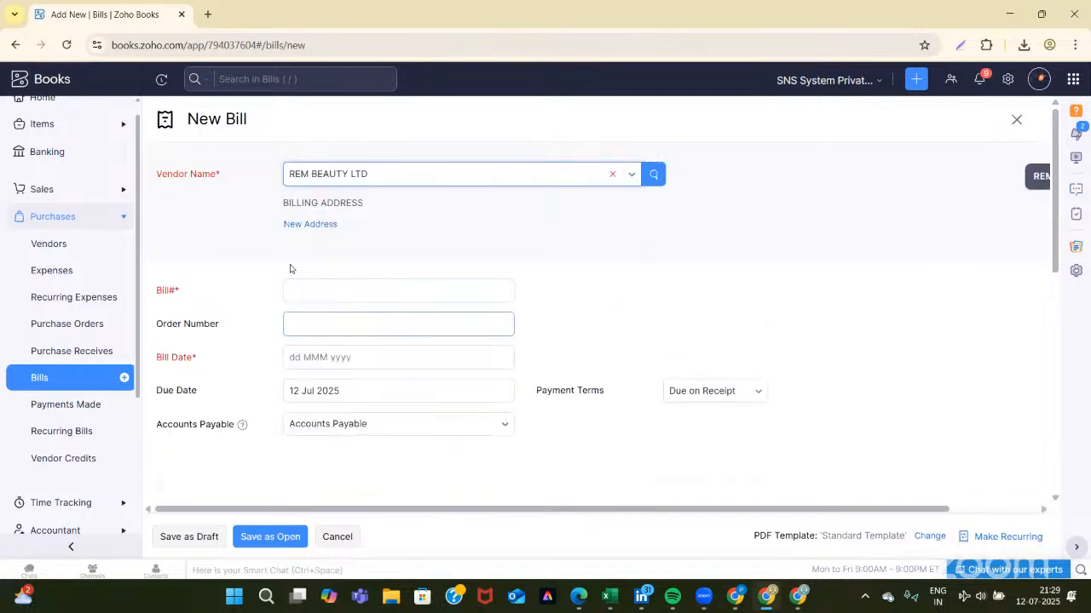
{"action": "left_click", "coordinate": [305, 287]}
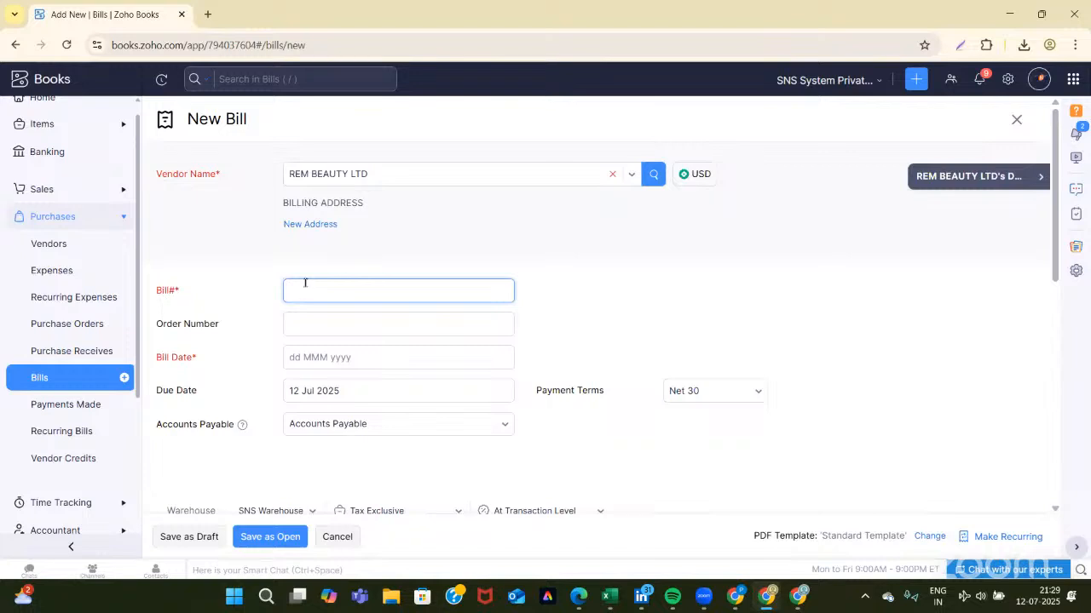
{"action": "type", "text": "112233"}
{"action": "left_click", "coordinate": [322, 358]}
{"action": "left_click", "coordinate": [440, 229]}
Add 16 fuel injectors at 500 with VAT [5%] and save the bill as open
{"action": "scroll", "coordinate": [272, 346], "scroll_direction": "down", "scroll_amount": 2}
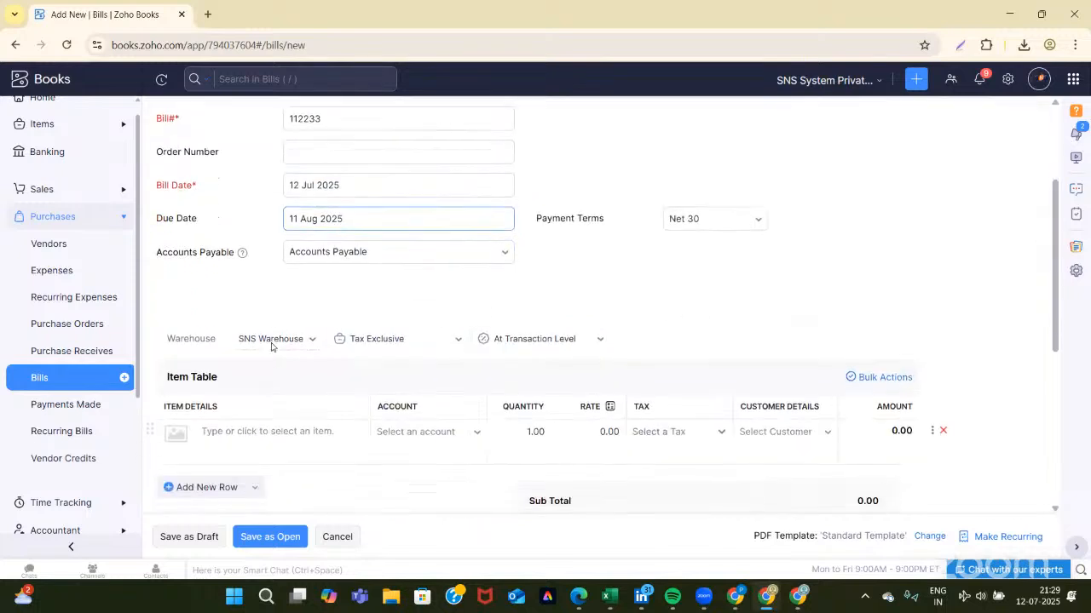
{"action": "left_click", "coordinate": [286, 418]}
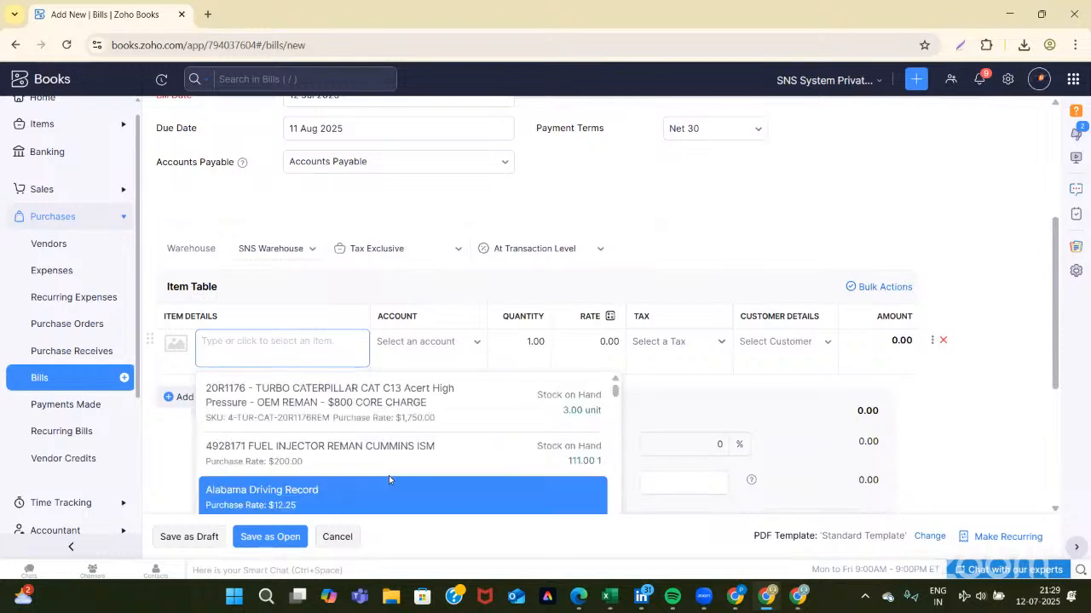
{"action": "left_click", "coordinate": [389, 486]}
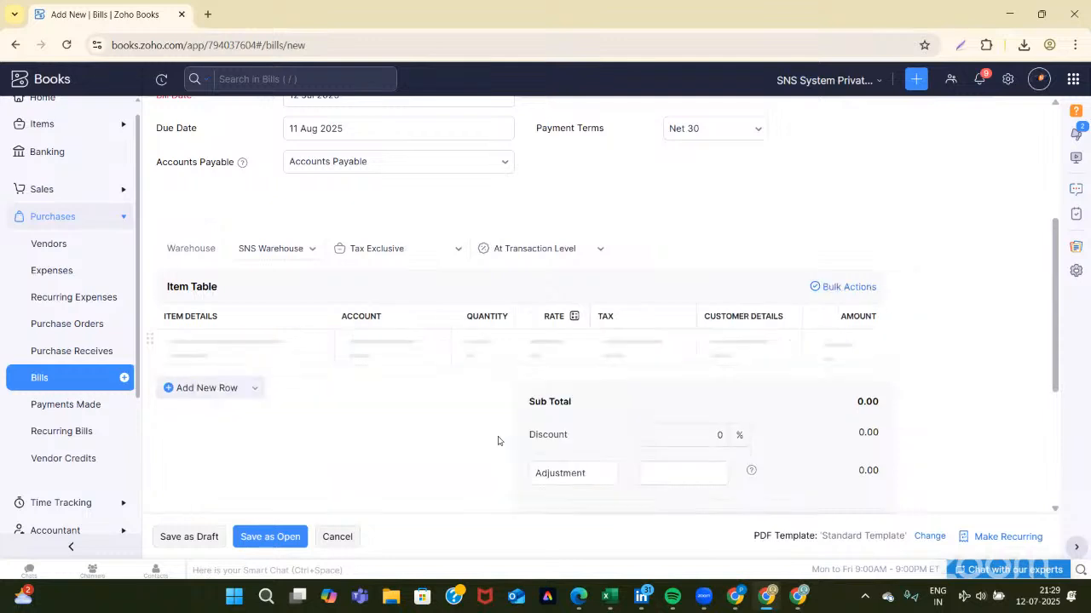
{"action": "left_click", "coordinate": [546, 342]}
{"action": "key", "text": "BackSpace"}
{"action": "key", "text": "BackSpace"}
{"action": "key", "text": "BackSpace"}
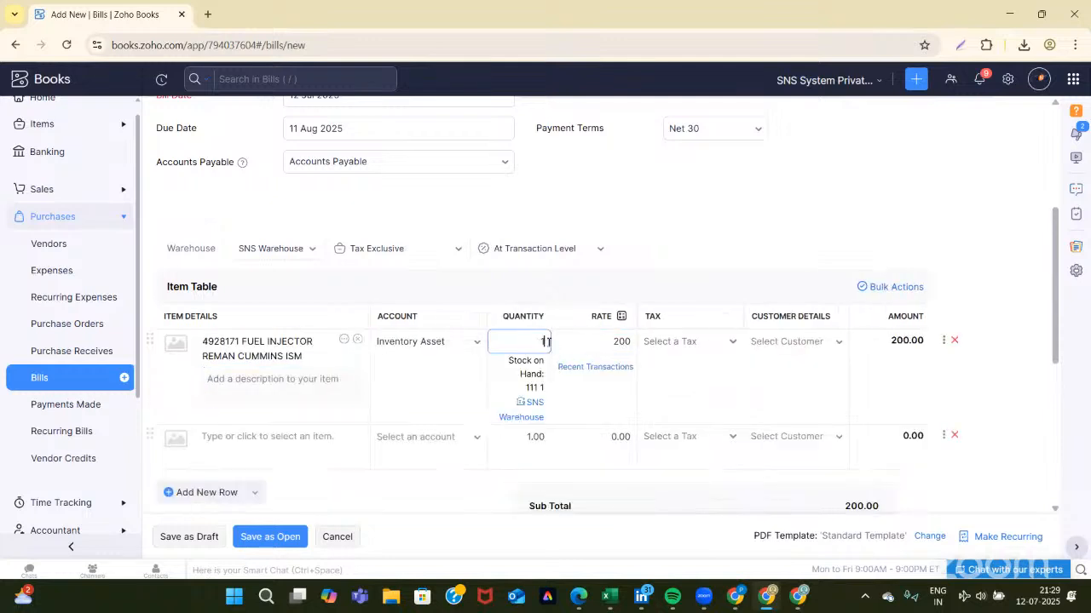
{"action": "type", "text": "6"}
{"action": "left_click", "coordinate": [628, 343]}
{"action": "key", "text": "BackSpace"}
{"action": "key", "text": "BackSpace"}
{"action": "key", "text": "BackSpace"}
{"action": "type", "text": "500"}
{"action": "left_click", "coordinate": [685, 345]}
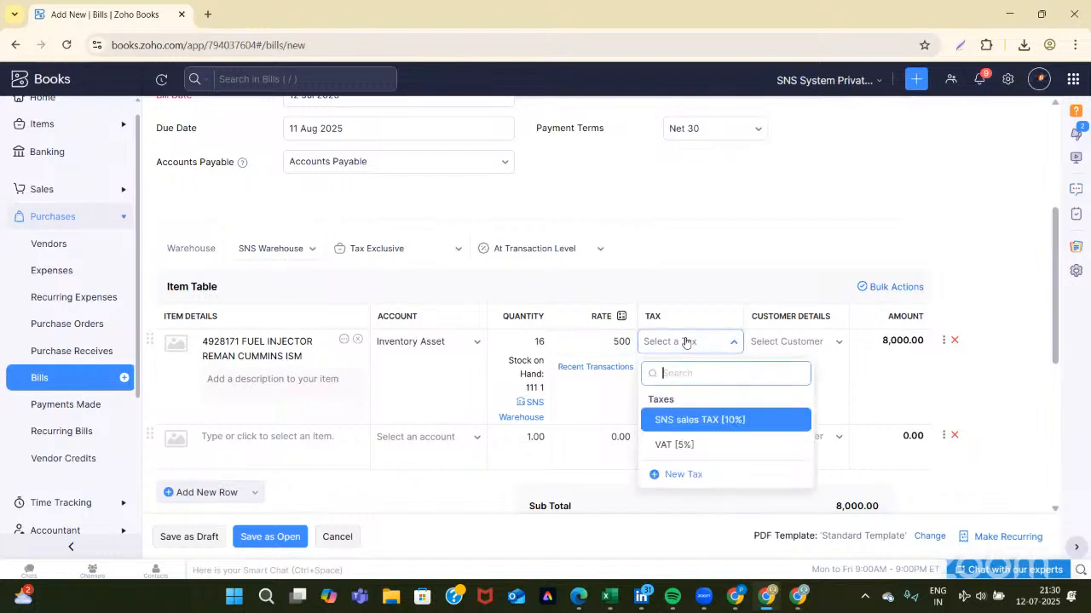
{"action": "left_click", "coordinate": [678, 444]}
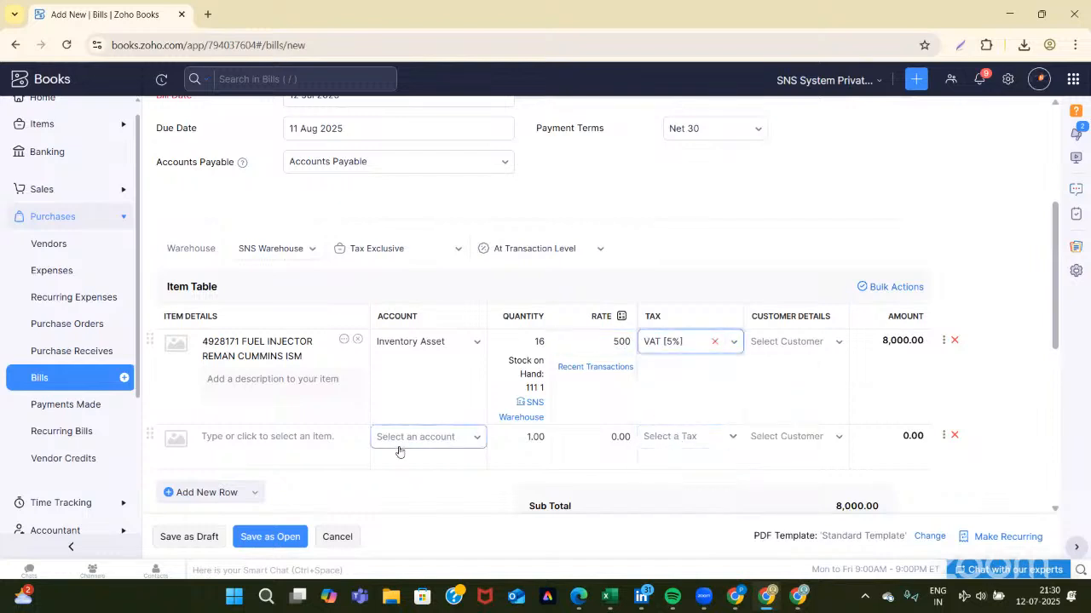
{"action": "scroll", "coordinate": [397, 451], "scroll_direction": "down", "scroll_amount": 10}
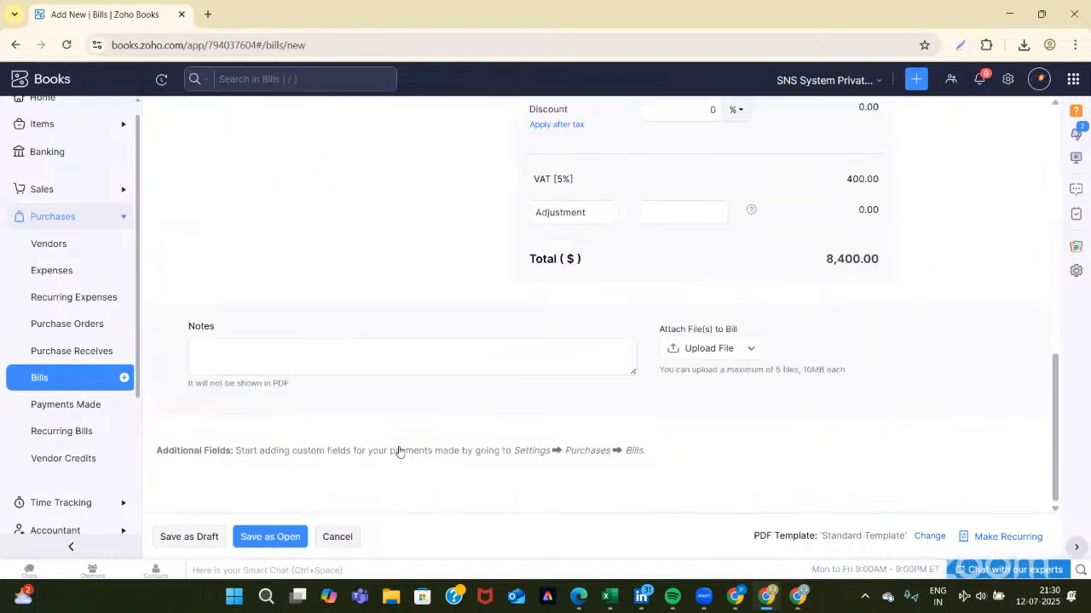
{"action": "left_click", "coordinate": [256, 535]}
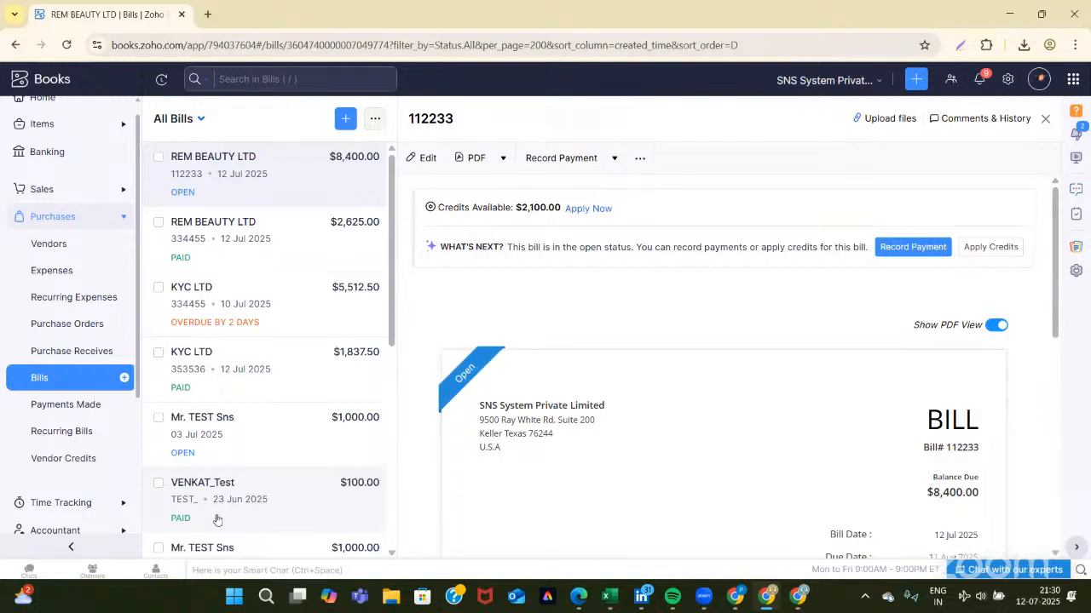
Glance at Vendor Credits, then open bill 112233 from the Bills list
{"action": "left_click", "coordinate": [63, 460]}
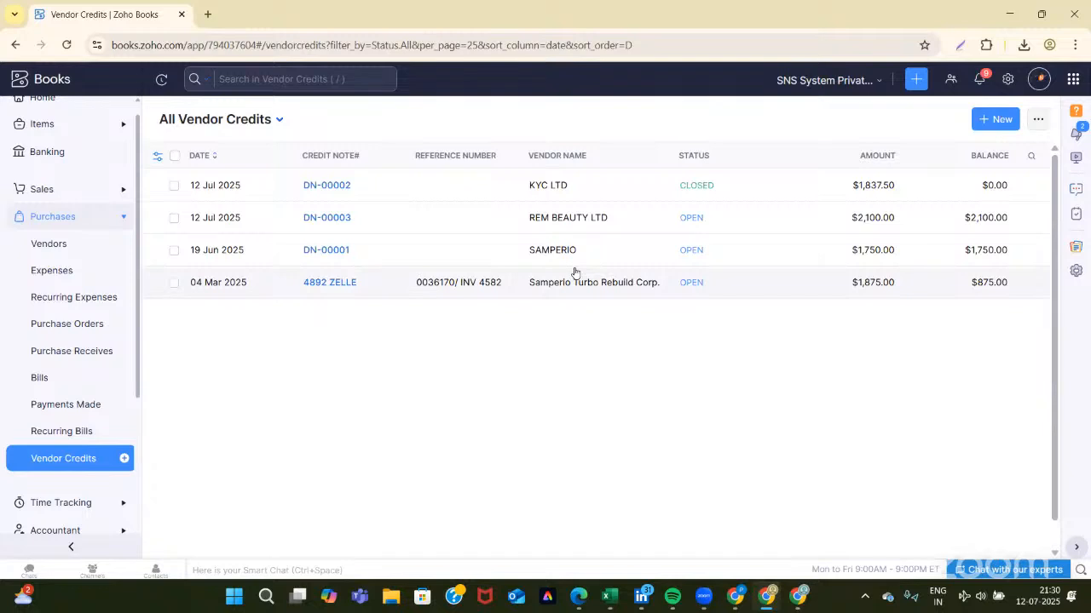
{"action": "left_click", "coordinate": [40, 377]}
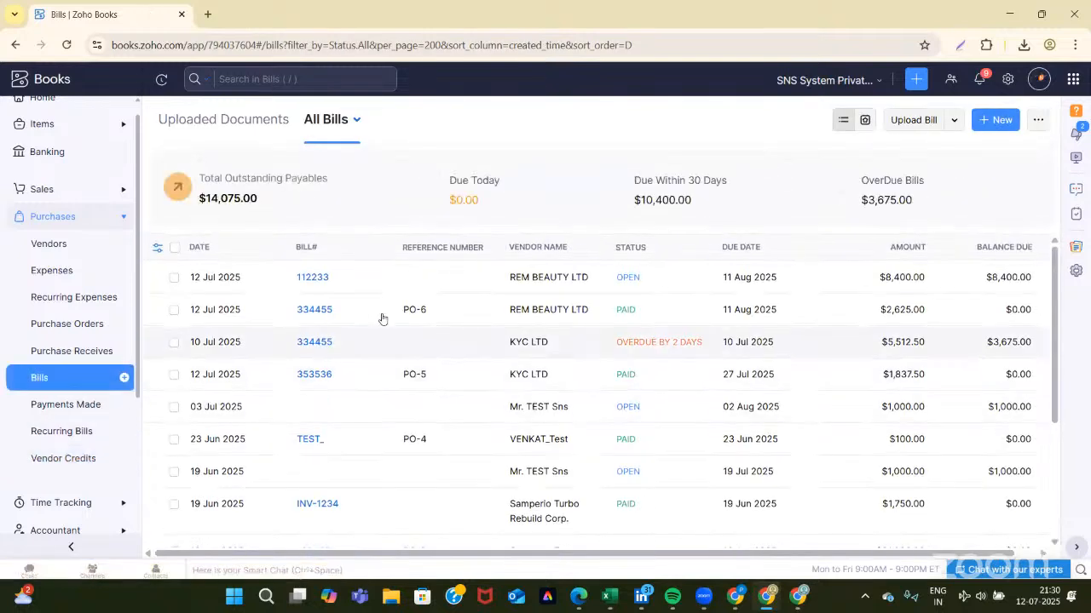
{"action": "left_click", "coordinate": [312, 279]}
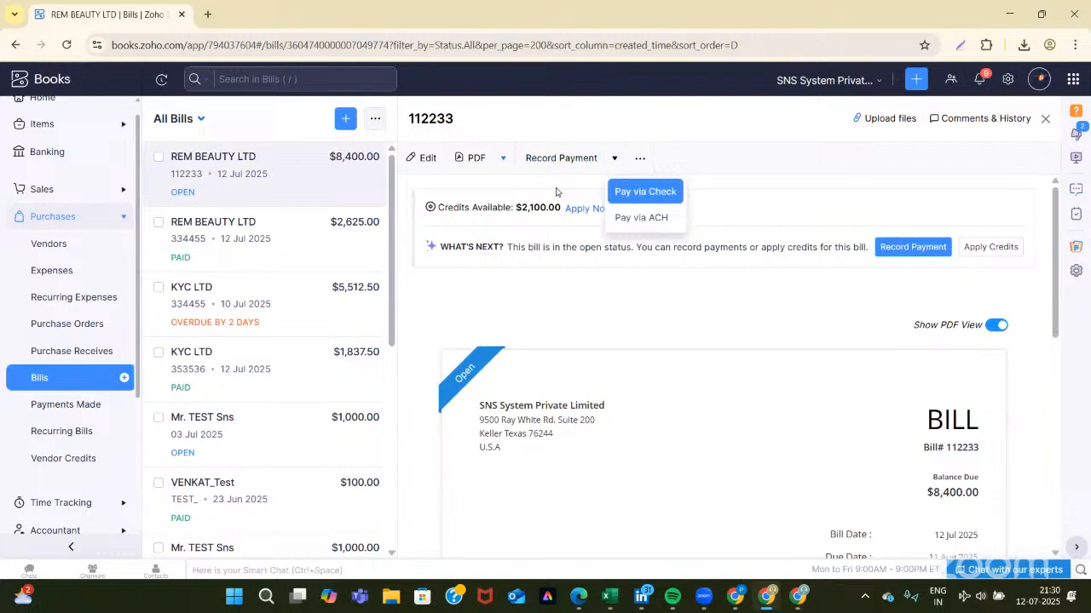
Use Credits to apply 2100 from DN-00003 to bill 112233 and save
{"action": "left_click", "coordinate": [640, 157]}
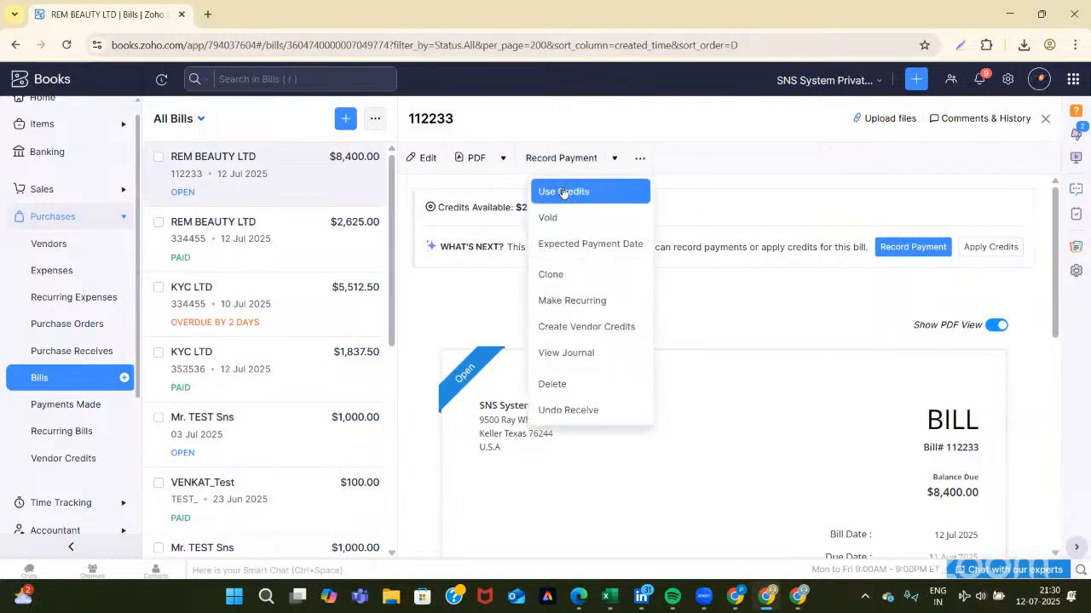
{"action": "left_click", "coordinate": [563, 193]}
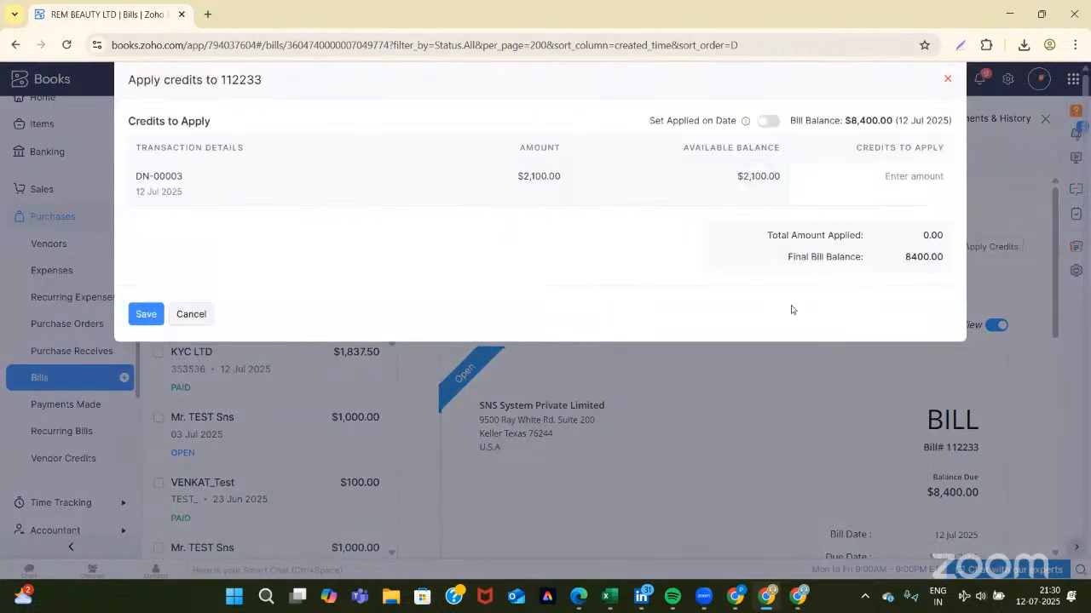
{"action": "left_click", "coordinate": [937, 195]}
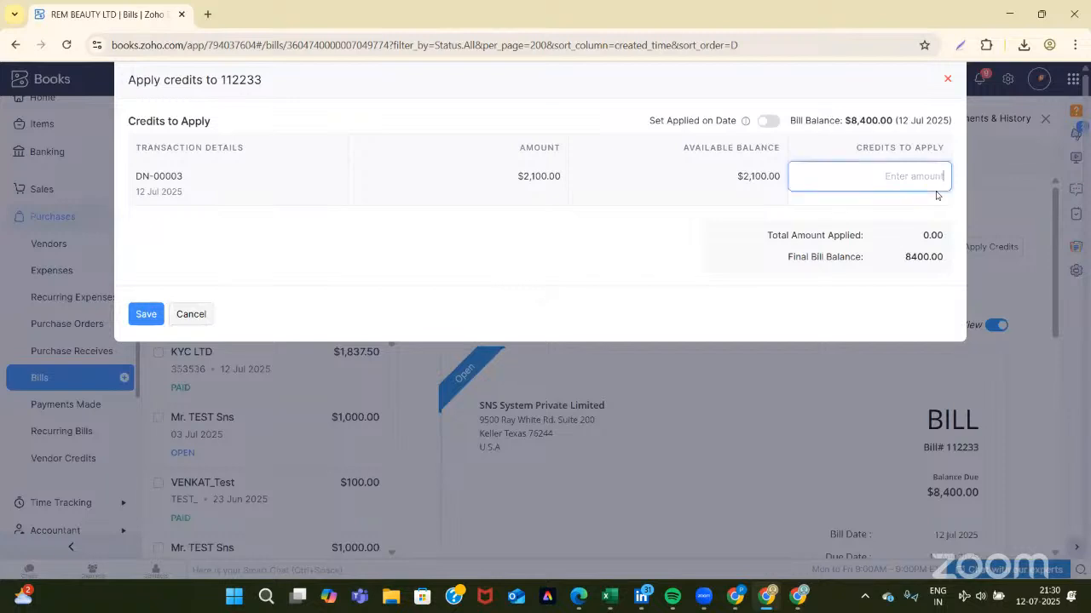
{"action": "type", "text": "2"}
{"action": "type", "text": "100"}
{"action": "left_click", "coordinate": [152, 315]}
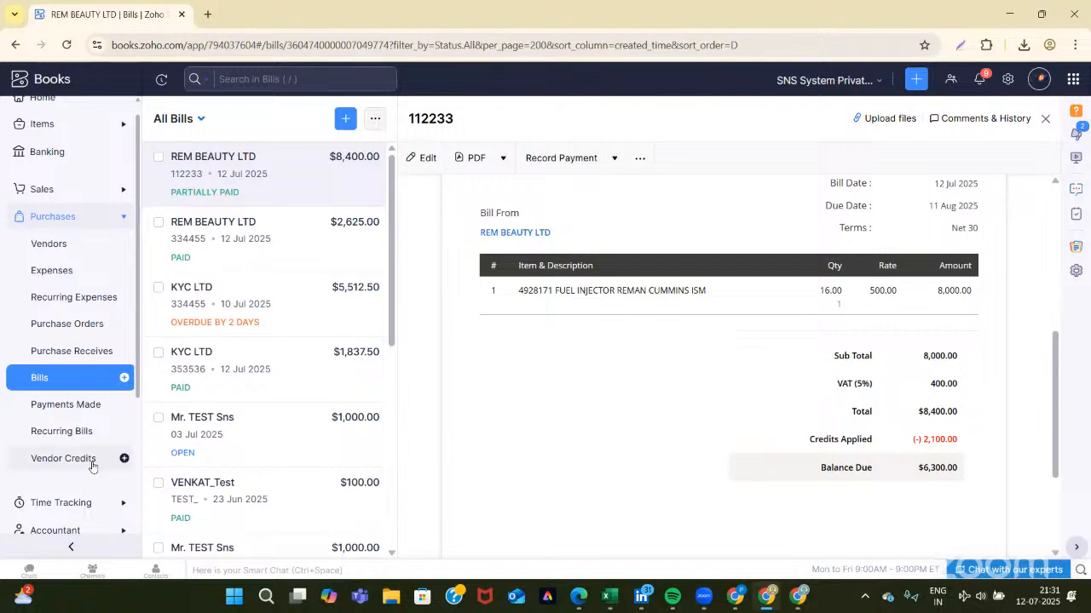
Confirm DN-00003 is closed in Vendor Credits, then open Reports from the Bills list
{"action": "left_click", "coordinate": [57, 460]}
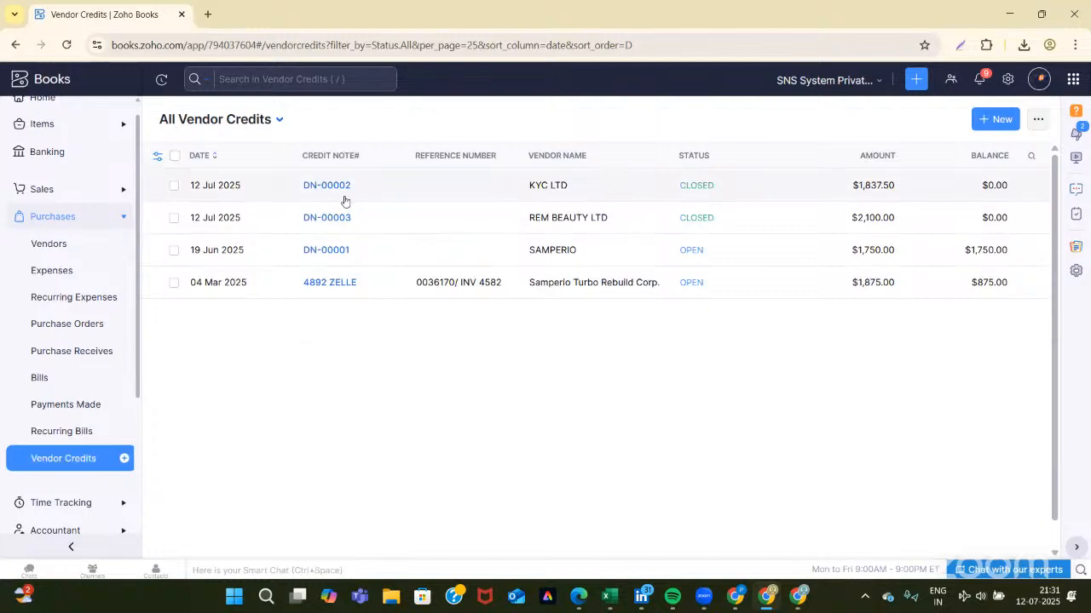
{"action": "left_click", "coordinate": [46, 379]}
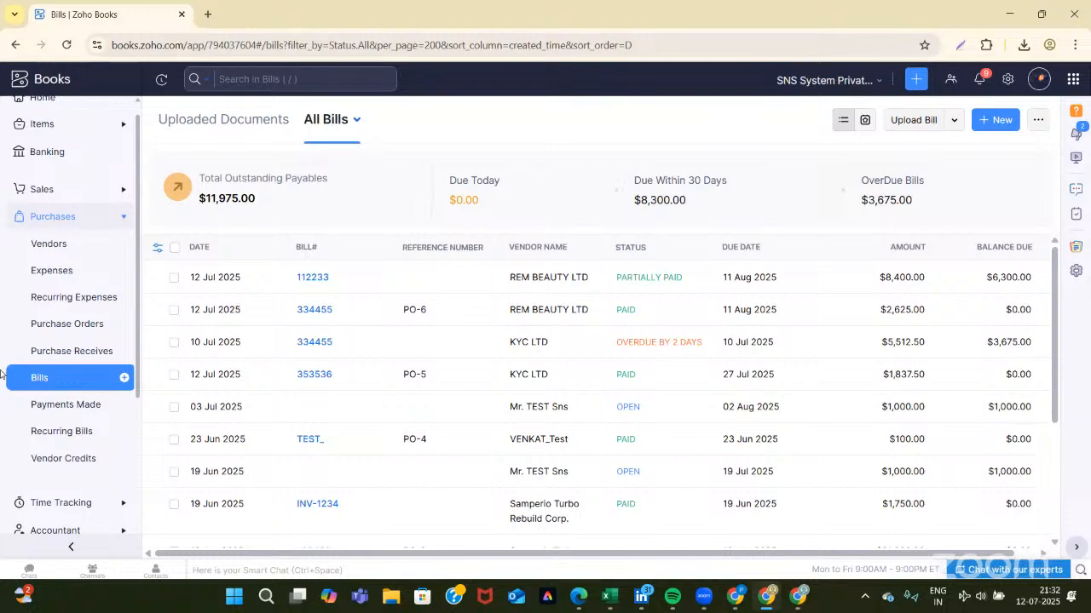
{"action": "scroll", "coordinate": [47, 460], "scroll_direction": "down", "scroll_amount": 3}
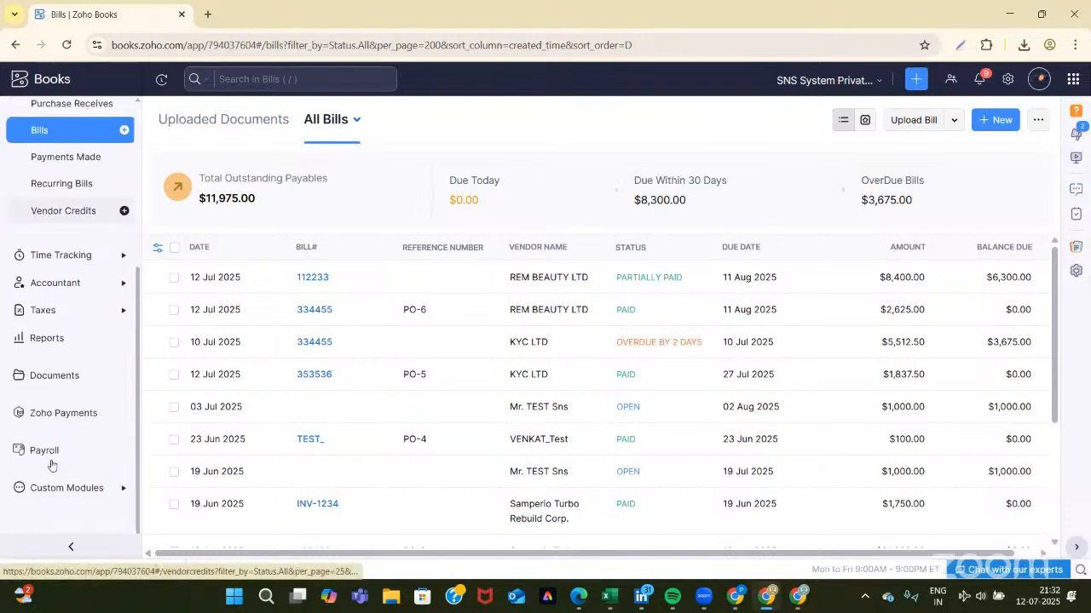
{"action": "left_click", "coordinate": [47, 339]}
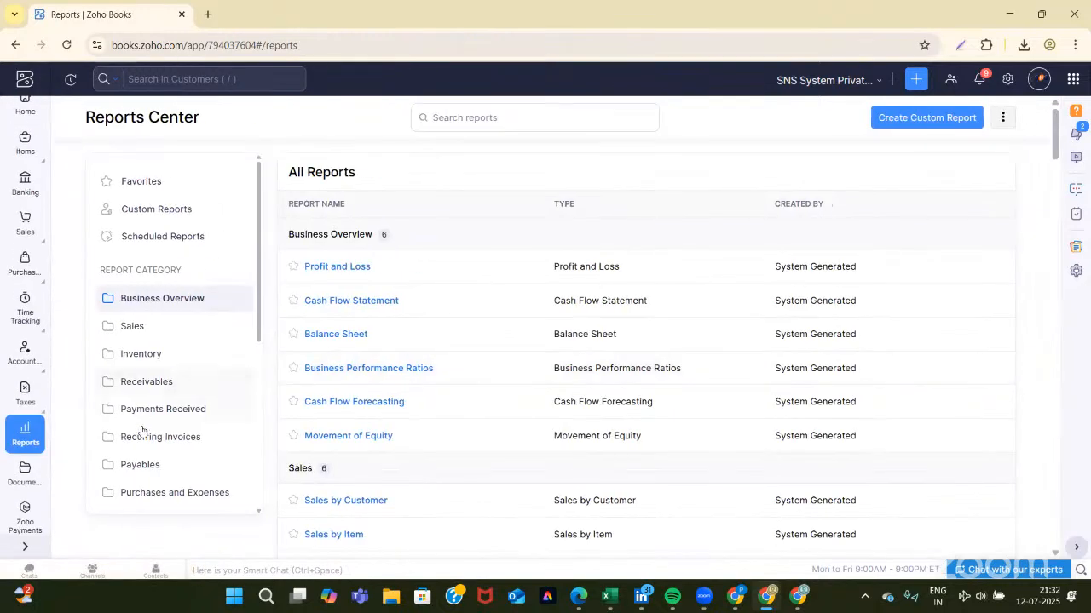
Browse the Sales, Inventory, Receivables and Payments Received report categories, ending on Payables
{"action": "left_click", "coordinate": [143, 463]}
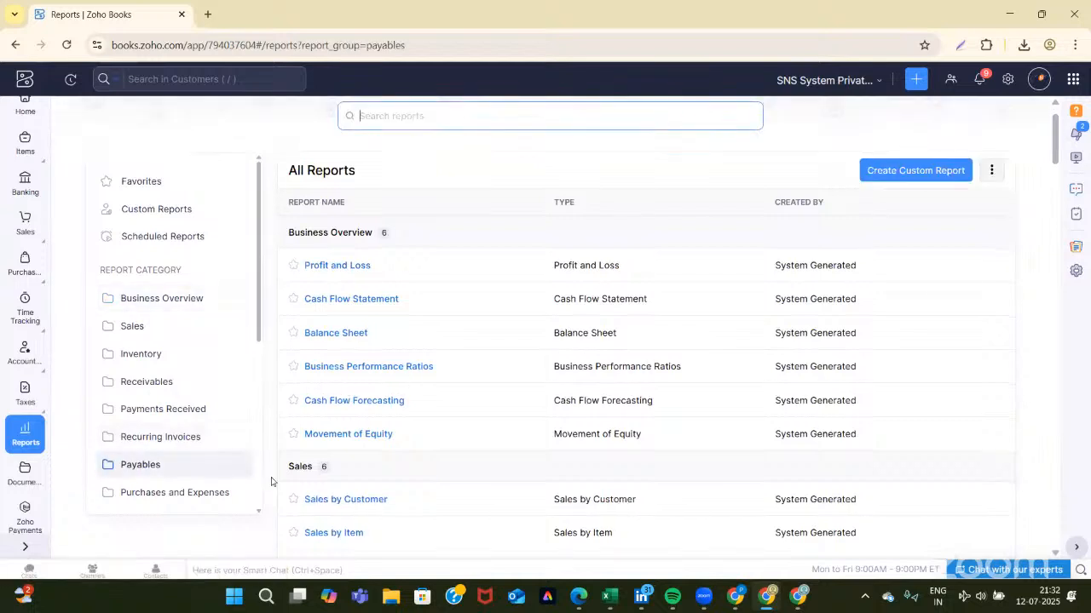
{"action": "left_click", "coordinate": [139, 468]}
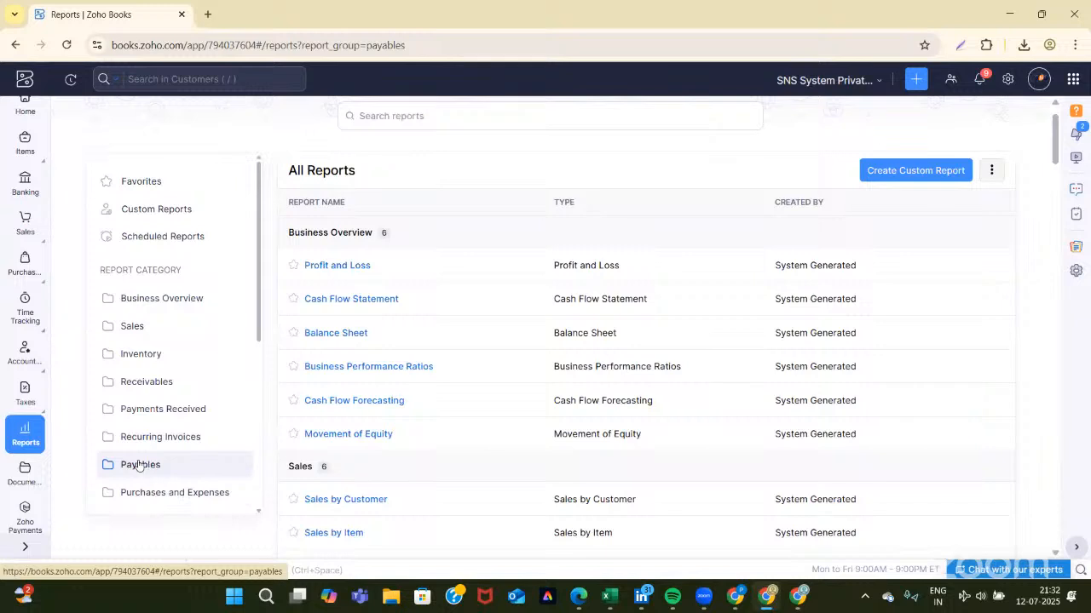
{"action": "scroll", "coordinate": [366, 458], "scroll_direction": "down", "scroll_amount": 3}
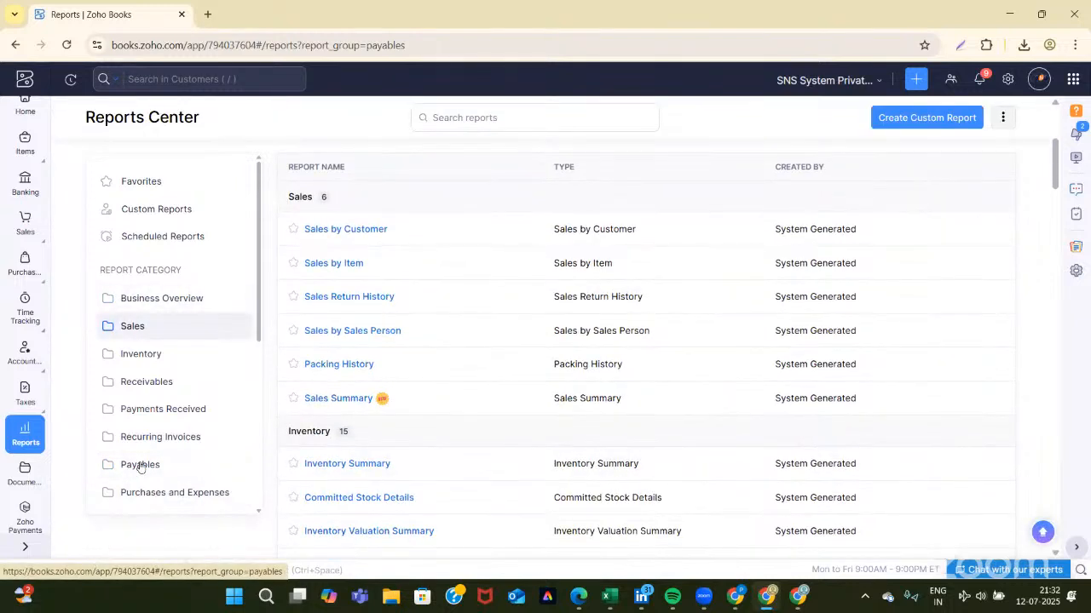
{"action": "left_click", "coordinate": [135, 325]}
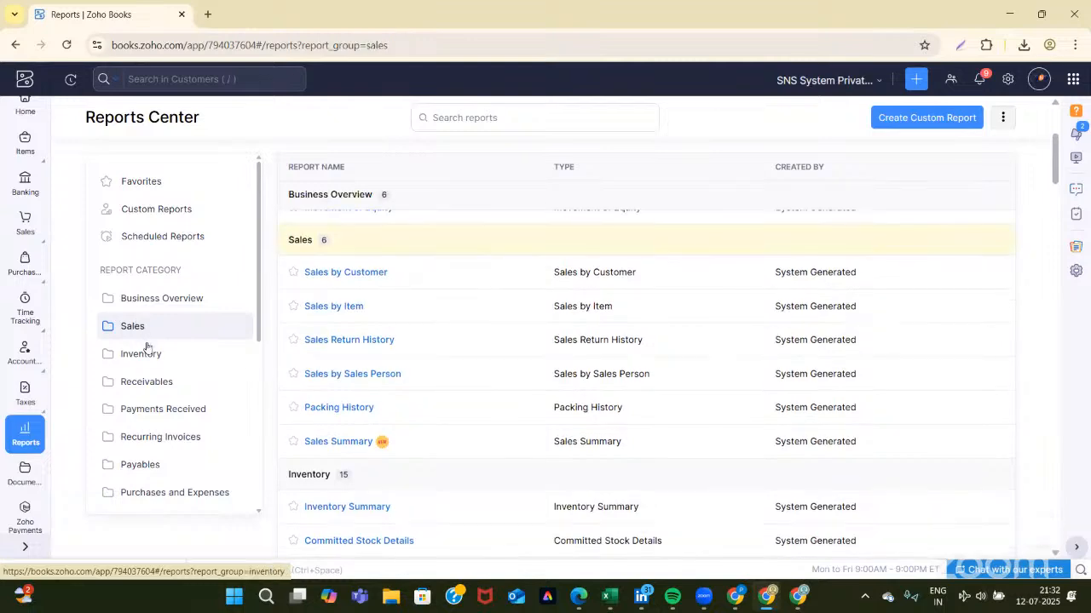
{"action": "left_click", "coordinate": [146, 353]}
{"action": "left_click", "coordinate": [153, 385]}
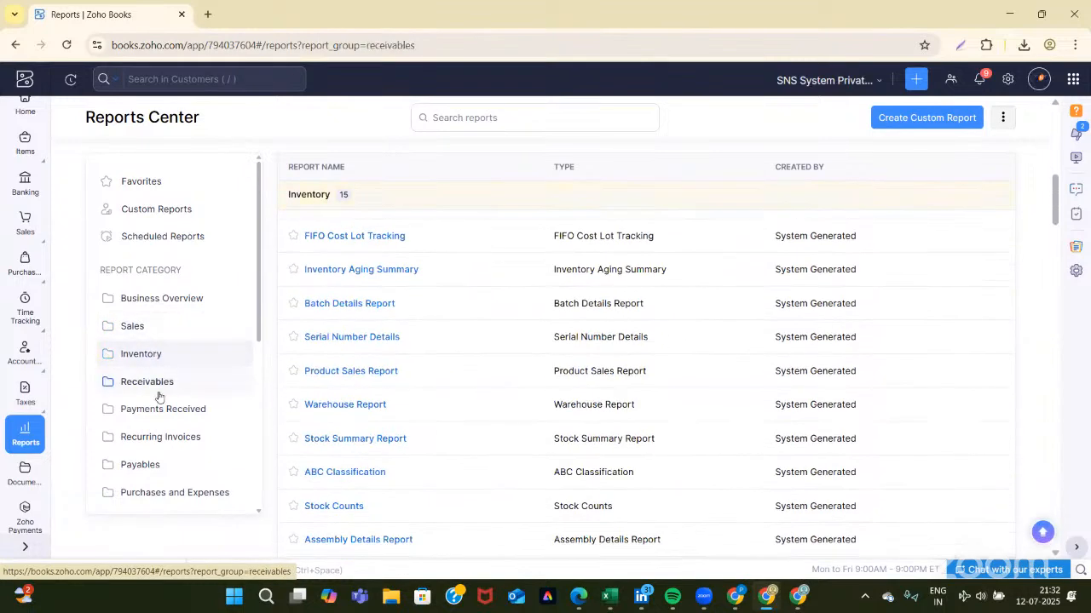
{"action": "left_click", "coordinate": [158, 409]}
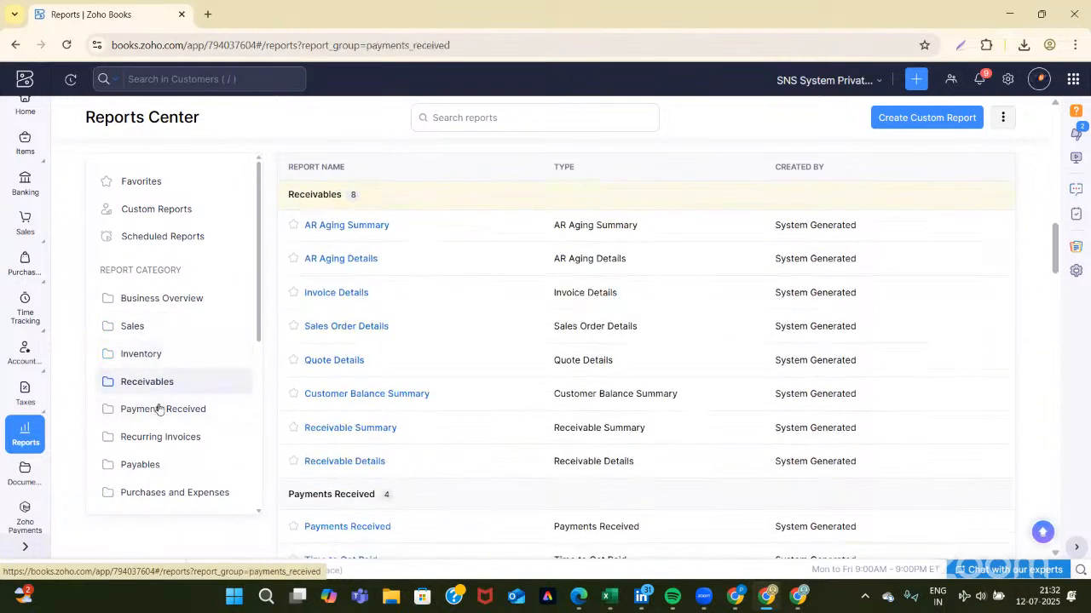
{"action": "left_click", "coordinate": [141, 467]}
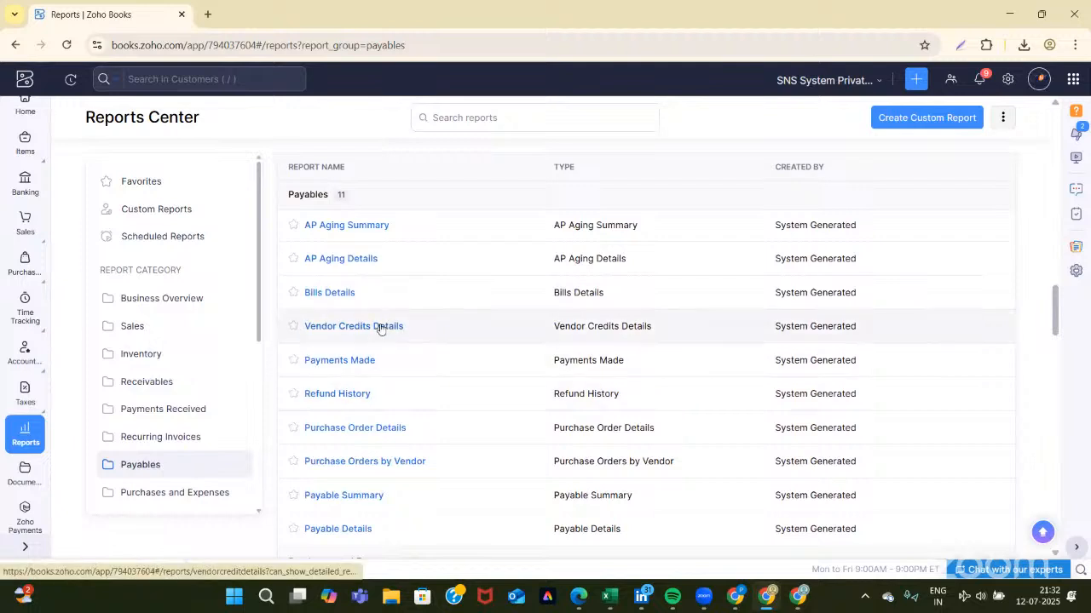
Open the Vendor Credits Details report from the Payables group
{"action": "left_click", "coordinate": [381, 327]}
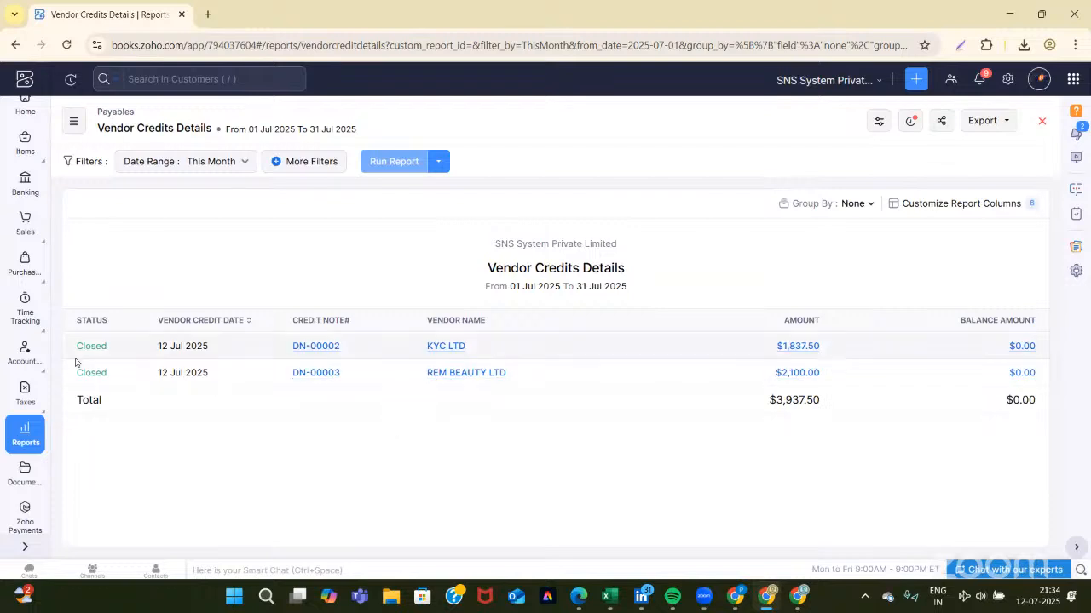
Open Accountant > Chart of Accounts and sort Account Name from Z to A
{"action": "mouse_move", "coordinate": [38, 273]}
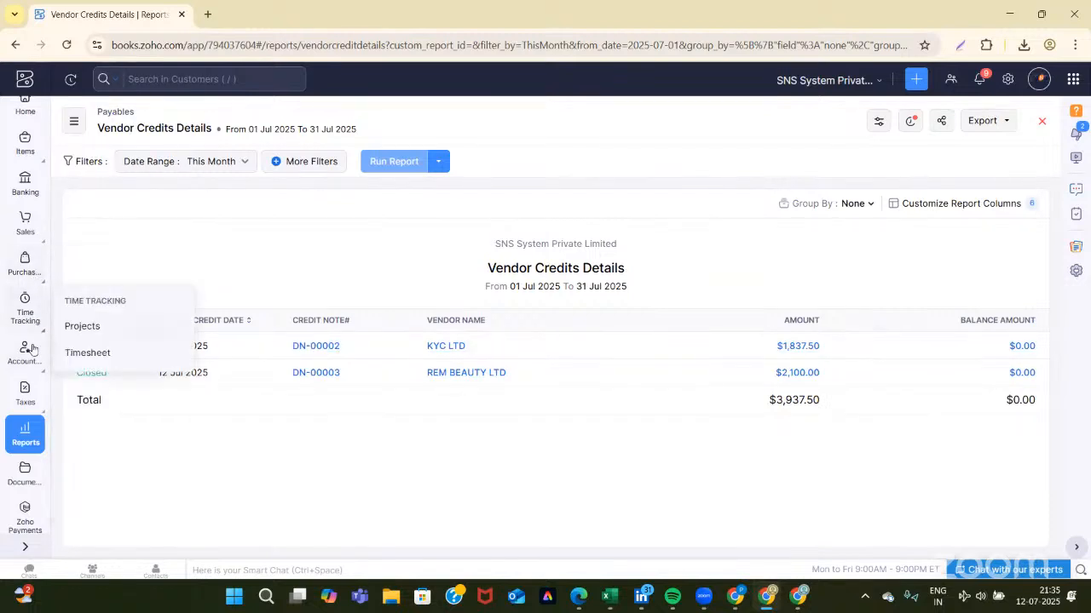
{"action": "mouse_move", "coordinate": [38, 365]}
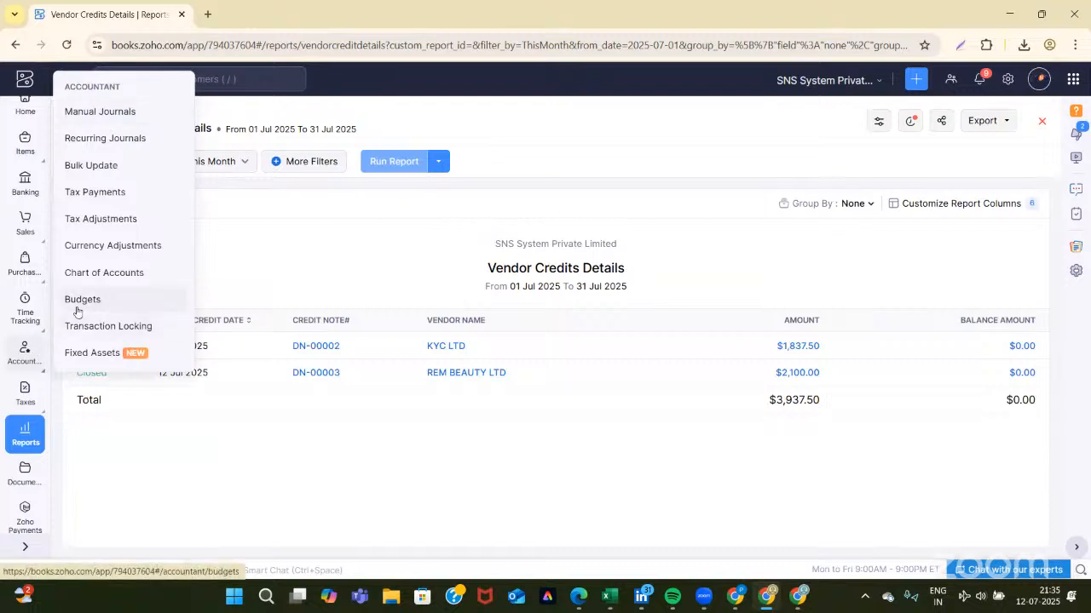
{"action": "left_click", "coordinate": [95, 275]}
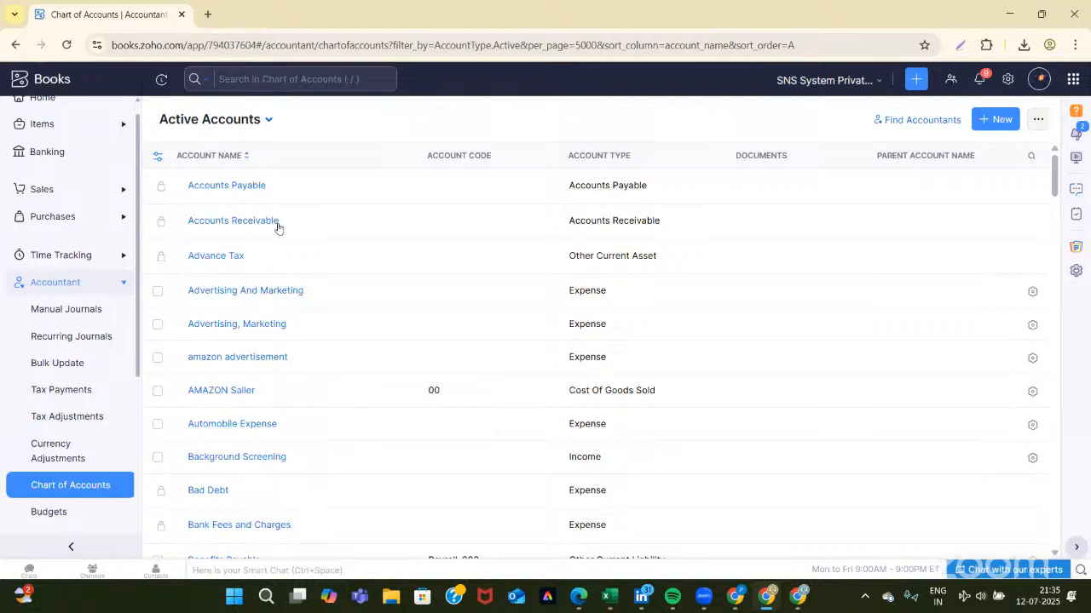
{"action": "left_click", "coordinate": [226, 156]}
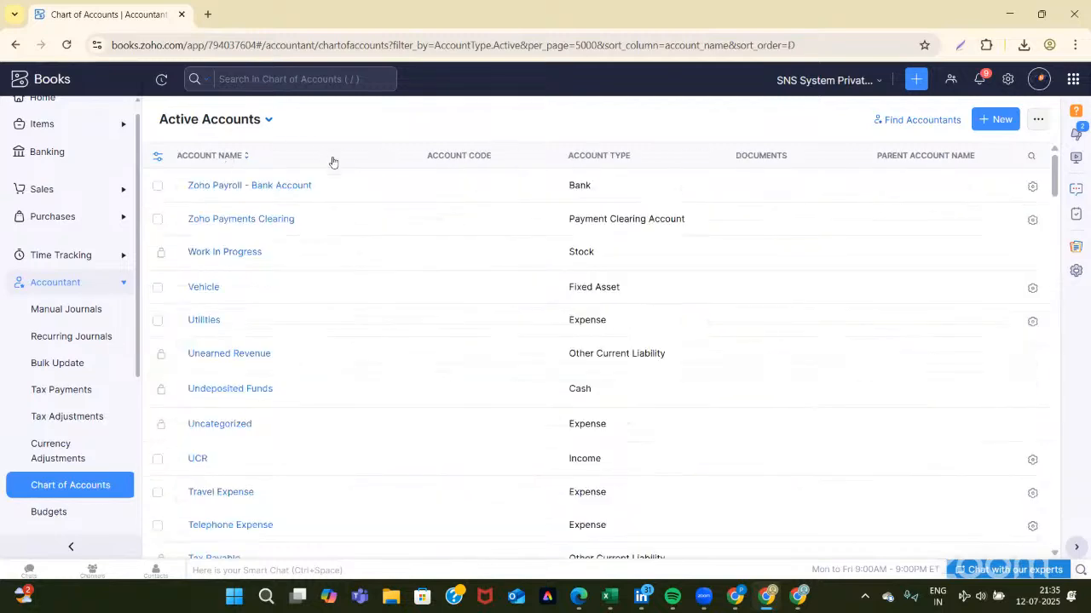
{"action": "scroll", "coordinate": [328, 373], "scroll_direction": "down", "scroll_amount": 15}
{"action": "scroll", "coordinate": [328, 373], "scroll_direction": "up", "scroll_amount": 4}
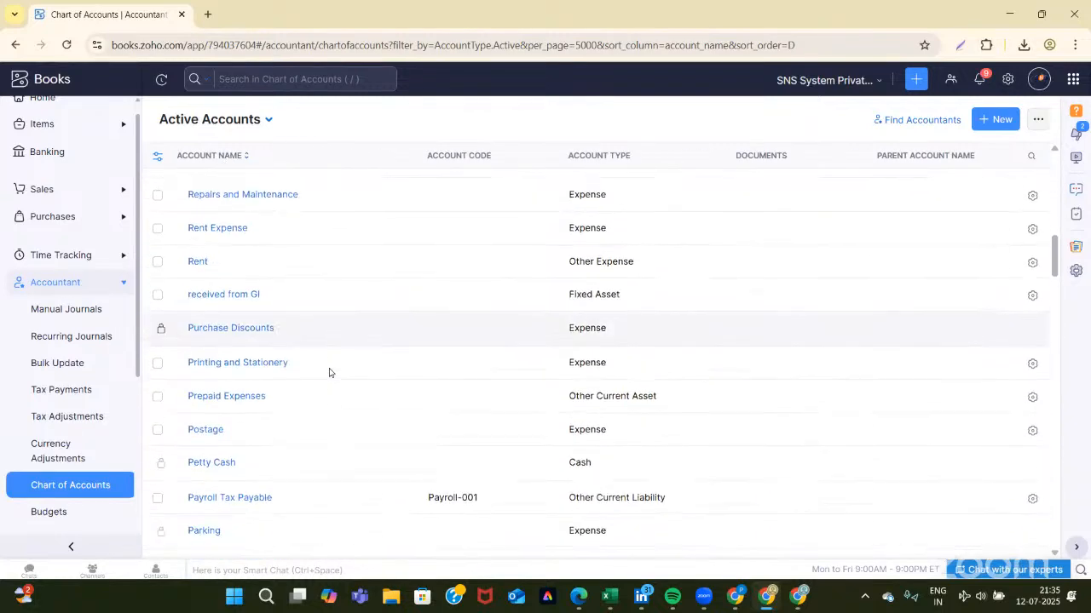
{"action": "scroll", "coordinate": [329, 373], "scroll_direction": "down", "scroll_amount": 1}
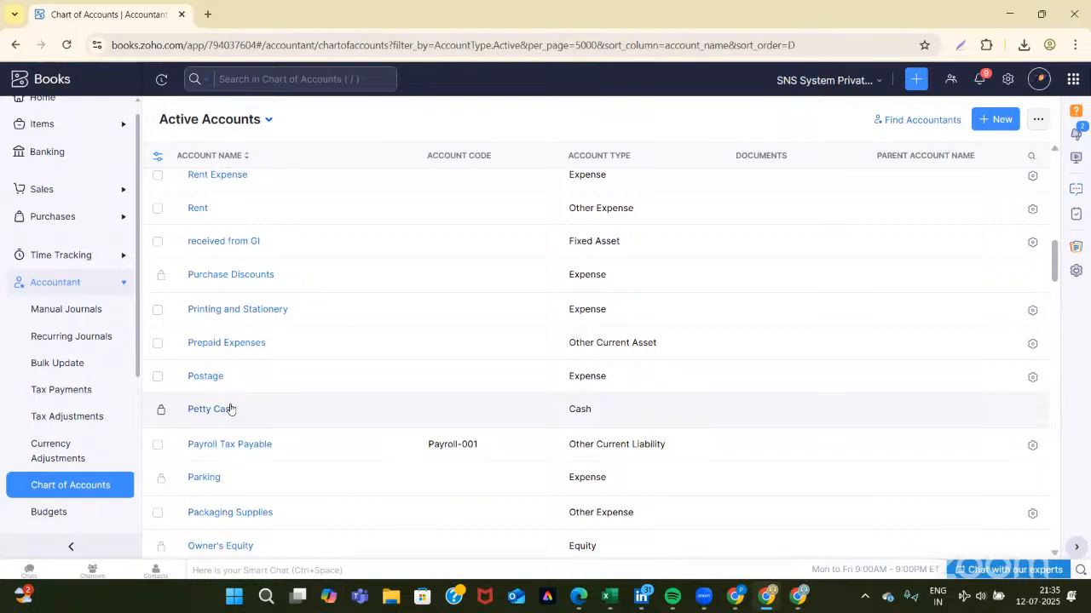
Start a new account and choose Expense as its account type
{"action": "left_click", "coordinate": [995, 119]}
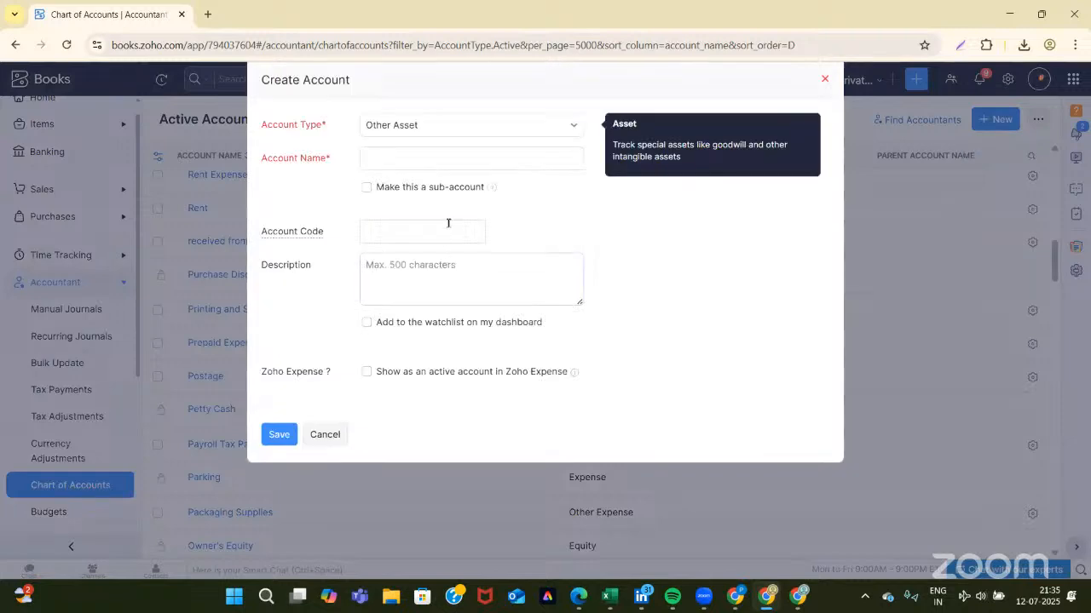
{"action": "left_click", "coordinate": [441, 132]}
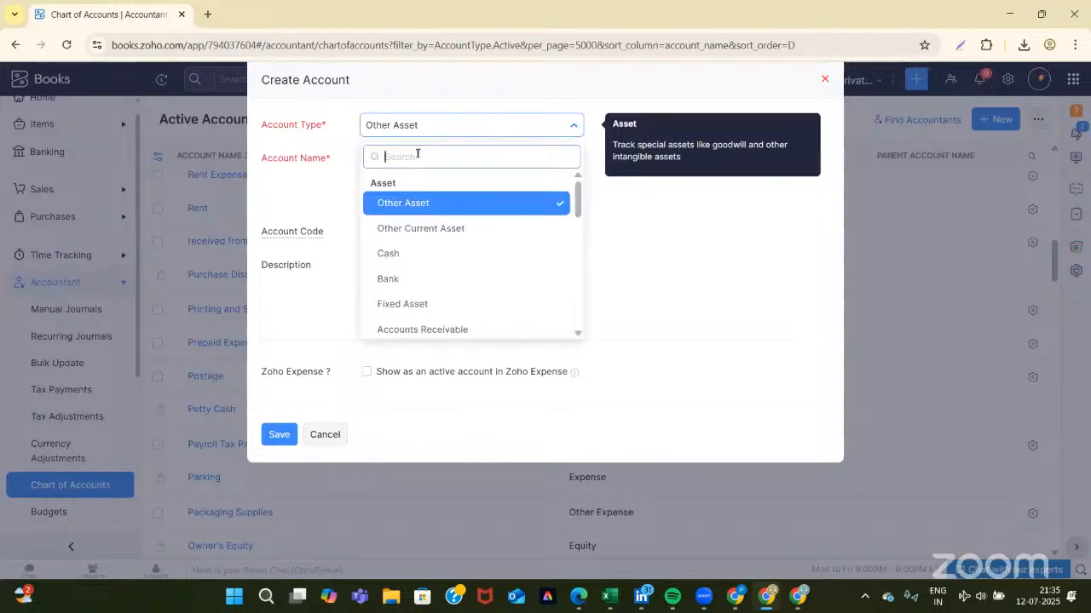
{"action": "scroll", "coordinate": [436, 285], "scroll_direction": "down", "scroll_amount": 3}
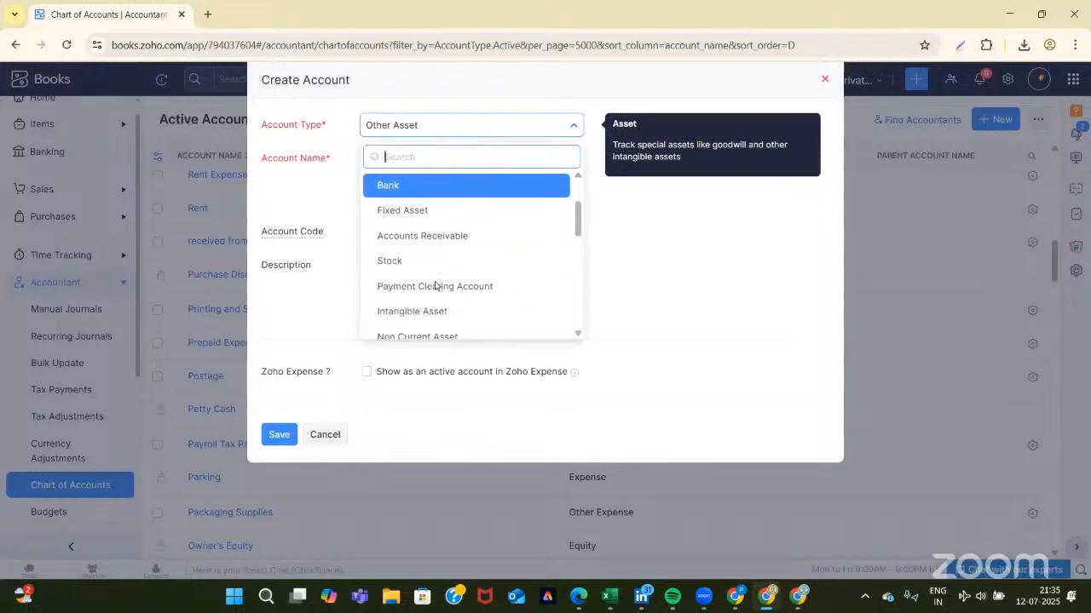
{"action": "scroll", "coordinate": [435, 286], "scroll_direction": "down", "scroll_amount": 2}
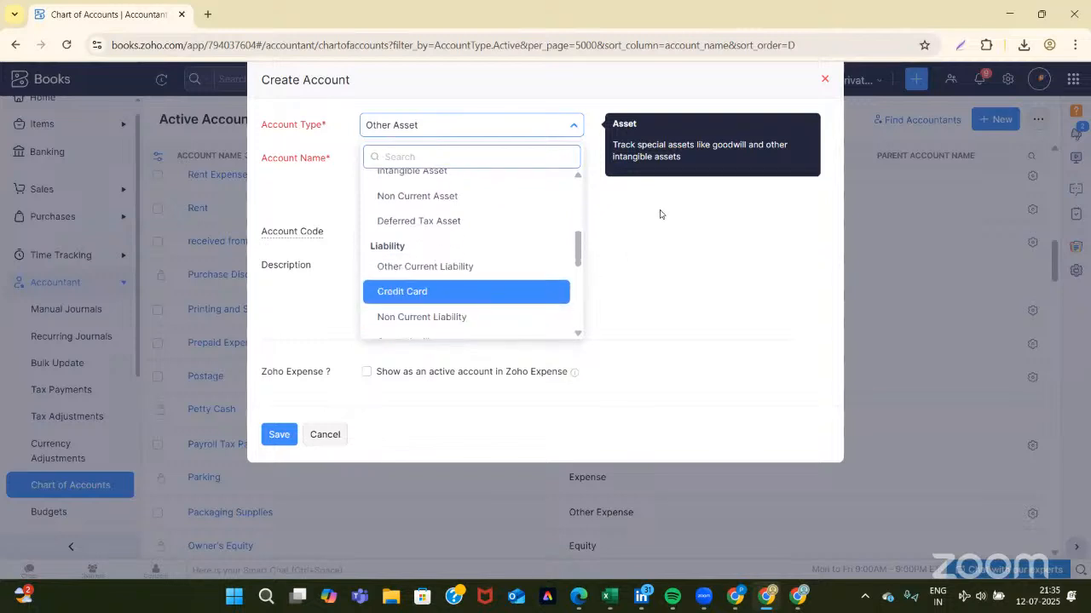
{"action": "left_click", "coordinate": [828, 80]}
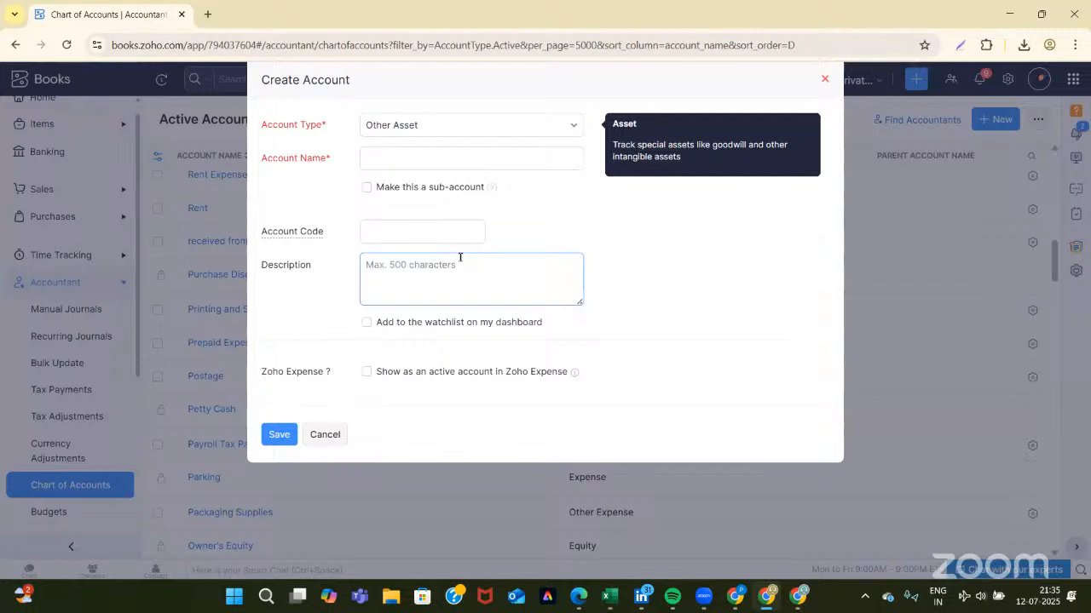
{"action": "left_click", "coordinate": [434, 127]}
{"action": "scroll", "coordinate": [443, 252], "scroll_direction": "down", "scroll_amount": 5}
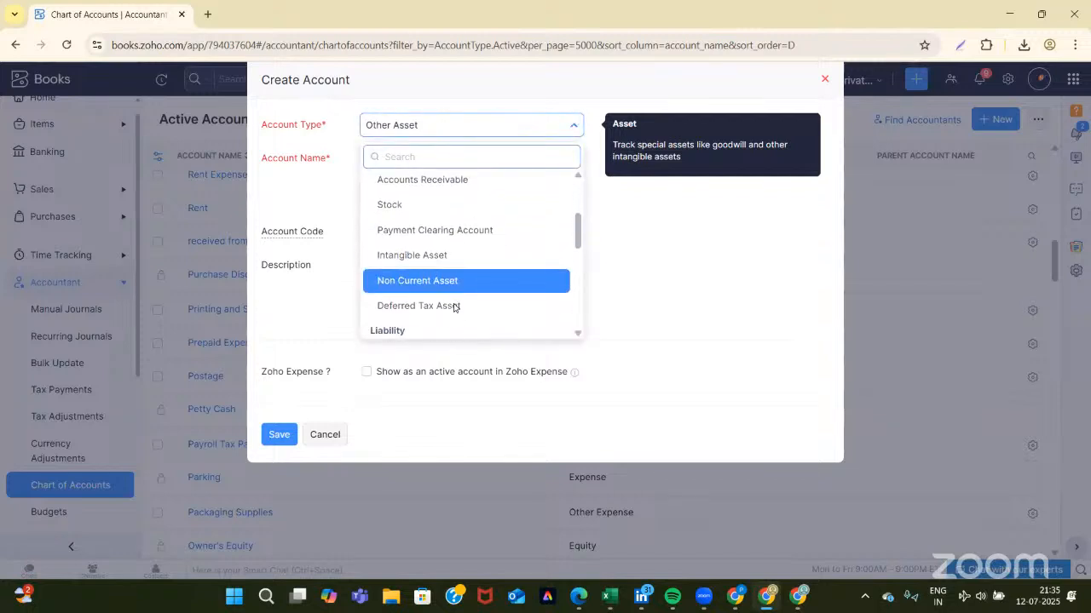
{"action": "scroll", "coordinate": [453, 307], "scroll_direction": "down", "scroll_amount": 5}
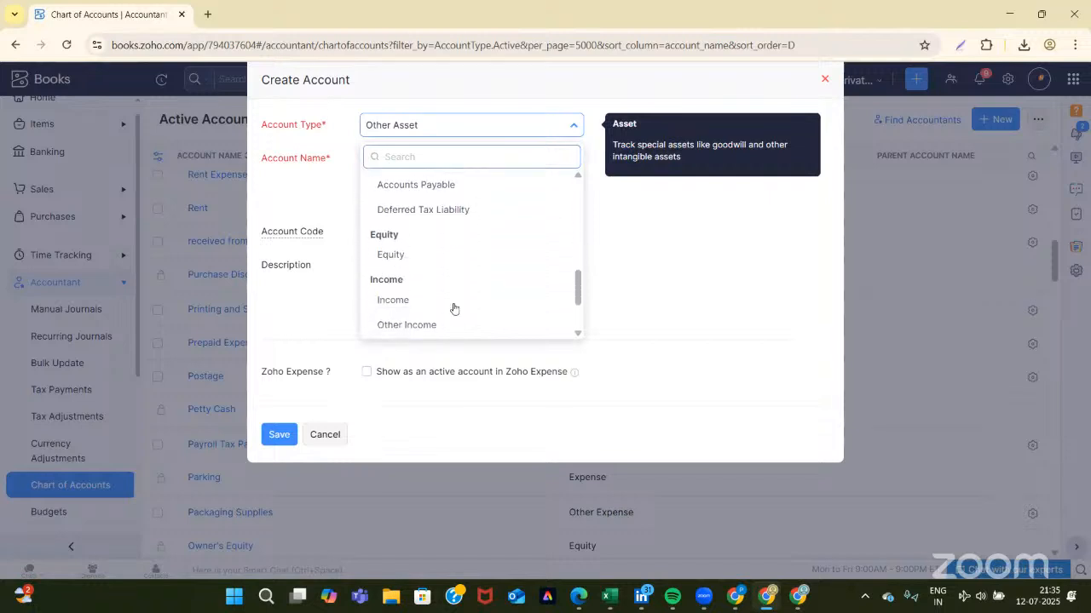
{"action": "scroll", "coordinate": [453, 308], "scroll_direction": "down", "scroll_amount": 2}
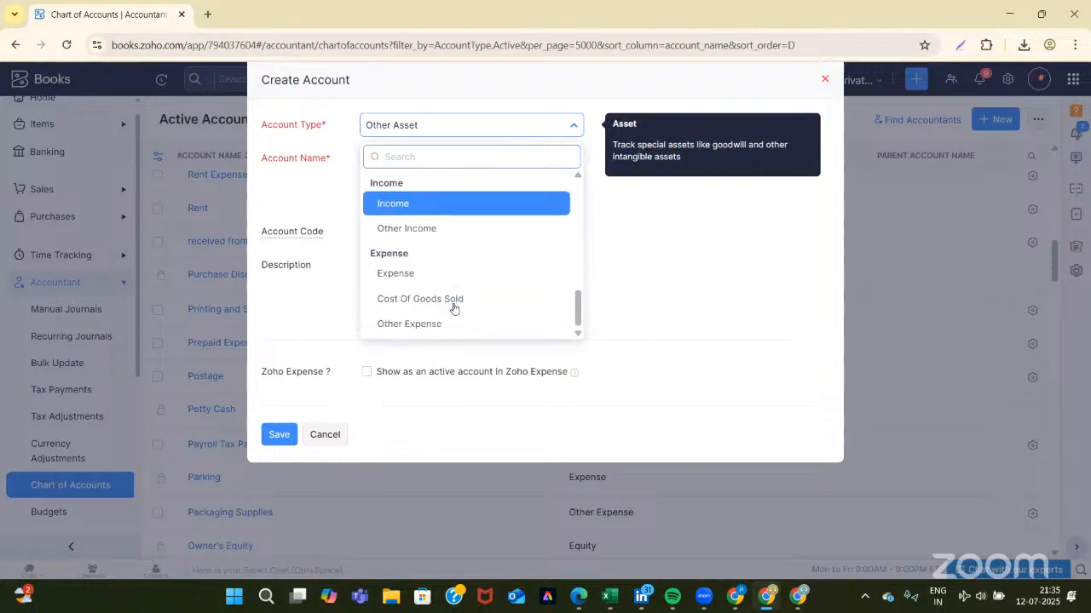
{"action": "right_click", "coordinate": [398, 275]}
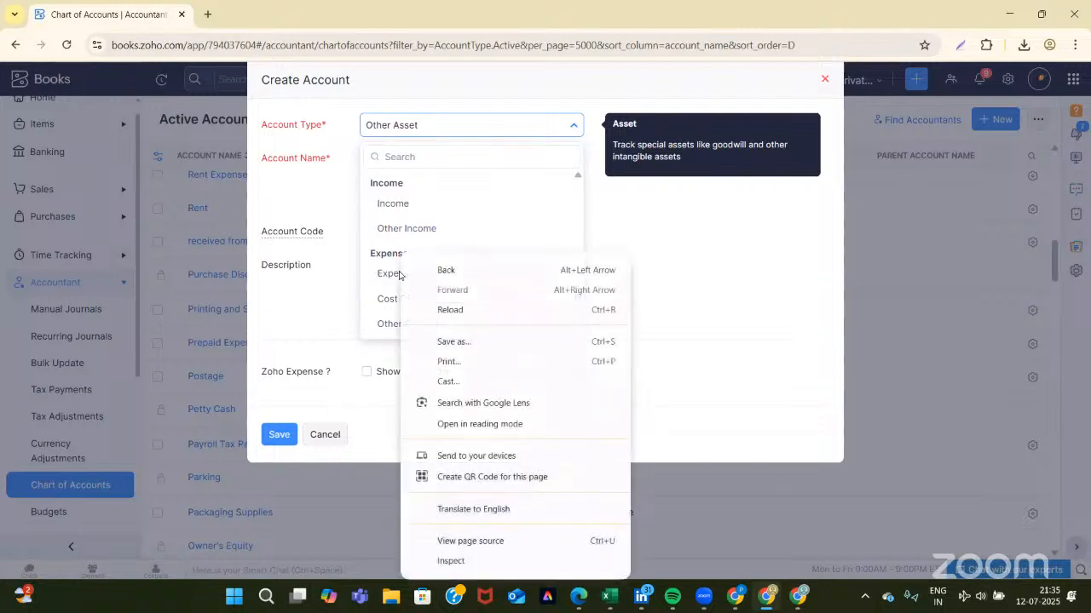
{"action": "left_click", "coordinate": [387, 275]}
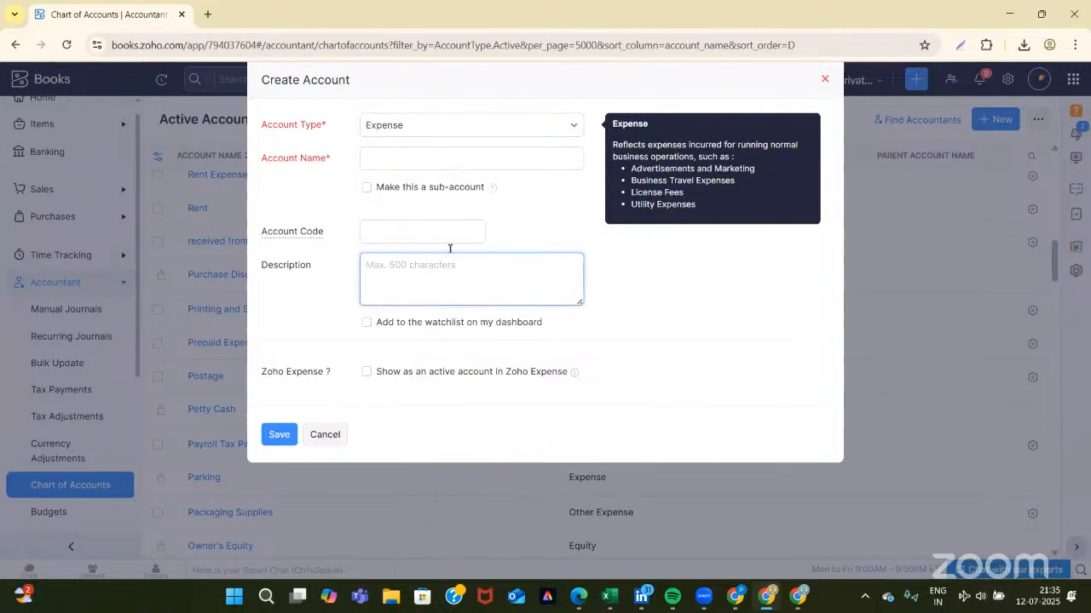
Look through the account type list again, keeping Expense selected
{"action": "left_click", "coordinate": [403, 162]}
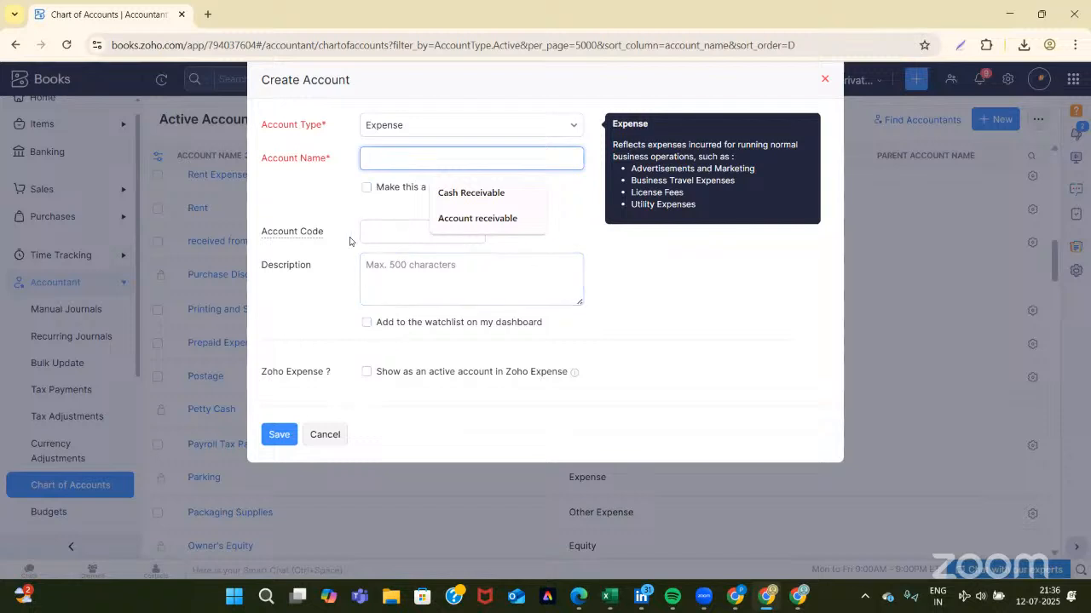
{"action": "left_click", "coordinate": [388, 125]}
{"action": "scroll", "coordinate": [417, 284], "scroll_direction": "up", "scroll_amount": 2}
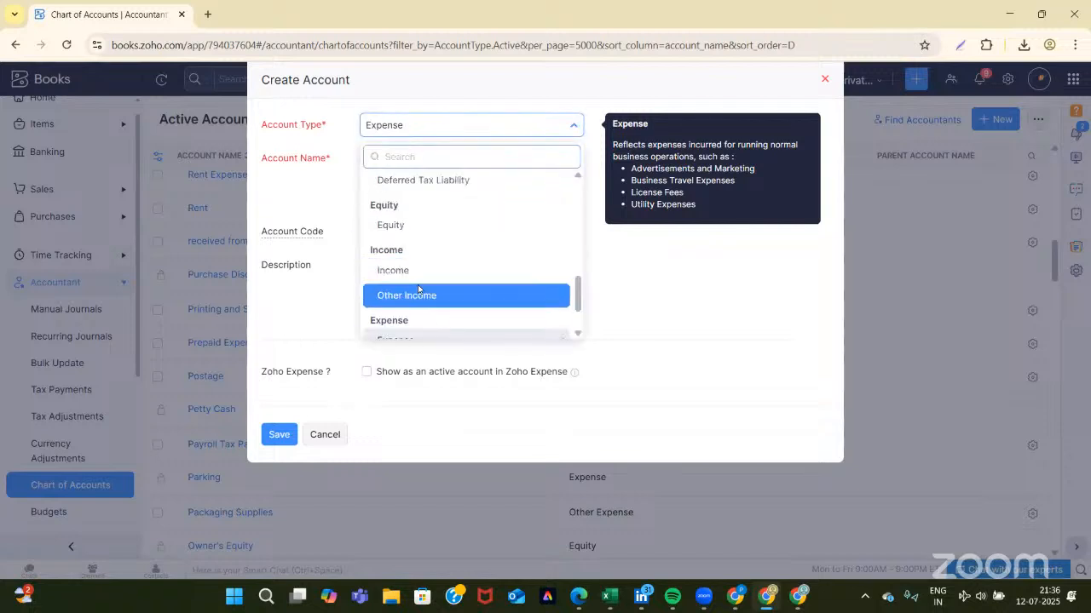
{"action": "scroll", "coordinate": [418, 288], "scroll_direction": "up", "scroll_amount": 5}
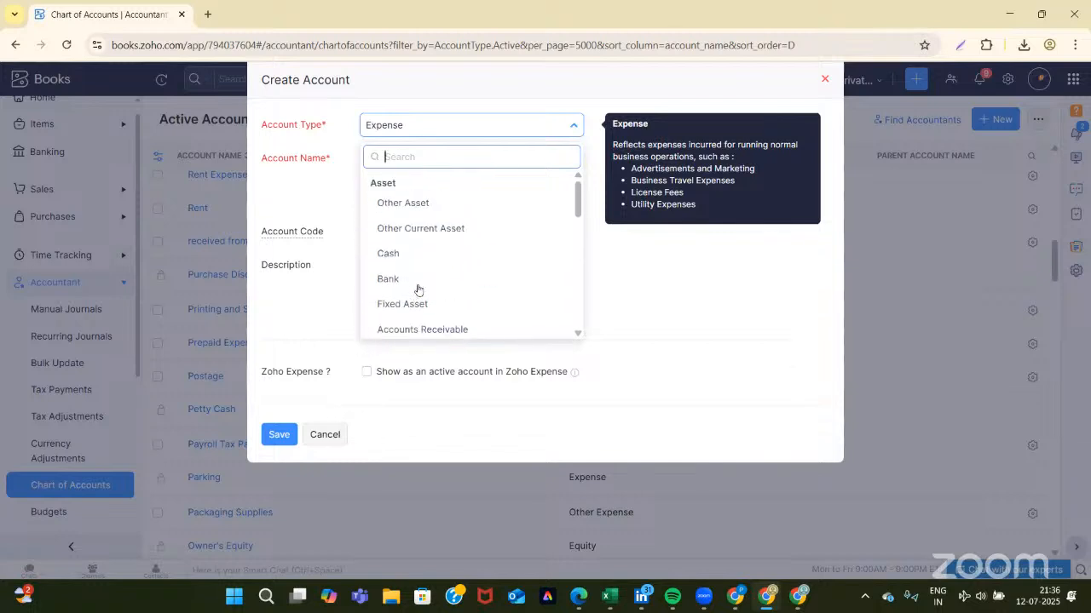
{"action": "scroll", "coordinate": [443, 308], "scroll_direction": "down", "scroll_amount": 4}
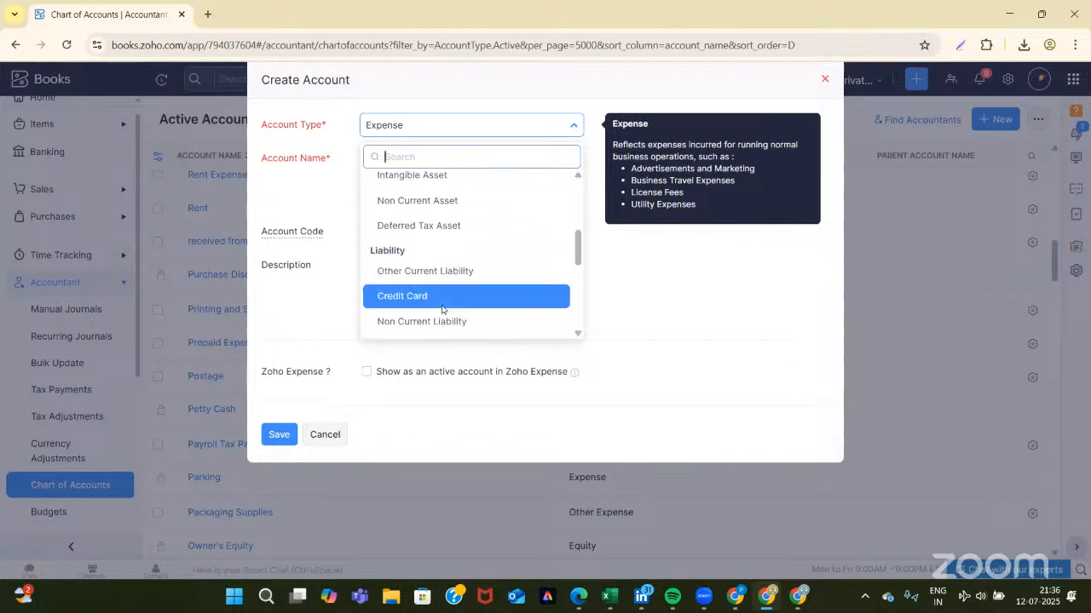
{"action": "scroll", "coordinate": [441, 309], "scroll_direction": "down", "scroll_amount": 2}
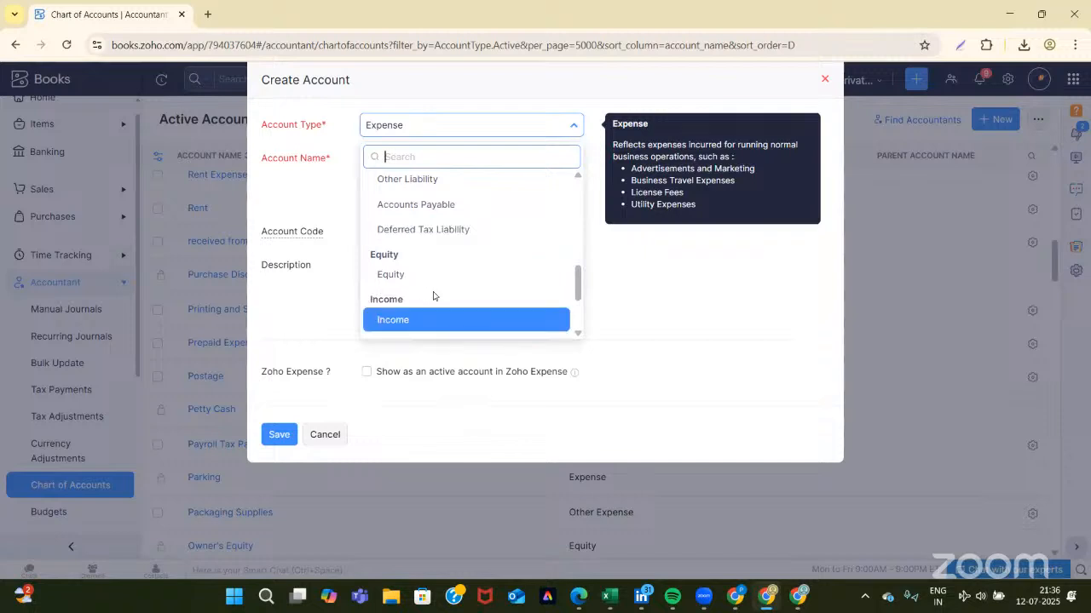
{"action": "scroll", "coordinate": [433, 295], "scroll_direction": "down", "scroll_amount": 3}
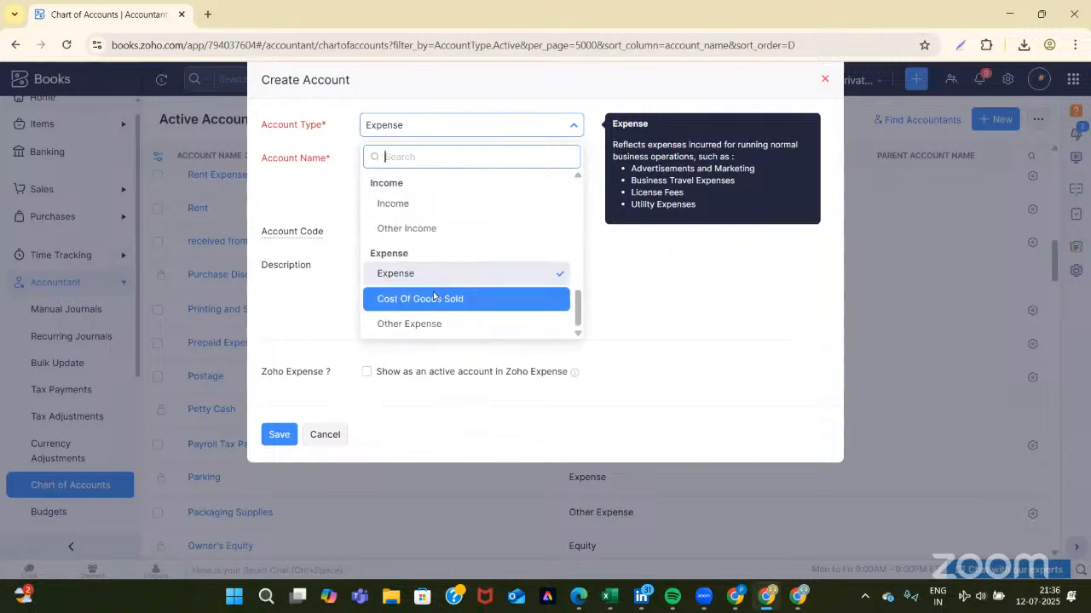
{"action": "scroll", "coordinate": [433, 296], "scroll_direction": "up", "scroll_amount": 3}
{"action": "scroll", "coordinate": [433, 296], "scroll_direction": "up", "scroll_amount": 6}
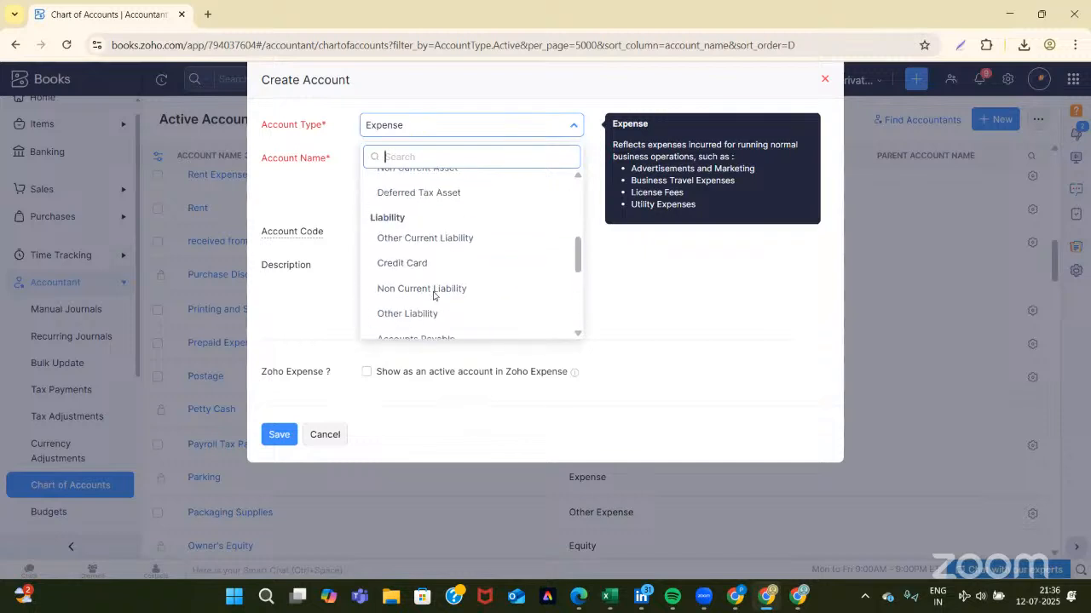
{"action": "scroll", "coordinate": [432, 296], "scroll_direction": "up", "scroll_amount": 2}
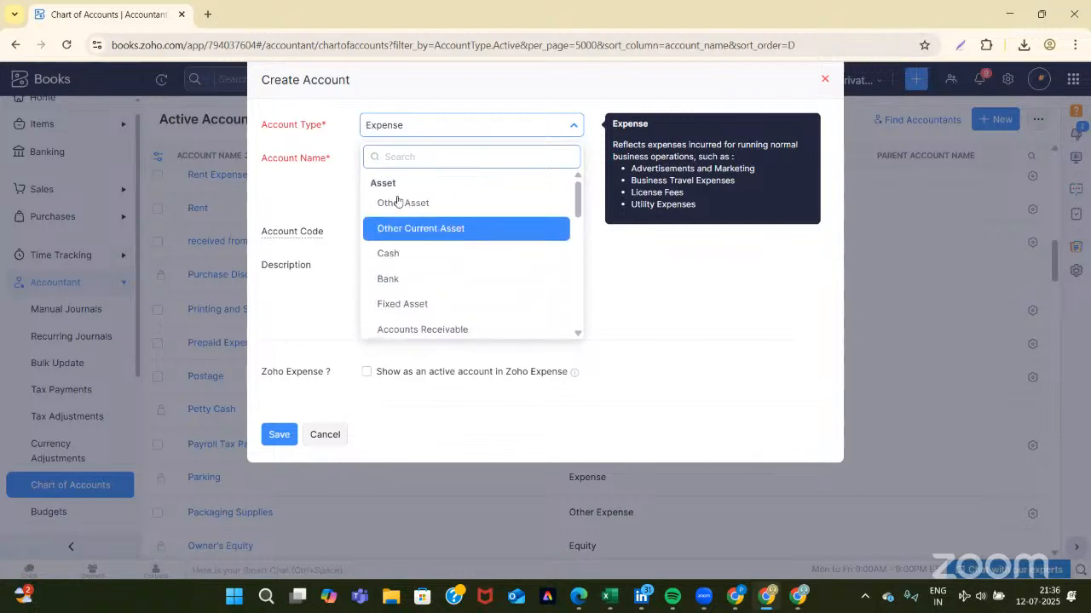
Discard the half-filled Expense account form and start a fresh new account
{"action": "left_click", "coordinate": [825, 79]}
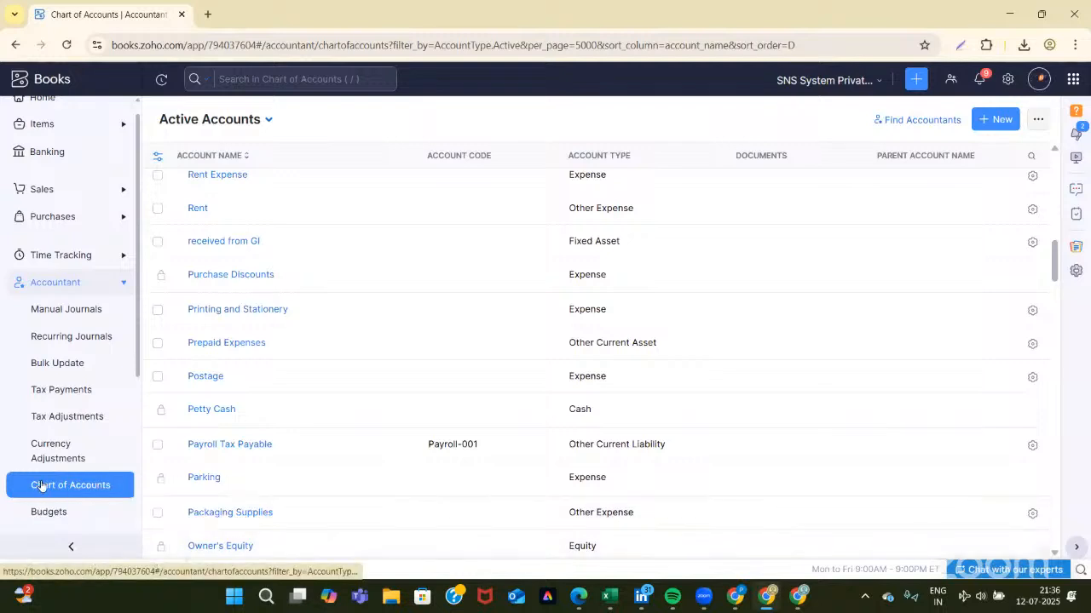
{"action": "left_click", "coordinate": [986, 117]}
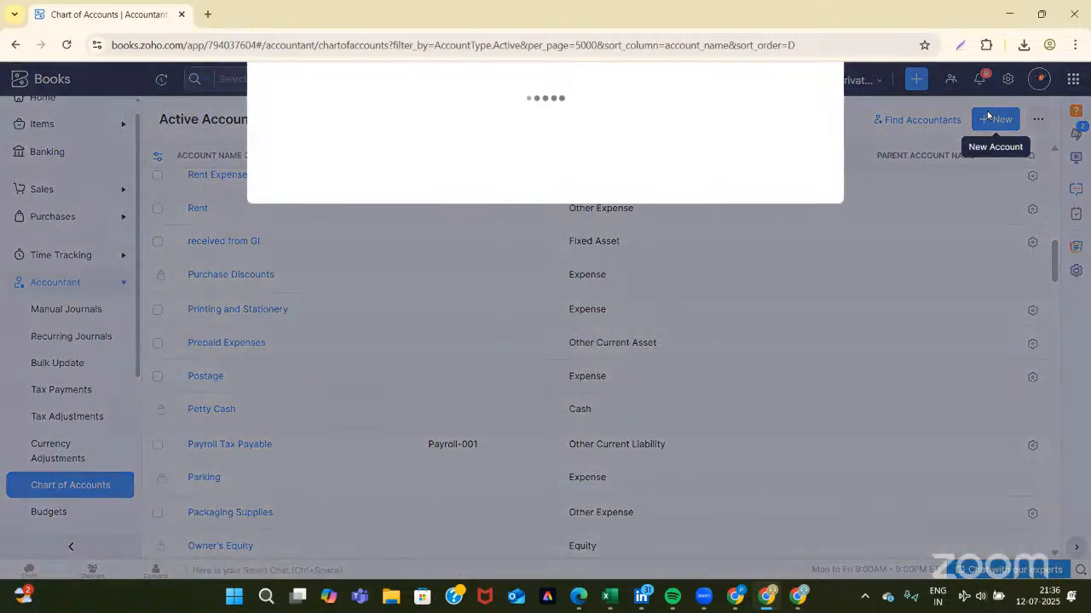
Begin a Cash-type account named 'Petty Cash', then close the form unsaved
{"action": "left_click", "coordinate": [406, 127]}
{"action": "left_click", "coordinate": [400, 254]}
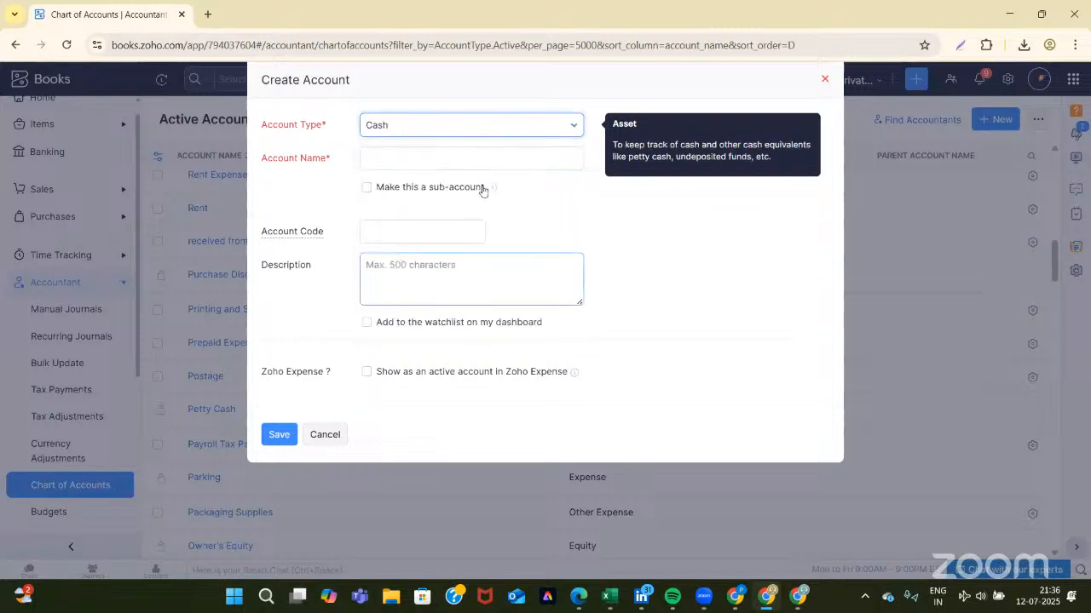
{"action": "left_click", "coordinate": [414, 164]}
{"action": "left_click", "coordinate": [412, 168]}
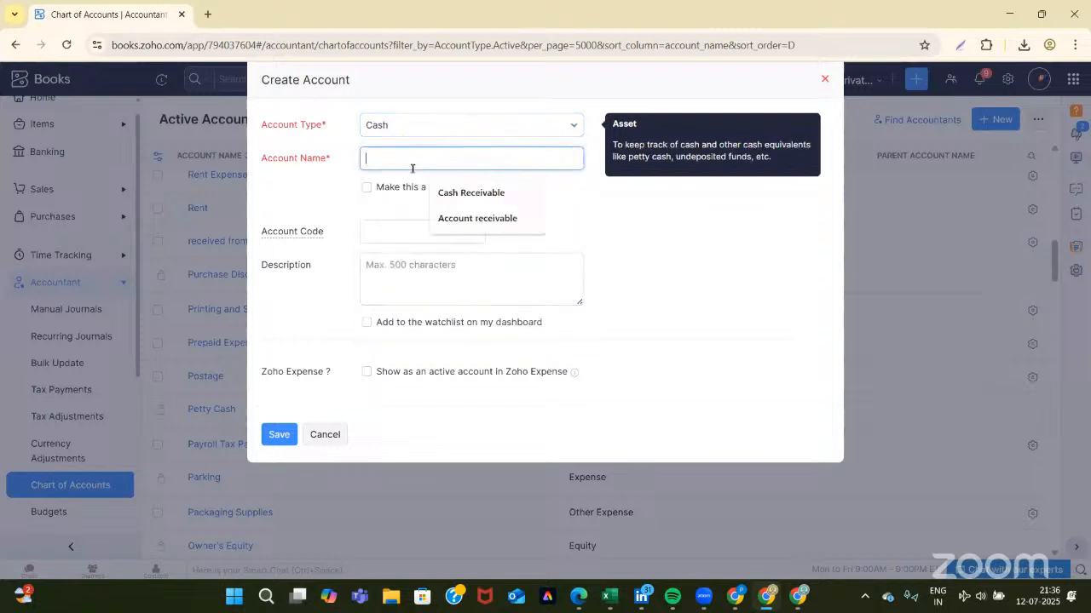
{"action": "type", "text": "Pe"}
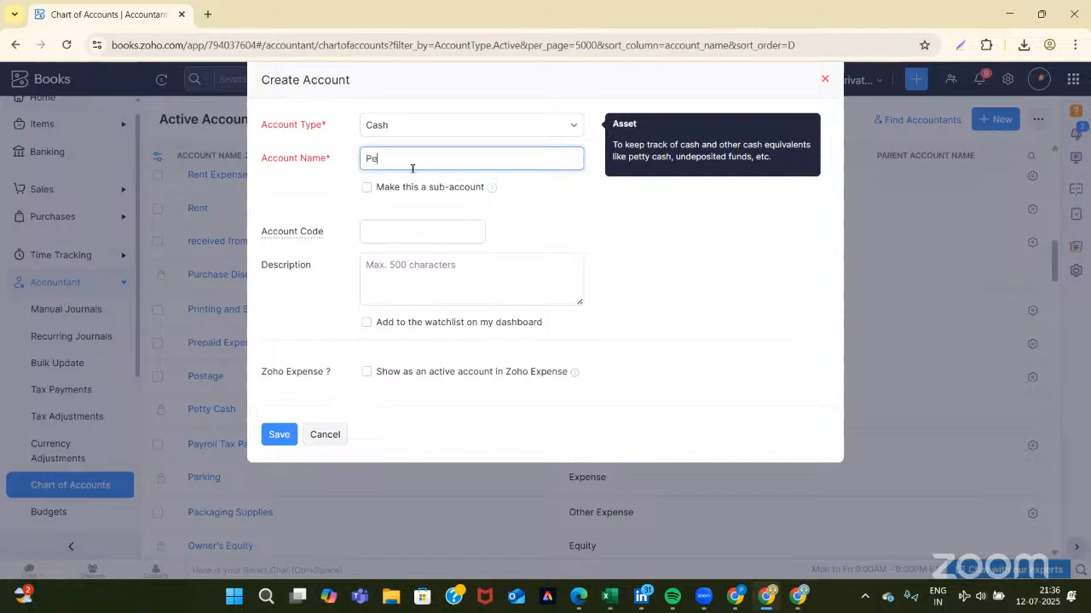
{"action": "type", "text": "tty Cash"}
{"action": "left_click", "coordinate": [825, 81]}
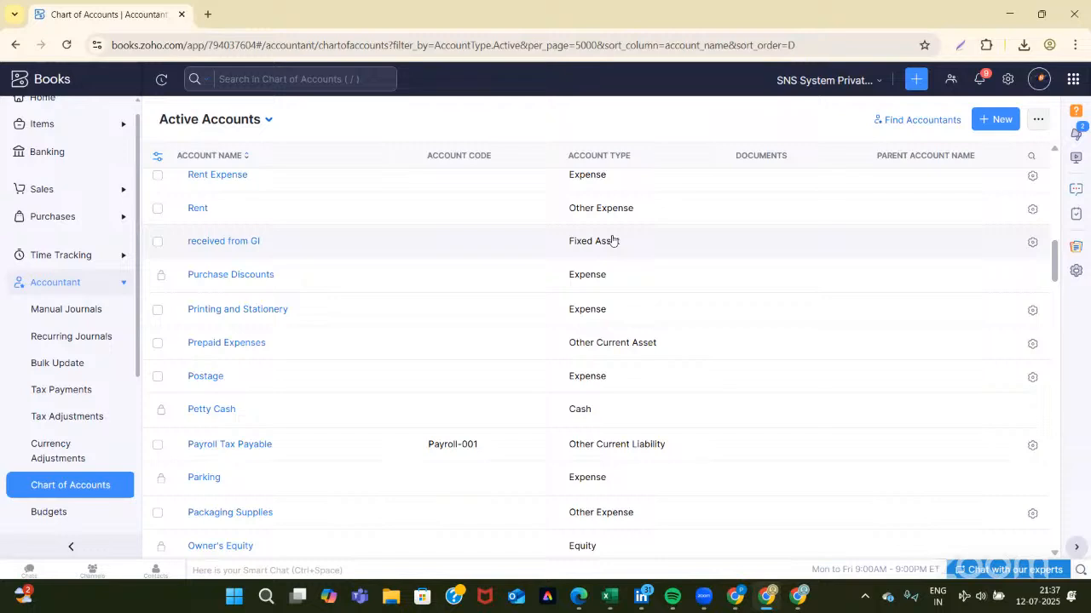
Go to Banking and open the SBI bank account
{"action": "scroll", "coordinate": [59, 209], "scroll_direction": "up", "scroll_amount": 1}
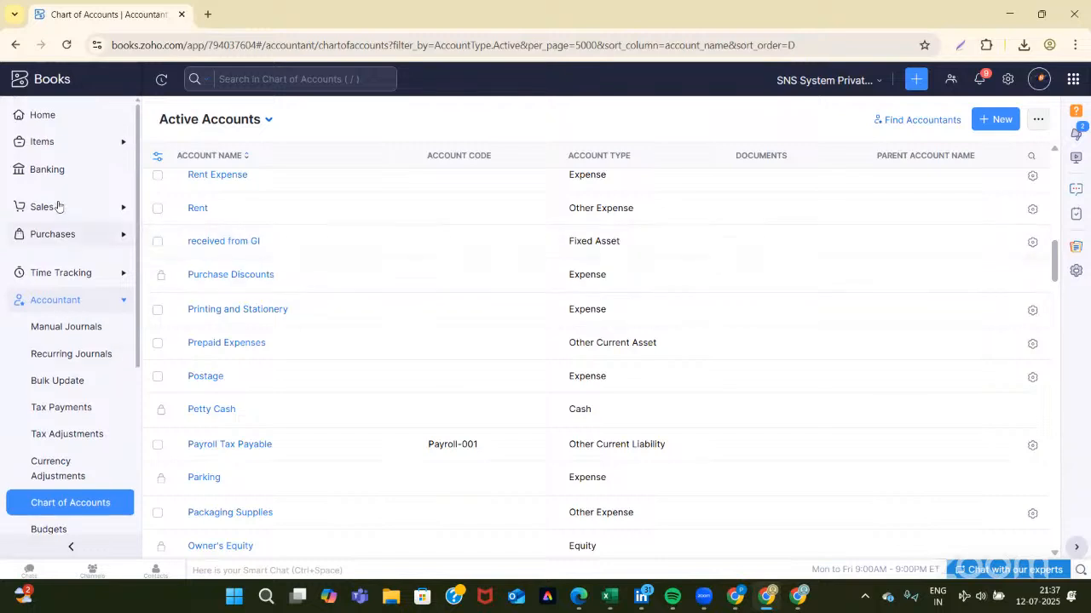
{"action": "left_click", "coordinate": [46, 170]}
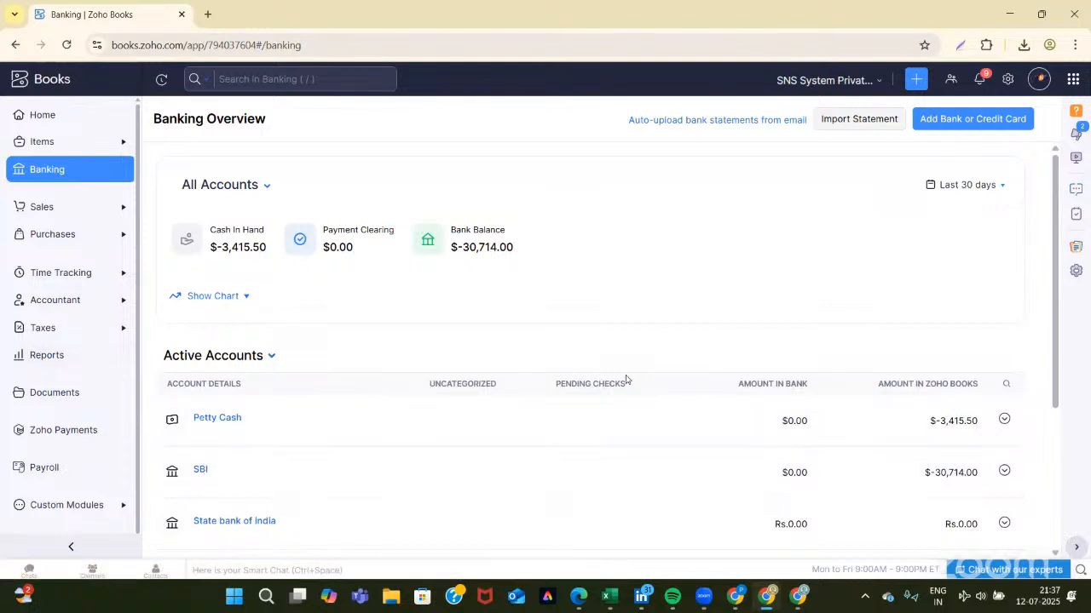
{"action": "left_click", "coordinate": [201, 471]}
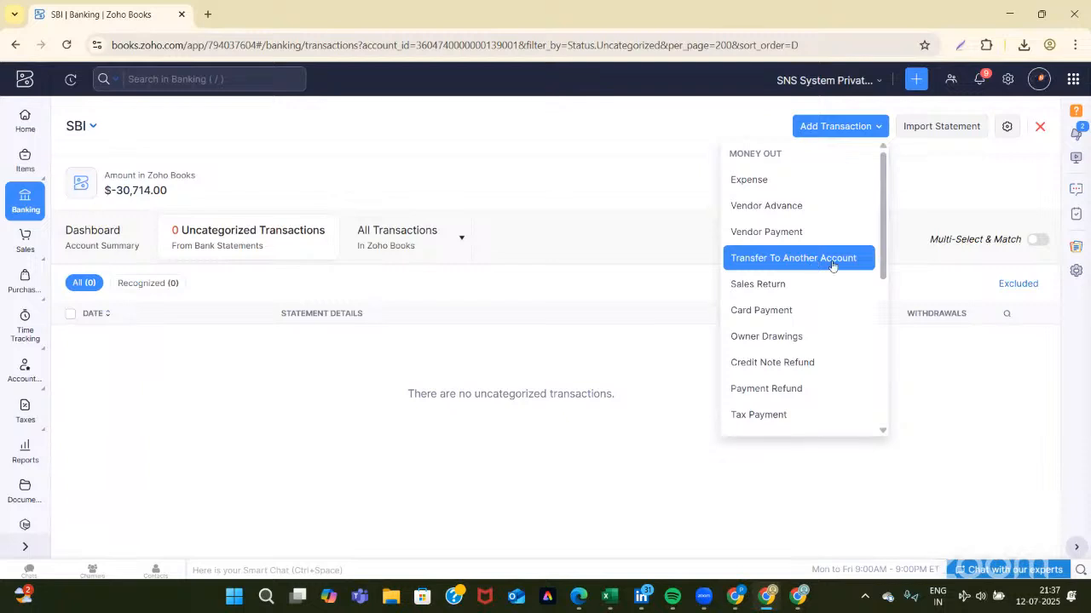
Fill in a transfer from SBI to Petty Cash for an amount of 10
{"action": "scroll", "coordinate": [815, 394], "scroll_direction": "down", "scroll_amount": 2}
{"action": "scroll", "coordinate": [814, 397], "scroll_direction": "down", "scroll_amount": 5}
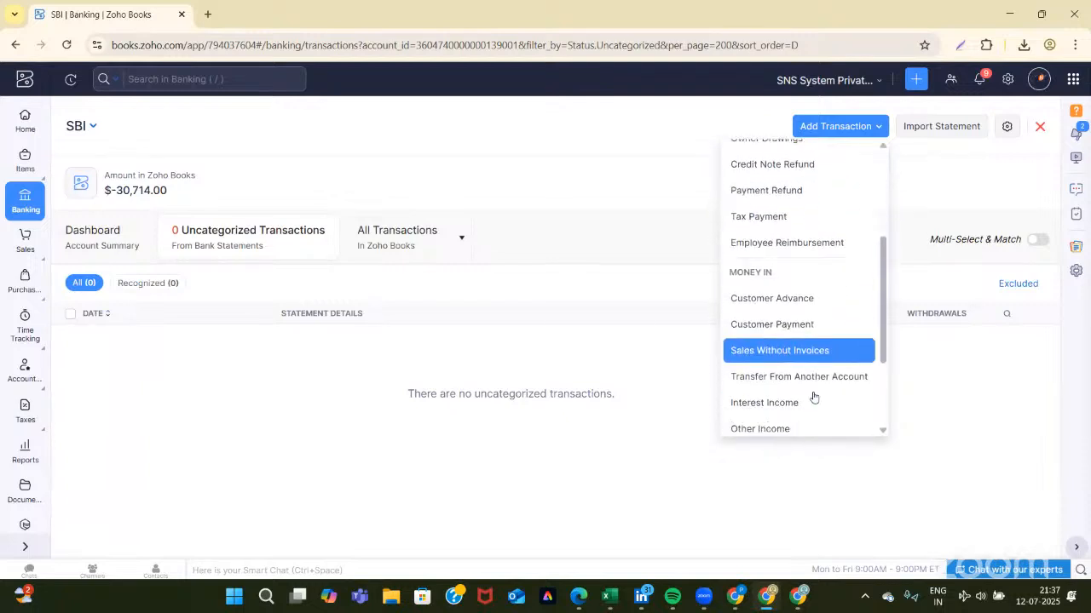
{"action": "scroll", "coordinate": [814, 397], "scroll_direction": "up", "scroll_amount": 7}
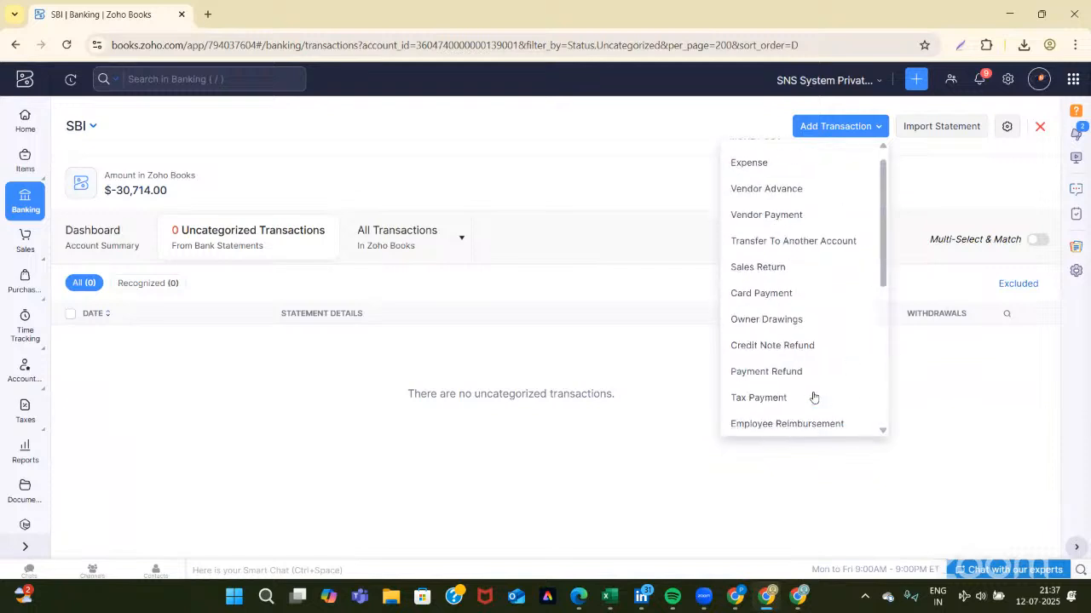
{"action": "scroll", "coordinate": [785, 394], "scroll_direction": "down", "scroll_amount": 2}
{"action": "scroll", "coordinate": [775, 350], "scroll_direction": "up", "scroll_amount": 2}
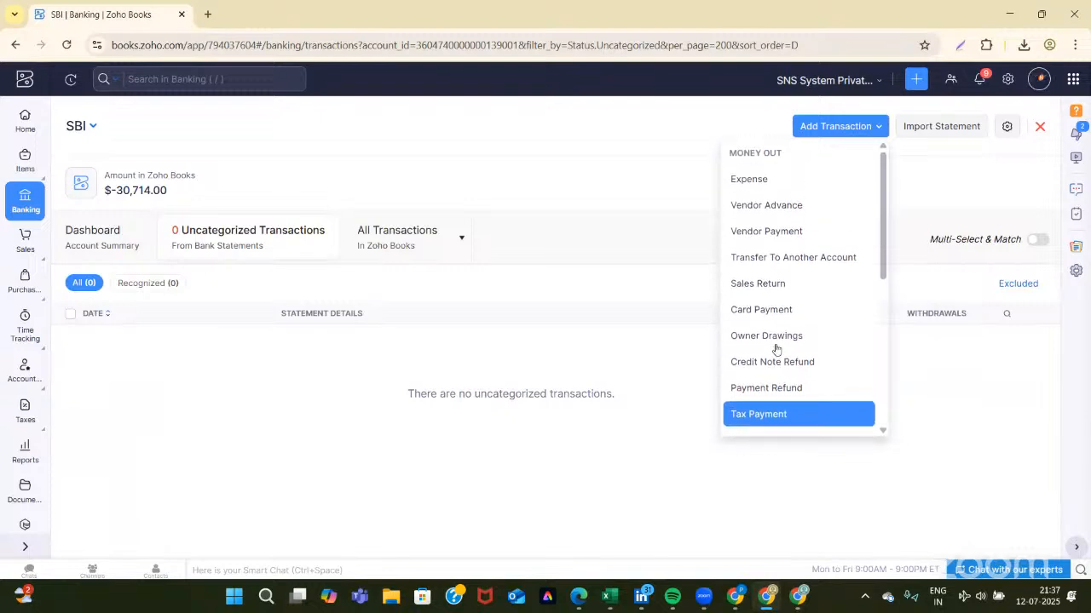
{"action": "left_click", "coordinate": [773, 260]}
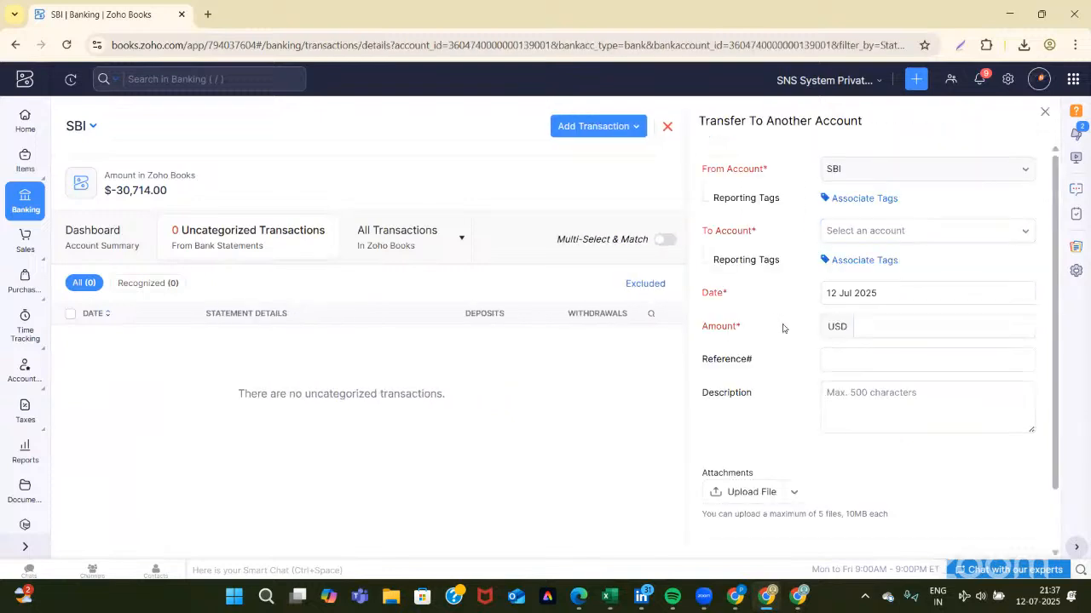
{"action": "left_click", "coordinate": [859, 229]}
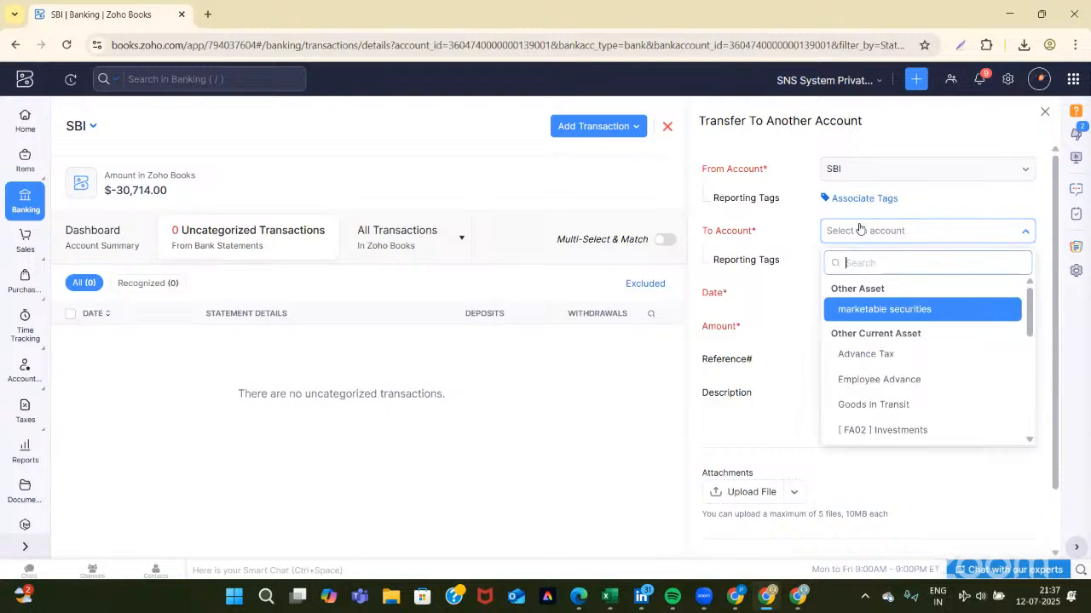
{"action": "type", "text": "Pett"}
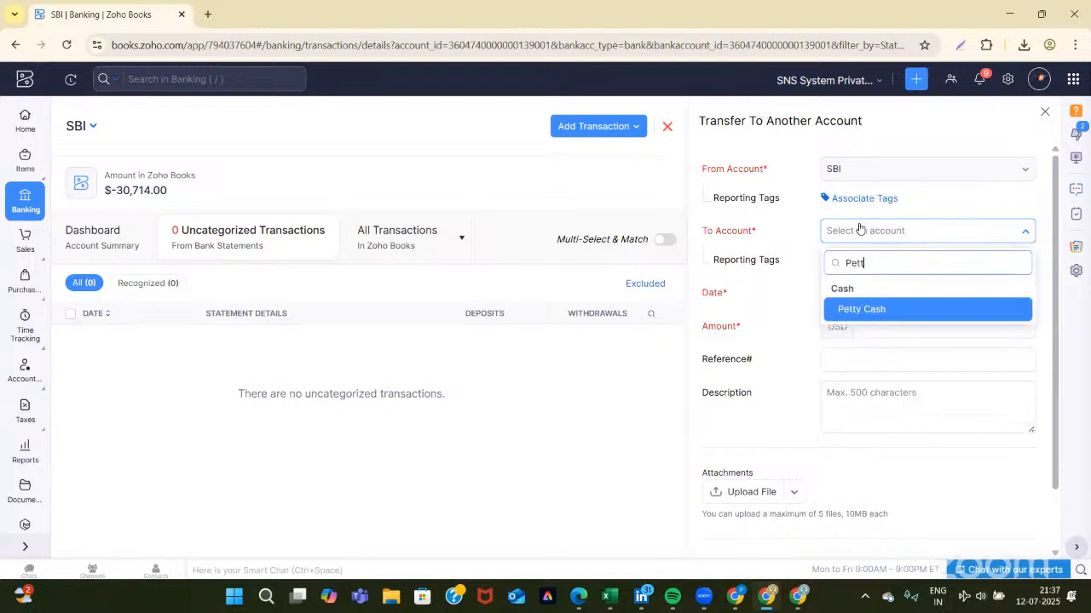
{"action": "left_click", "coordinate": [862, 307]}
{"action": "left_click", "coordinate": [863, 324]}
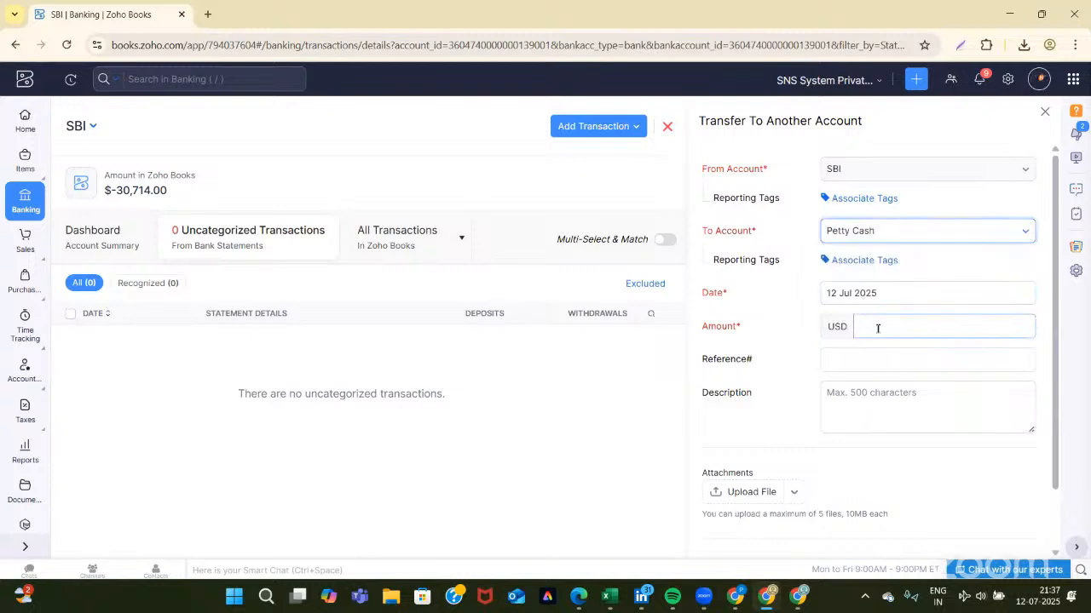
{"action": "type", "text": "10"}
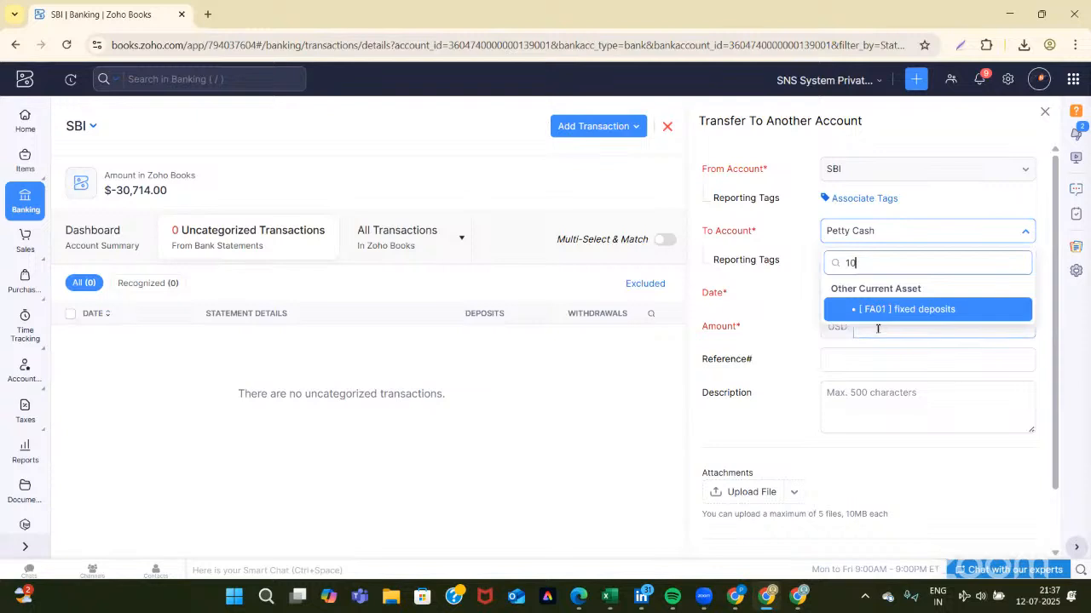
{"action": "key", "text": "BackSpace"}
{"action": "key", "text": "BackSpace"}
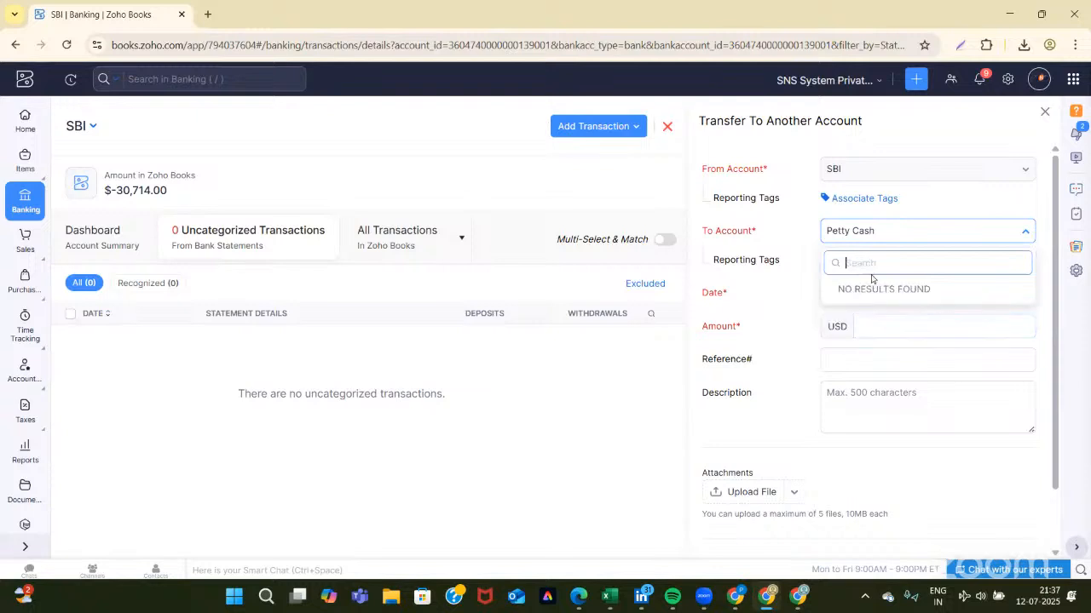
{"action": "left_click", "coordinate": [859, 324]}
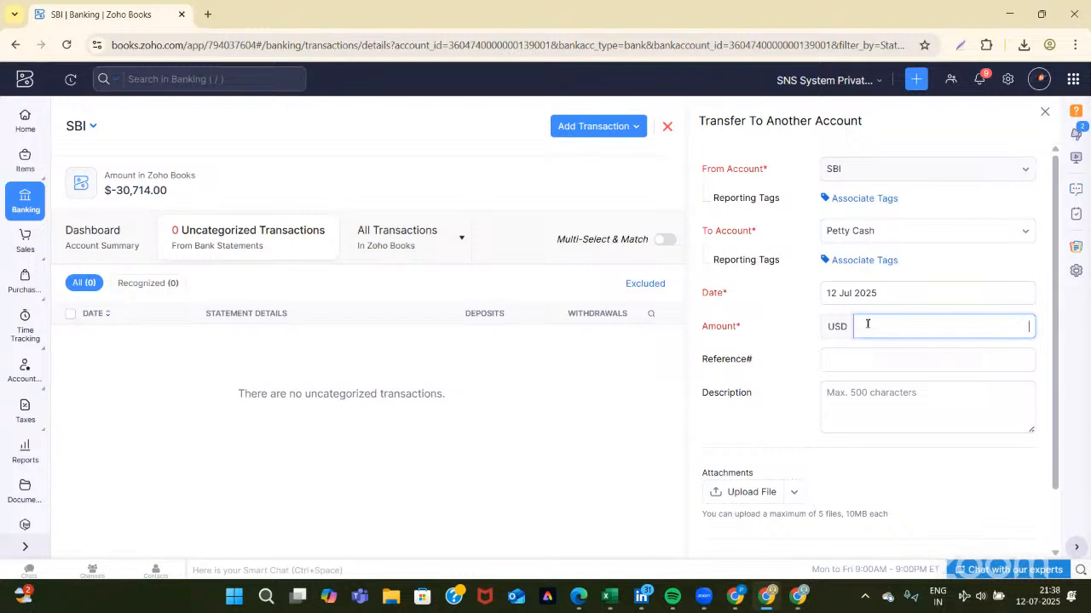
{"action": "type", "text": "10"}
{"action": "left_click", "coordinate": [867, 322]}
Save the $10.00 transfer dated 12 Jul 2025
{"action": "scroll", "coordinate": [788, 443], "scroll_direction": "down", "scroll_amount": 1}
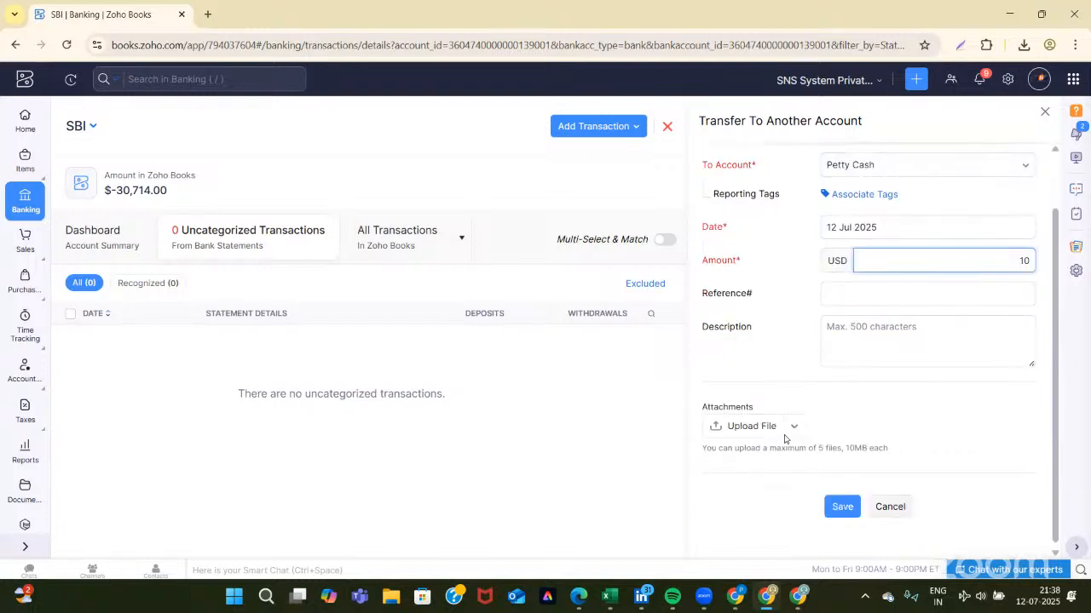
{"action": "left_click", "coordinate": [842, 504]}
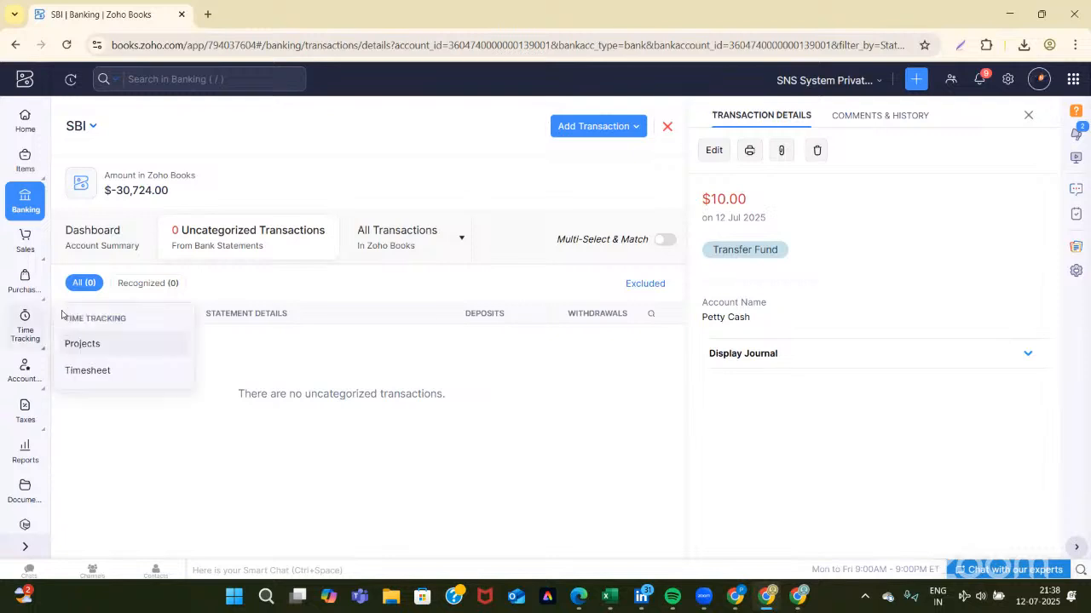
{"action": "mouse_move", "coordinate": [26, 311]}
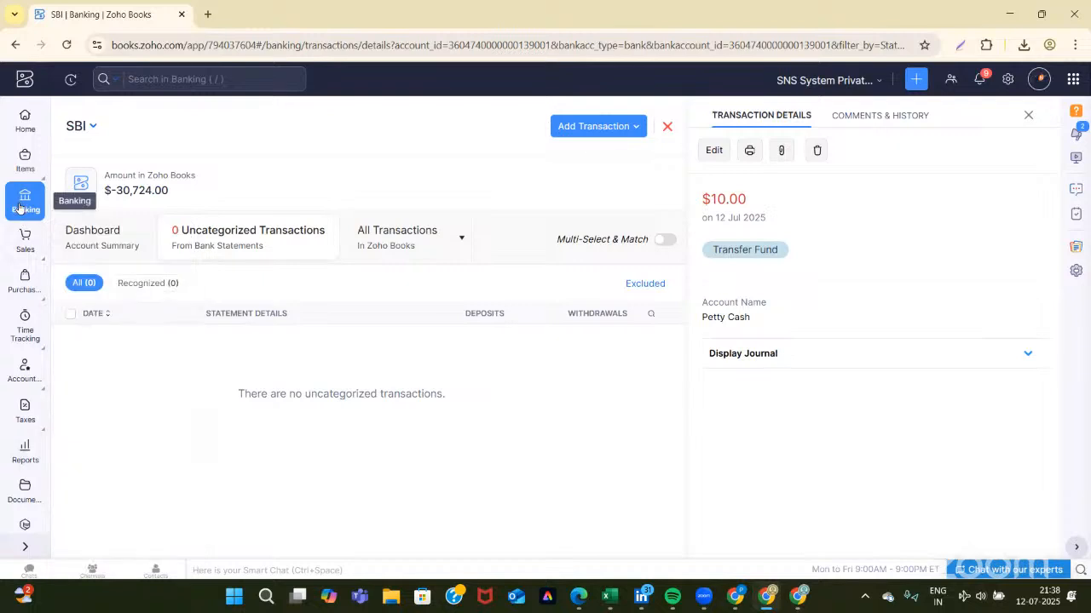
{"action": "mouse_move", "coordinate": [24, 280]}
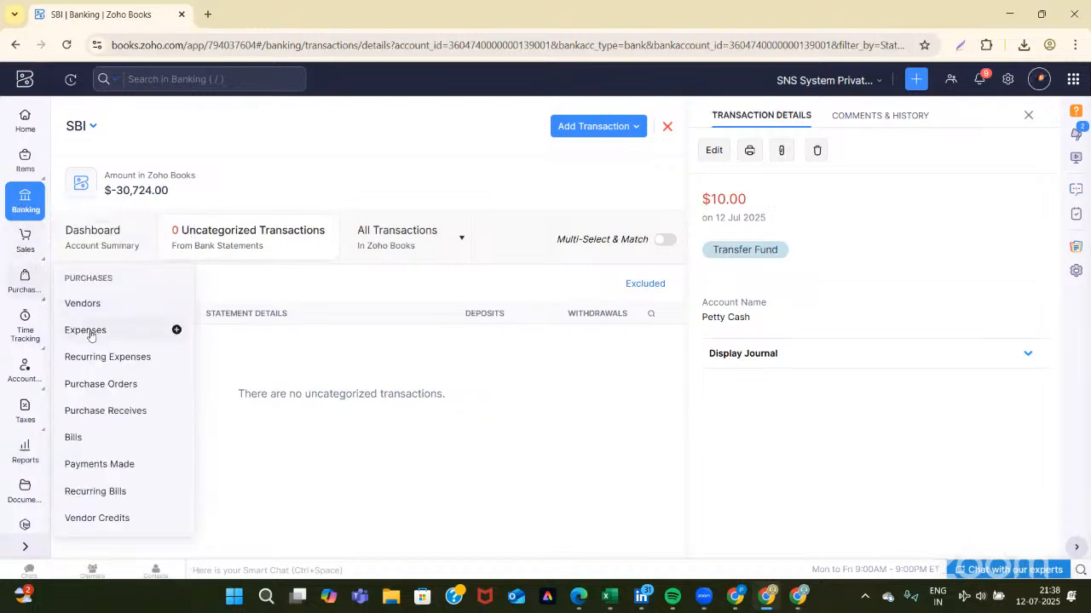
Start a new expense with account Rent, paid through Petty Cash, amount 10 USD
{"action": "left_click", "coordinate": [176, 331]}
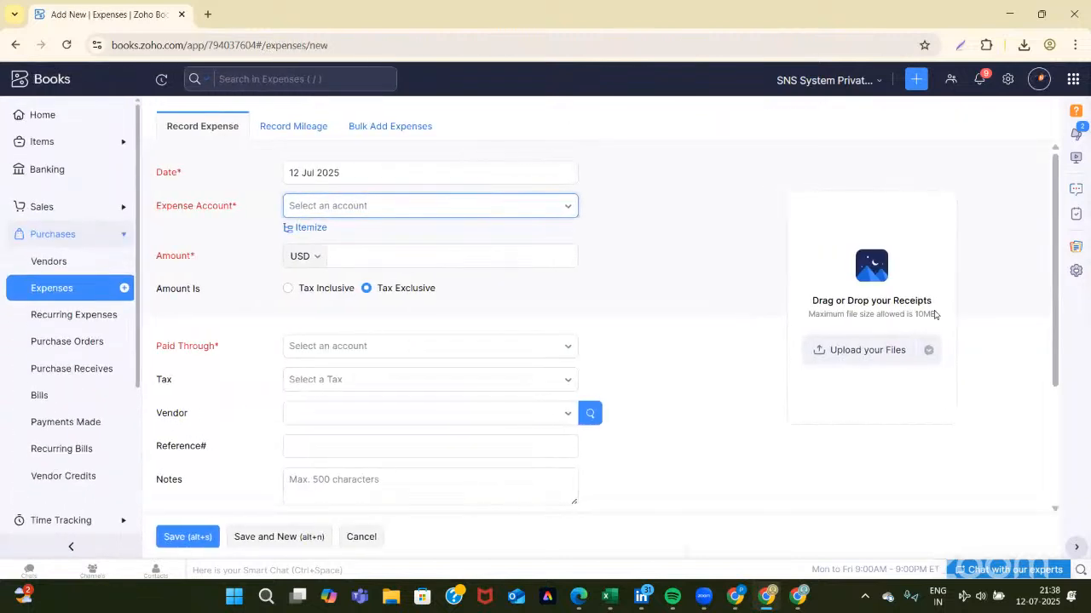
{"action": "left_click", "coordinate": [465, 209]}
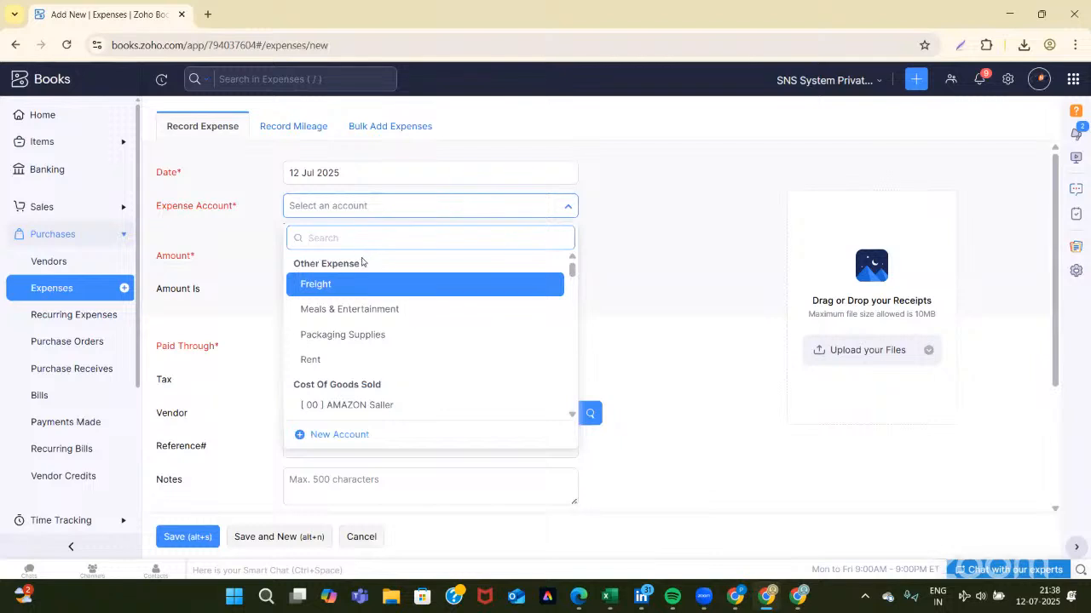
{"action": "left_click", "coordinate": [314, 360]}
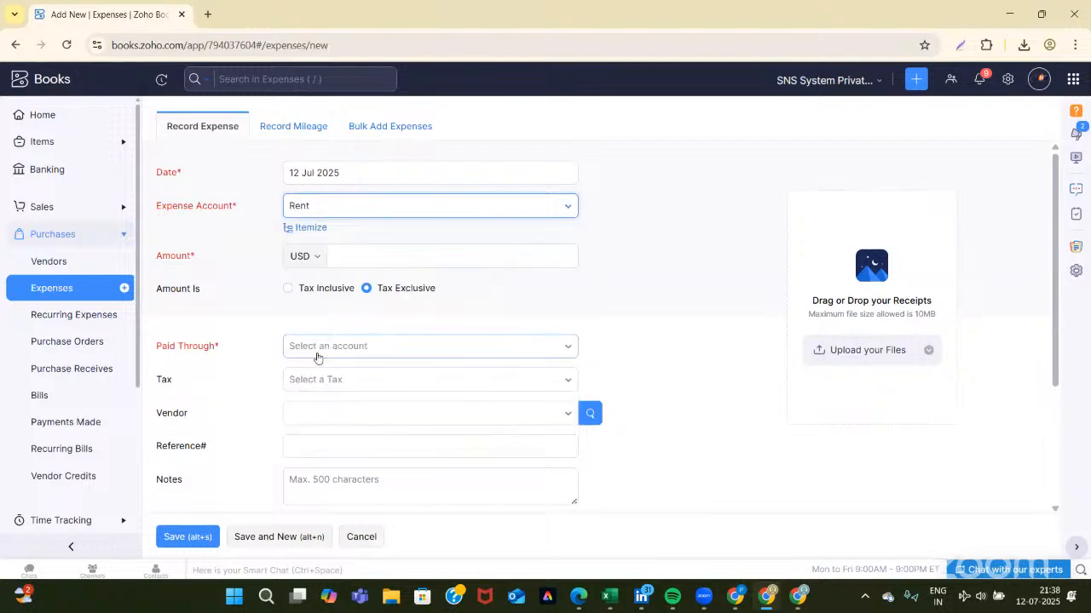
{"action": "left_click", "coordinate": [333, 347]}
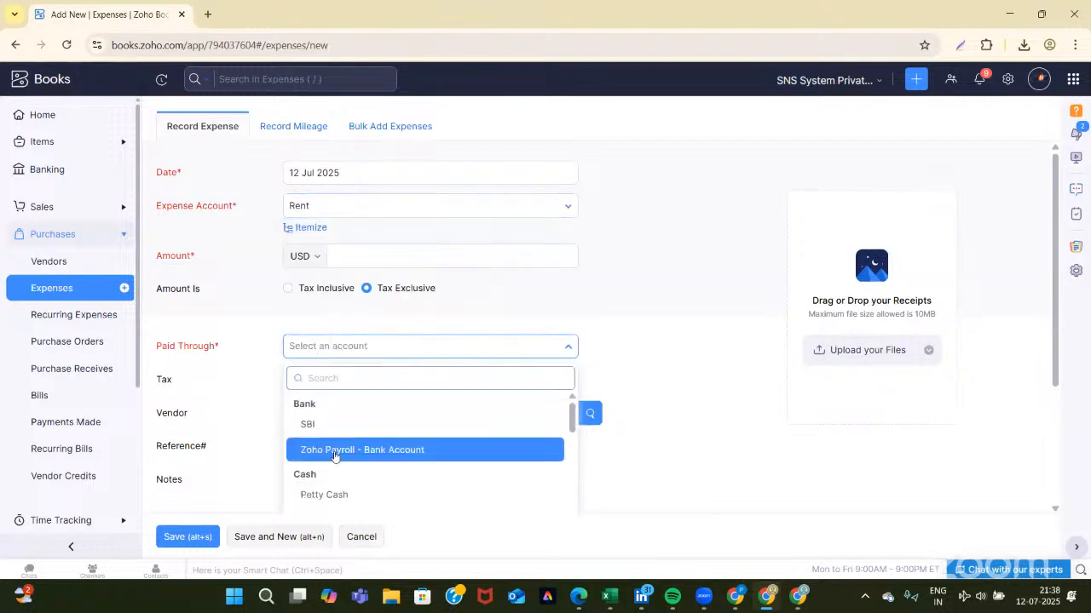
{"action": "left_click", "coordinate": [334, 479]}
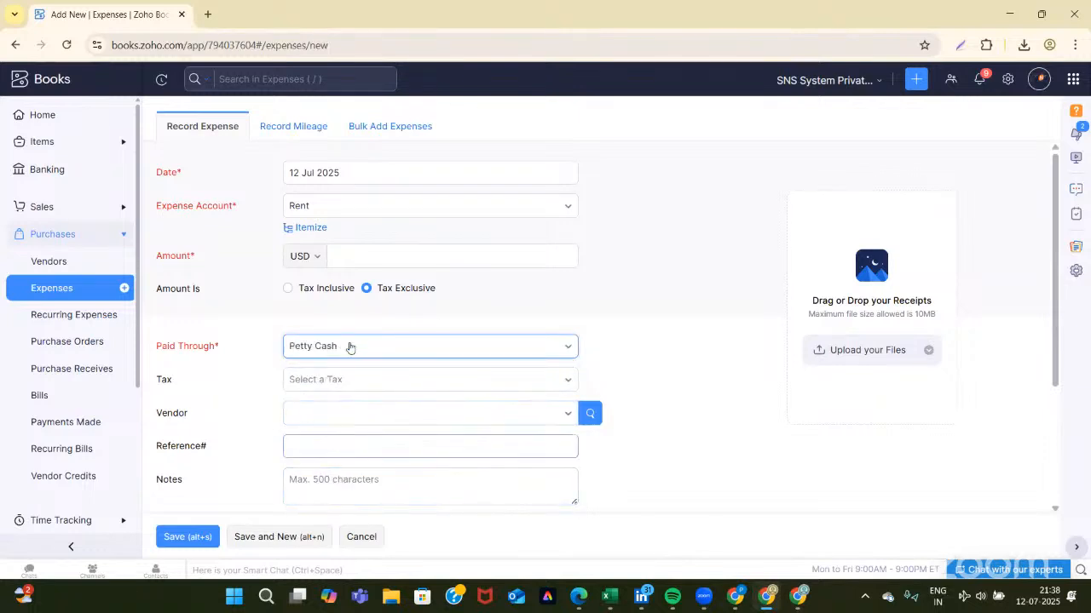
{"action": "left_click", "coordinate": [372, 258]}
{"action": "type", "text": "10"}
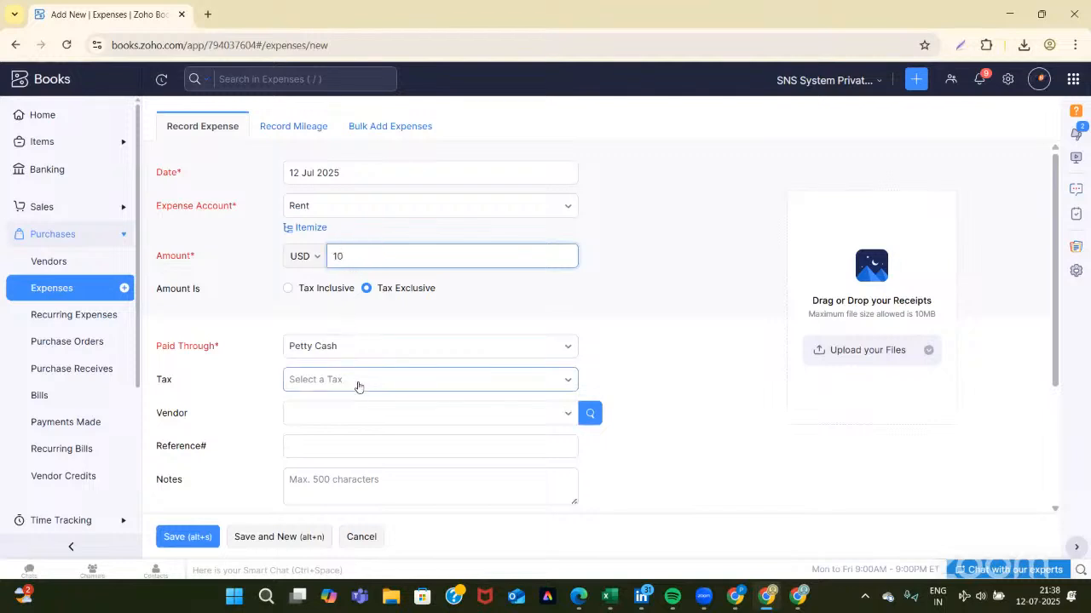
{"action": "scroll", "coordinate": [354, 389], "scroll_direction": "down", "scroll_amount": 3}
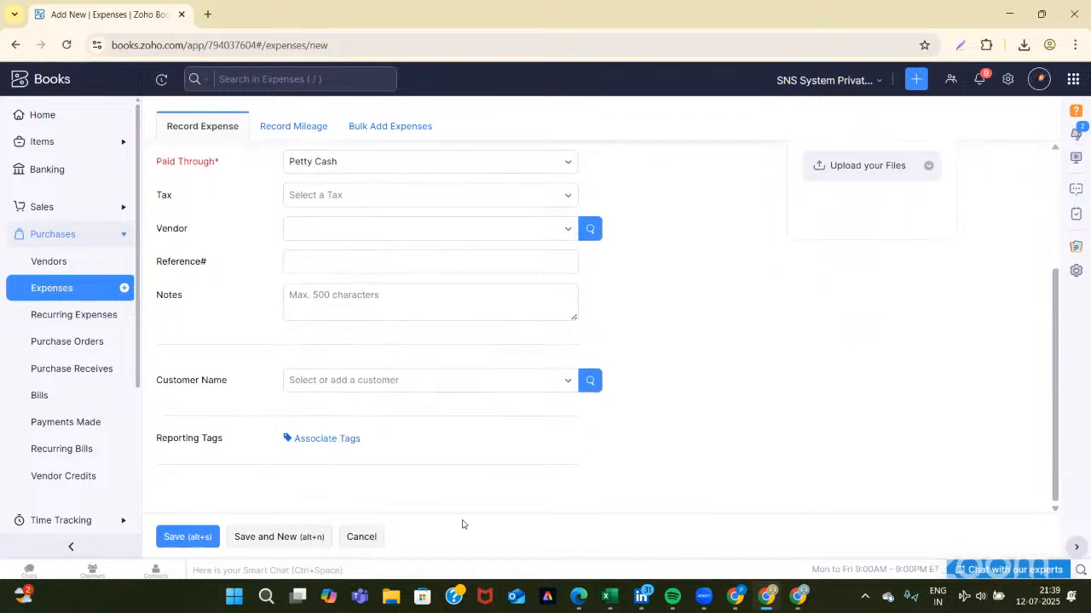
Save the Rent expense of $10.00 paid from Petty Cash
{"action": "left_click", "coordinate": [188, 542]}
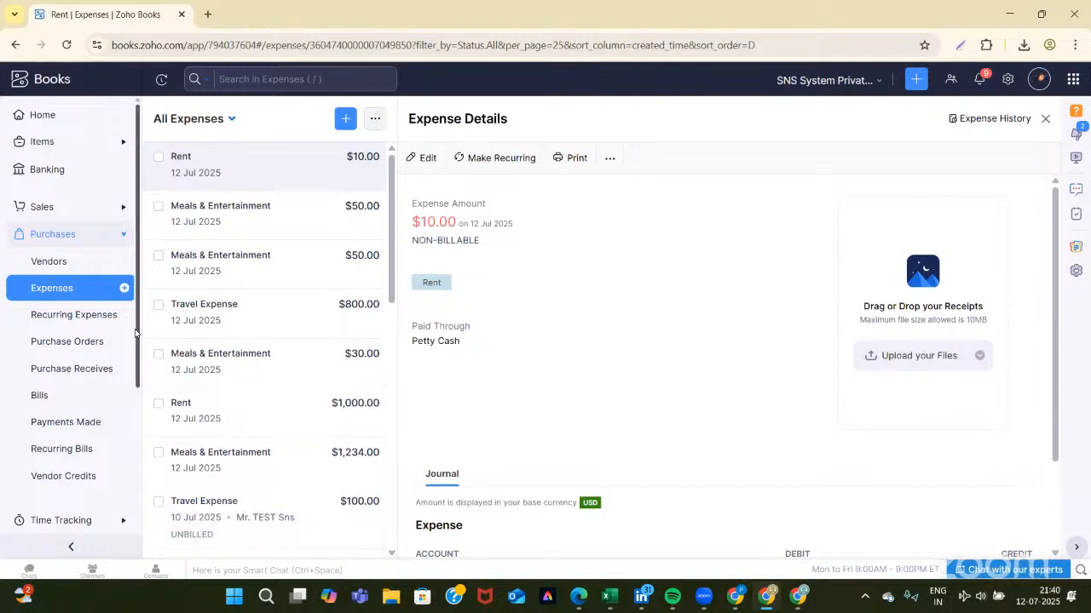
Start a new Travel Expense of 80 paid through SBI
{"action": "left_click", "coordinate": [124, 288]}
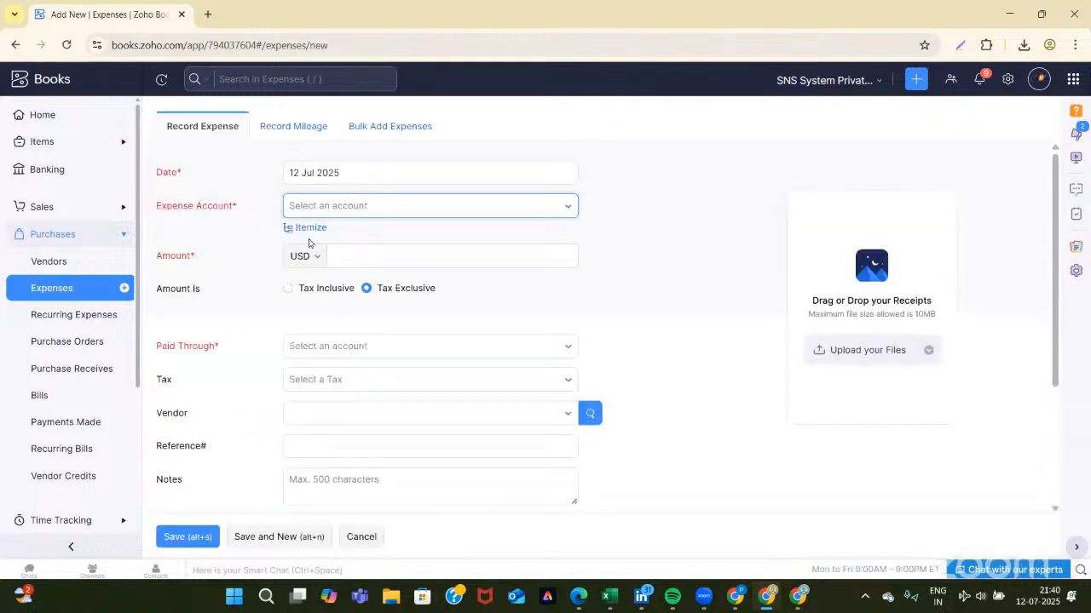
{"action": "left_click", "coordinate": [343, 208]}
{"action": "scroll", "coordinate": [392, 364], "scroll_direction": "down", "scroll_amount": 10}
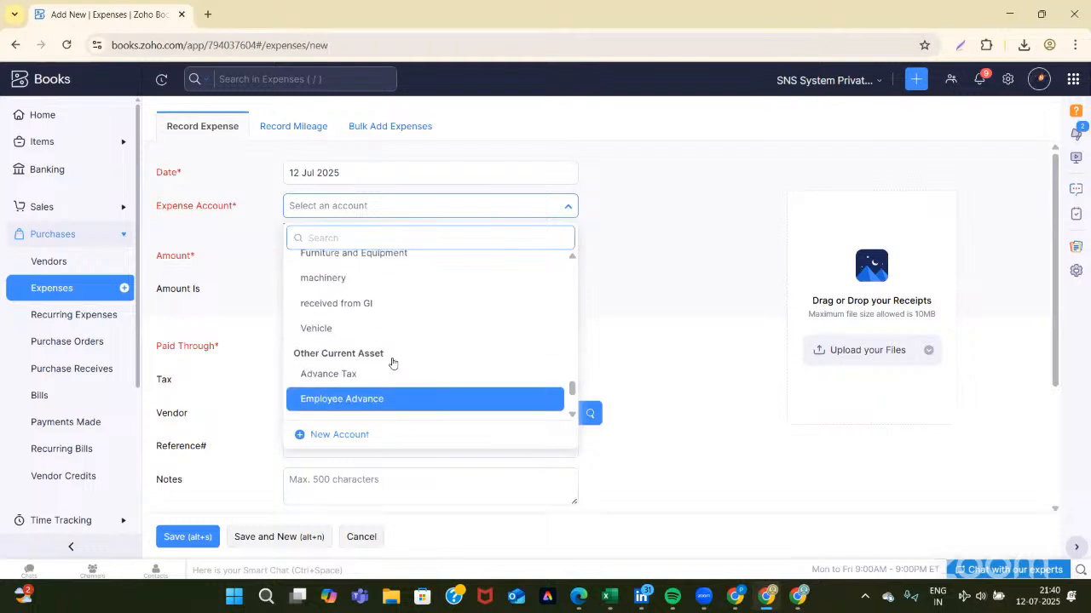
{"action": "scroll", "coordinate": [392, 364], "scroll_direction": "down", "scroll_amount": 10}
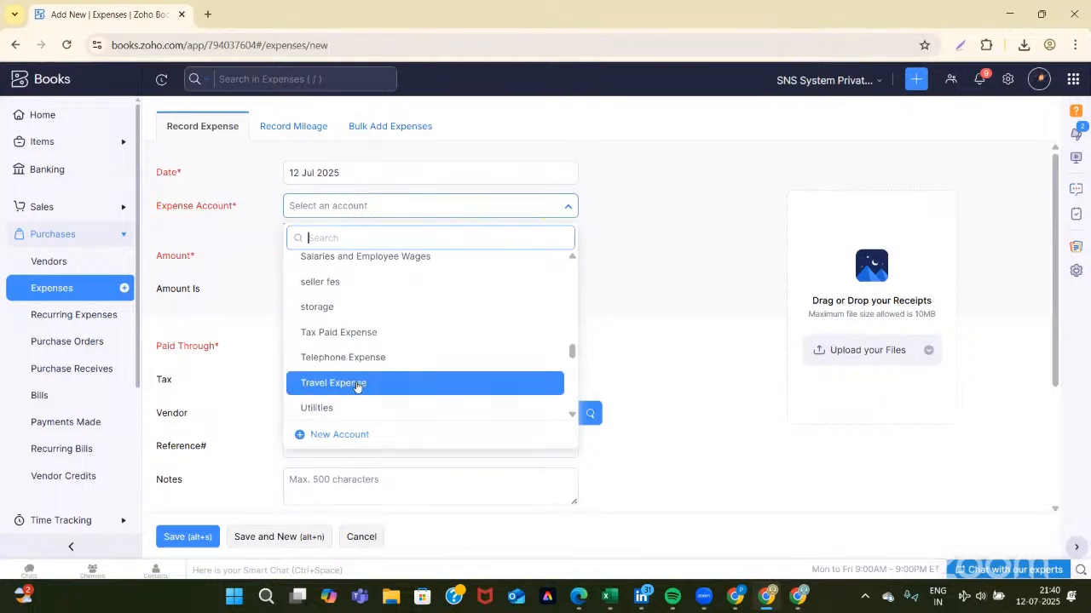
{"action": "left_click", "coordinate": [357, 387]}
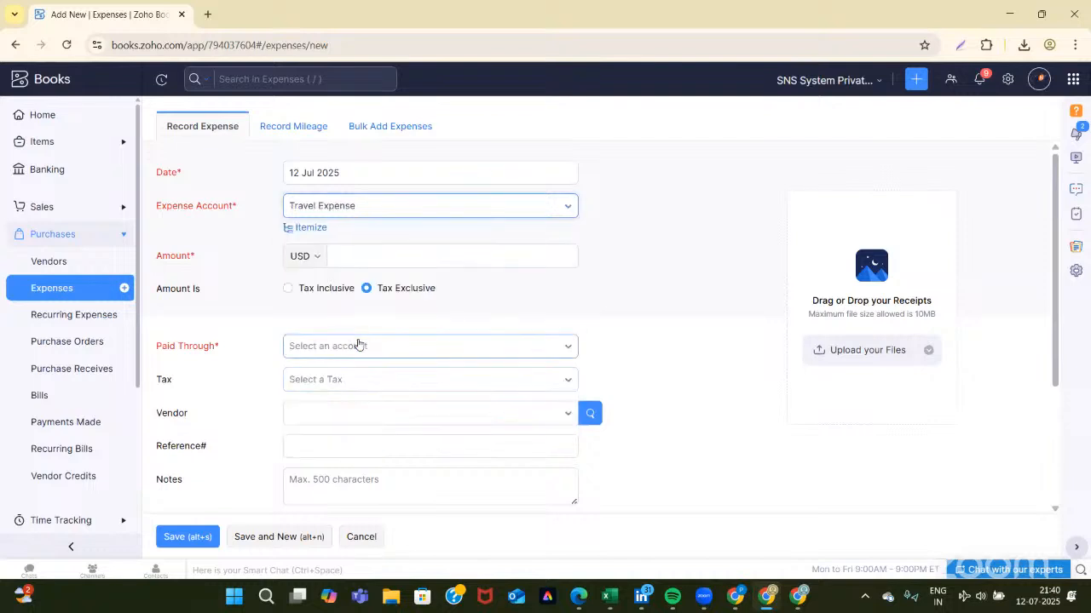
{"action": "left_click", "coordinate": [350, 252]}
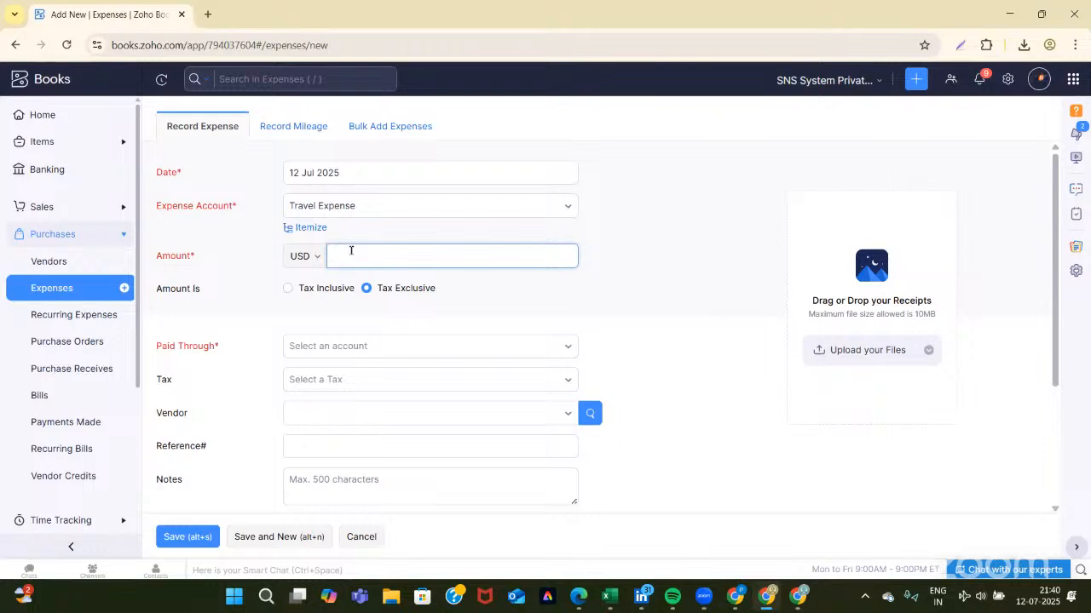
{"action": "type", "text": "80"}
{"action": "left_click", "coordinate": [336, 356]}
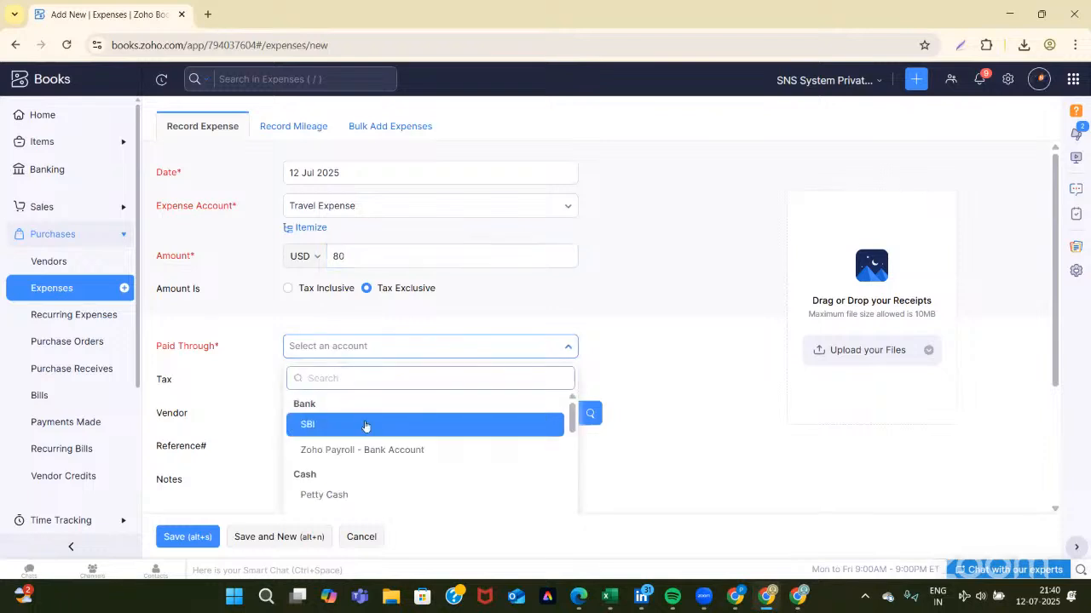
{"action": "left_click", "coordinate": [310, 428]}
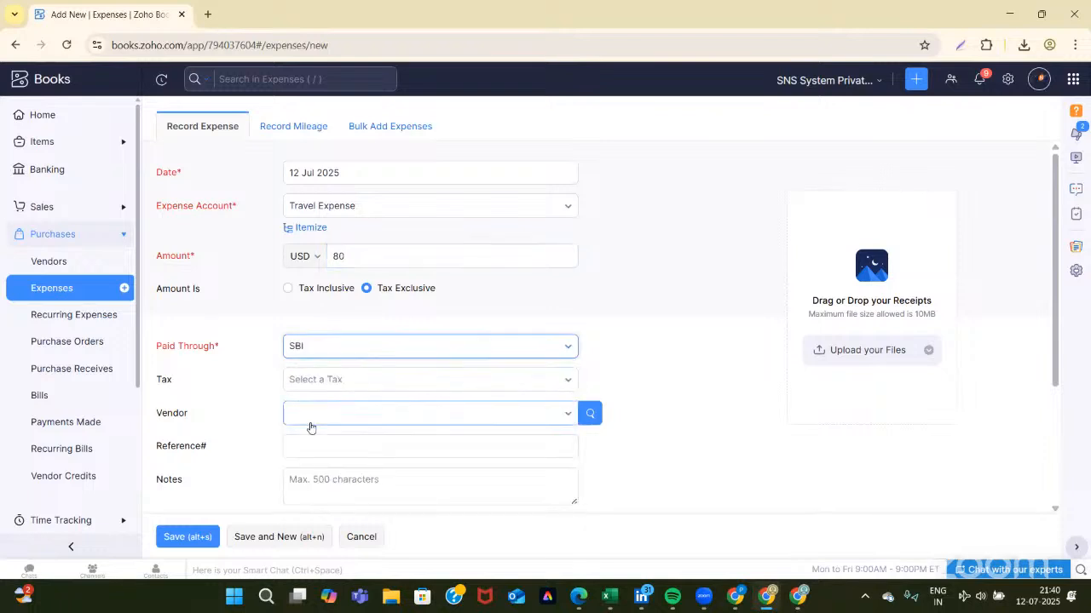
Add a note describing a hotel client consultation visit
{"action": "scroll", "coordinate": [358, 403], "scroll_direction": "down", "scroll_amount": 2}
{"action": "scroll", "coordinate": [358, 403], "scroll_direction": "down", "scroll_amount": 4}
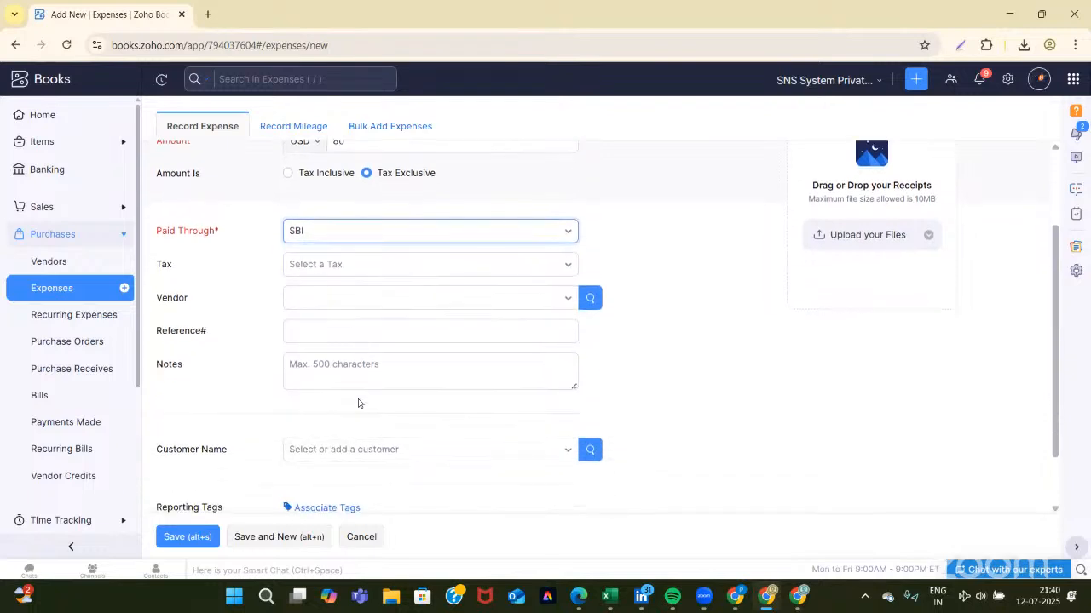
{"action": "left_click", "coordinate": [309, 371]}
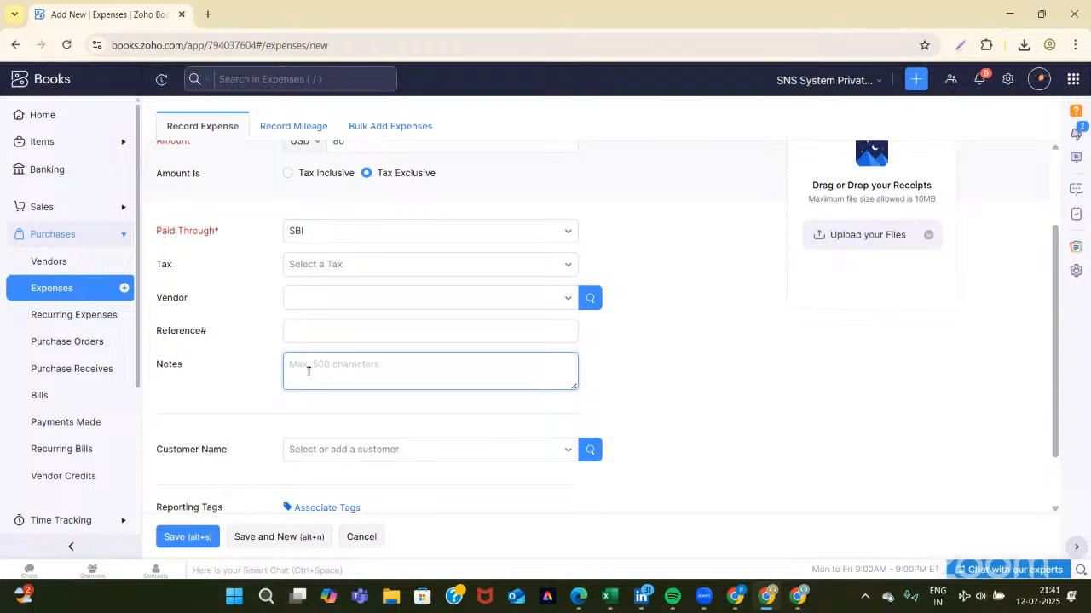
{"action": "type", "text": "L"}
{"action": "key", "text": "BackSpace"}
{"action": "type", "text": "J"}
{"action": "type", "text": "oh"}
{"action": "type", "text": "n"}
{"action": "type", "text": " Hotel"}
{"action": "type", "text": " C"}
{"action": "type", "text": "lient c"}
{"action": "type", "text": "ons"}
{"action": "key", "text": "BackSpace"}
{"action": "type", "text": "sultati"}
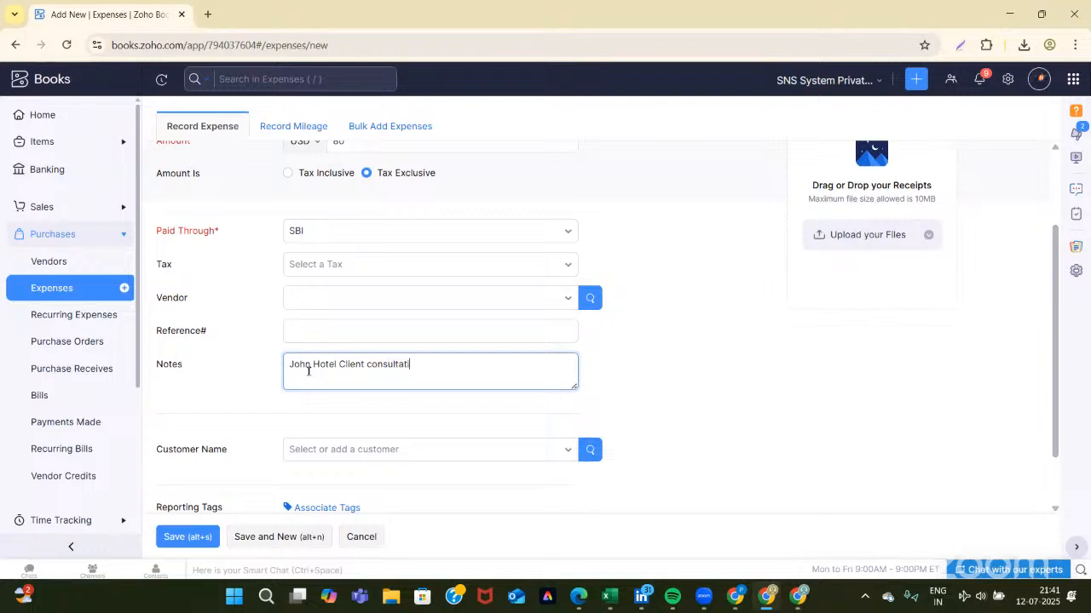
{"action": "type", "text": "on visit"}
Save the $80 Travel Expense, then present the training slides full screen from Table of Contents
{"action": "scroll", "coordinate": [673, 403], "scroll_direction": "down", "scroll_amount": 1}
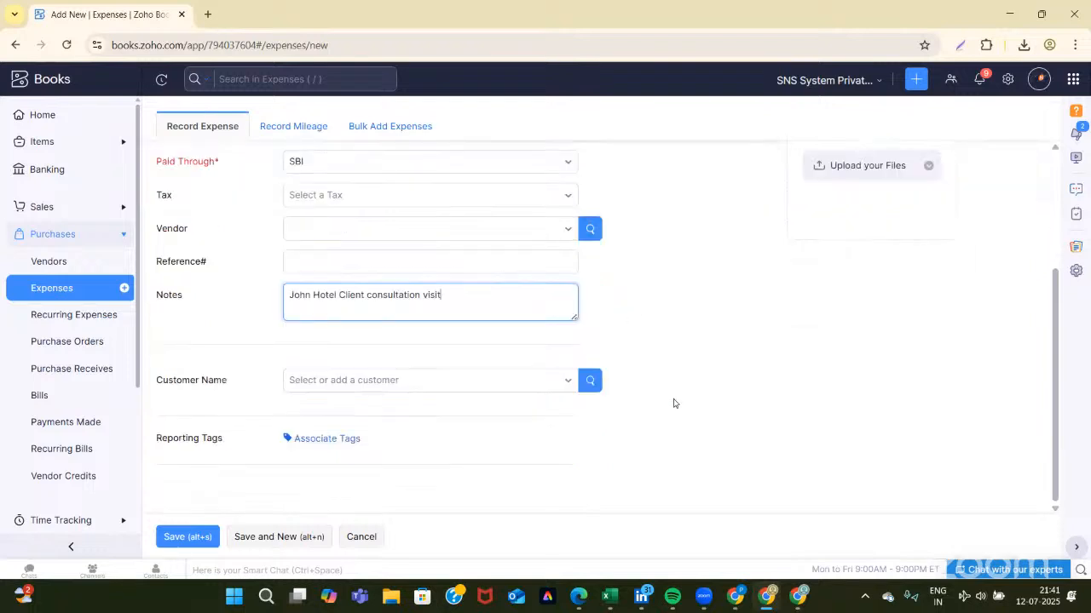
{"action": "left_click", "coordinate": [189, 538]}
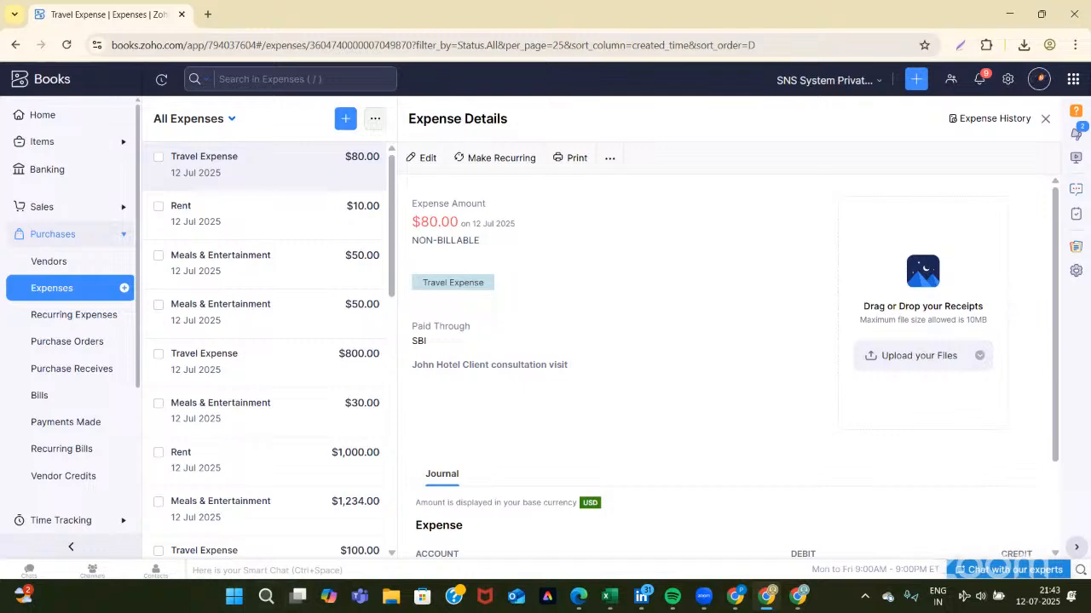
{"action": "left_click", "coordinate": [736, 596]}
{"action": "left_click", "coordinate": [90, 311]}
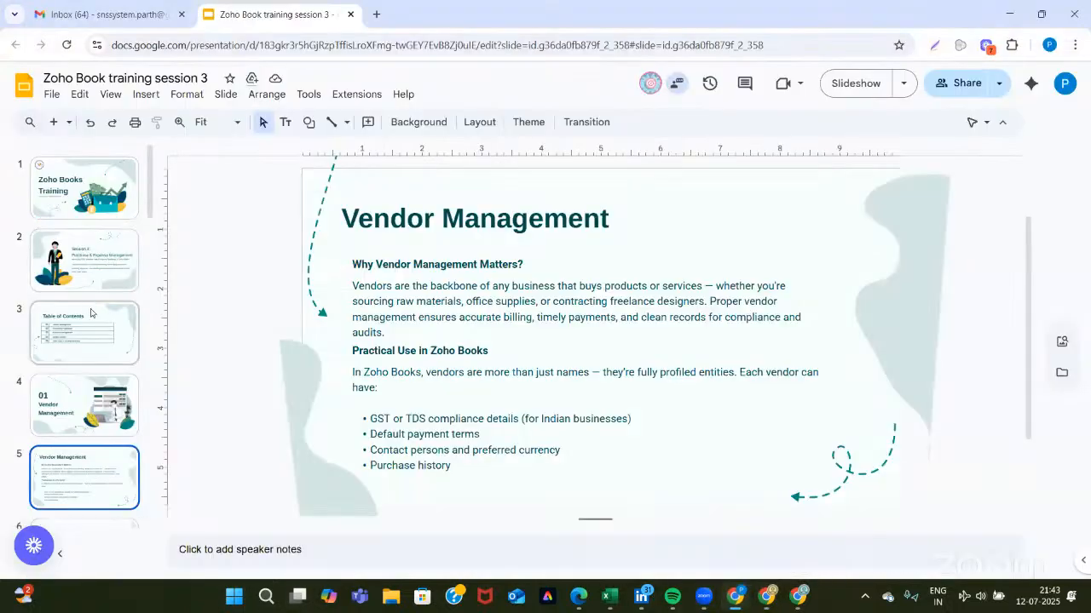
{"action": "left_click", "coordinate": [855, 83]}
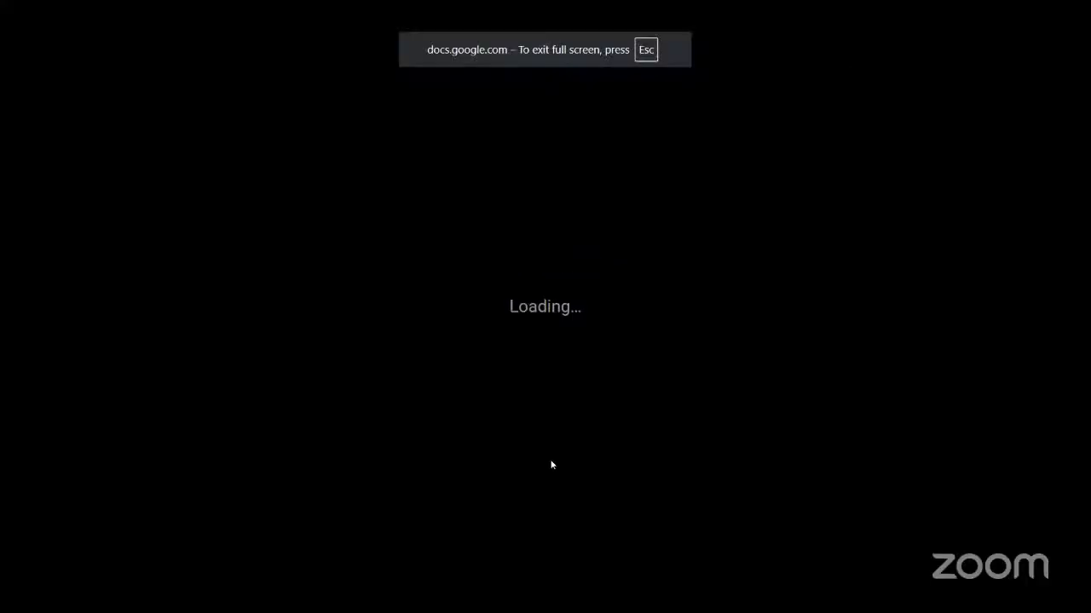